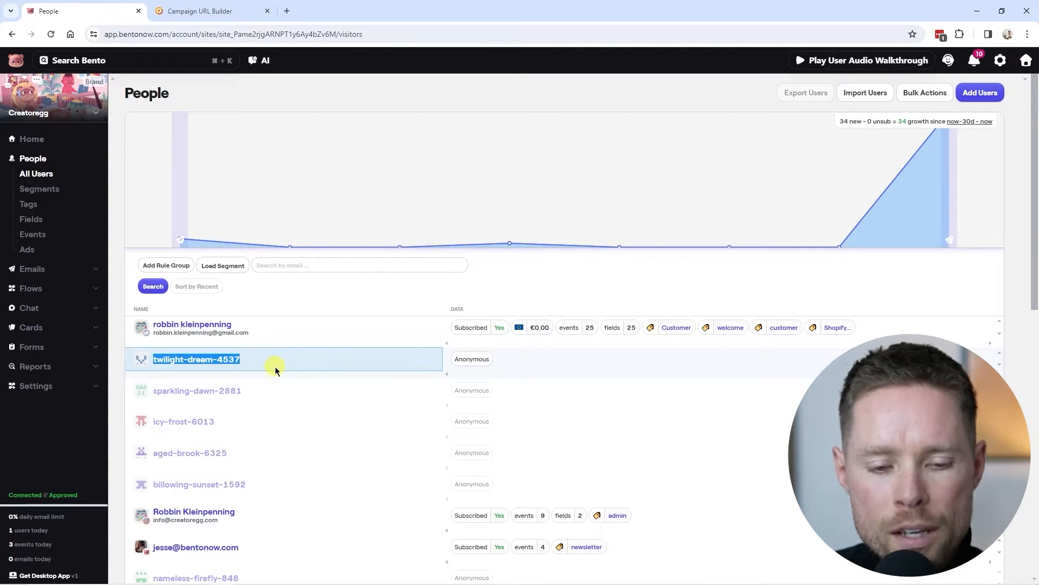
Step: Open the profile of the anonymous visitor twilight-dream-4537 and examine its recorded page-view event
{"action": "left_click", "coordinate": [173, 360]}
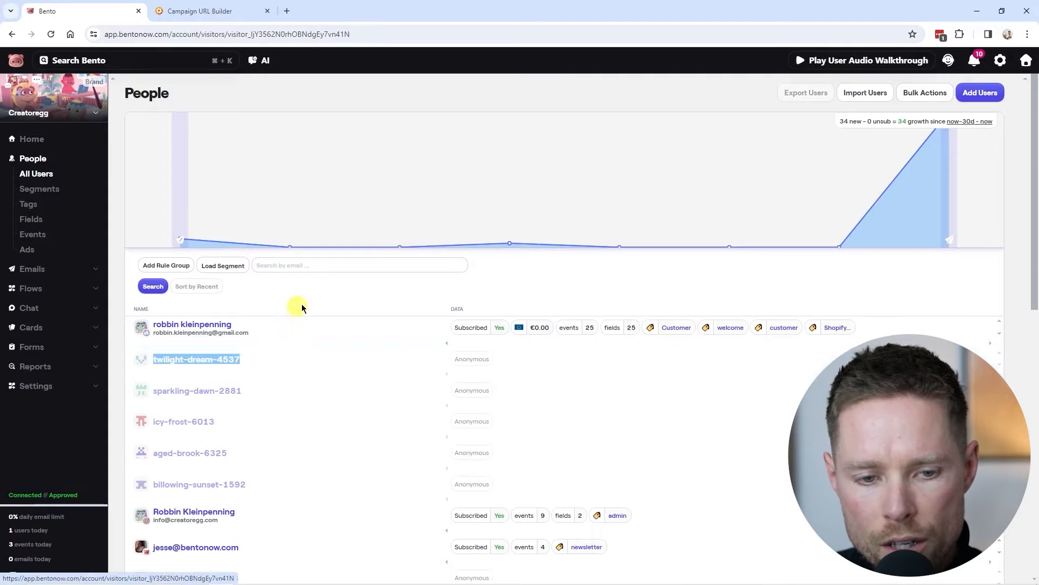
{"action": "left_click", "coordinate": [184, 361]}
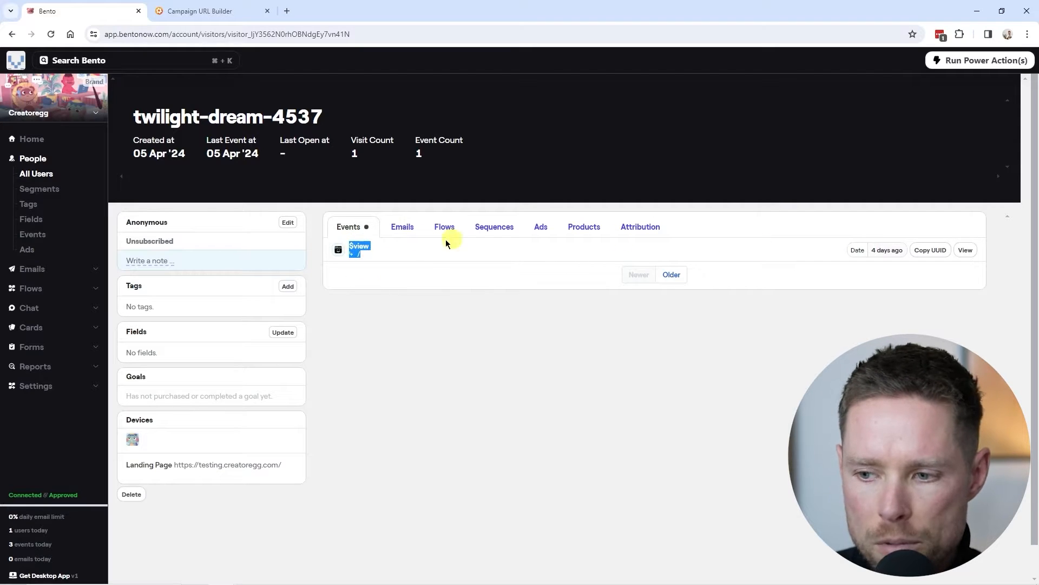
{"action": "left_click", "coordinate": [361, 255]}
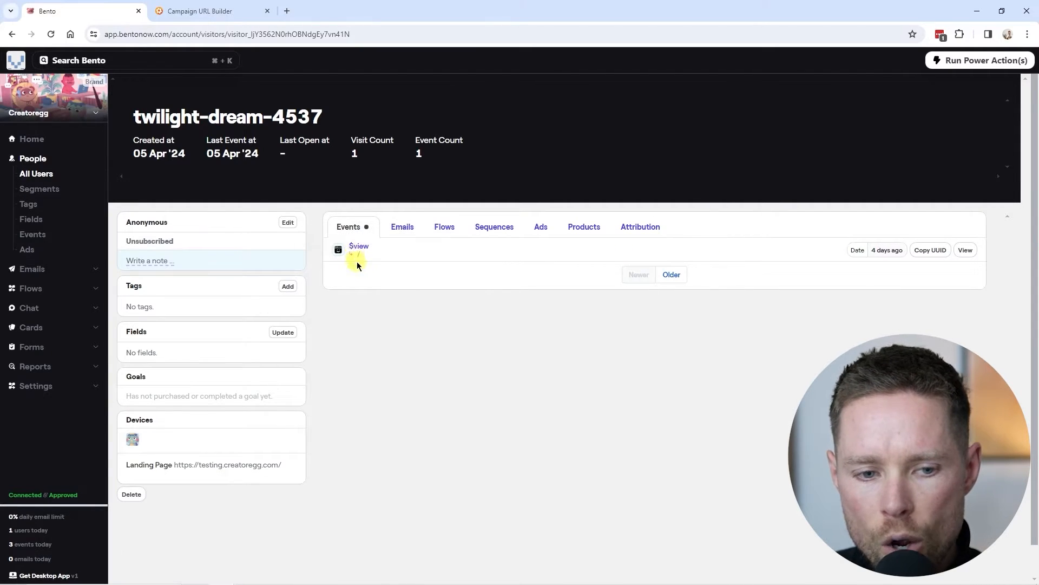
Step: Open the WordPress guide for installing the tracking script in the site settings
{"action": "left_click", "coordinate": [29, 391]}
{"action": "left_click", "coordinate": [49, 388]}
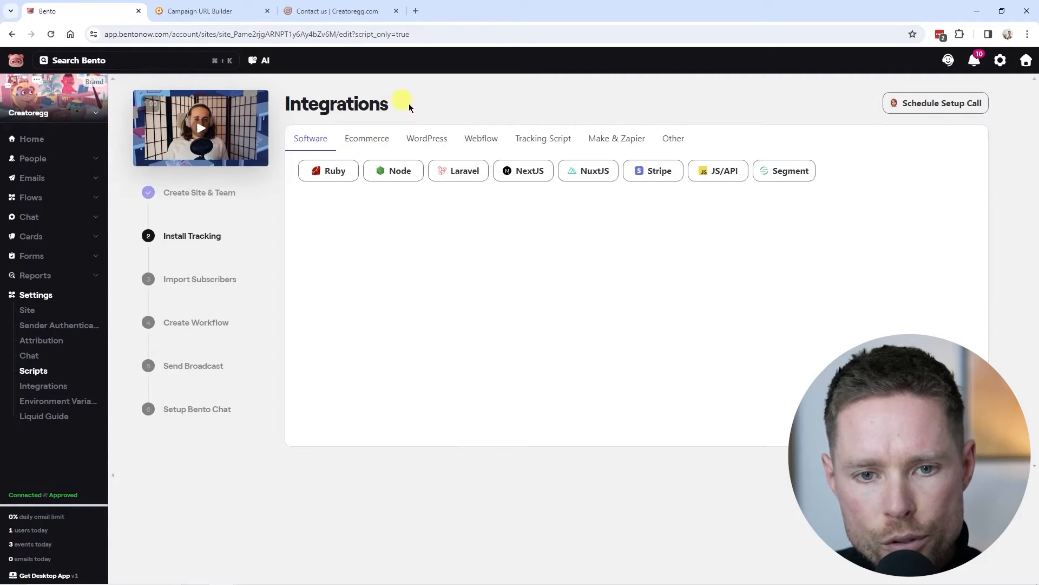
{"action": "left_click", "coordinate": [426, 142]}
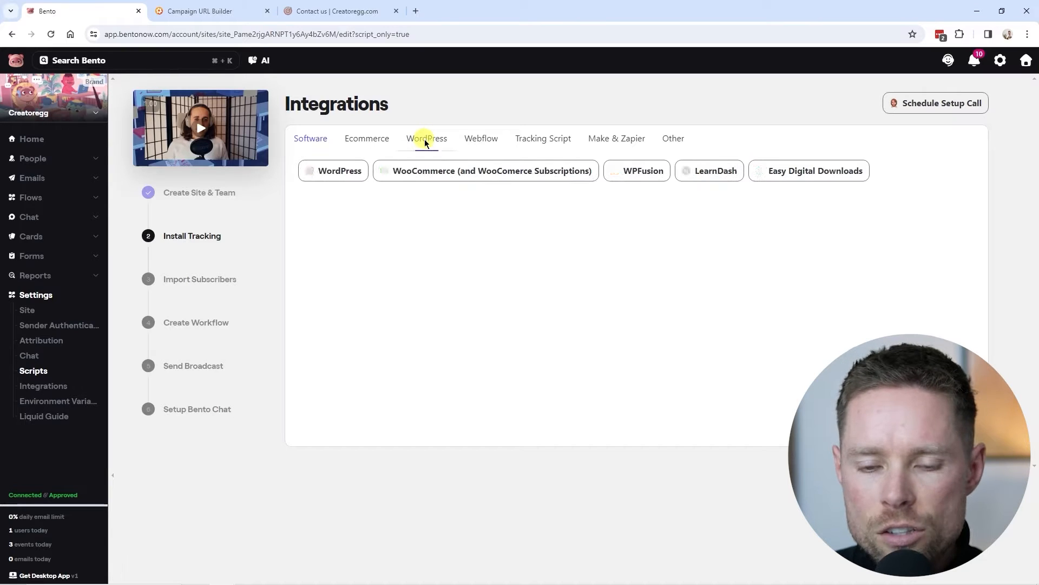
{"action": "left_click", "coordinate": [335, 170]}
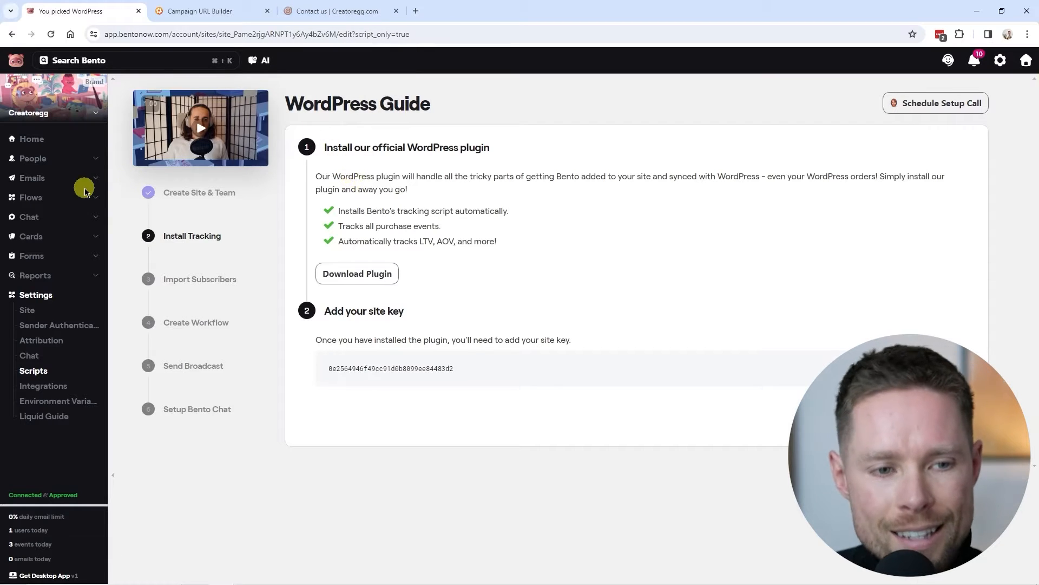
Step: Display the tracked events of all people and compare the newest page view with the open contact page's URL
{"action": "left_click", "coordinate": [44, 164]}
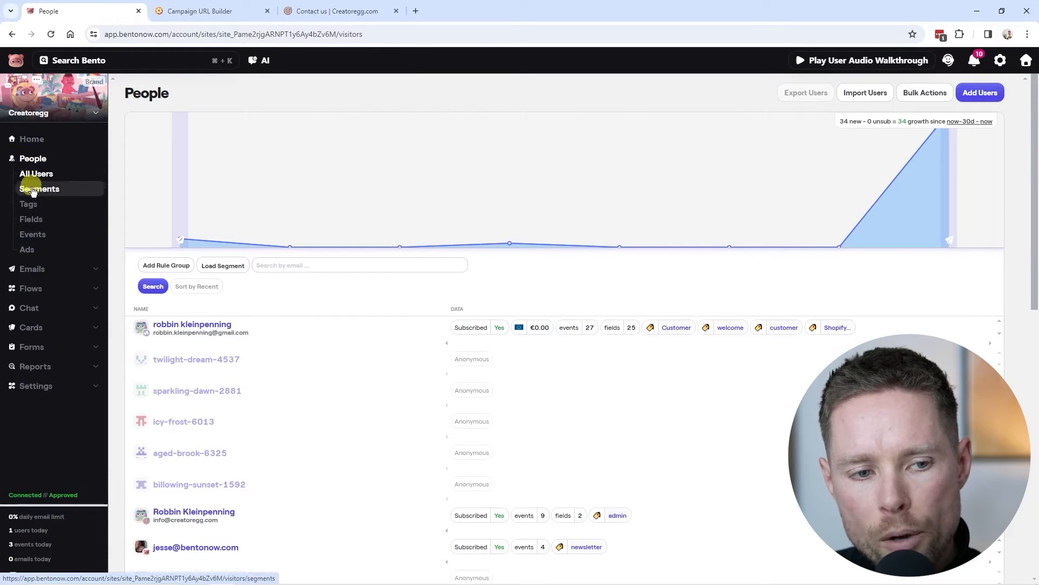
{"action": "left_click", "coordinate": [33, 236]}
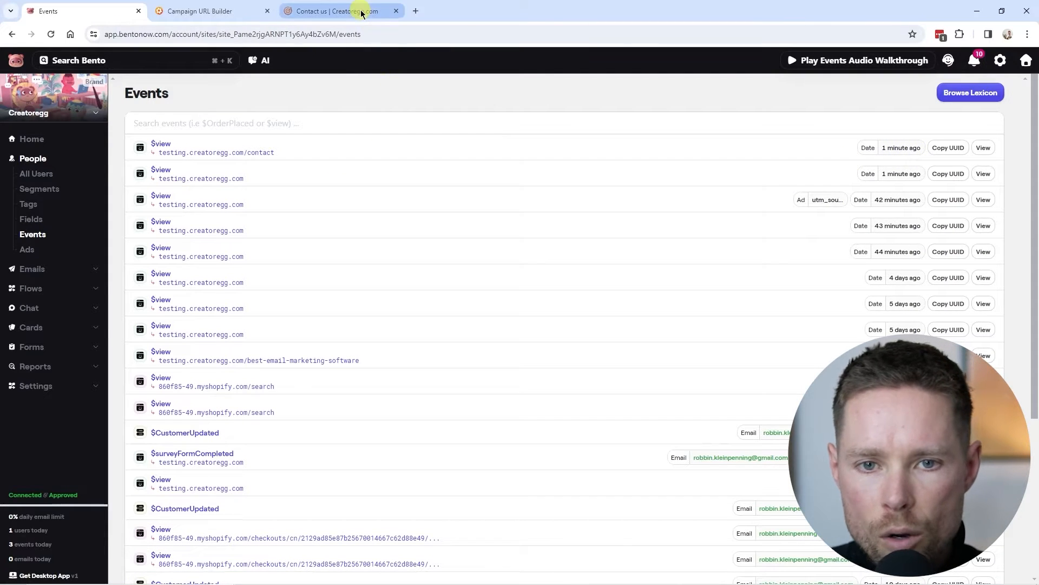
{"action": "left_click", "coordinate": [362, 13]}
{"action": "left_click", "coordinate": [180, 34]}
{"action": "left_click", "coordinate": [240, 34]}
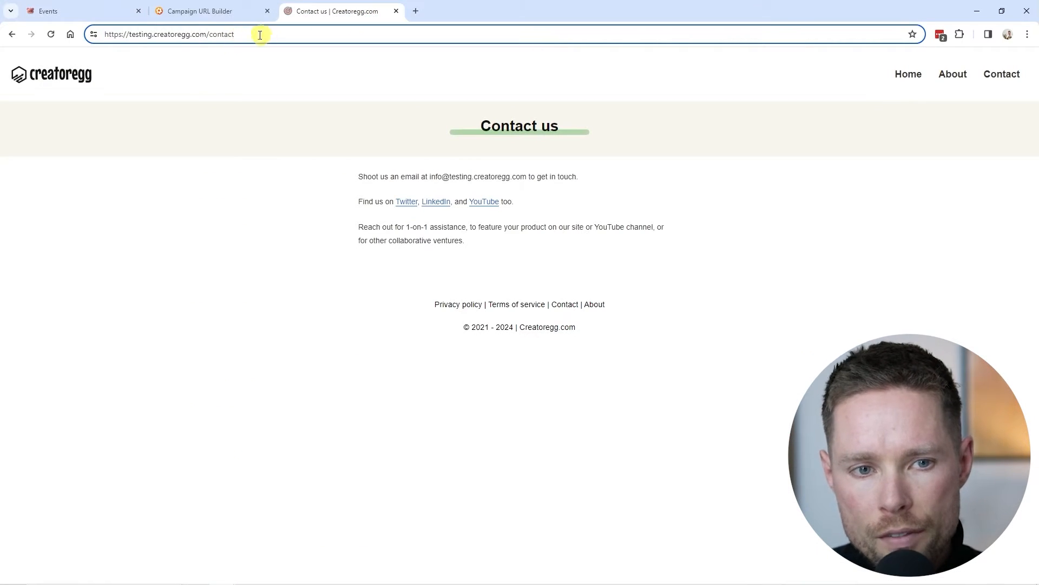
{"action": "left_click", "coordinate": [54, 12]}
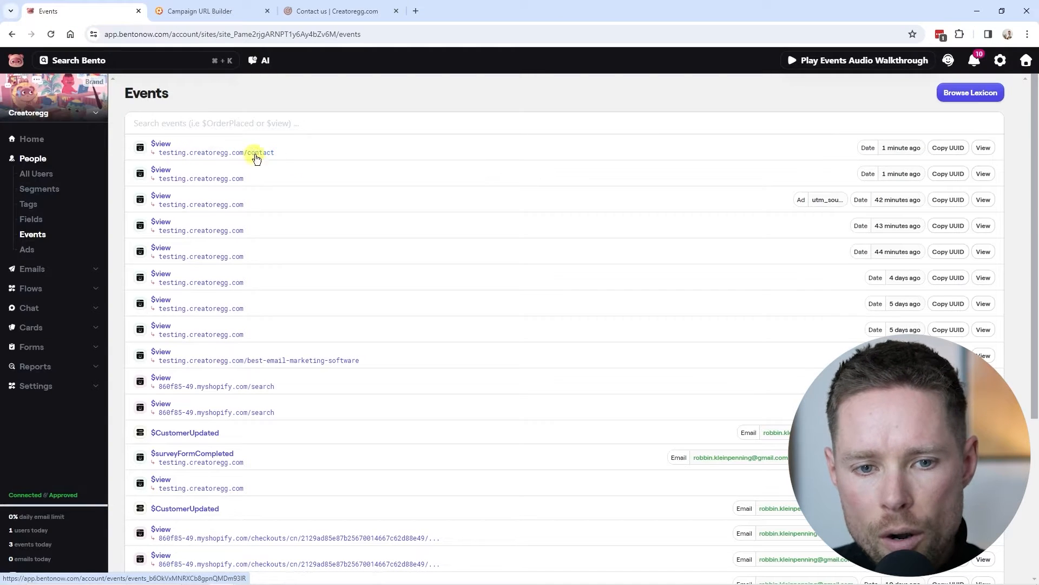
Step: Examine the details of the newest contact page view and the e-mail in its visitor's profile
{"action": "left_click", "coordinate": [984, 148]}
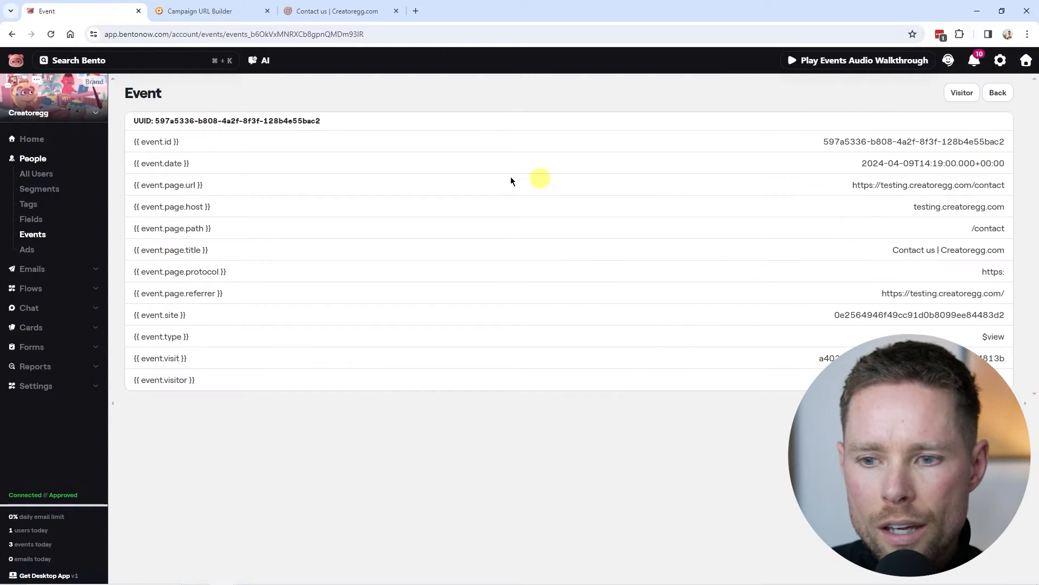
{"action": "left_click", "coordinate": [963, 93]}
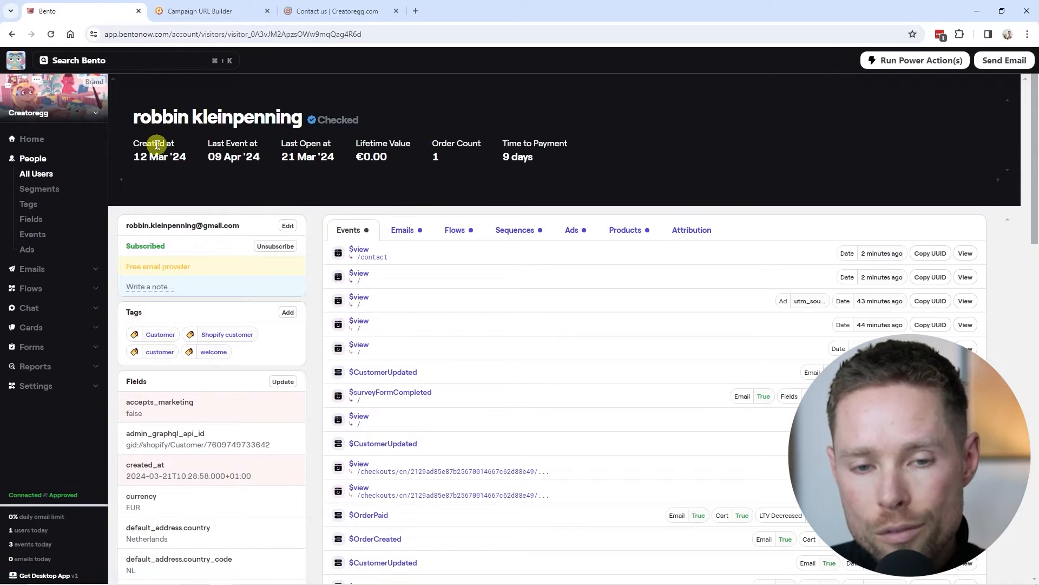
{"action": "left_click", "coordinate": [121, 226]}
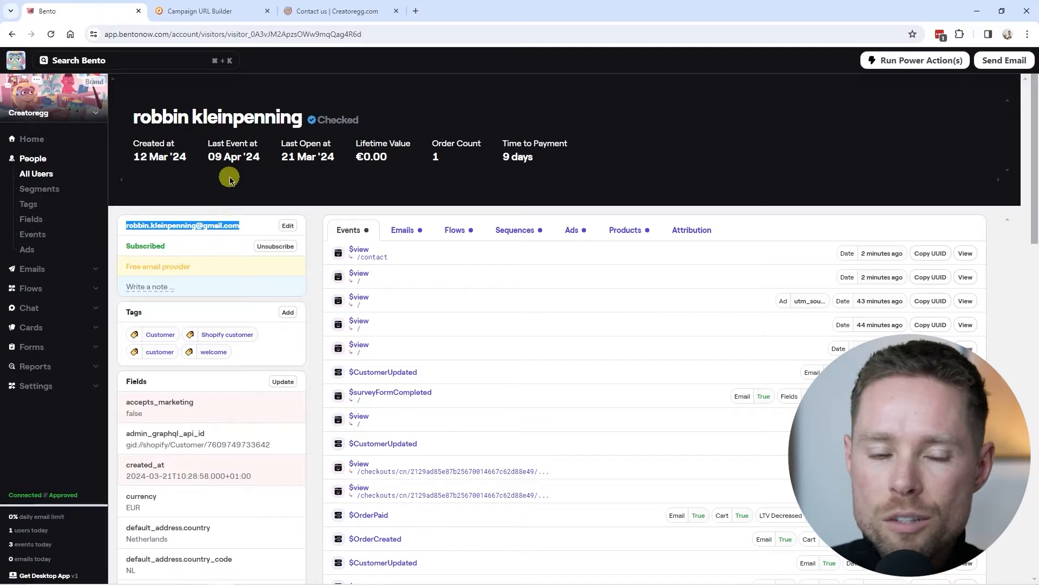
Step: Visit testing.creatoregg.com/contact in a new Incognito window
{"action": "left_click", "coordinate": [1027, 34]}
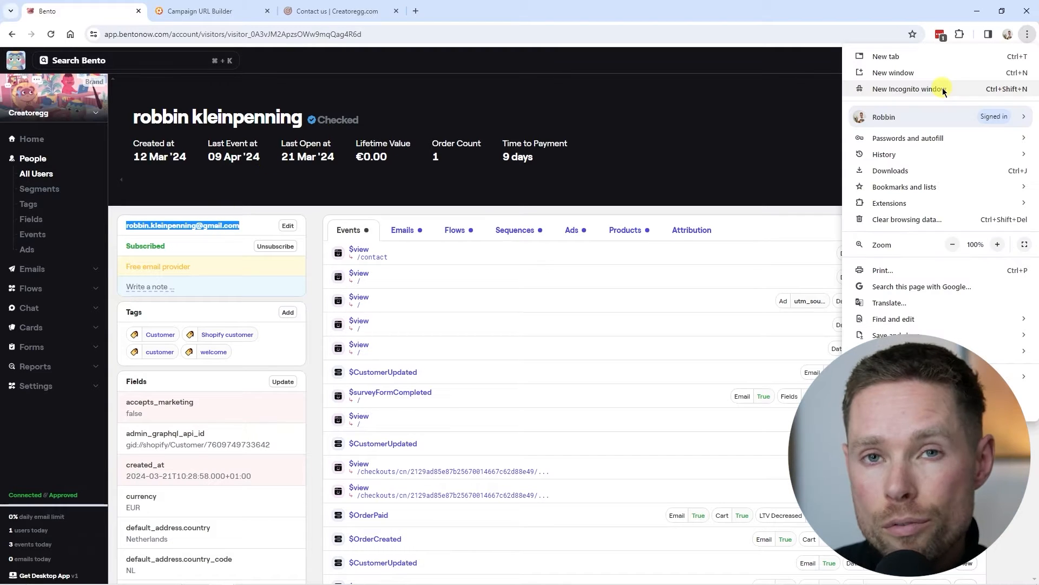
{"action": "left_click", "coordinate": [909, 89]}
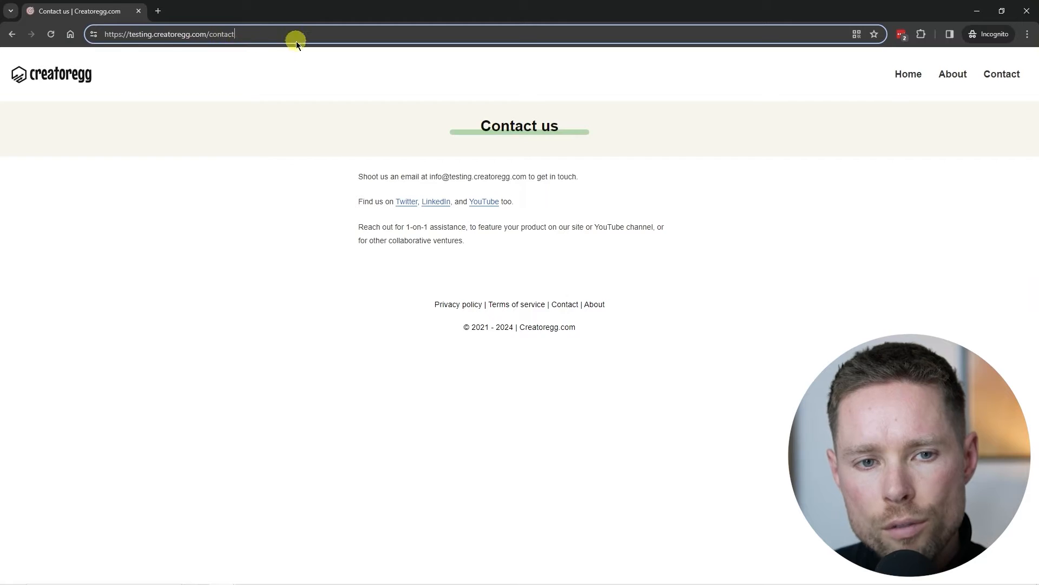
{"action": "left_click", "coordinate": [297, 38]}
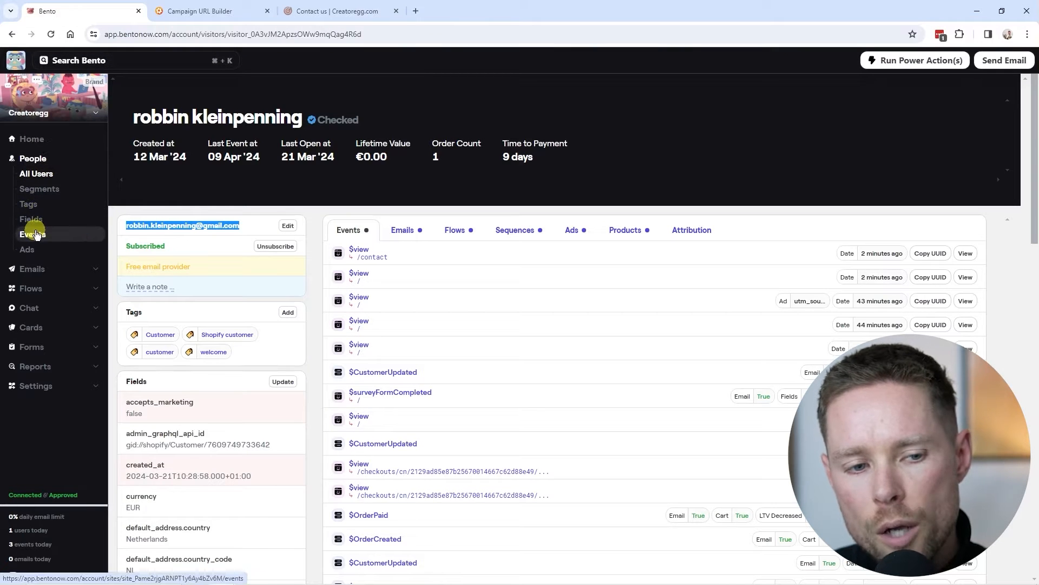
Step: Return to Bento's event list and inspect the latest contact page view along with its visitor's anonymous profile
{"action": "left_click", "coordinate": [32, 234]}
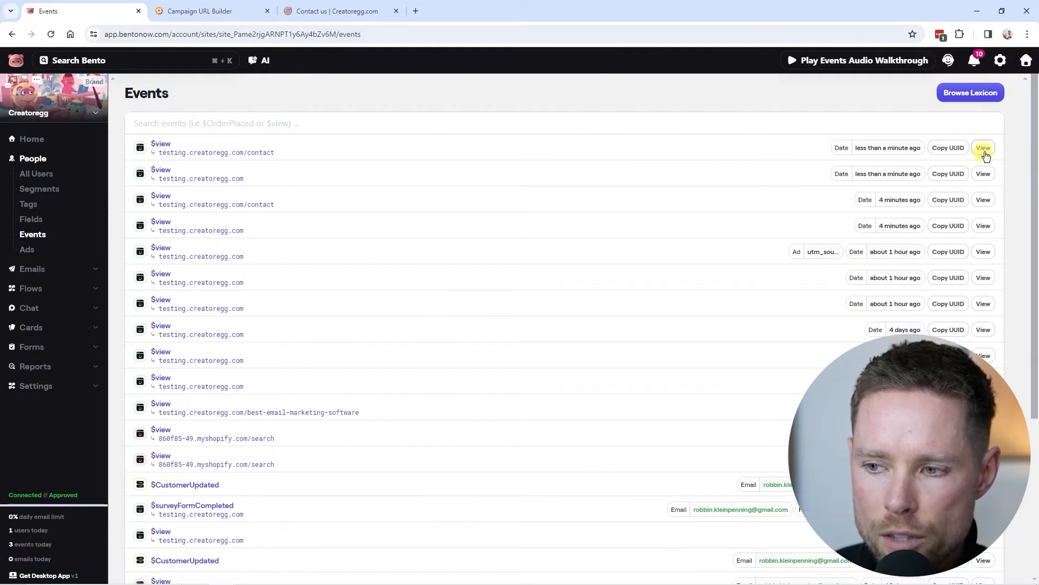
{"action": "left_click", "coordinate": [984, 149]}
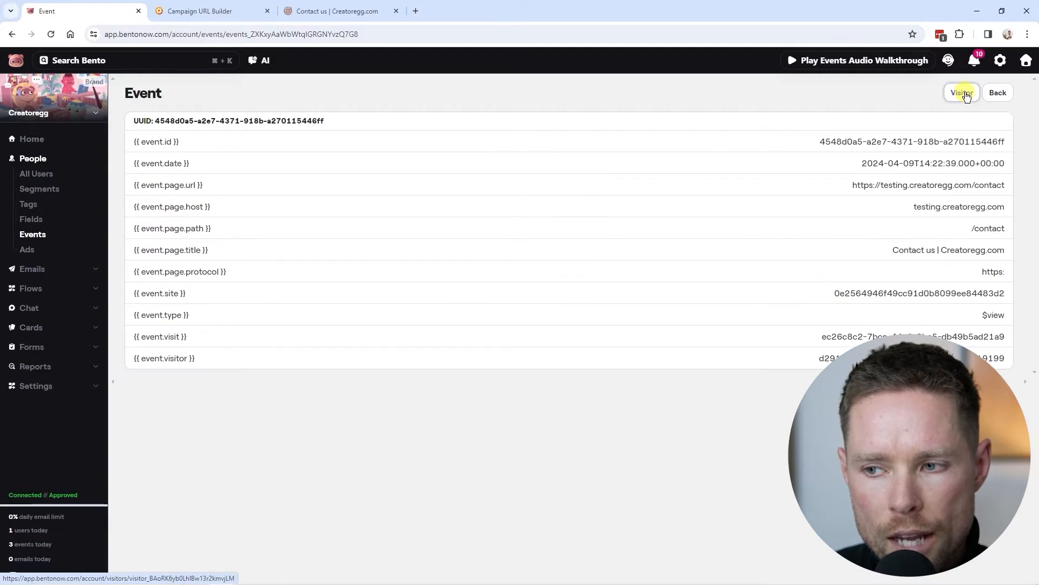
{"action": "left_click", "coordinate": [462, 206]}
{"action": "left_click_drag", "start_coordinate": [125, 222], "coordinate": [194, 229]}
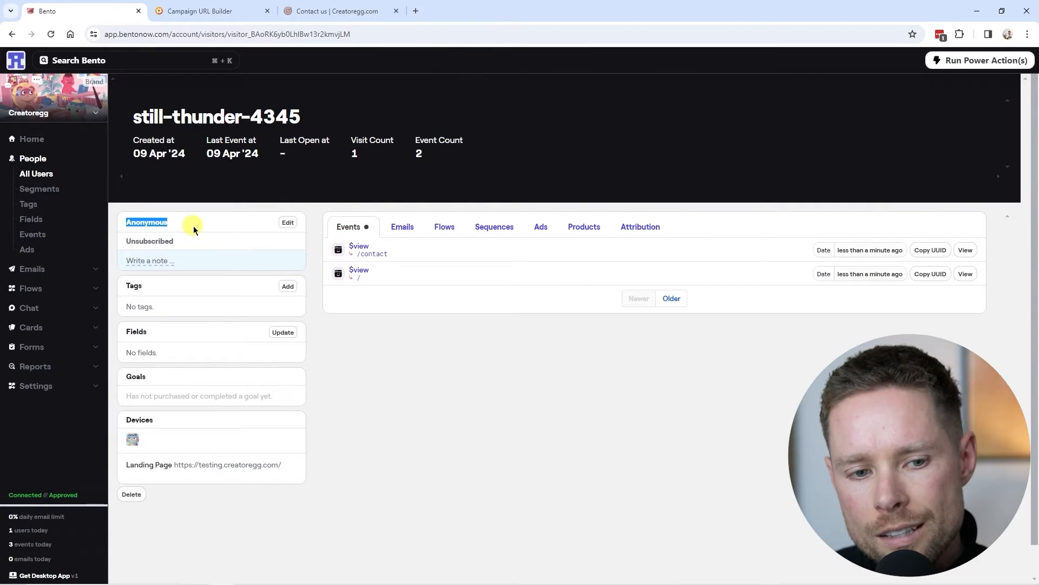
{"action": "left_click", "coordinate": [179, 227]}
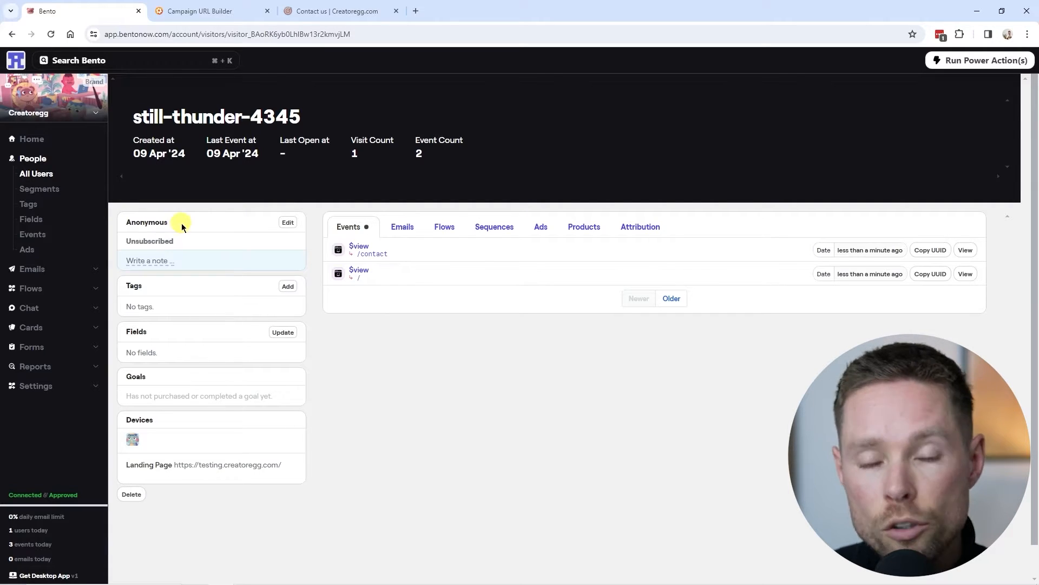
Step: Review the list of saved segments and open the overview of tracked ads
{"action": "left_click", "coordinate": [47, 189]}
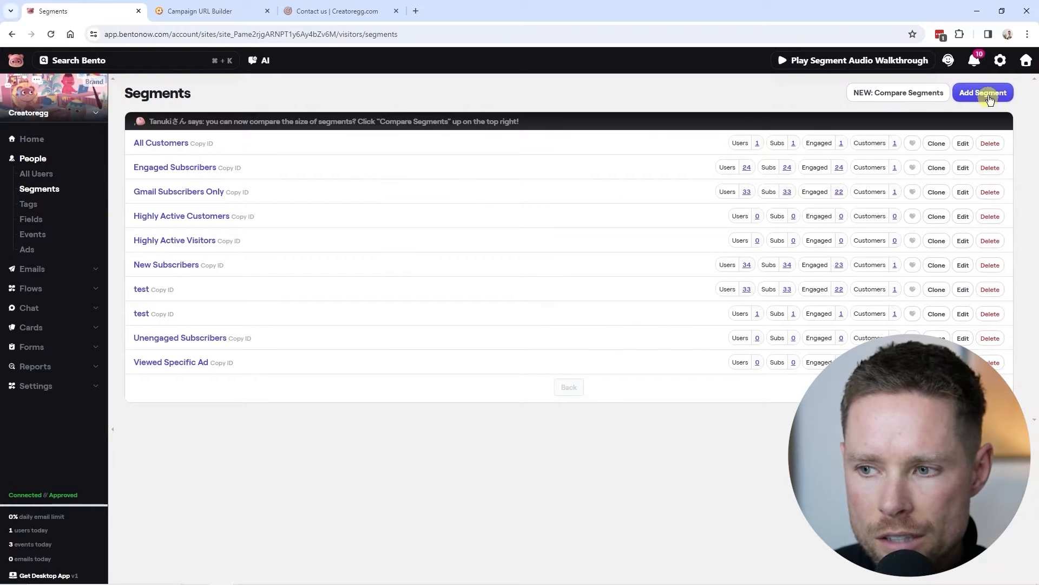
{"action": "mouse_move", "coordinate": [315, 188]}
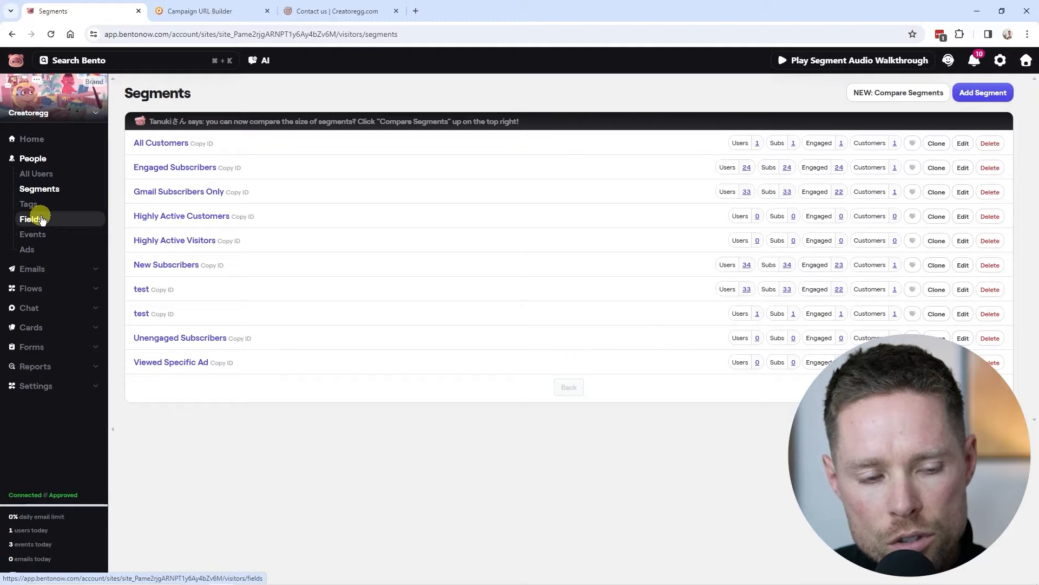
{"action": "left_click", "coordinate": [28, 248]}
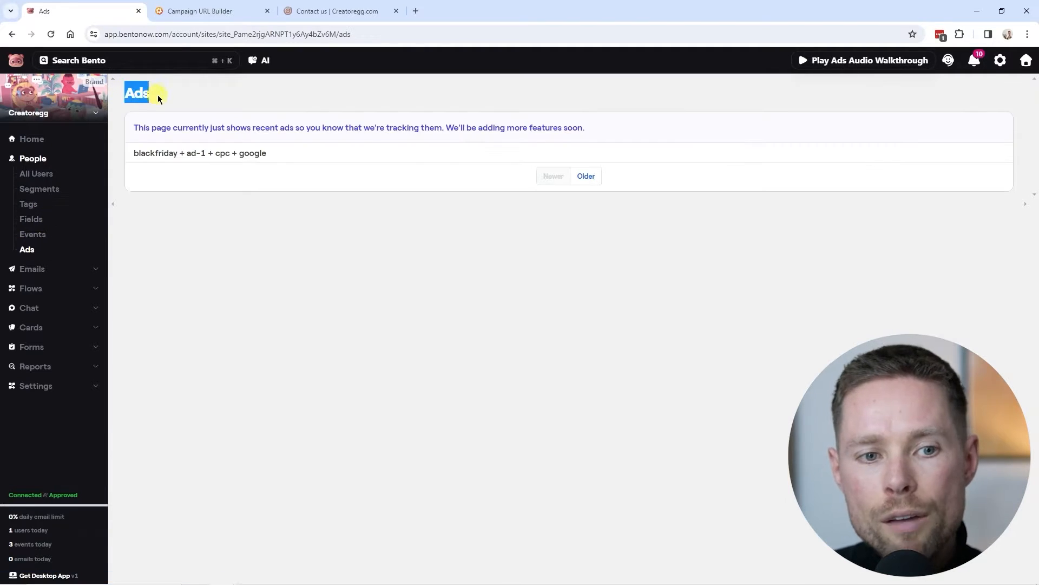
Step: Switch to the Campaign URL Builder and examine the base address and UTM parameters of the generated campaign URL
{"action": "left_click", "coordinate": [187, 17]}
{"action": "left_click_drag", "start_coordinate": [315, 301], "coordinate": [192, 301]}
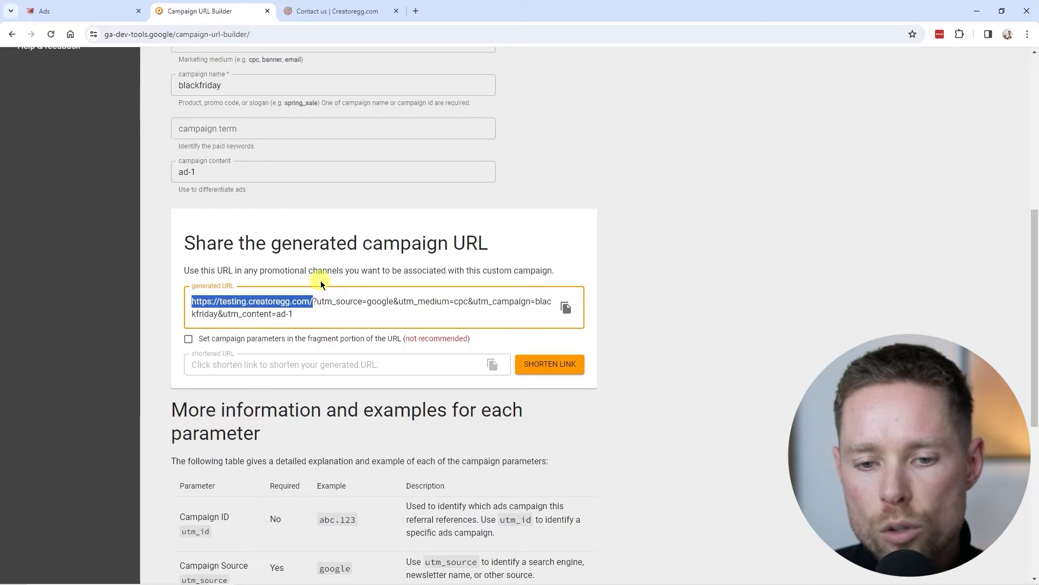
{"action": "left_click", "coordinate": [332, 301]}
{"action": "scroll", "coordinate": [341, 252], "scroll_direction": "down", "scroll_amount": 1}
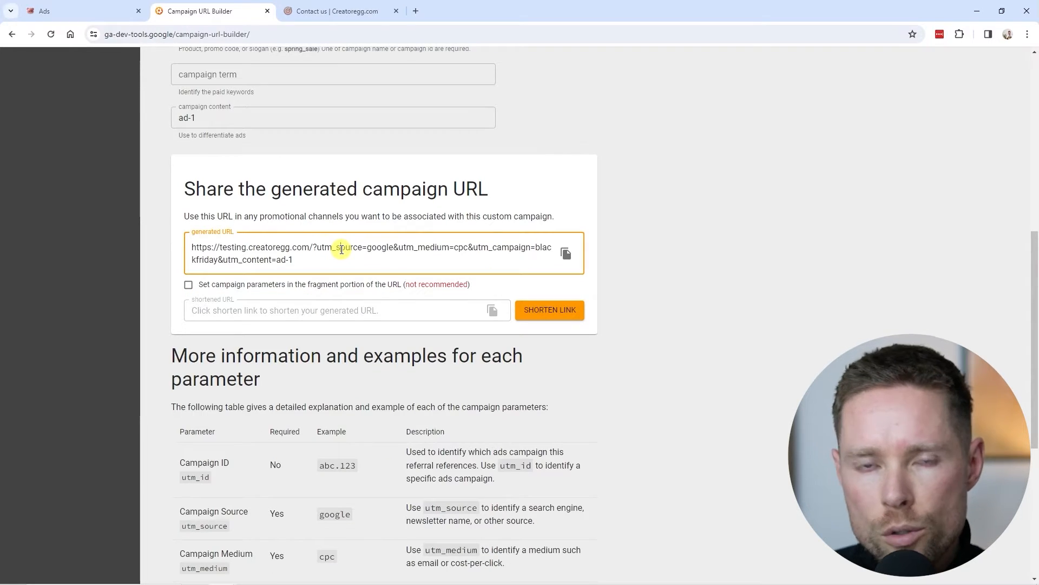
{"action": "left_click_drag", "start_coordinate": [317, 248], "coordinate": [394, 248]}
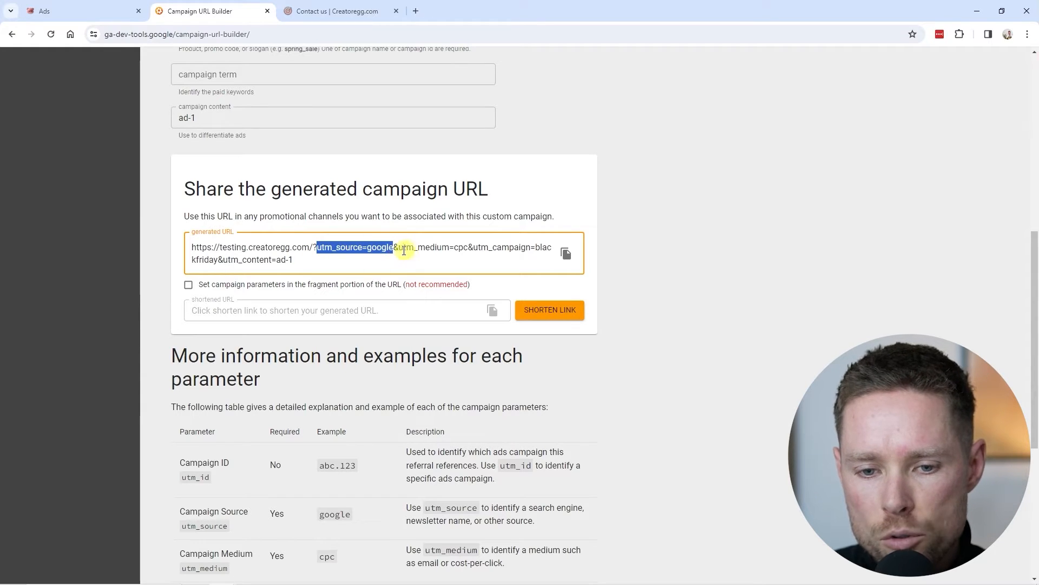
{"action": "left_click_drag", "start_coordinate": [454, 247], "coordinate": [476, 247]}
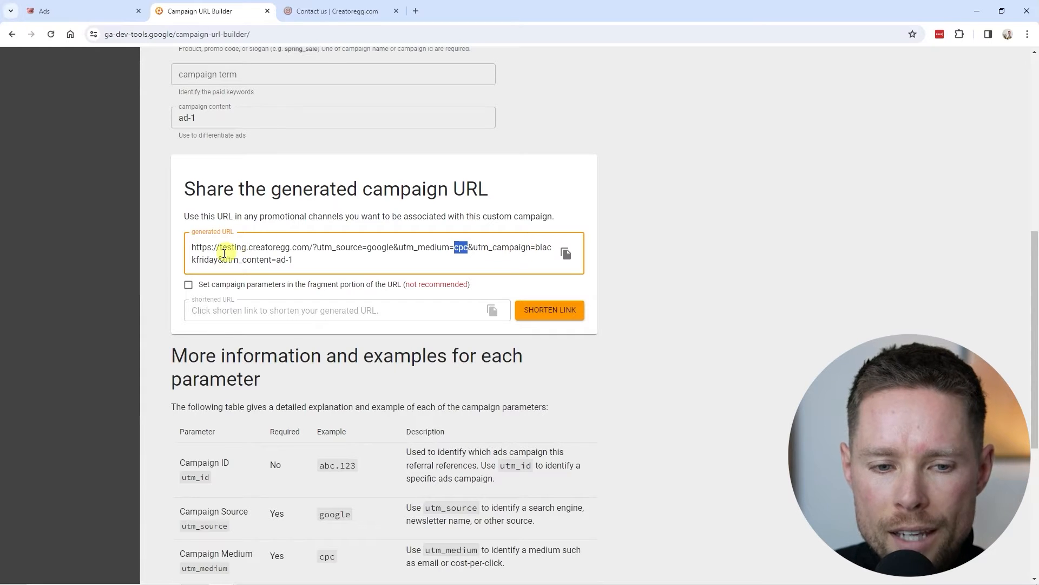
{"action": "triple_click", "coordinate": [297, 262]}
Step: Compare Bento's tracked ad entry with the generated campaign URL and copy the campaign name blackfriday
{"action": "left_click", "coordinate": [83, 13]}
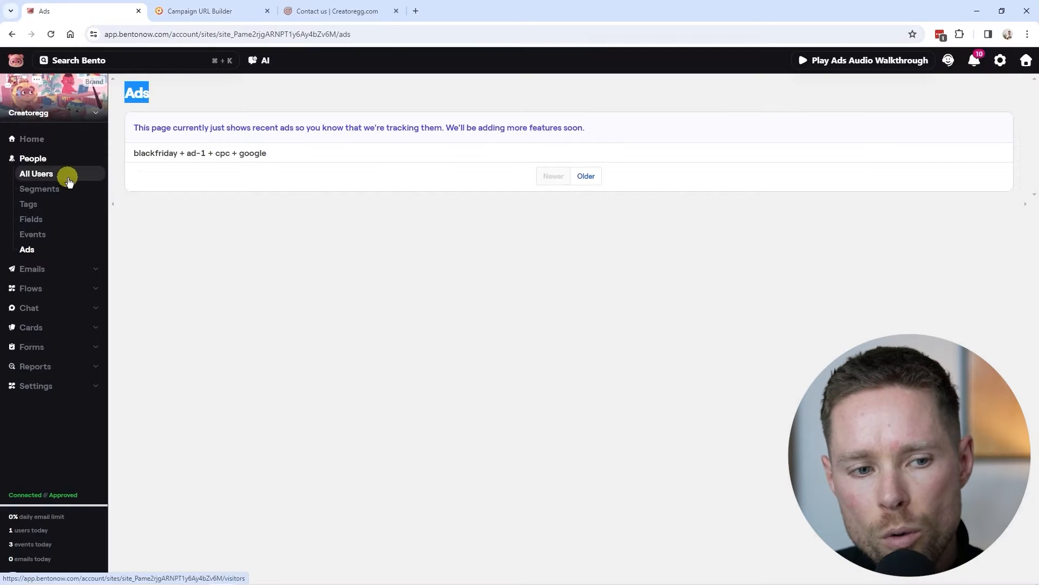
{"action": "left_click_drag", "start_coordinate": [132, 153], "coordinate": [283, 172]}
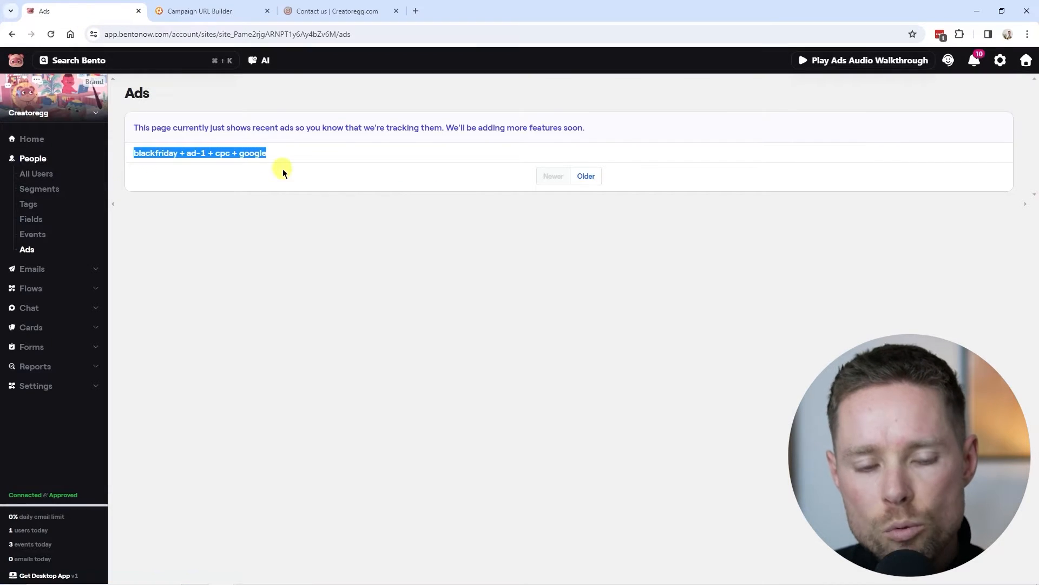
{"action": "double_click", "coordinate": [157, 154]}
{"action": "key", "text": "ctrl+c"}
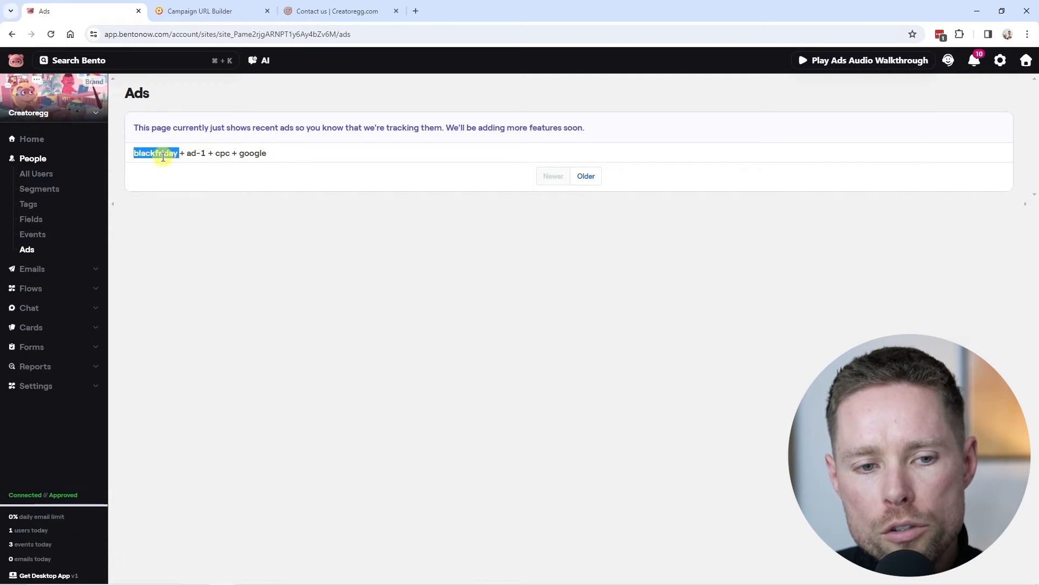
{"action": "left_click", "coordinate": [214, 11]}
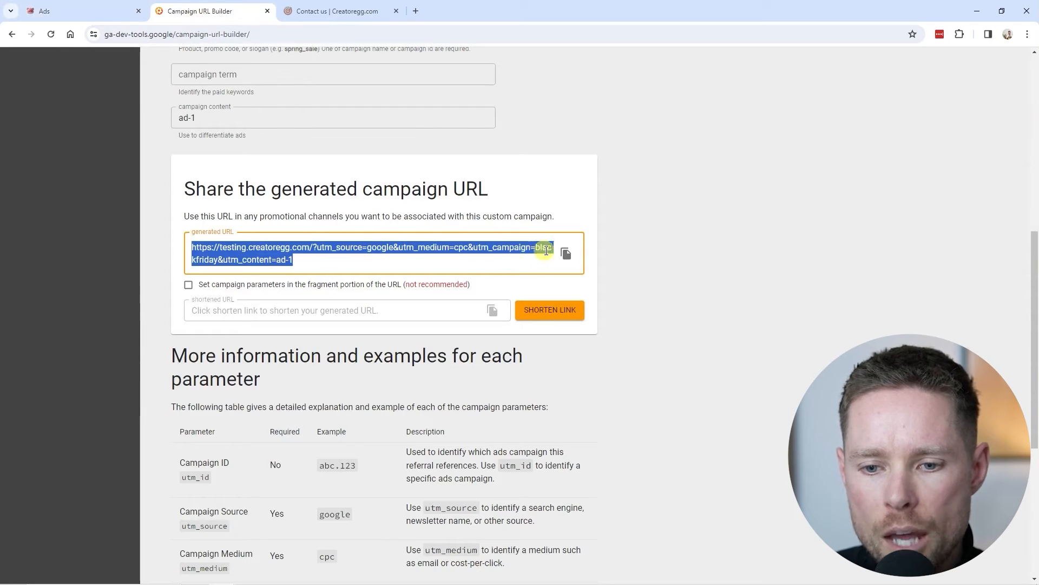
{"action": "left_click", "coordinate": [95, 12]}
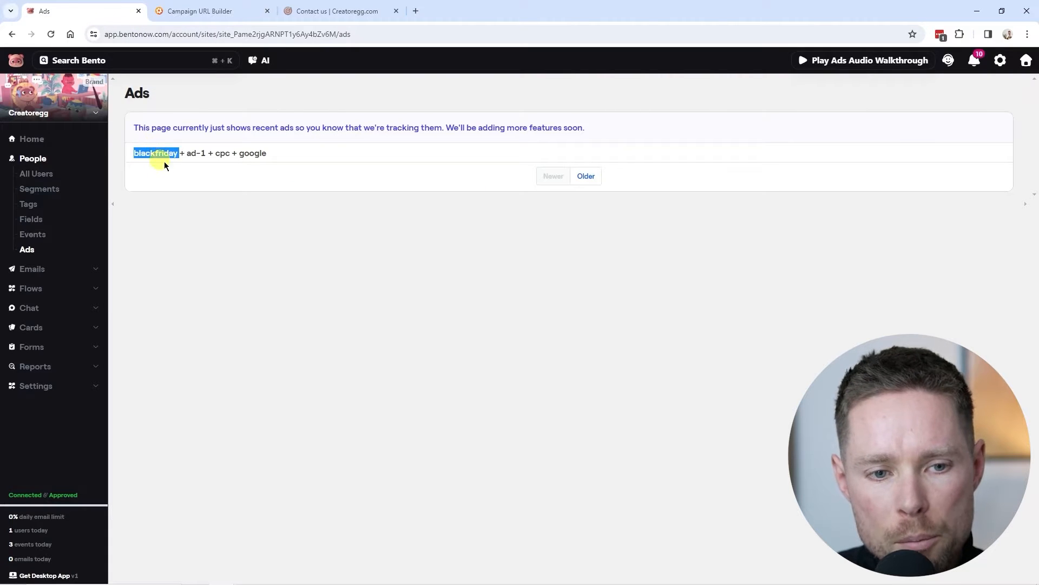
Step: Start a new segment with the name test and the description test
{"action": "left_click", "coordinate": [43, 189]}
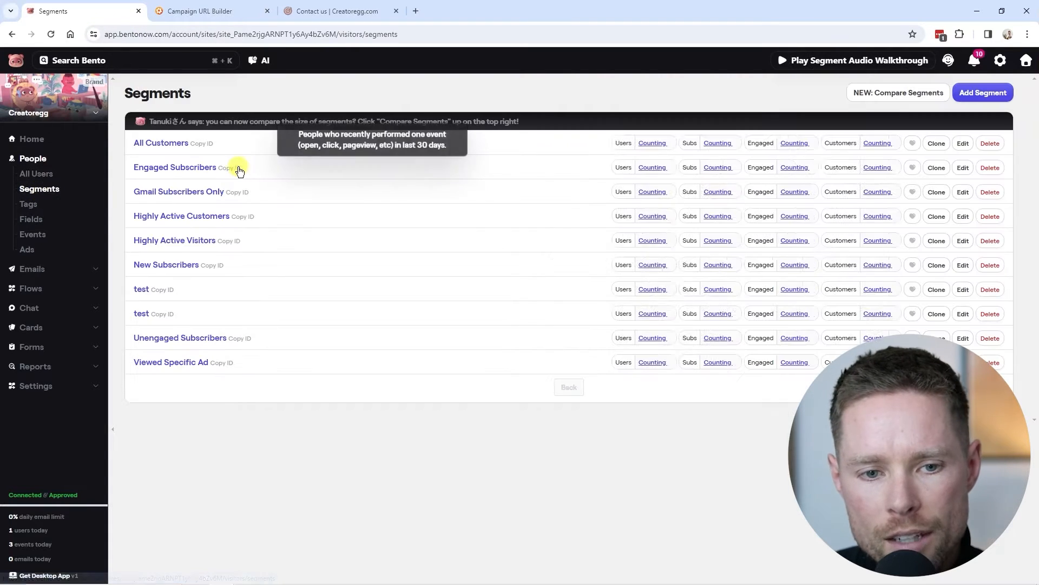
{"action": "left_click", "coordinate": [975, 93]}
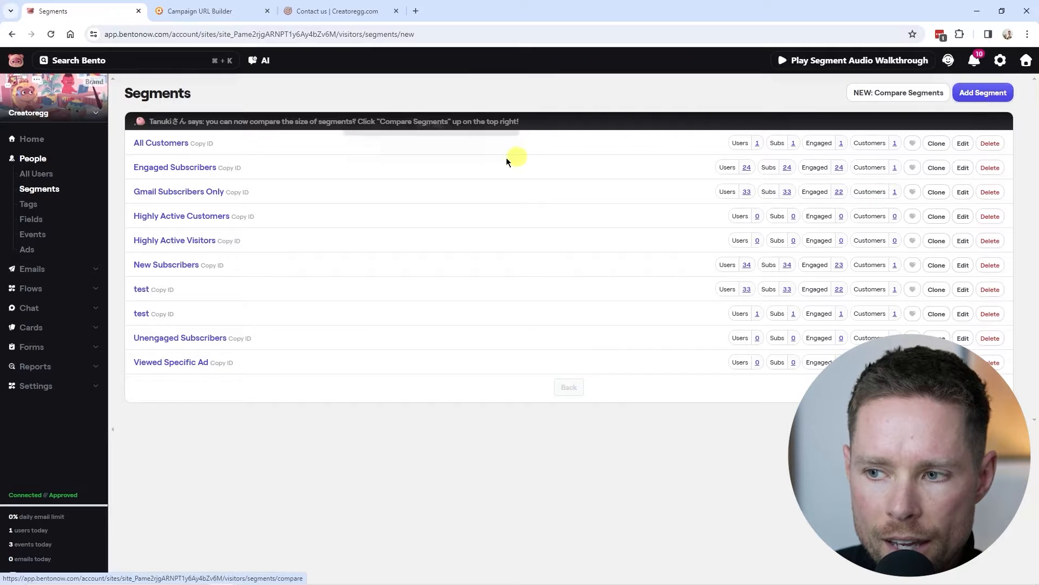
{"action": "left_click", "coordinate": [211, 193]}
{"action": "type", "text": "test"}
{"action": "left_click", "coordinate": [206, 234]}
{"action": "type", "text": "test"}
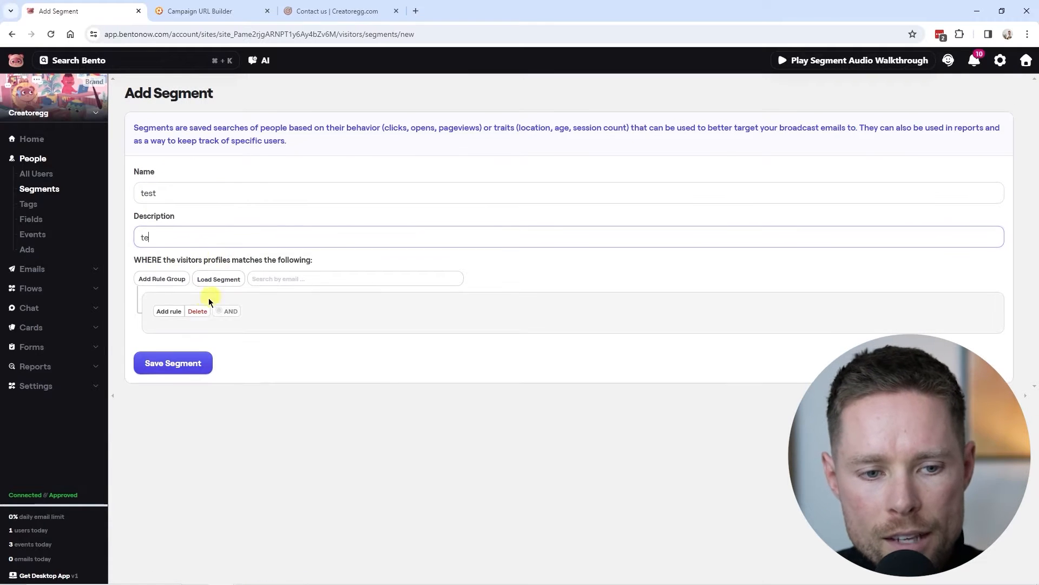
Step: Add a rule group to the segment with the rule First Touch: utm_campaign contains blackfriday
{"action": "left_click", "coordinate": [159, 281]}
{"action": "left_click", "coordinate": [163, 280]}
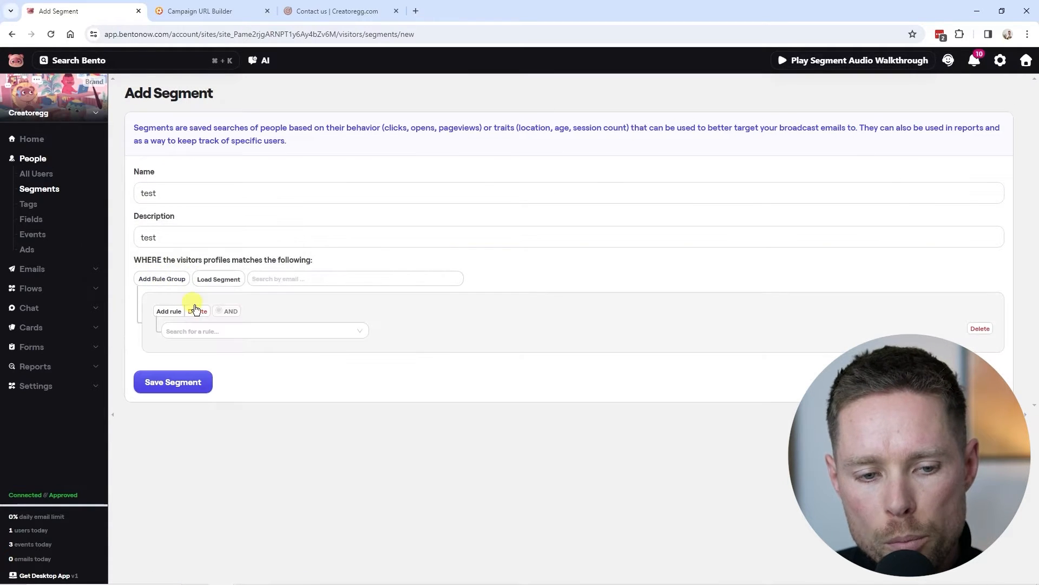
{"action": "left_click", "coordinate": [199, 331]}
{"action": "scroll", "coordinate": [222, 265], "scroll_direction": "down", "scroll_amount": 2}
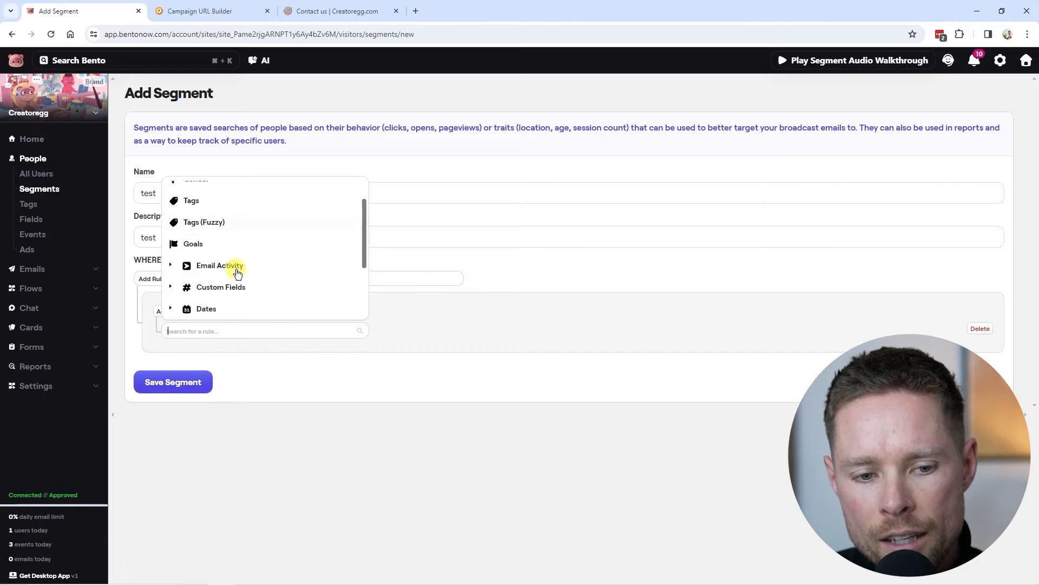
{"action": "scroll", "coordinate": [364, 235], "scroll_direction": "down", "scroll_amount": 3}
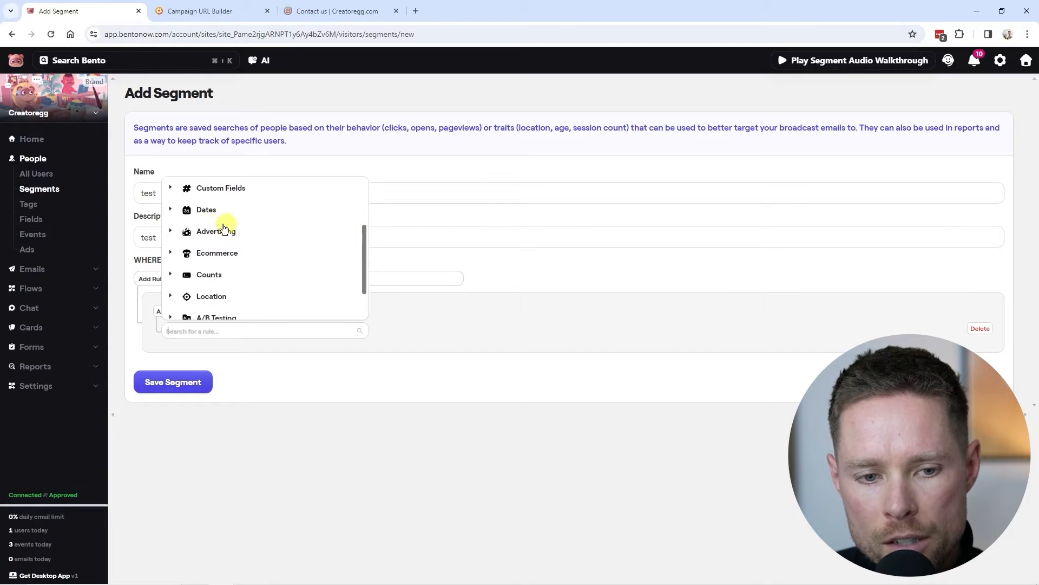
{"action": "left_click", "coordinate": [209, 232]}
{"action": "scroll", "coordinate": [363, 245], "scroll_direction": "down", "scroll_amount": 4}
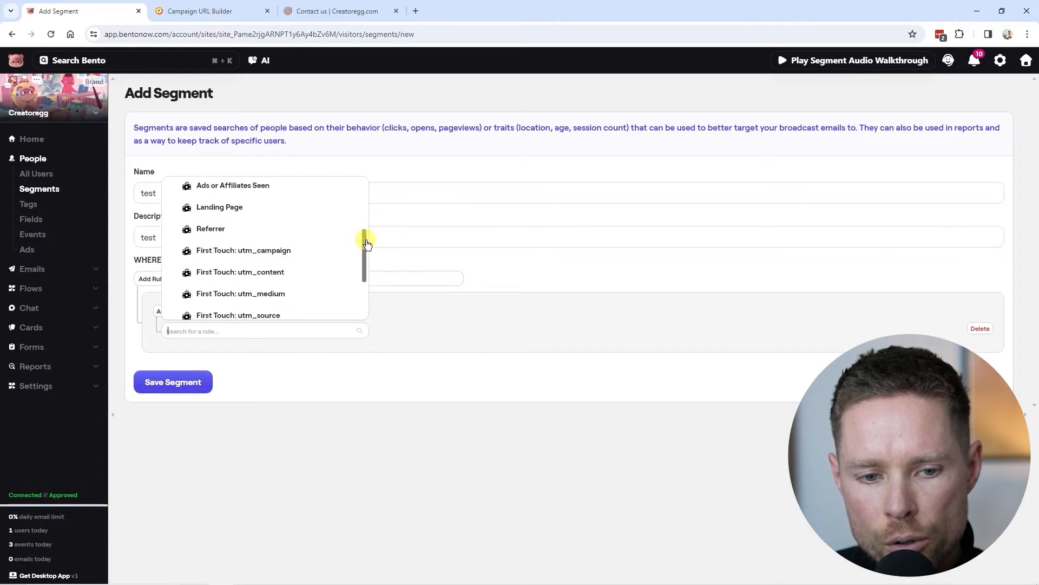
{"action": "scroll", "coordinate": [364, 241], "scroll_direction": "down", "scroll_amount": 1}
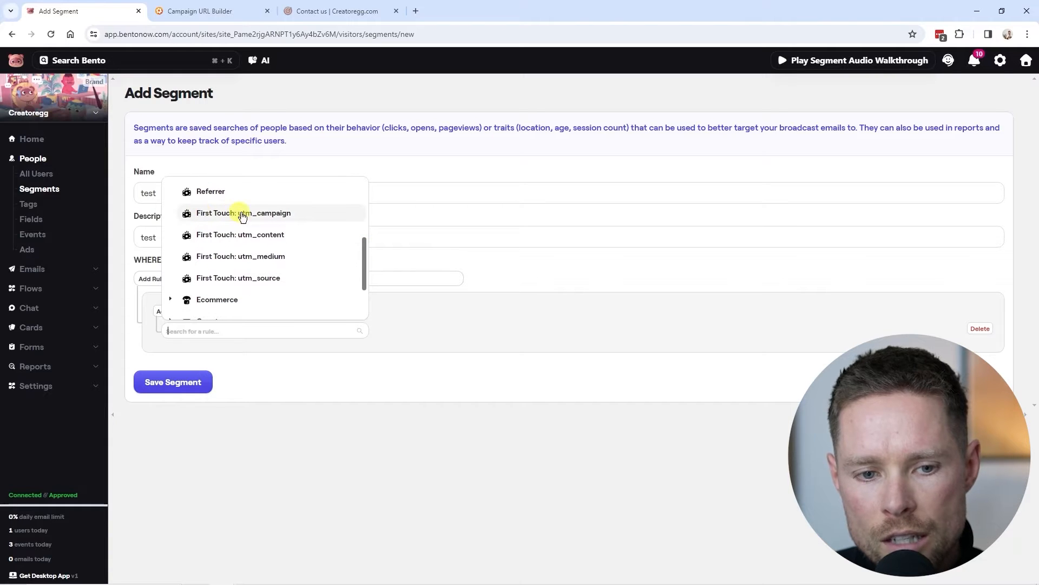
{"action": "left_click", "coordinate": [302, 217]}
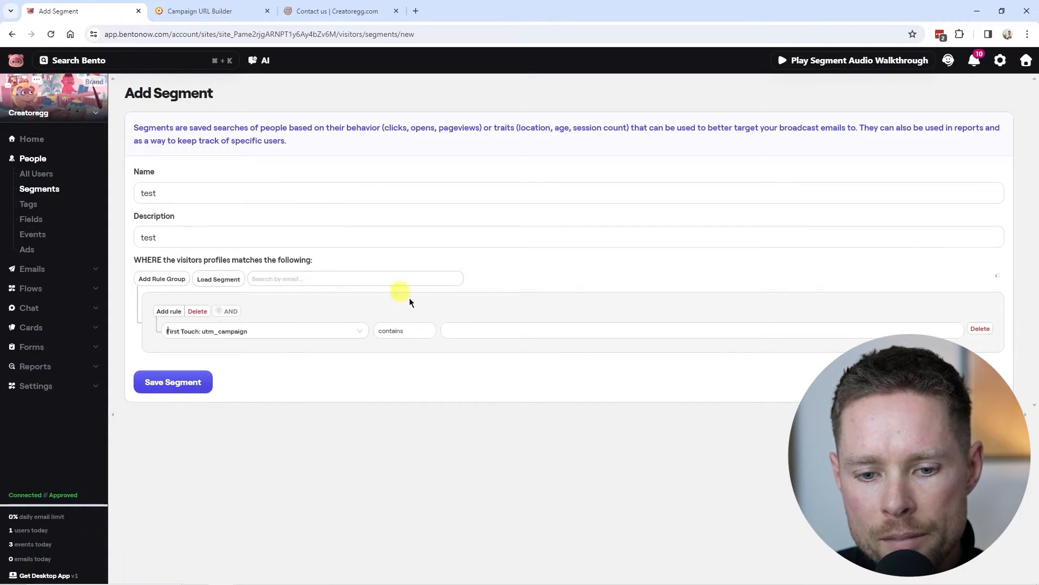
{"action": "left_click", "coordinate": [457, 327]}
{"action": "key", "text": "ctrl+v"}
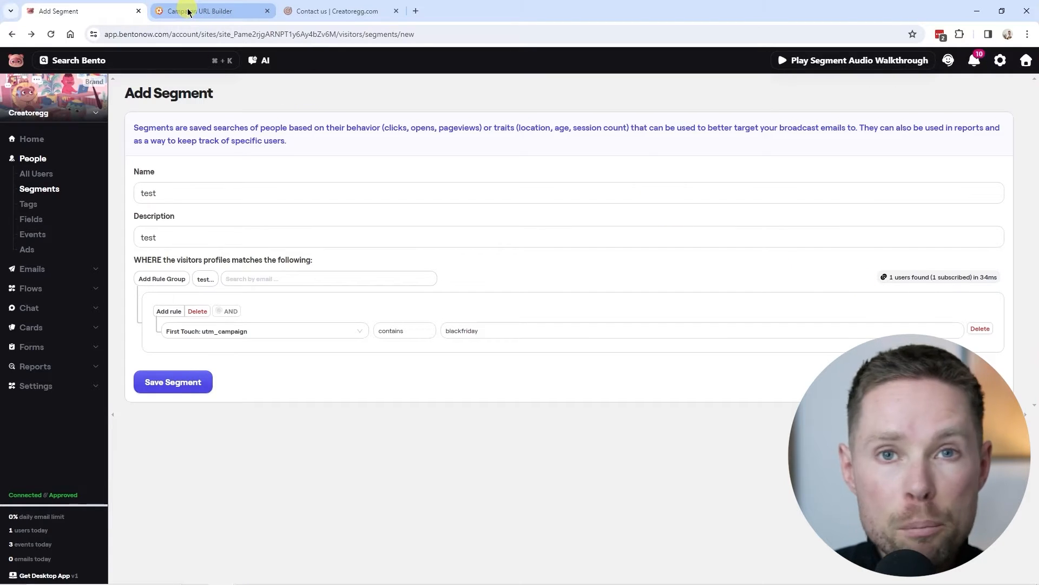
Step: Open the list of users matching the segment rule and examine the name and e-mail of the matching profile
{"action": "left_click", "coordinate": [907, 280]}
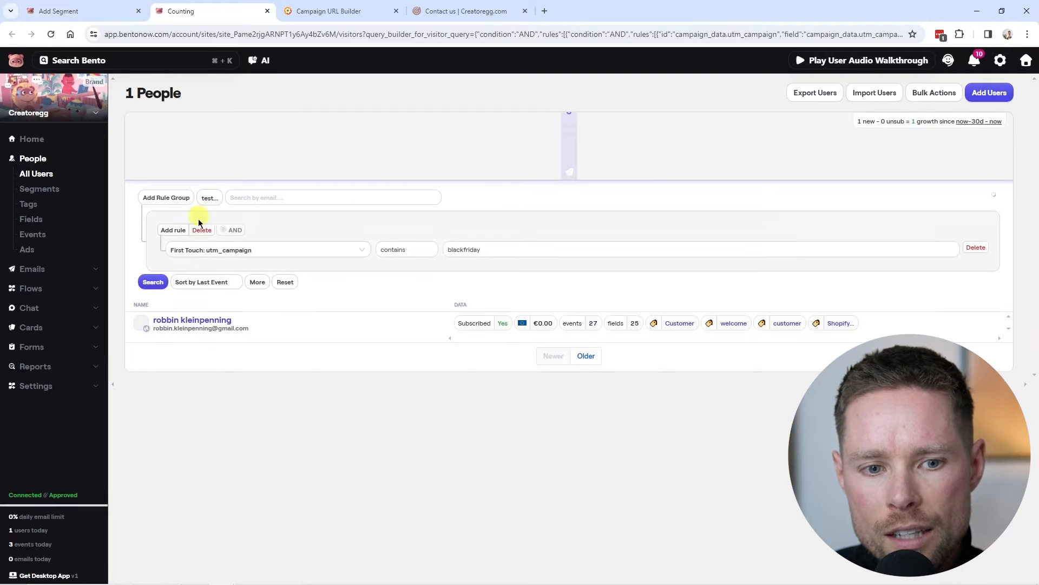
{"action": "left_click_drag", "start_coordinate": [258, 327], "coordinate": [473, 306]}
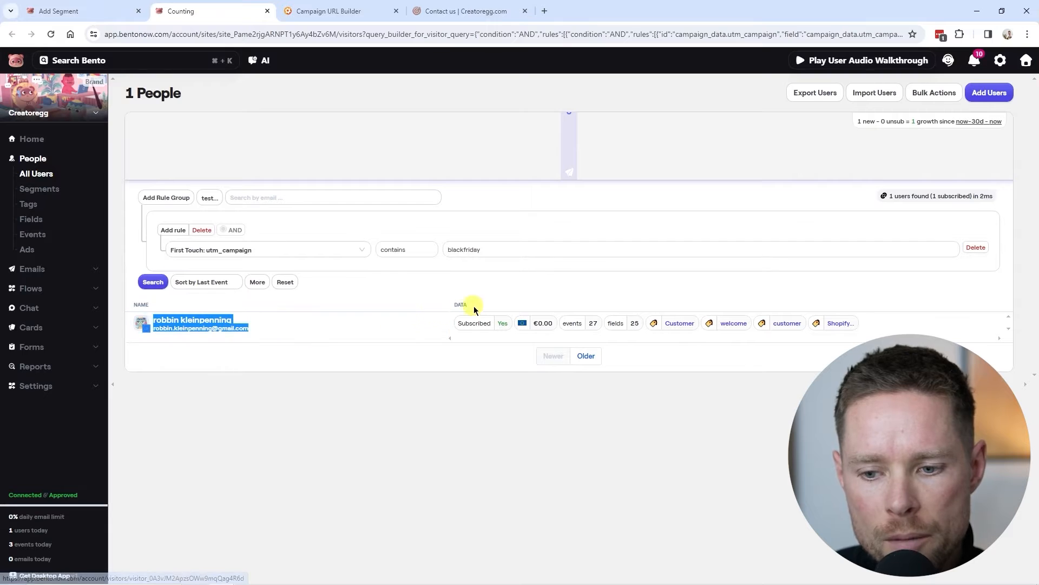
Step: Review the Broadcasts, Sequences and Flows pages and compare their navigation with the annotated Bento-flows.webp image
{"action": "left_click", "coordinate": [33, 270]}
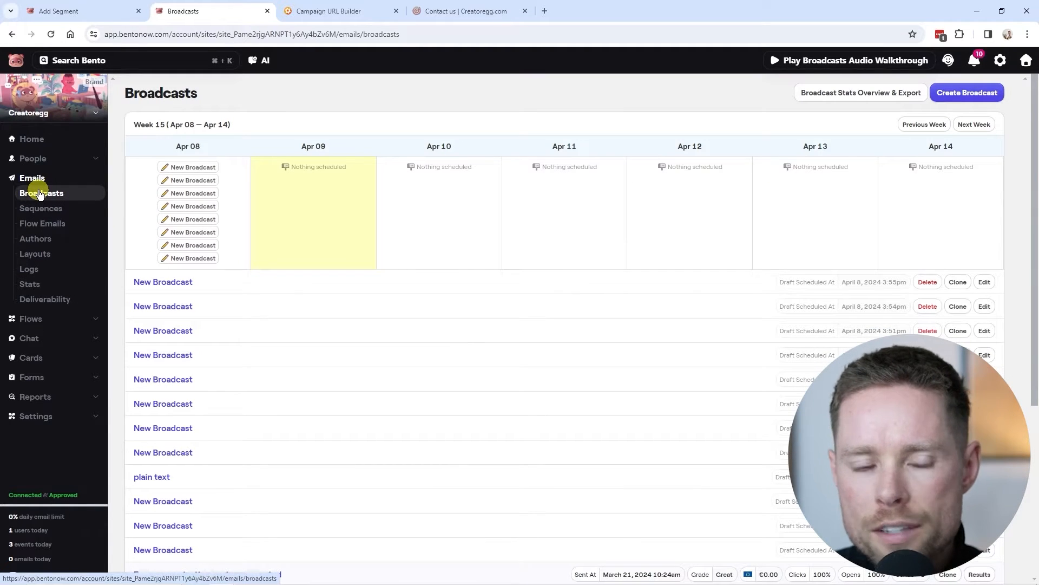
{"action": "left_click", "coordinate": [47, 214]}
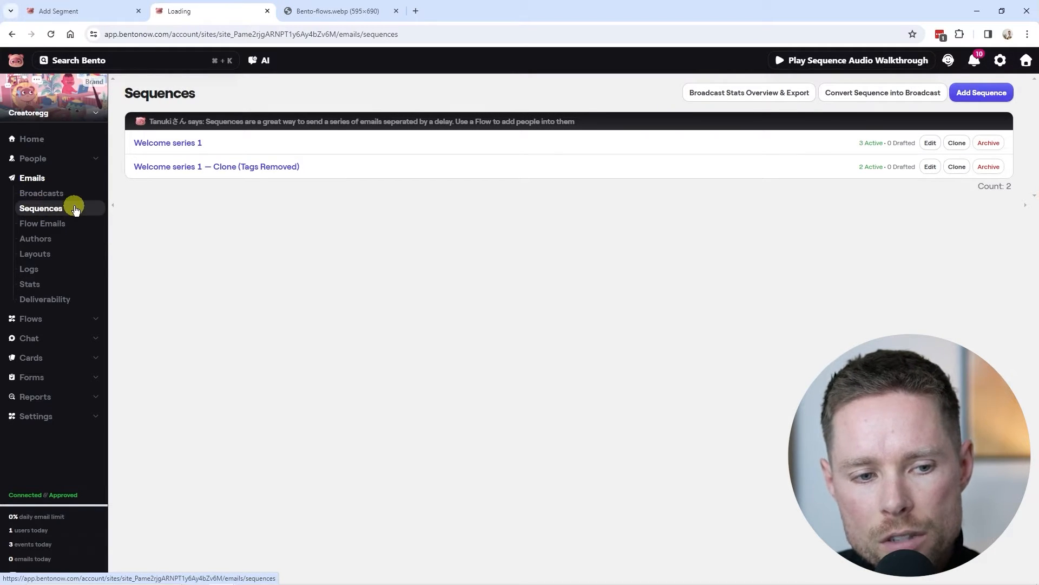
{"action": "left_click", "coordinate": [34, 319]}
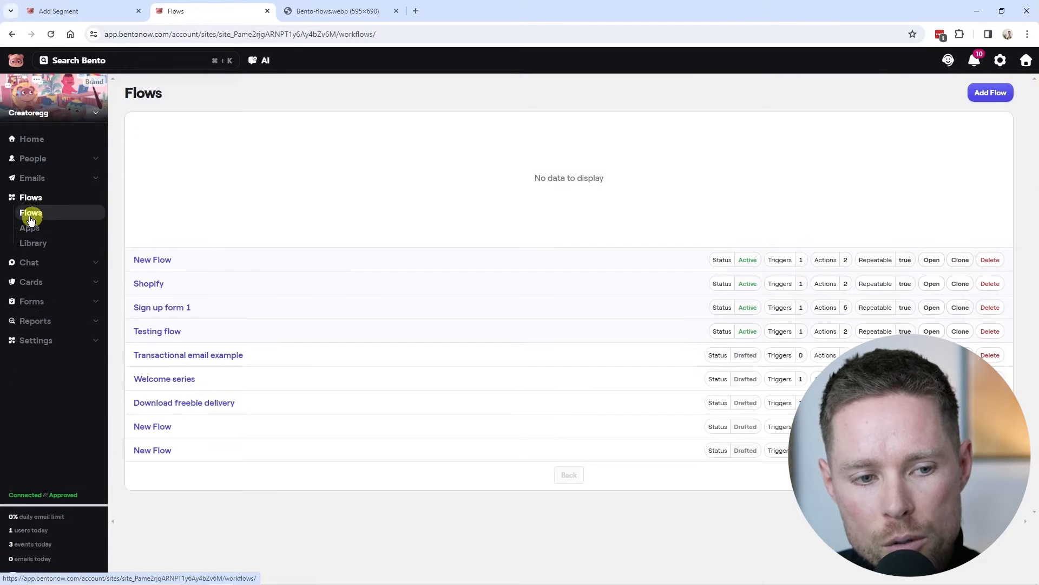
{"action": "left_click", "coordinate": [30, 177]}
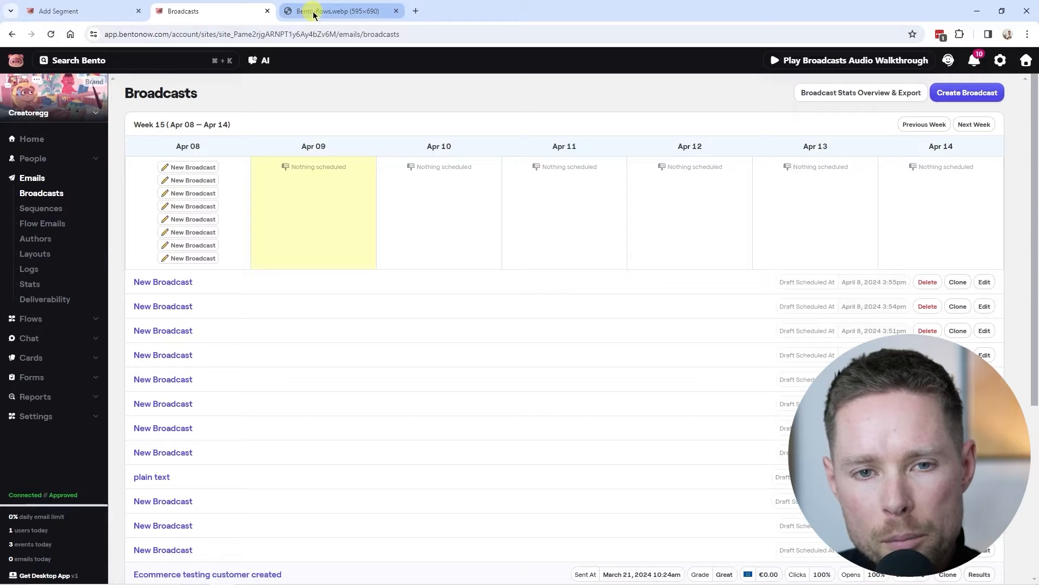
{"action": "left_click", "coordinate": [317, 12]}
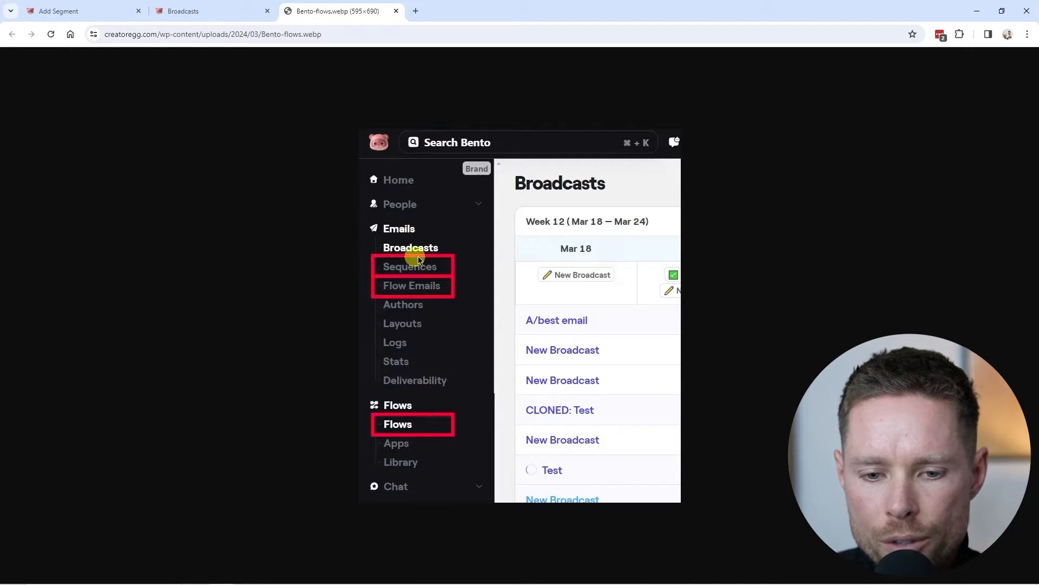
{"action": "left_click", "coordinate": [207, 10]}
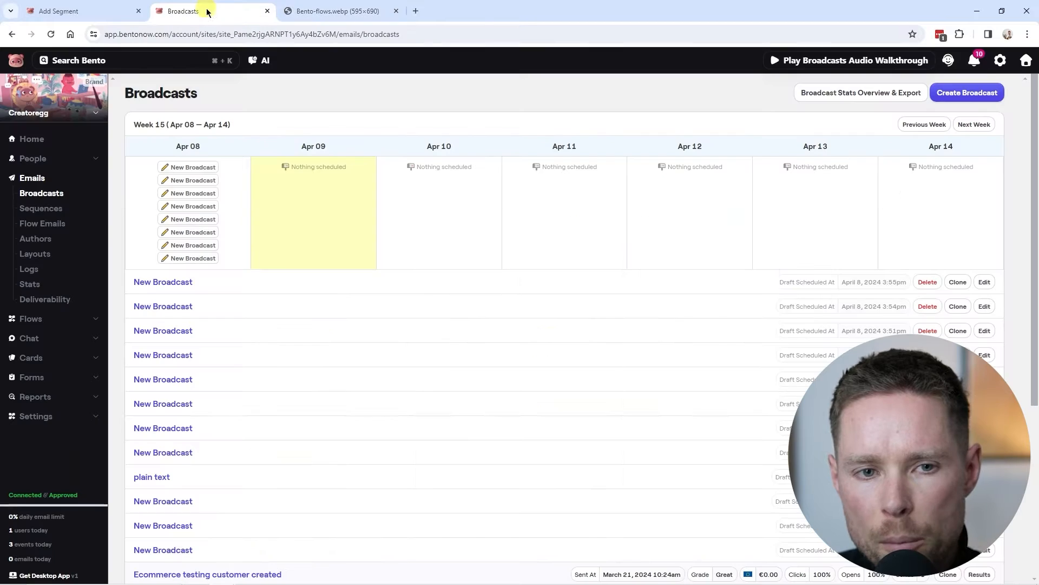
Step: Look over the form products and the sender authentication page, including its notice on stricter Gmail and Yahoo mail requirements
{"action": "left_click", "coordinate": [36, 238]}
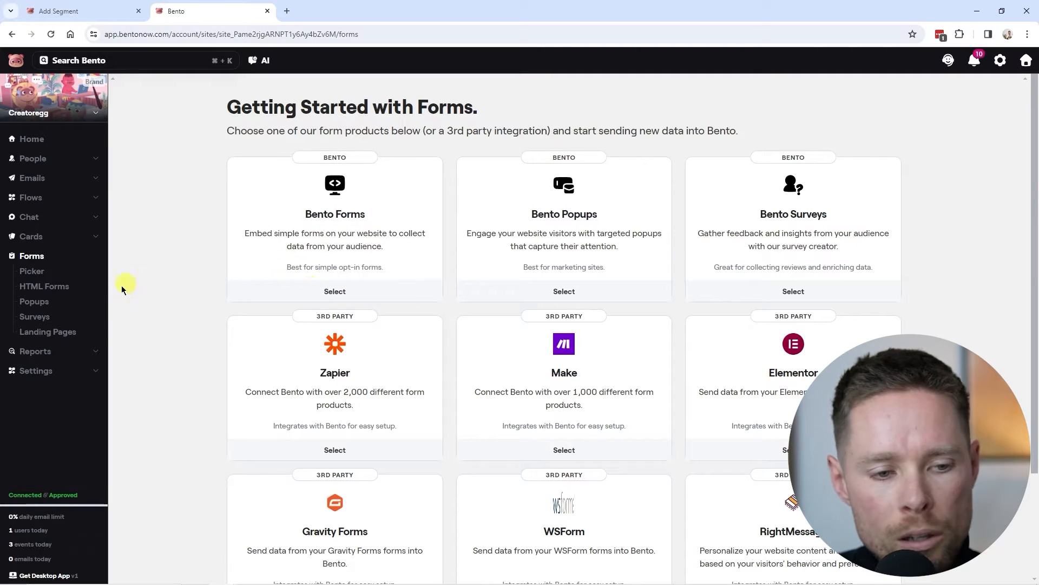
{"action": "left_click", "coordinate": [42, 333]}
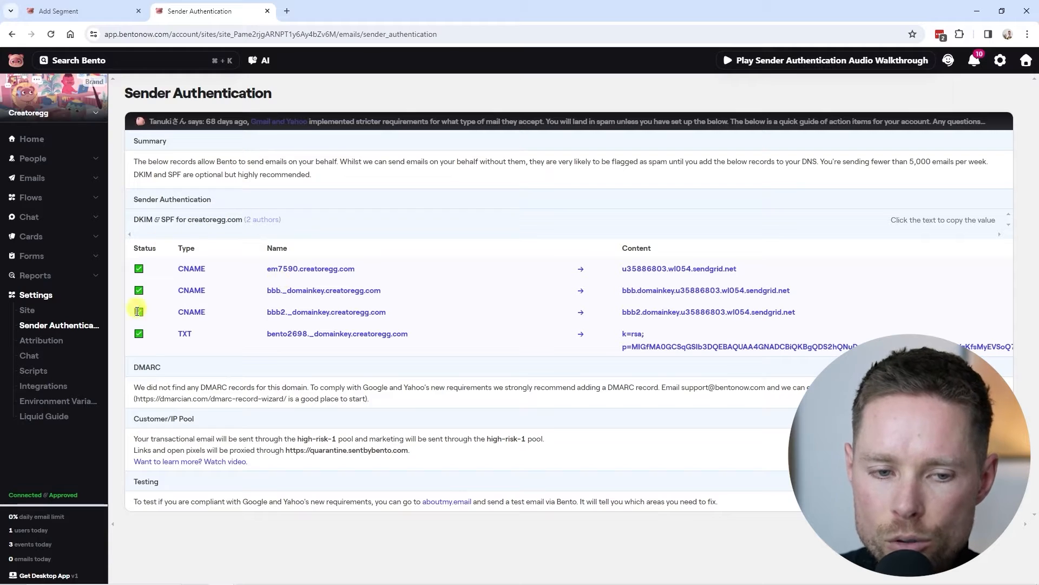
{"action": "left_click_drag", "start_coordinate": [174, 92], "coordinate": [271, 93]}
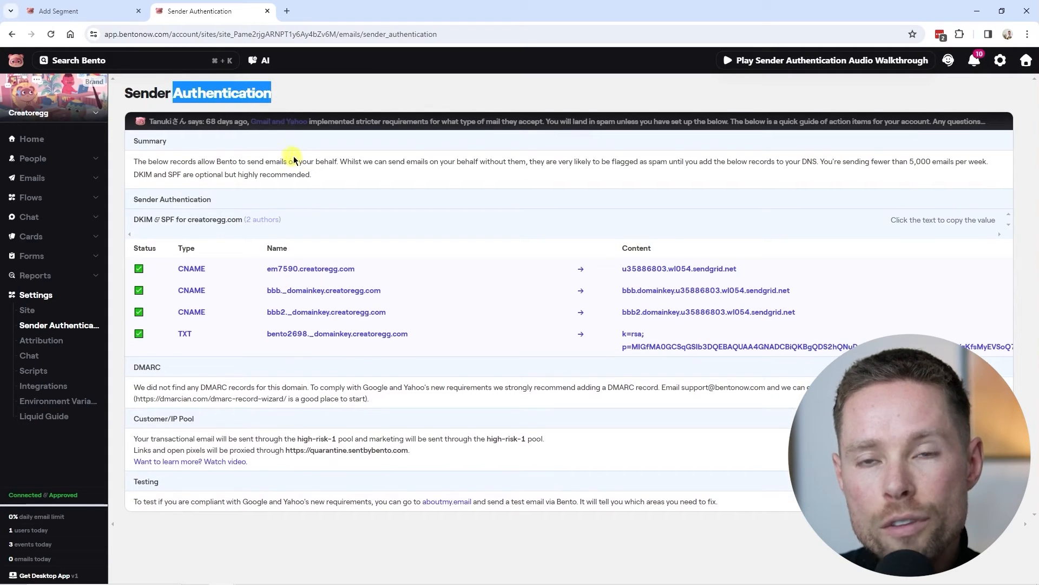
{"action": "mouse_move", "coordinate": [223, 119]}
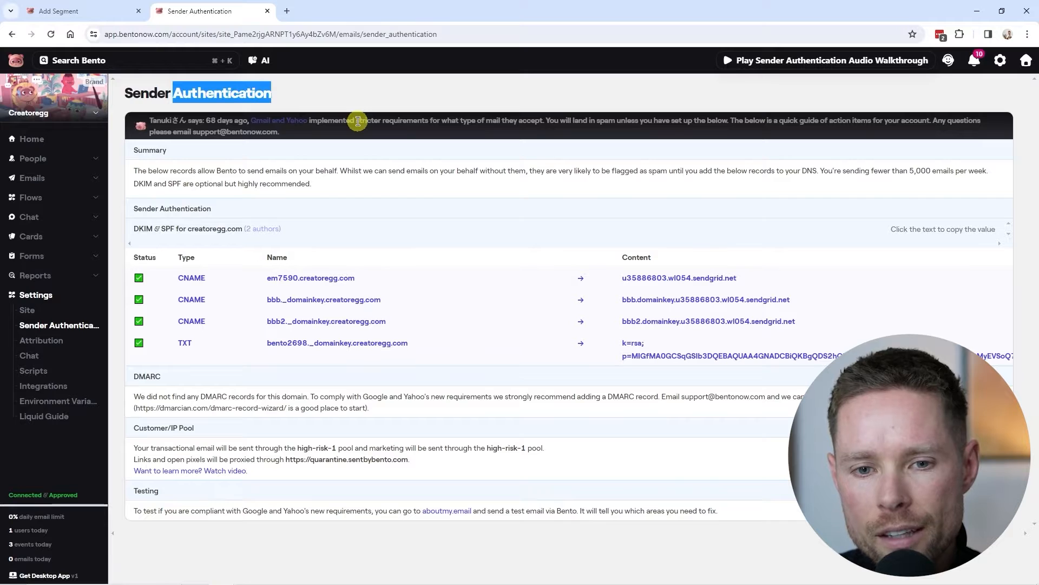
{"action": "left_click_drag", "start_coordinate": [387, 121], "coordinate": [543, 119]}
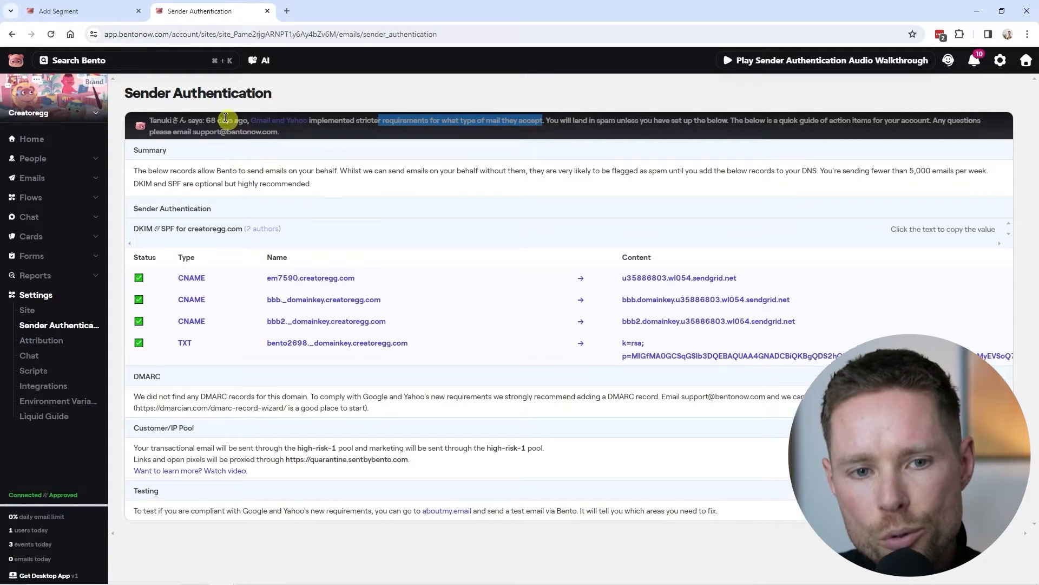
{"action": "left_click_drag", "start_coordinate": [173, 93], "coordinate": [287, 93]}
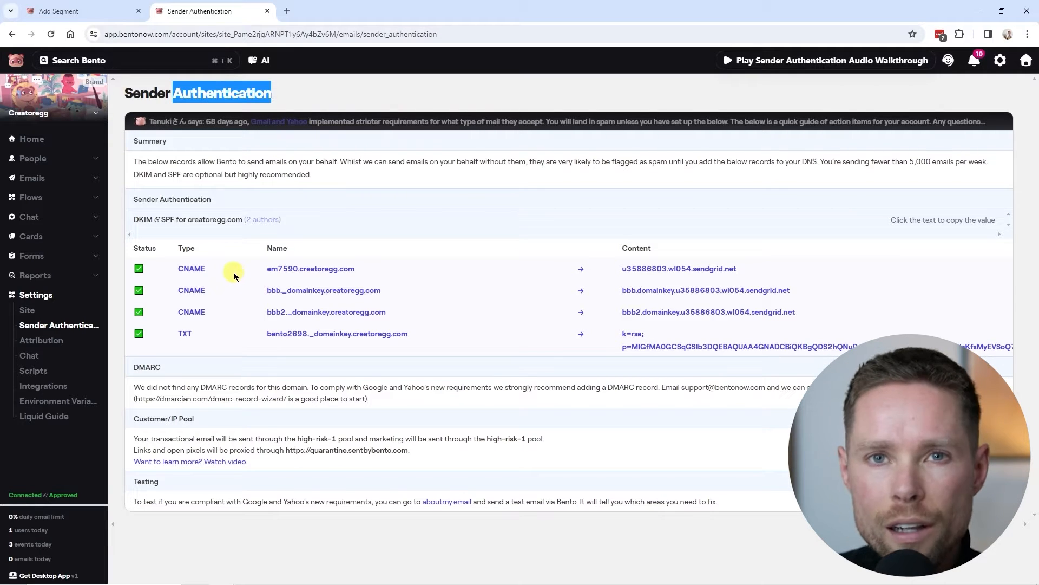
Step: Examine the descriptions of the Shoji and Stripo designers offered for the new broadcast's email content
{"action": "left_click", "coordinate": [430, 290]}
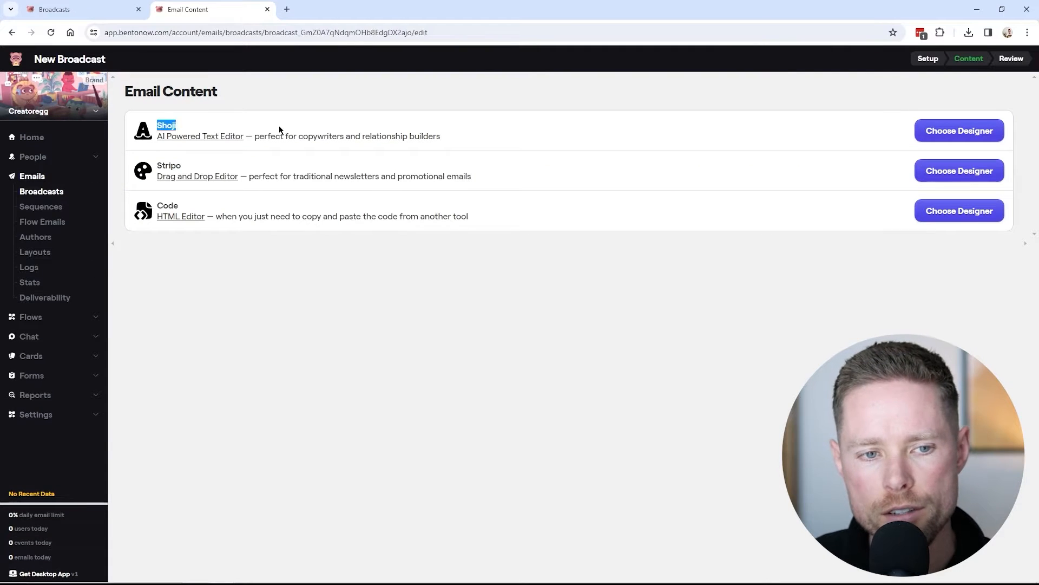
{"action": "left_click_drag", "start_coordinate": [254, 135], "coordinate": [451, 140]}
{"action": "left_click", "coordinate": [212, 175]}
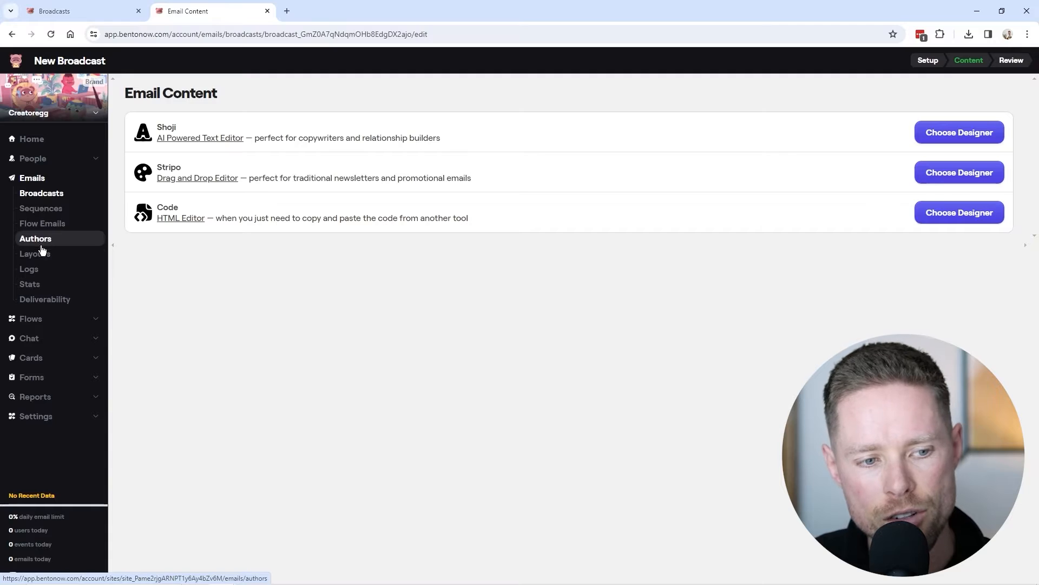
Step: Open the Creatoregg author's signature and paste the physical postal address on a new line below the unsubscribe text
{"action": "key", "text": "ctrl+shift+Tab"}
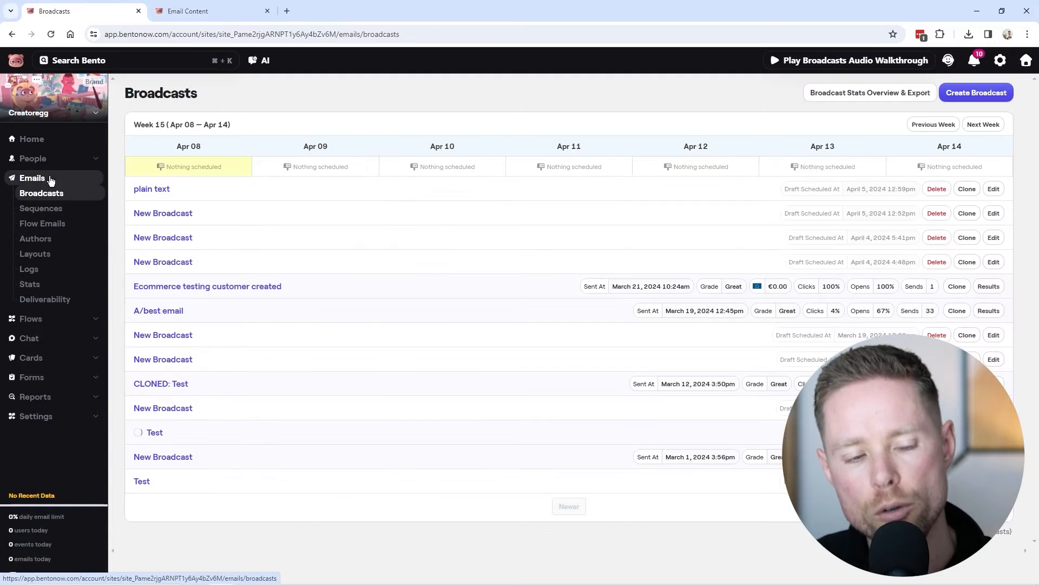
{"action": "left_click", "coordinate": [57, 244]}
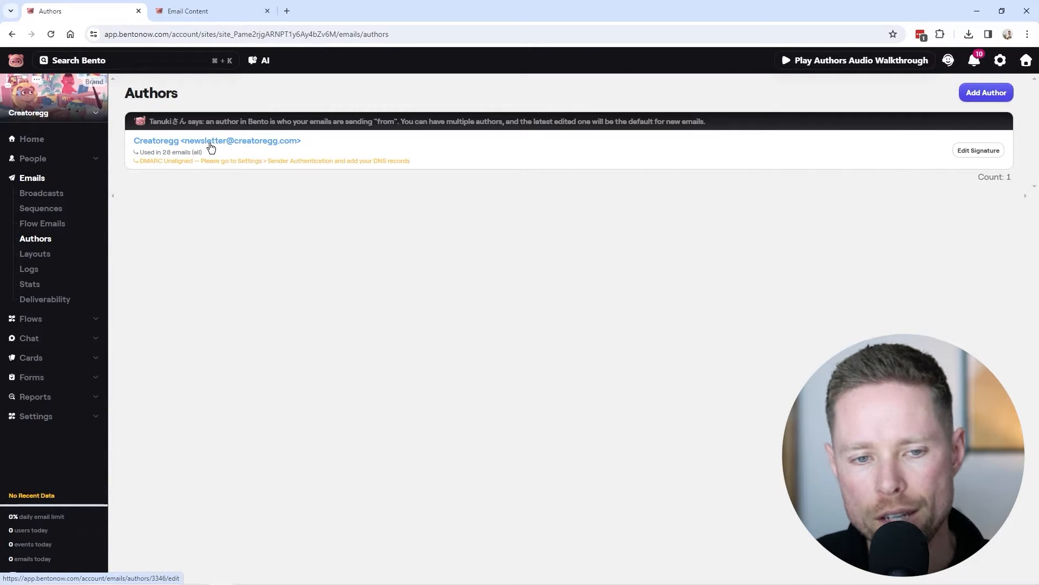
{"action": "left_click", "coordinate": [980, 151]}
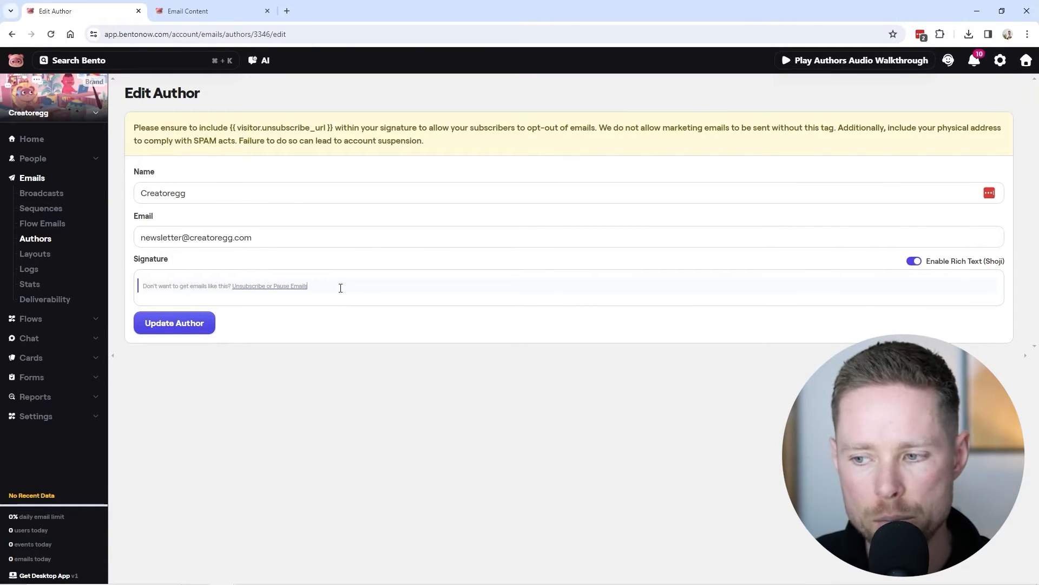
{"action": "left_click", "coordinate": [184, 306]}
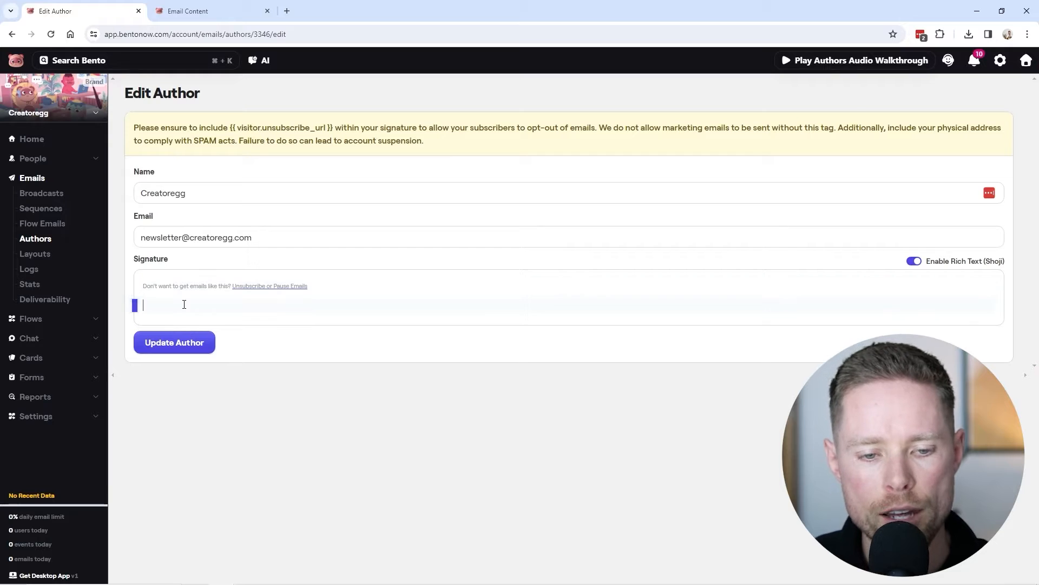
{"action": "right_click", "coordinate": [142, 305]}
{"action": "left_click", "coordinate": [174, 414]}
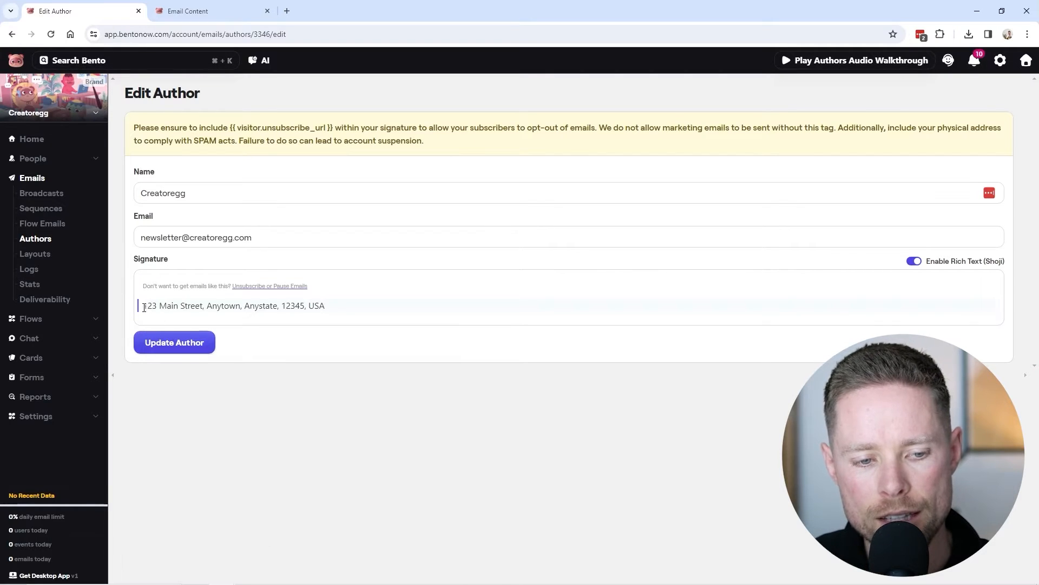
Step: Copy the postal address from the signature and save the updated author
{"action": "left_click_drag", "start_coordinate": [325, 306], "coordinate": [141, 306]}
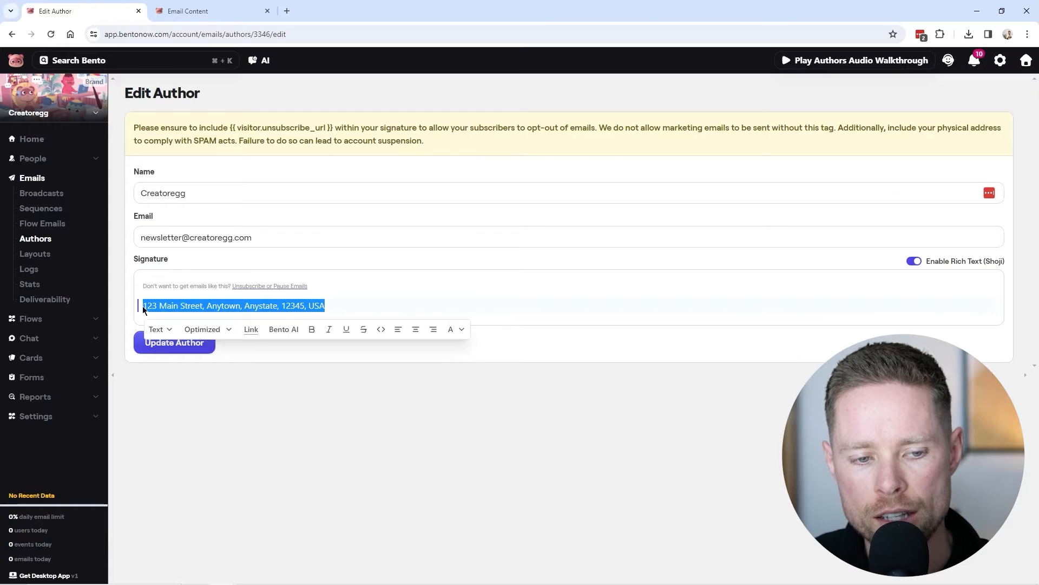
{"action": "left_click", "coordinate": [336, 318]}
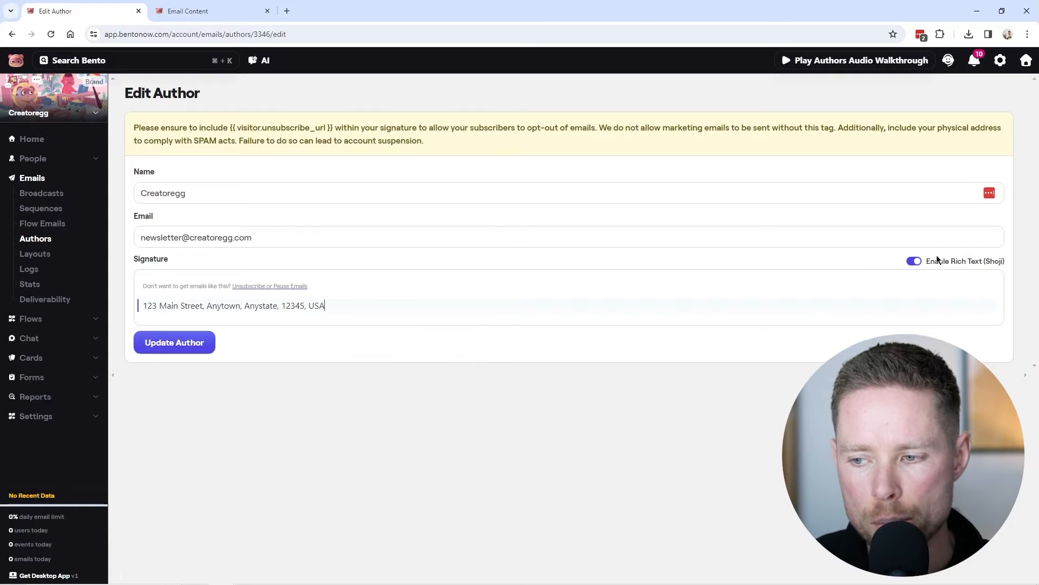
{"action": "left_click_drag", "start_coordinate": [144, 306], "coordinate": [357, 307]}
{"action": "key", "text": "ctrl+c"}
{"action": "left_click", "coordinate": [357, 307]}
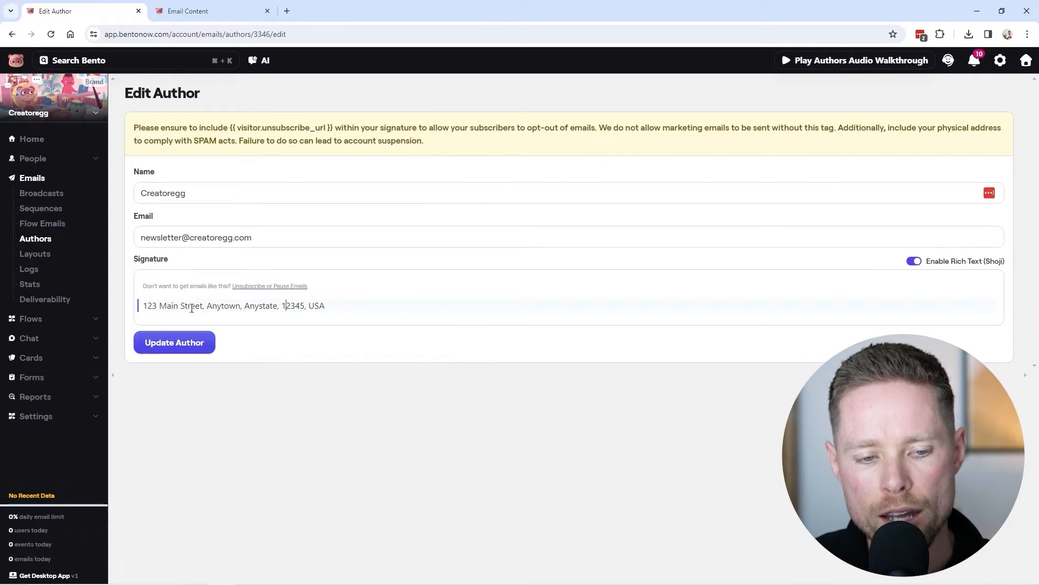
{"action": "left_click", "coordinate": [166, 344]}
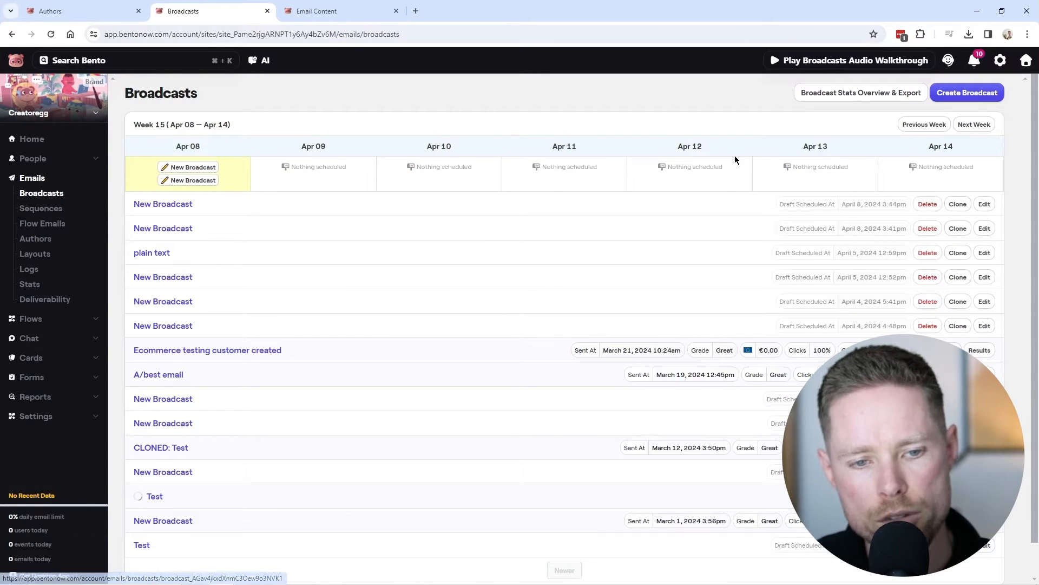
Step: Create a new broadcast with the default setup and choose Shoji as its email designer
{"action": "left_click", "coordinate": [971, 93]}
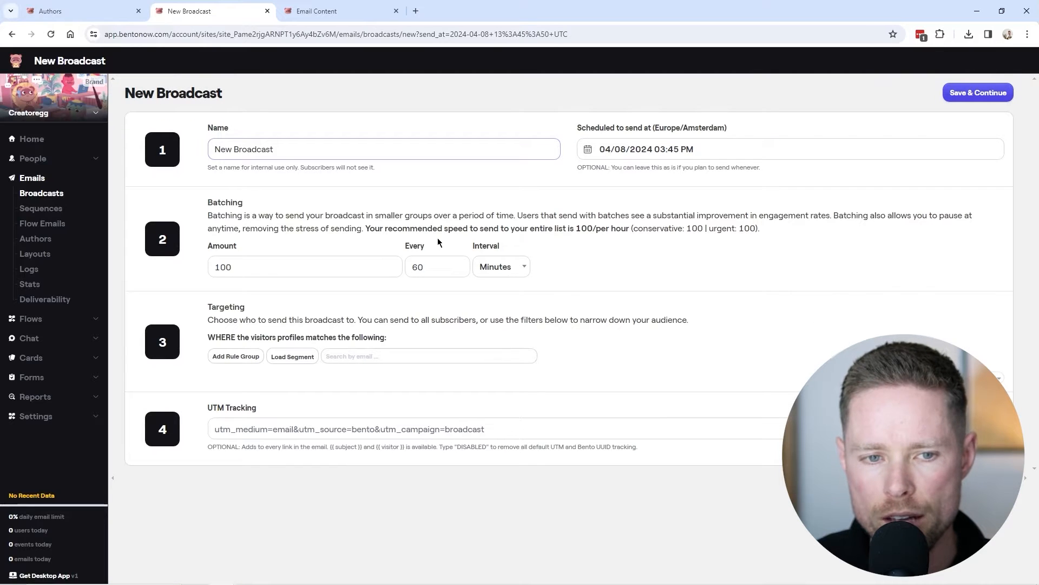
{"action": "left_click", "coordinate": [983, 92]}
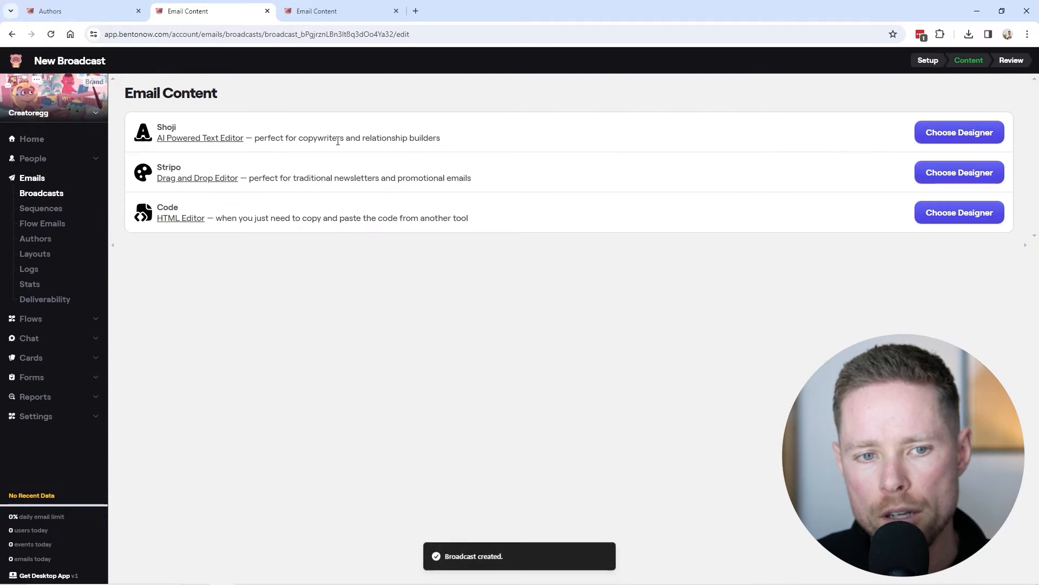
{"action": "left_click", "coordinate": [948, 132]}
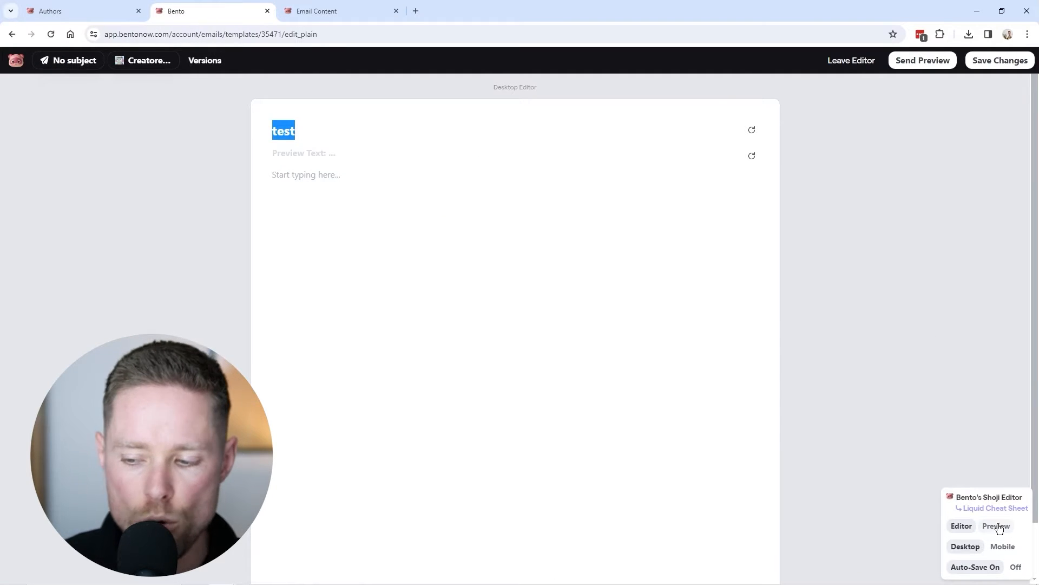
Step: Enter "test" as the email body in the Shoji editor and preview the rendered email
{"action": "left_click", "coordinate": [998, 527]}
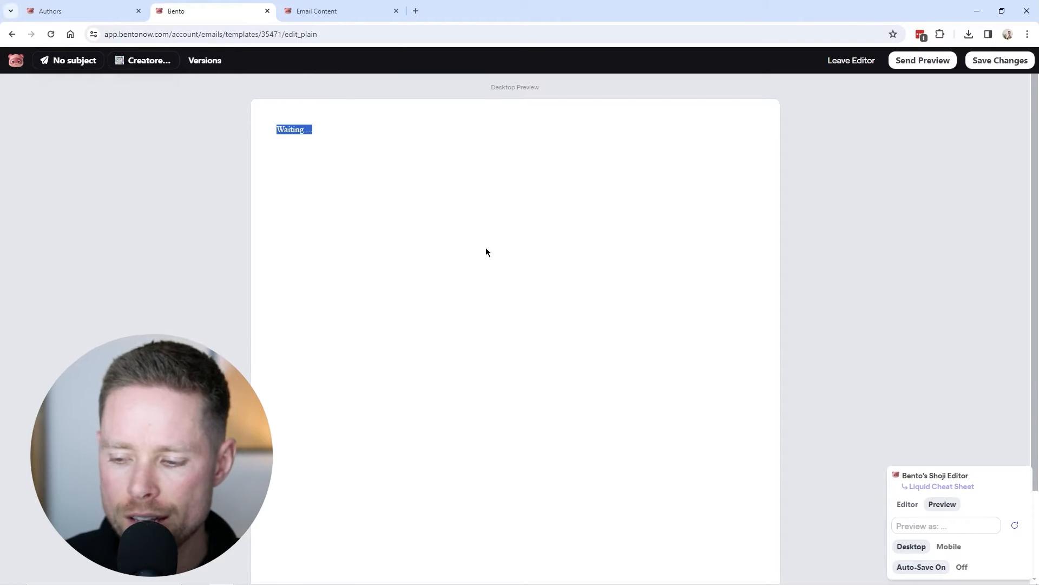
{"action": "left_click", "coordinate": [911, 504]}
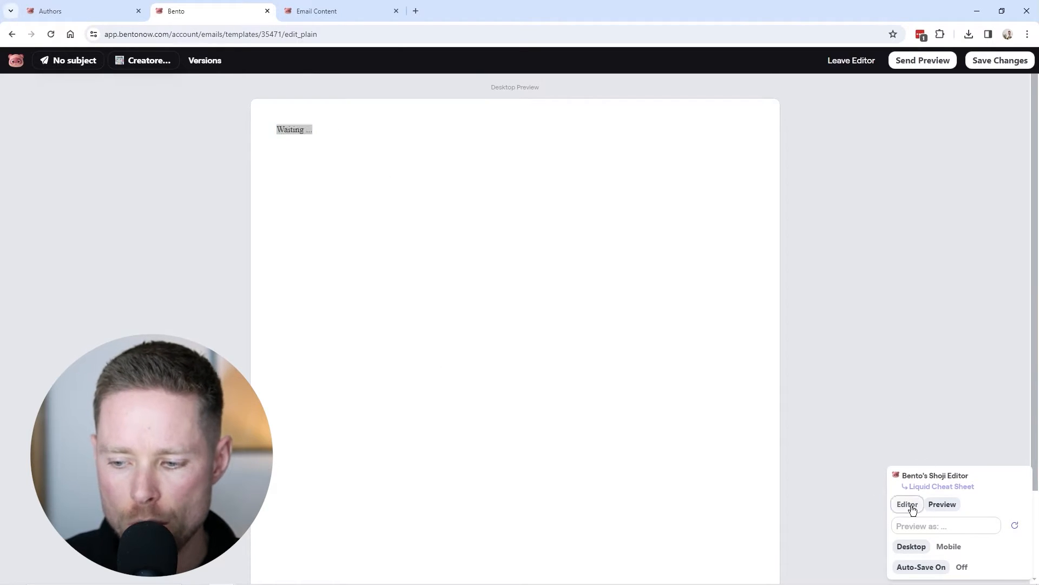
{"action": "left_click", "coordinate": [301, 179]}
{"action": "type", "text": "test"}
{"action": "scroll", "coordinate": [812, 406], "scroll_direction": "down", "scroll_amount": 1}
{"action": "left_click", "coordinate": [988, 525]}
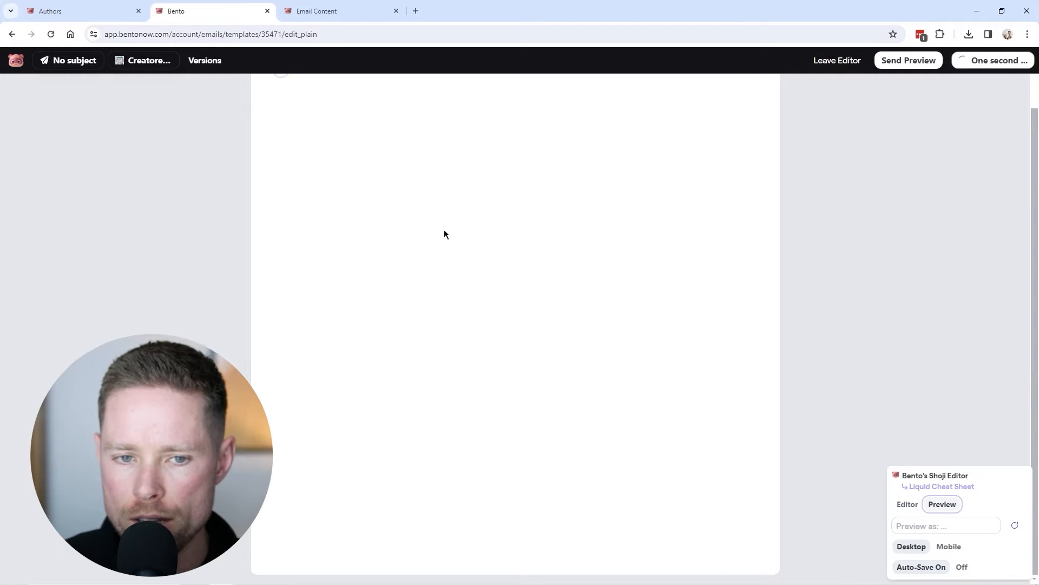
Step: Check the unsubscribe text and postal address that the author's signature adds to the email preview
{"action": "left_click_drag", "start_coordinate": [276, 151], "coordinate": [292, 123]}
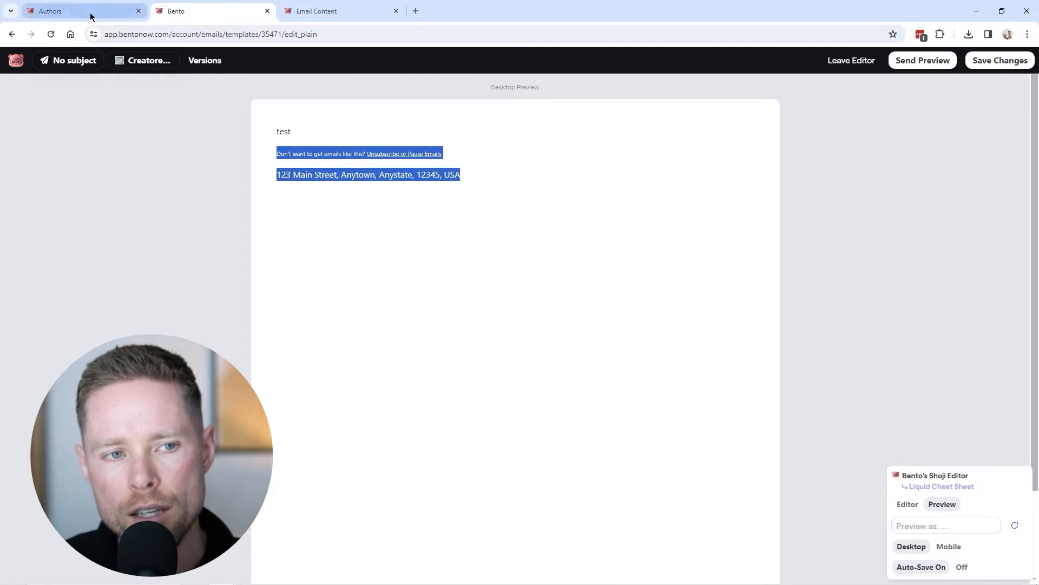
{"action": "left_click", "coordinate": [89, 13]}
{"action": "left_click", "coordinate": [217, 12]}
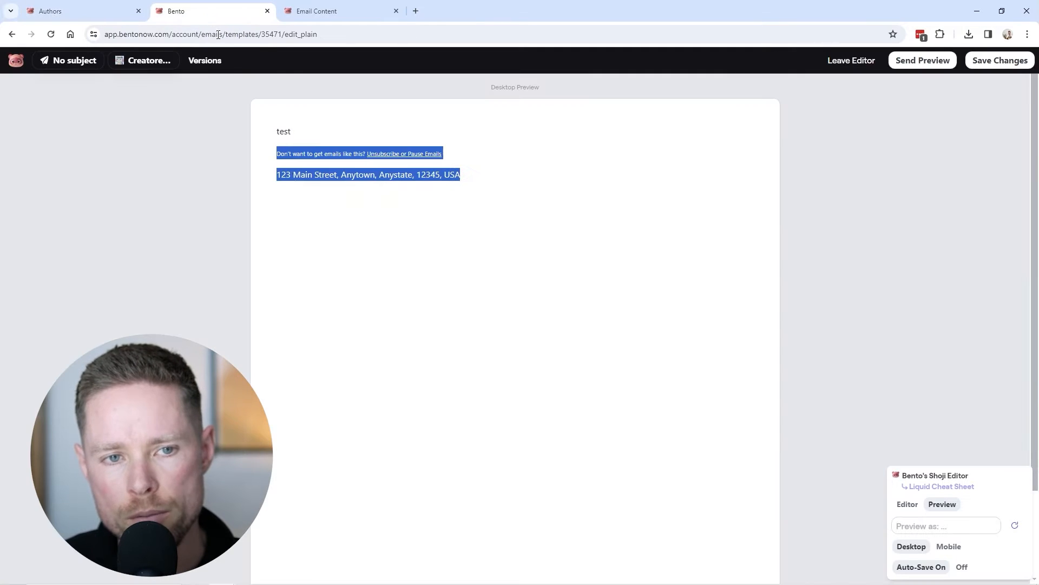
{"action": "left_click", "coordinate": [487, 178]}
{"action": "left_click_drag", "start_coordinate": [498, 179], "coordinate": [262, 156]}
{"action": "left_click", "coordinate": [262, 156]}
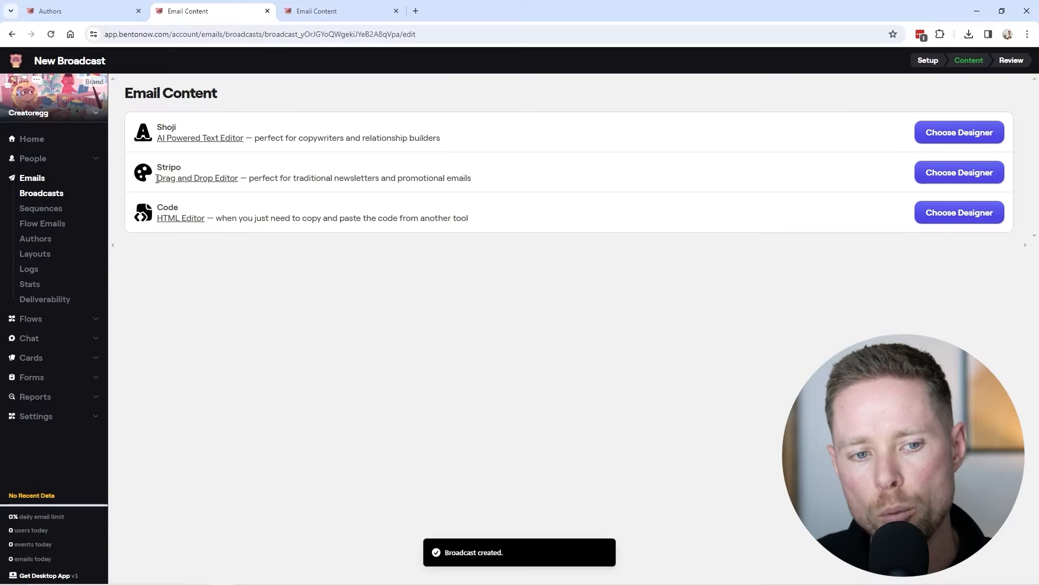
Step: Add a new drag-and-drop layout and replace its footer address with the copied physical postal address
{"action": "left_click_drag", "start_coordinate": [156, 166], "coordinate": [199, 167]}
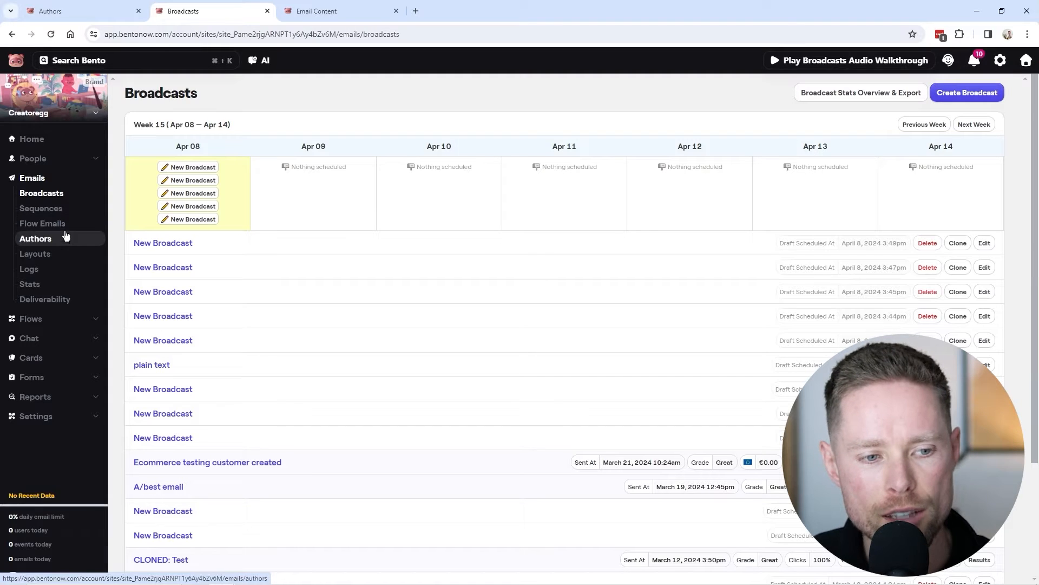
{"action": "left_click", "coordinate": [43, 255]}
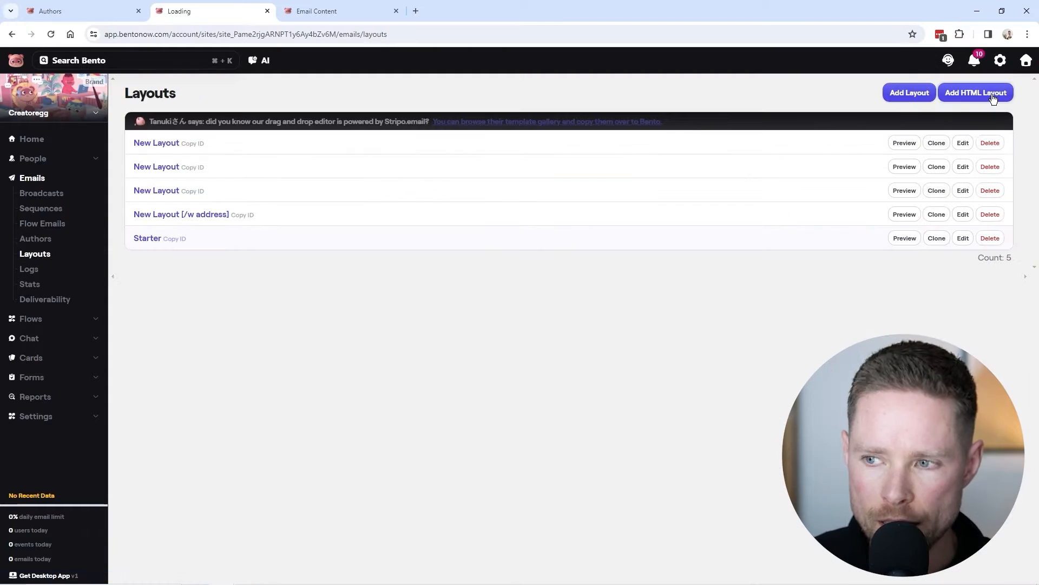
{"action": "left_click", "coordinate": [917, 94]}
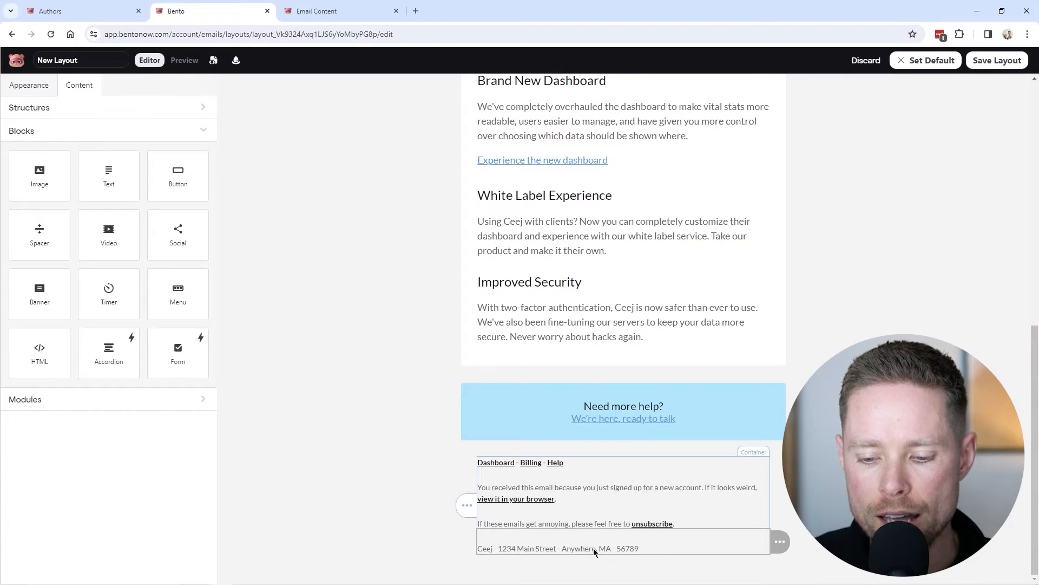
{"action": "left_click", "coordinate": [628, 550]}
{"action": "key", "text": "ctrl+a"}
{"action": "key", "text": "BackSpace"}
{"action": "key", "text": "ctrl+v"}
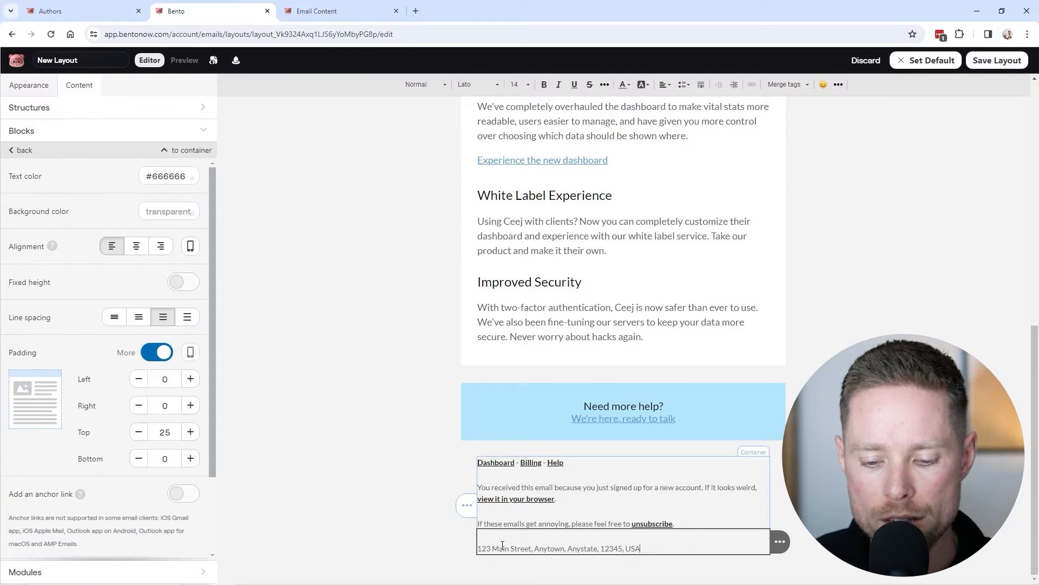
Step: Append "[new address]" to the footer's postal address line and save the layout as the default
{"action": "left_click_drag", "start_coordinate": [494, 547], "coordinate": [662, 548]}
{"action": "left_click", "coordinate": [665, 547]}
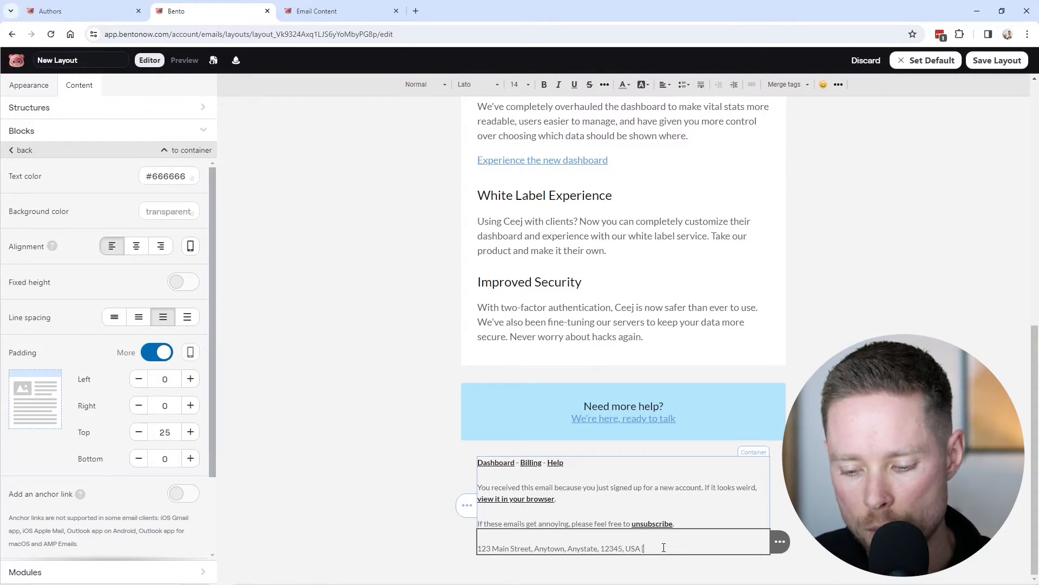
{"action": "type", "text": "[new address"}
{"action": "type", "text": "]"}
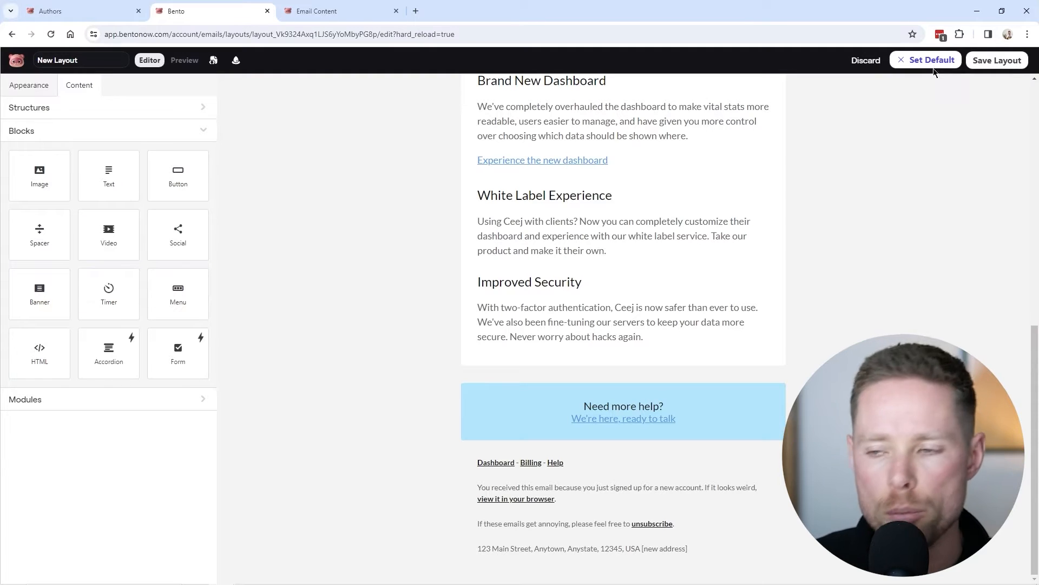
{"action": "left_click", "coordinate": [928, 62]}
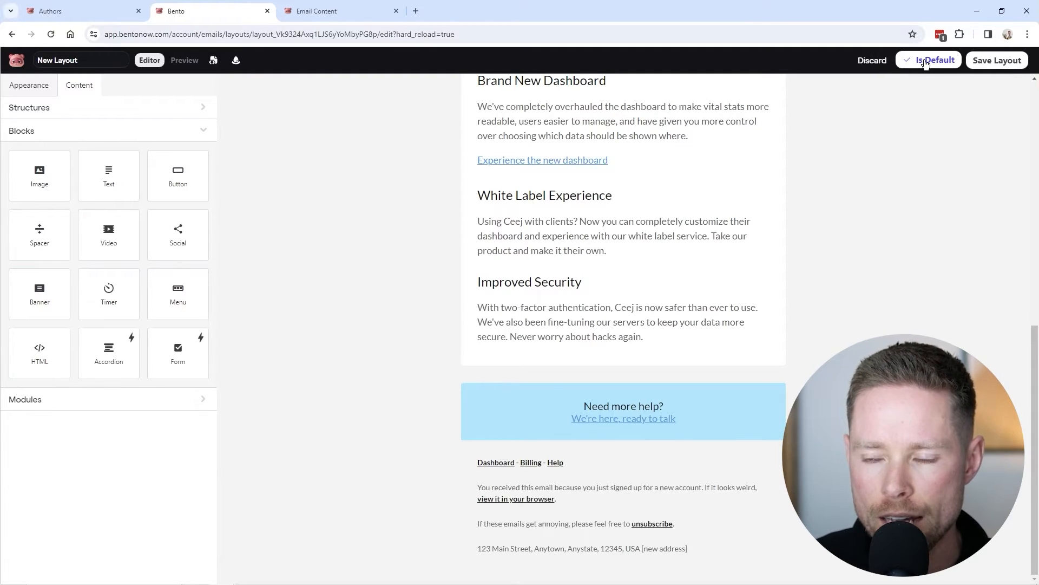
{"action": "left_click", "coordinate": [997, 60]}
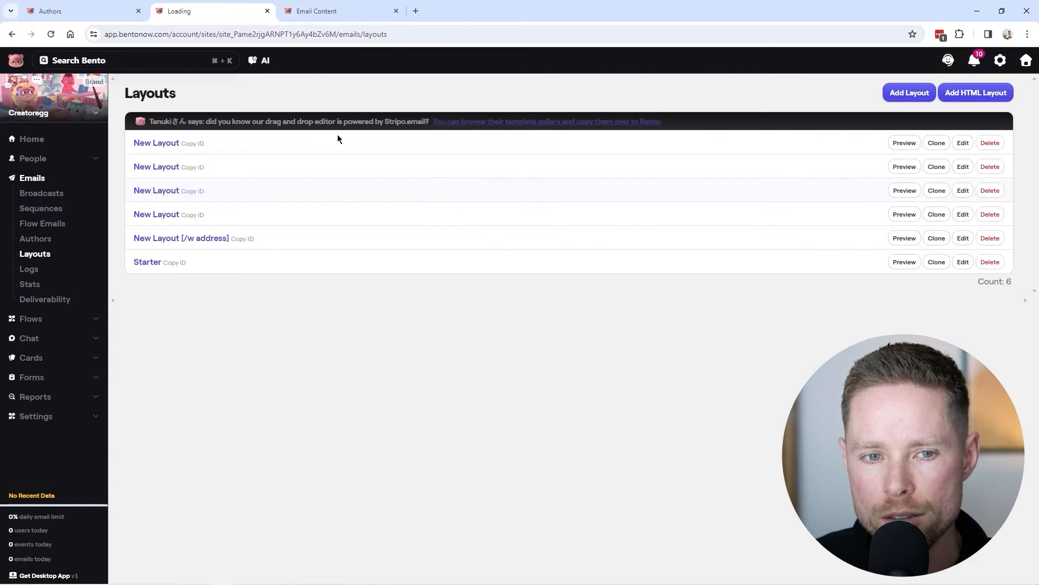
Step: Rename the first listed layout "New Layout [with address]" and toggle the default setting of "New Layout [/w address]", saving both
{"action": "left_click", "coordinate": [964, 144]}
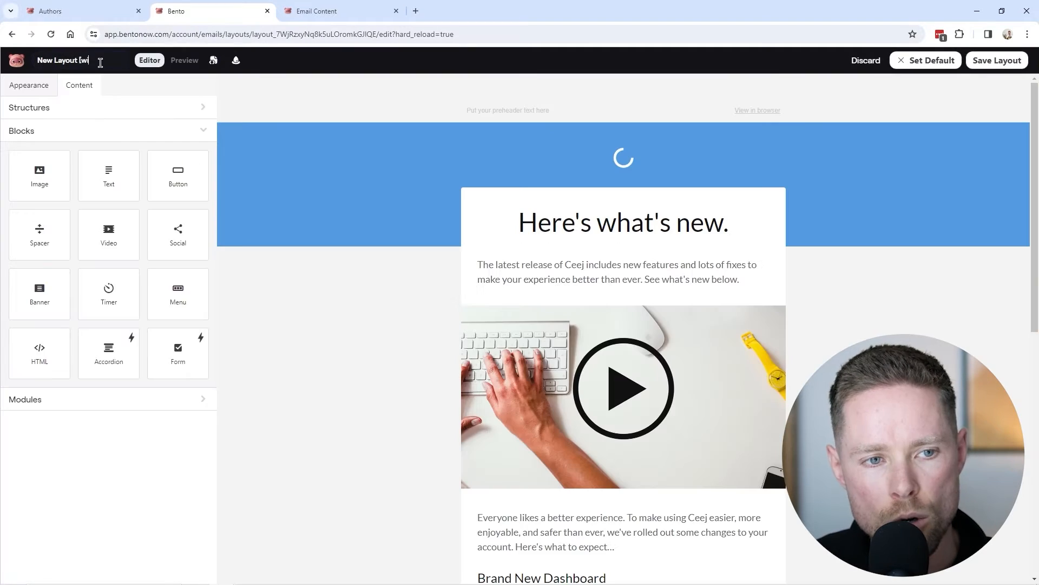
{"action": "left_click_drag", "start_coordinate": [81, 62], "coordinate": [112, 63]}
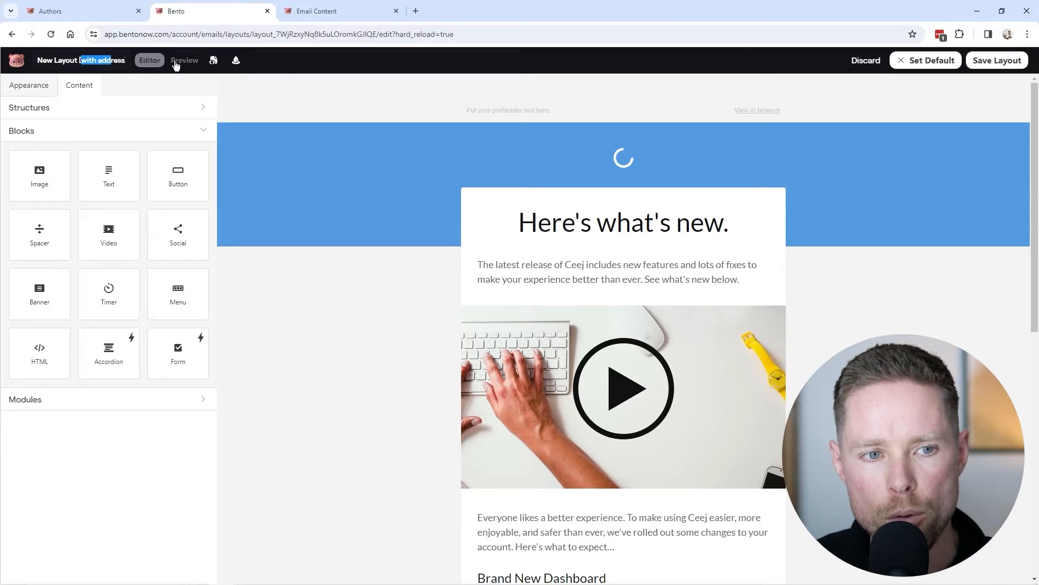
{"action": "left_click", "coordinate": [998, 64]}
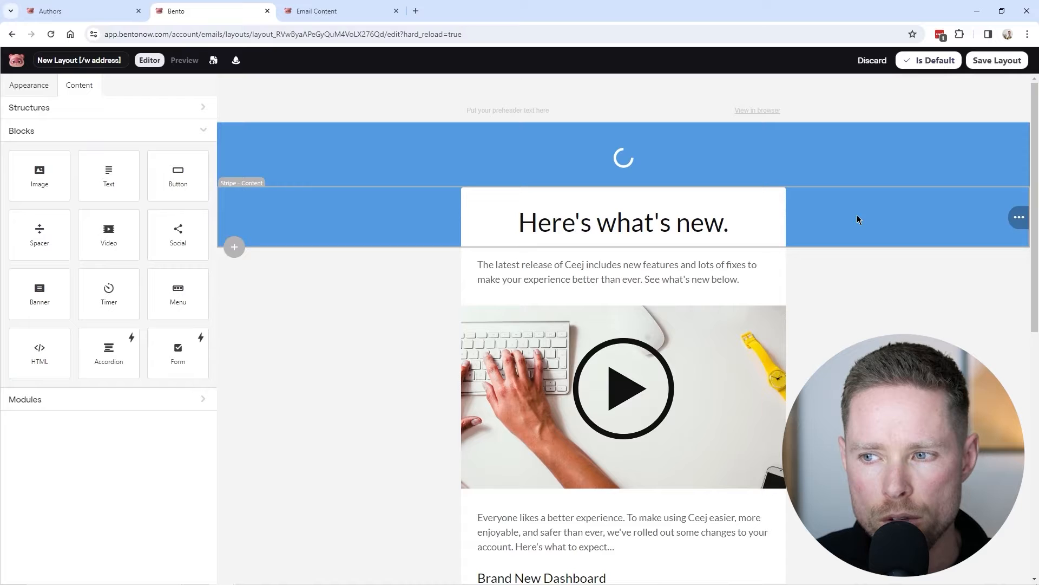
{"action": "left_click", "coordinate": [927, 61]}
{"action": "left_click", "coordinate": [999, 62]}
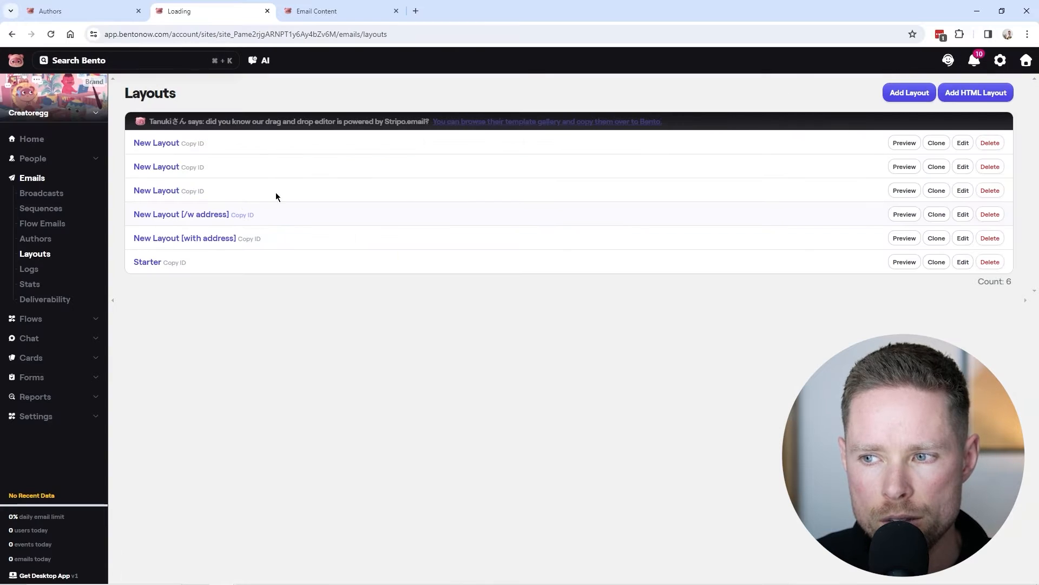
Step: Go to the broadcasts list and start creating a new broadcast
{"action": "left_click", "coordinate": [54, 197]}
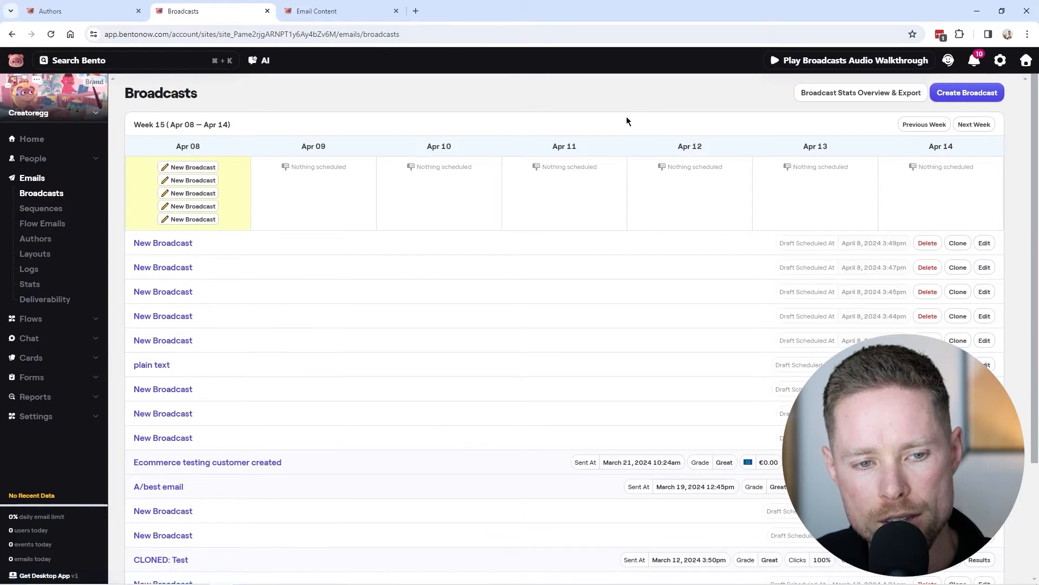
{"action": "left_click", "coordinate": [963, 93]}
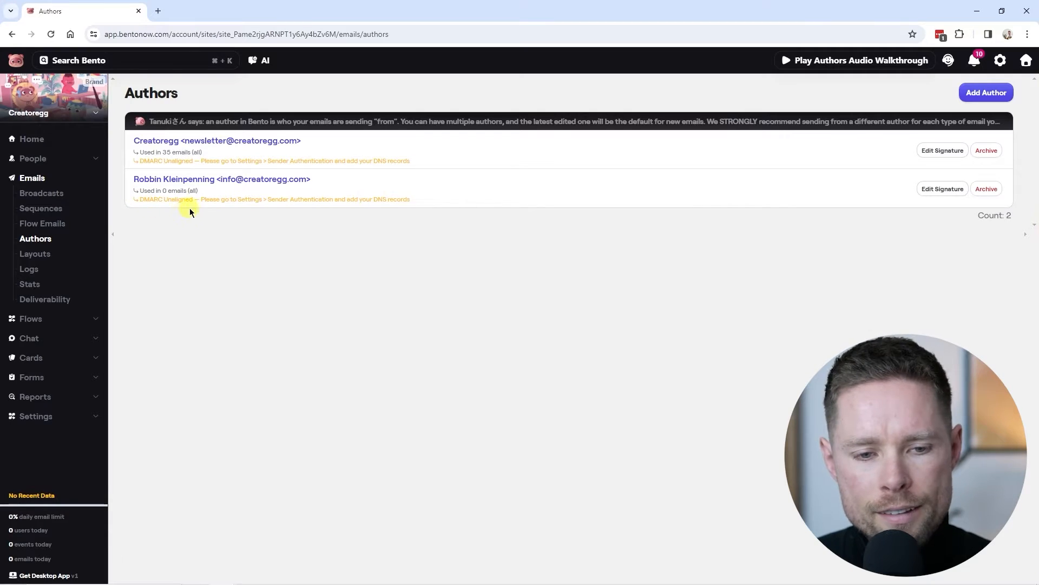
Step: Open the Sender Authentication settings and review the DKIM and SPF records required for creatoregg.com
{"action": "left_click", "coordinate": [37, 415]}
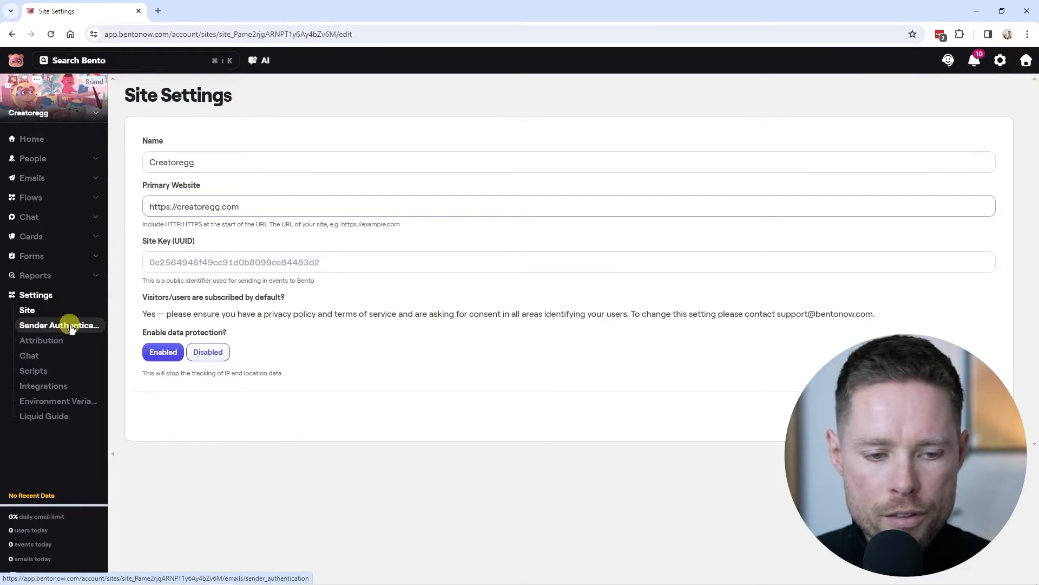
{"action": "left_click", "coordinate": [72, 329]}
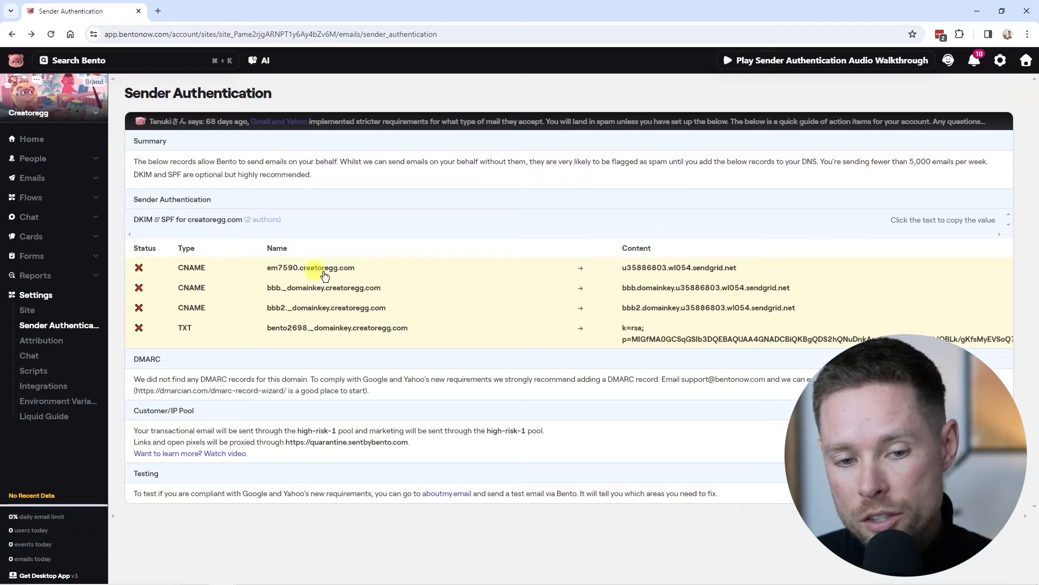
{"action": "left_click", "coordinate": [193, 274]}
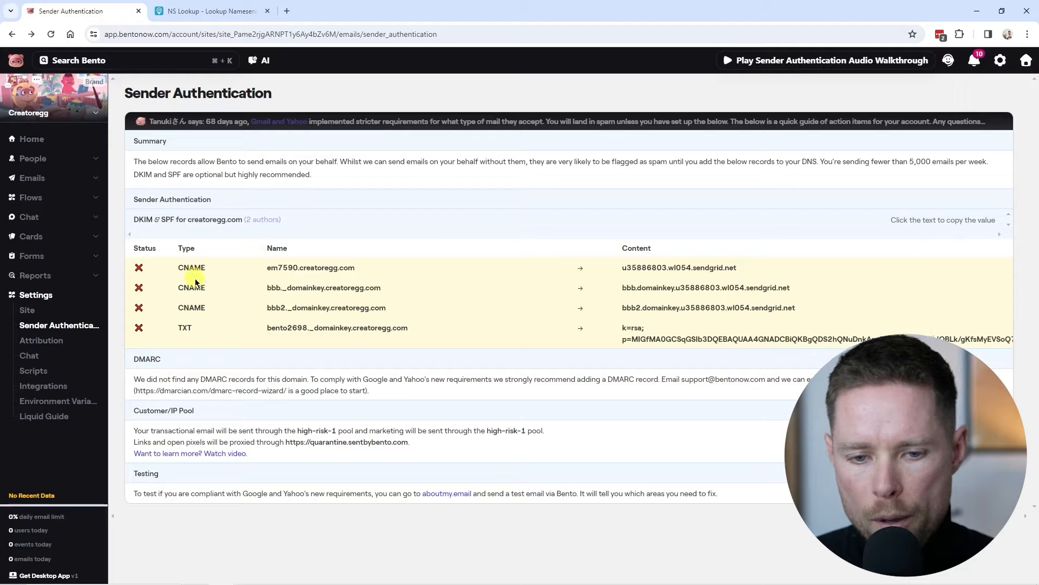
Step: Switch to DNSChecker's NS Lookup and look up the nameserver records of creatoregg.com
{"action": "key", "text": "ctrl+Tab"}
{"action": "left_click", "coordinate": [170, 217]}
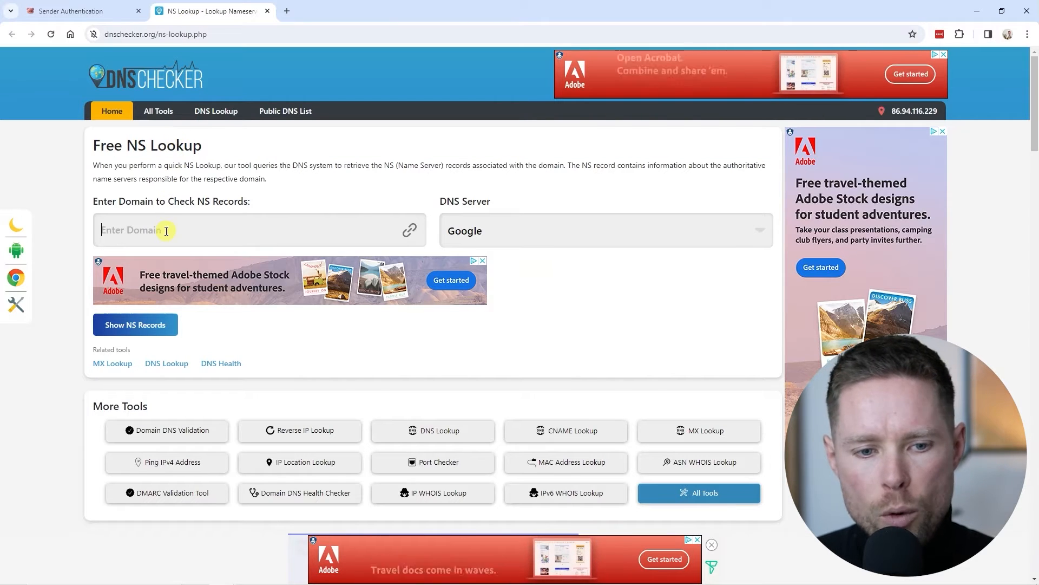
{"action": "left_click", "coordinate": [221, 37]}
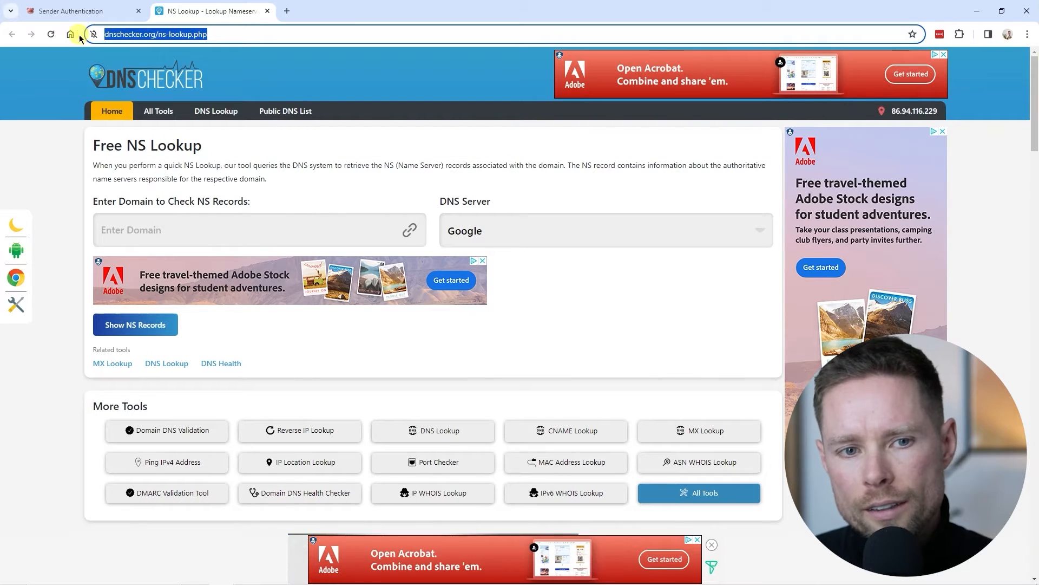
{"action": "left_click", "coordinate": [161, 228]}
{"action": "type", "text": "creatoregg.com"}
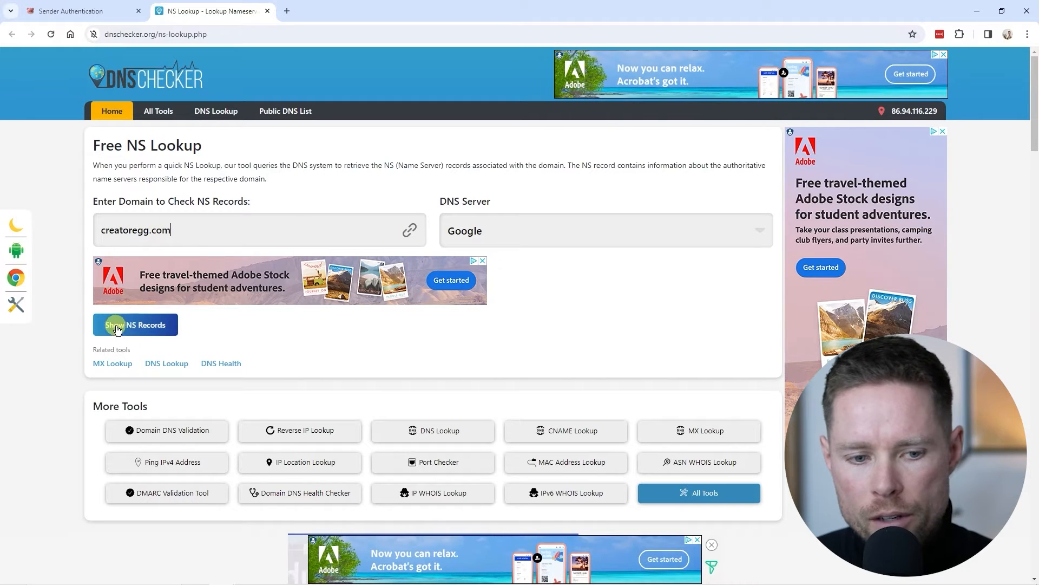
{"action": "left_click", "coordinate": [144, 325]}
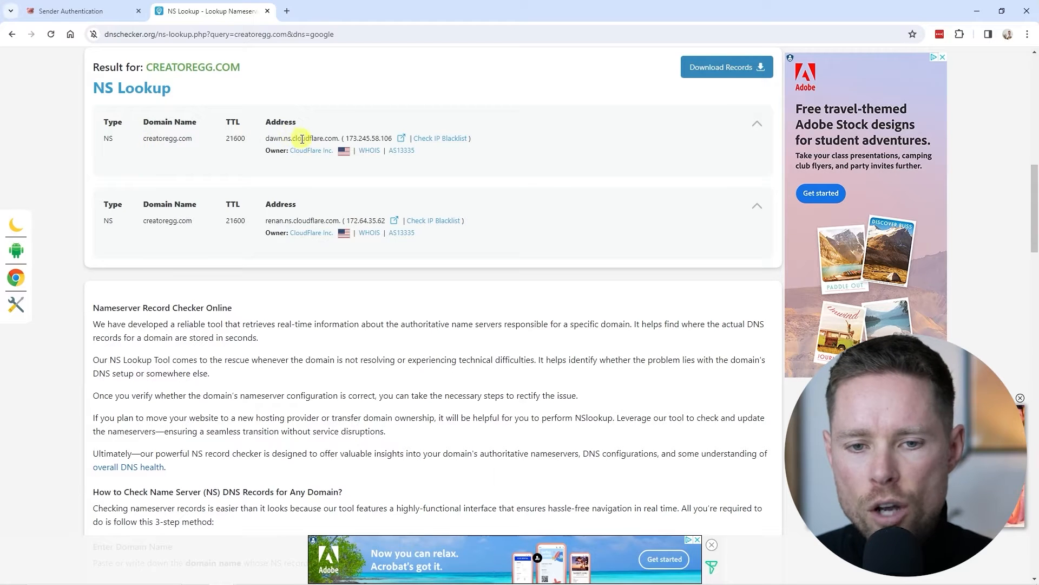
Step: View the Hostinger panel, search Google for "dns hostinger" and open the article "How to Manage DNS Records at Hostinger"
{"action": "key", "text": "ctrl+shift+Tab"}
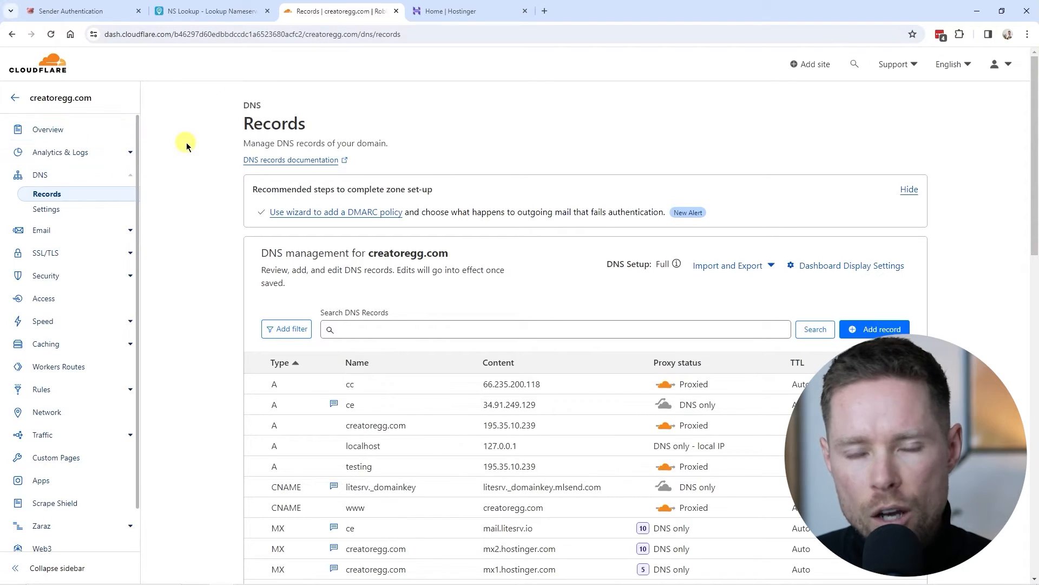
{"action": "left_click", "coordinate": [454, 14]}
{"action": "left_click", "coordinate": [185, 33]}
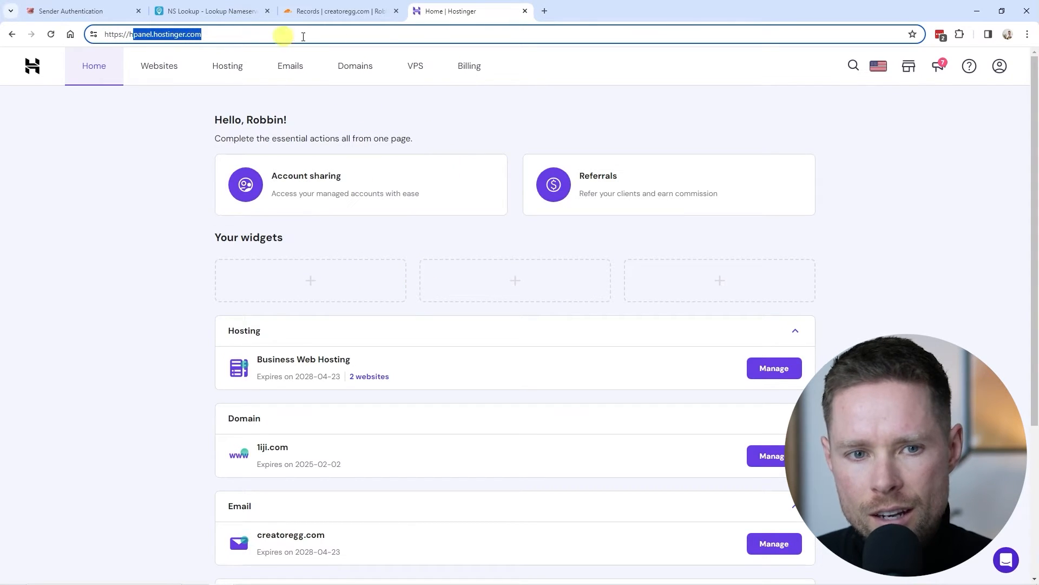
{"action": "left_click", "coordinate": [545, 11]}
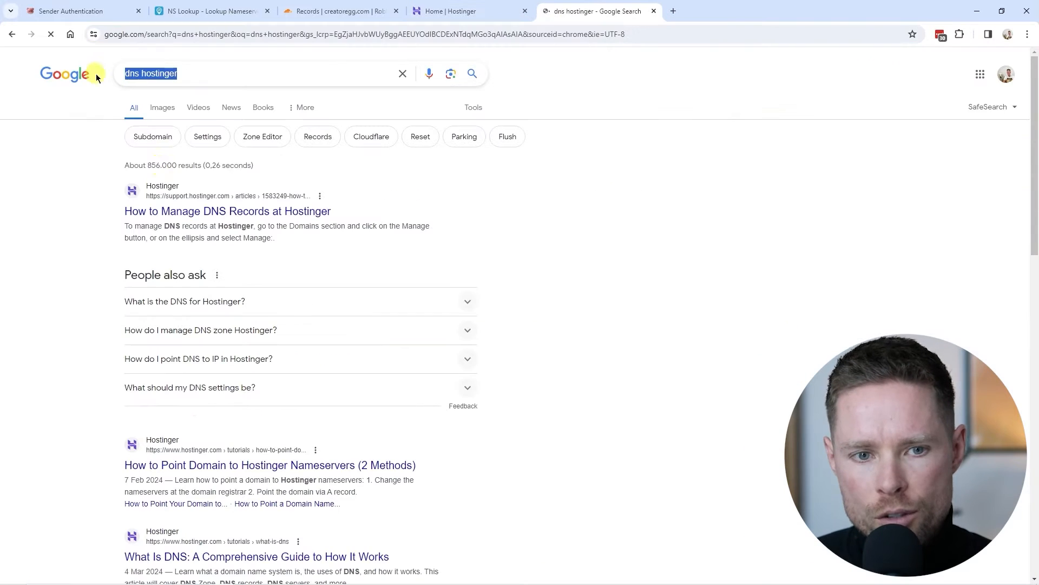
{"action": "left_click", "coordinate": [176, 212]}
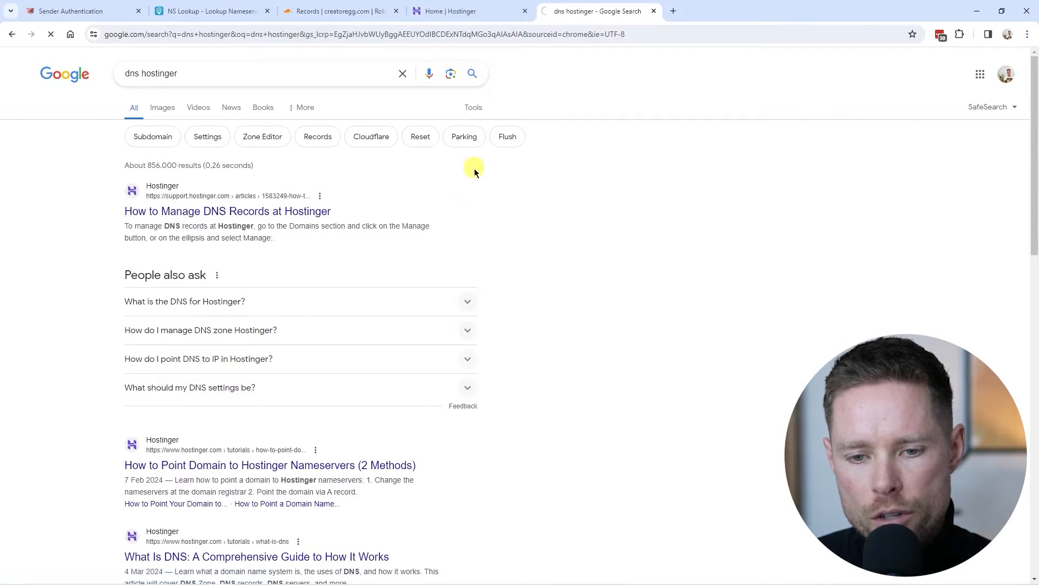
Step: Open the article's Hostinger Domains link in a new tab and check the DNS / Nameservers page of creatoregg.com
{"action": "right_click", "coordinate": [456, 278]}
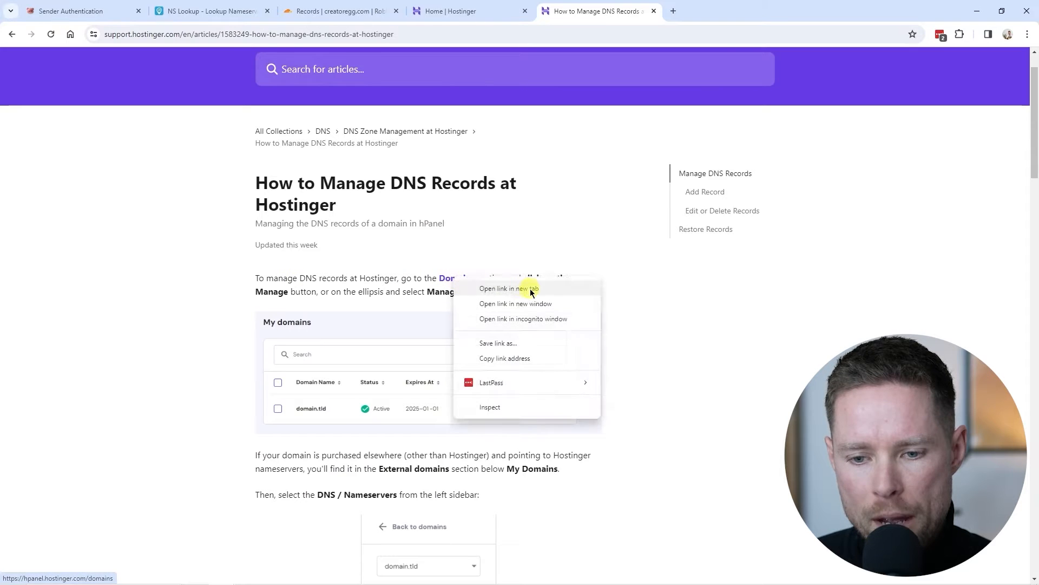
{"action": "left_click", "coordinate": [523, 287]}
{"action": "left_click", "coordinate": [707, 11]}
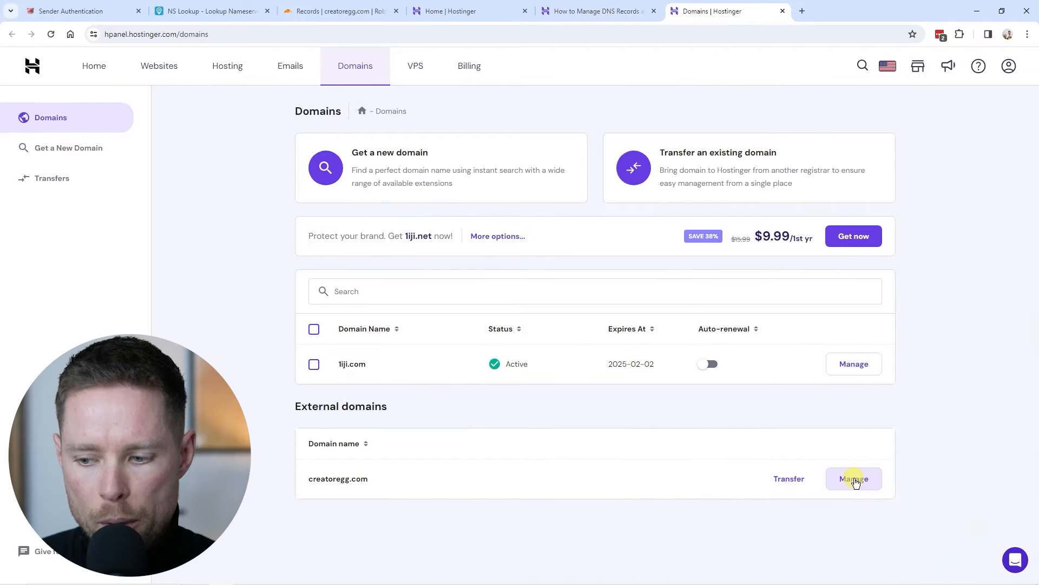
{"action": "left_click", "coordinate": [858, 481]}
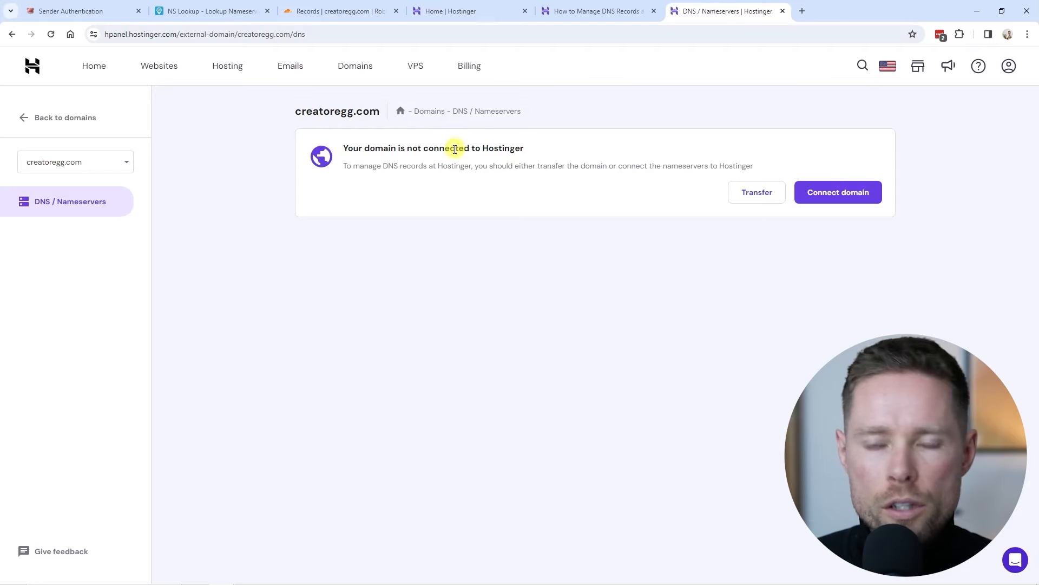
{"action": "left_click_drag", "start_coordinate": [343, 170], "coordinate": [545, 165]}
{"action": "left_click_drag", "start_coordinate": [358, 149], "coordinate": [540, 153]}
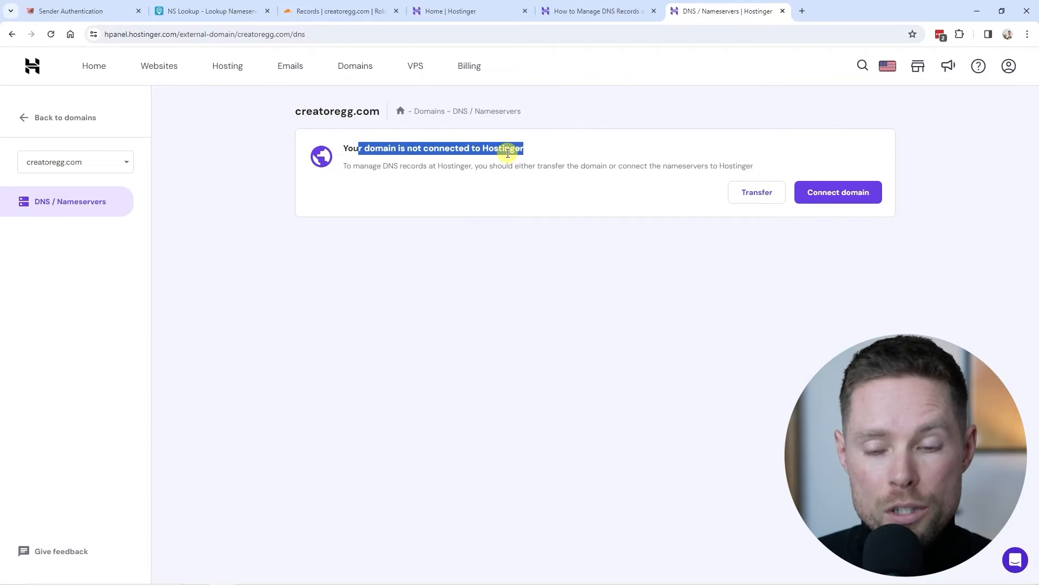
Step: Review the domain connection notice on Hostinger's DNS / Nameservers page for creatoregg.com
{"action": "left_click", "coordinate": [366, 13]}
{"action": "left_click", "coordinate": [675, 16]}
{"action": "left_click", "coordinate": [345, 145]}
{"action": "left_click_drag", "start_coordinate": [763, 172], "coordinate": [350, 144]}
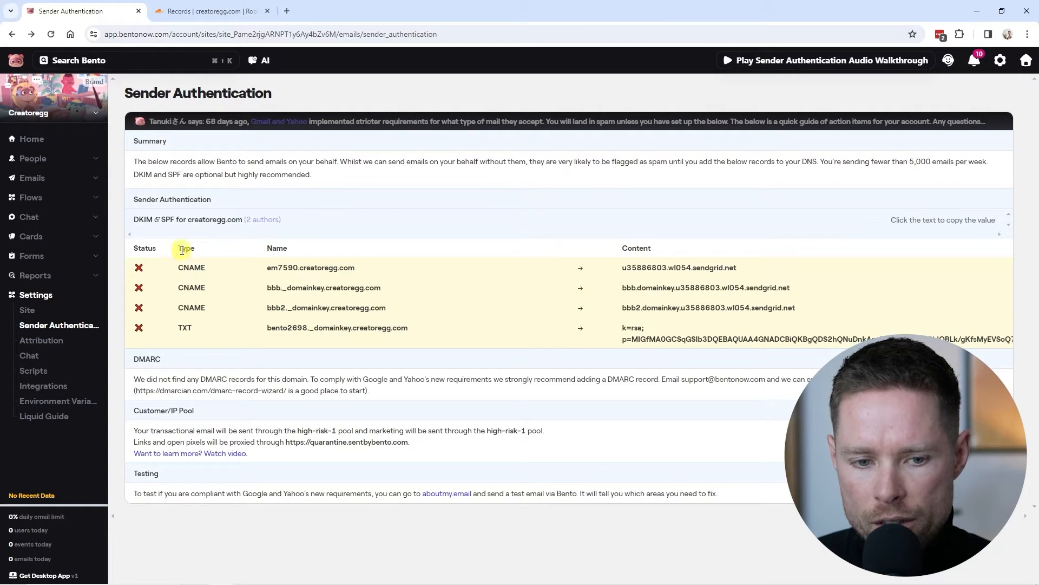
Step: Copy the record name em7590.creatoregg.com from Bento and start a new CNAME record with that name in Cloudflare
{"action": "left_click", "coordinate": [293, 268]}
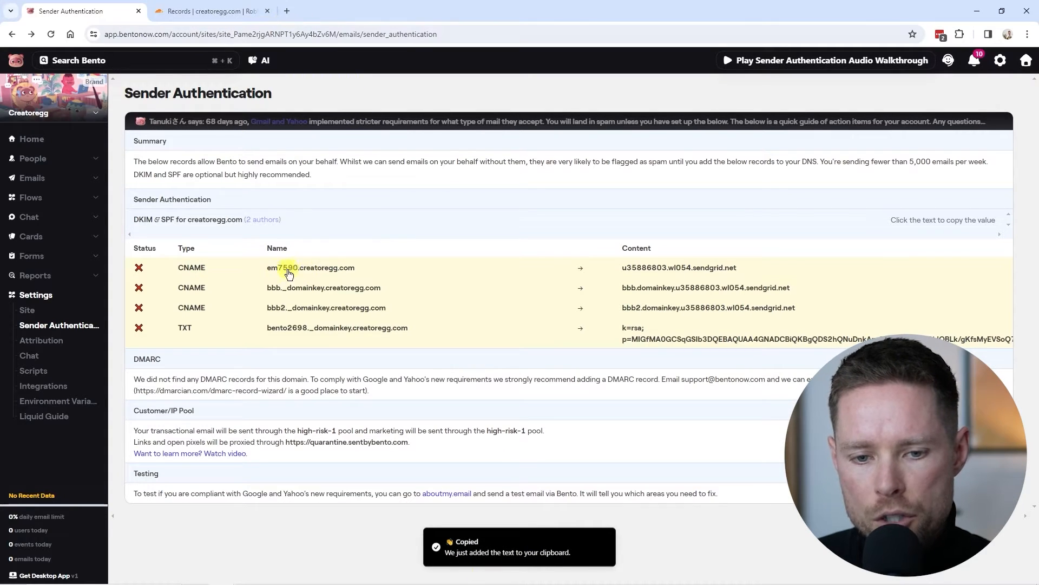
{"action": "left_click", "coordinate": [214, 15]}
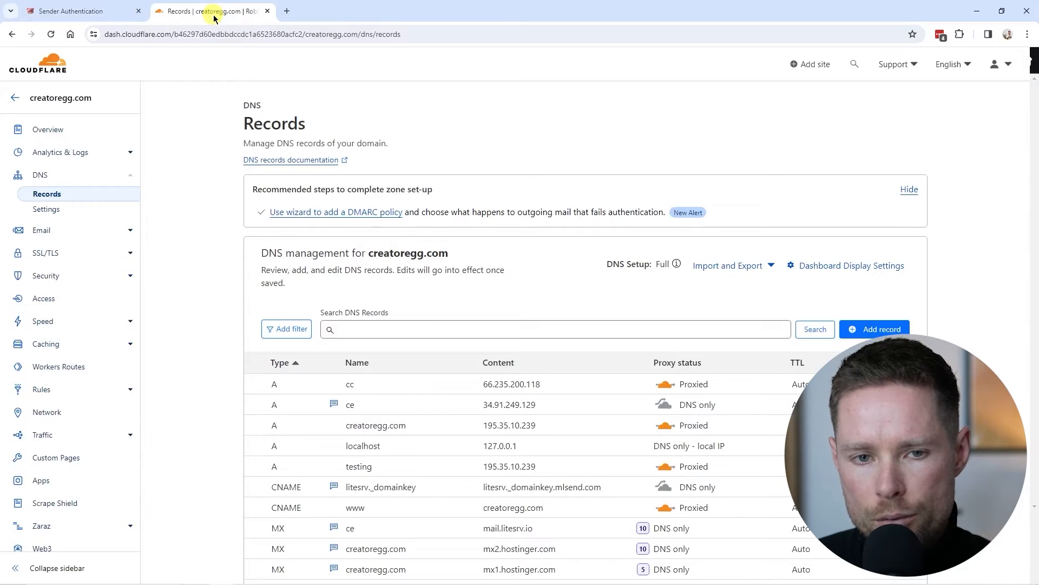
{"action": "left_click", "coordinate": [881, 330]}
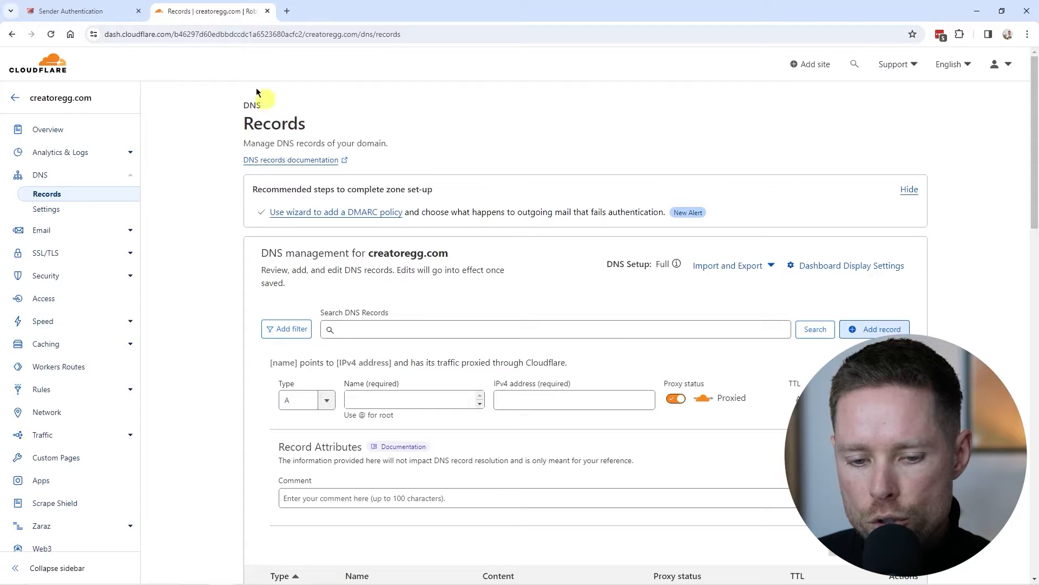
{"action": "left_click", "coordinate": [108, 13]}
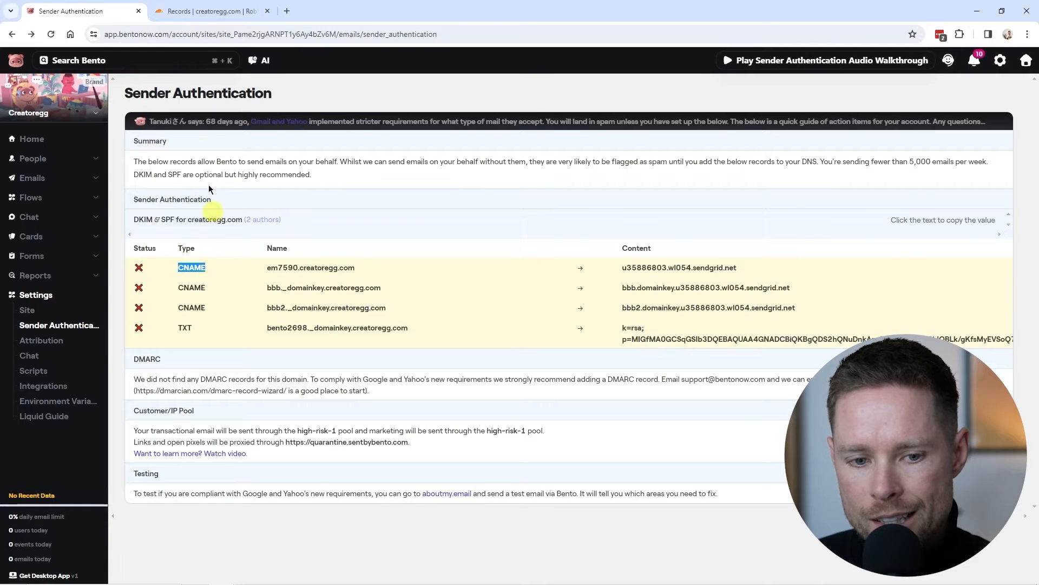
{"action": "left_click", "coordinate": [204, 12]}
{"action": "left_click", "coordinate": [324, 396]}
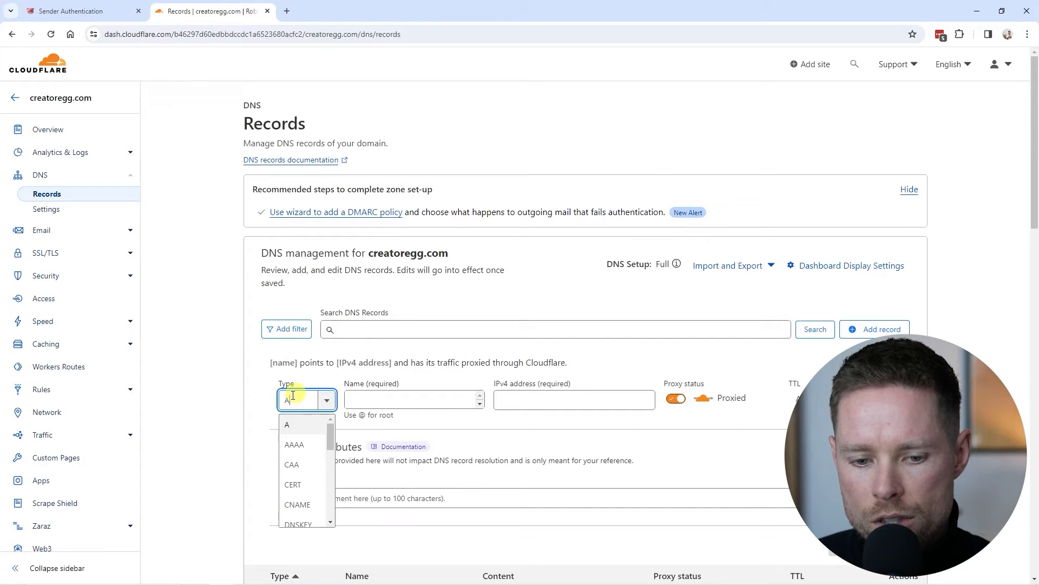
{"action": "type", "text": "cn"}
{"action": "key", "text": "Tab"}
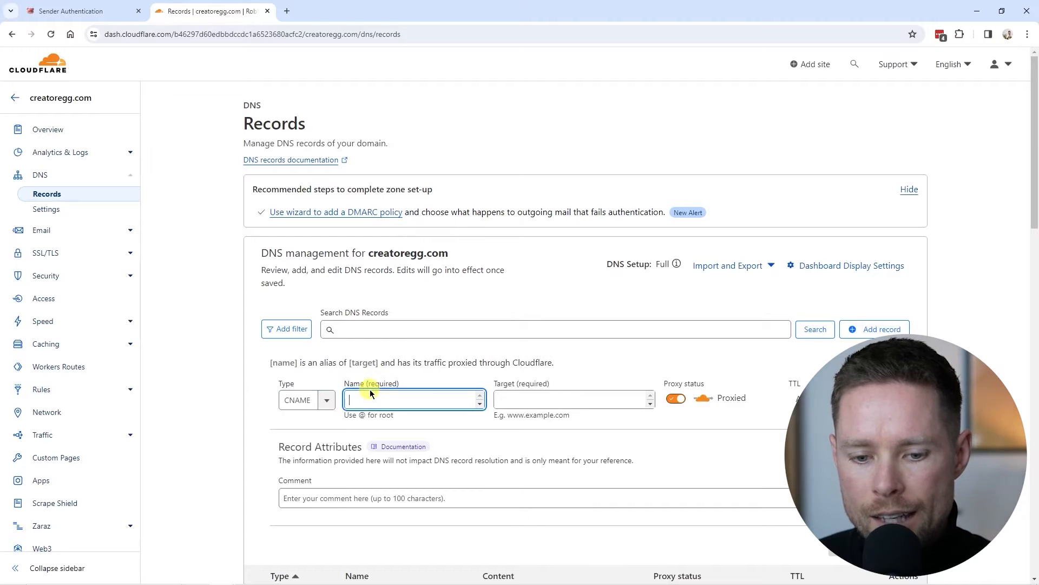
{"action": "key", "text": "ctrl+v"}
Step: Copy the target u35886803.wl054.sendgrid.net from Bento into the em7590 record and set its proxy status to DNS only
{"action": "left_click", "coordinate": [110, 15]}
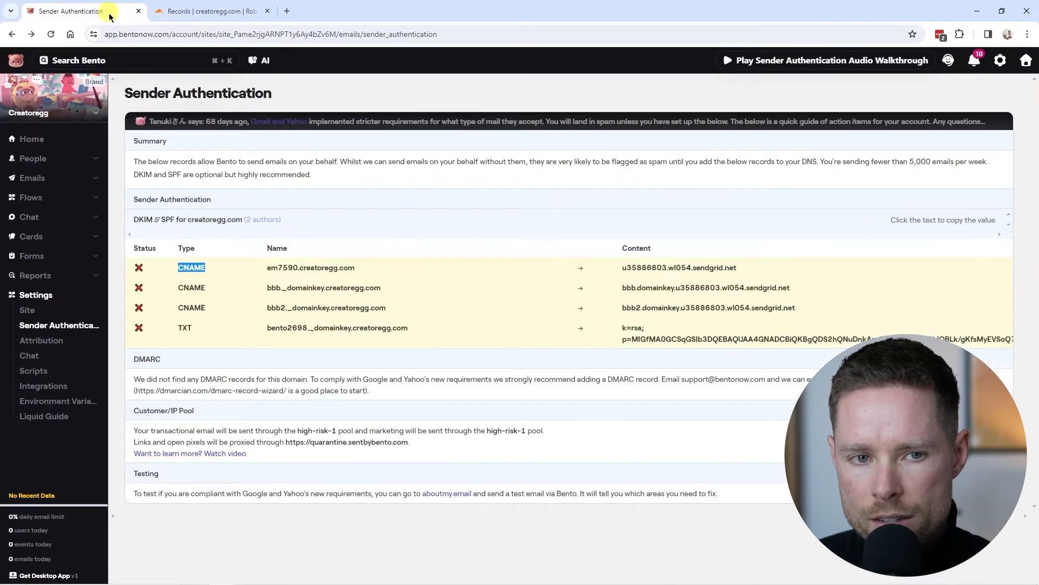
{"action": "left_click", "coordinate": [691, 269]}
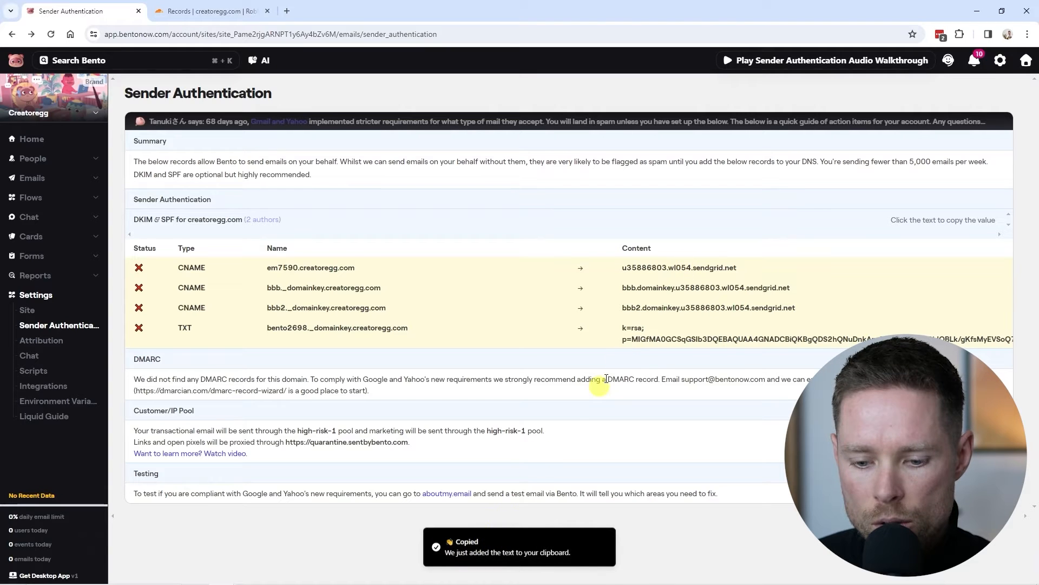
{"action": "left_click", "coordinate": [206, 11]}
{"action": "left_click", "coordinate": [544, 398]}
{"action": "key", "text": "ctrl+v"}
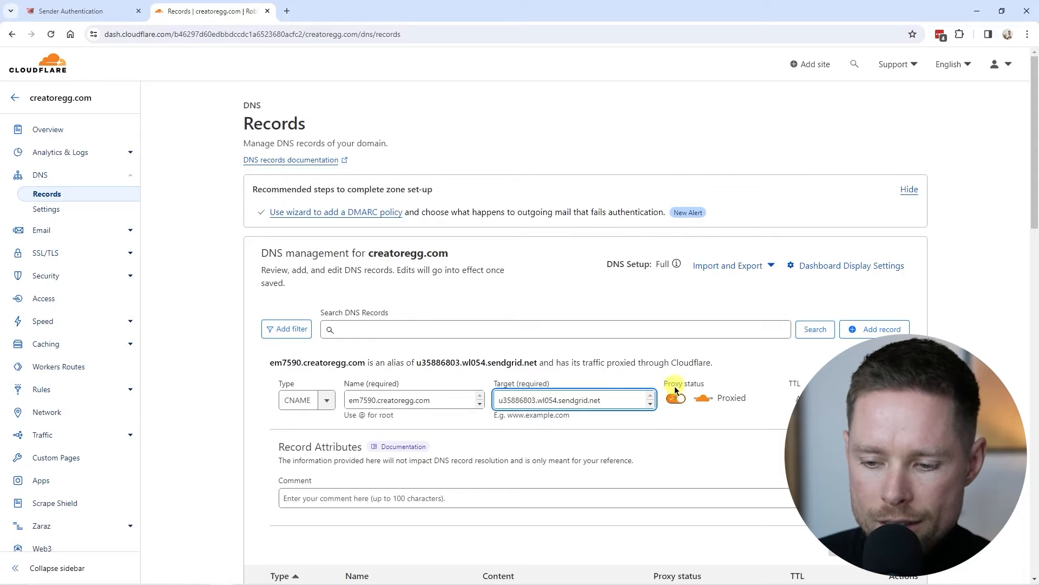
{"action": "left_click", "coordinate": [675, 400]}
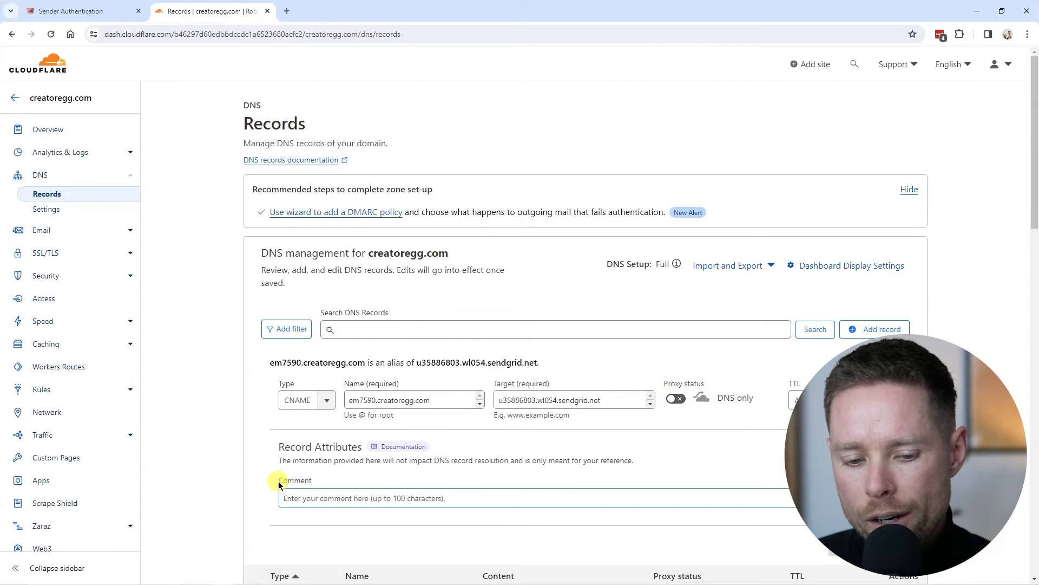
Step: Add the comment "Bento Sender Authentication" plus the sender's email address to the em7590 record and save it
{"action": "left_click", "coordinate": [302, 487]}
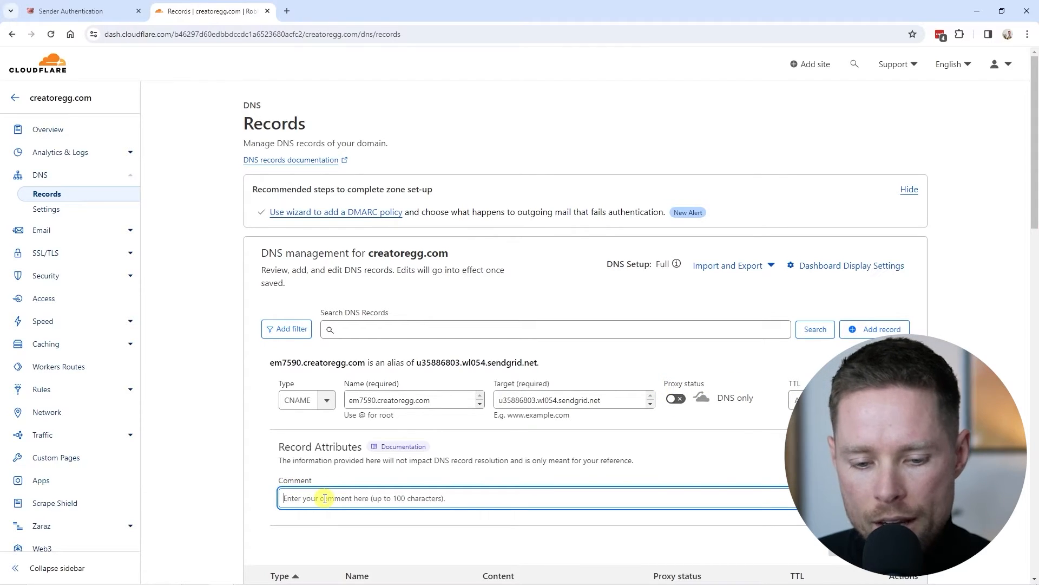
{"action": "scroll", "coordinate": [330, 501], "scroll_direction": "down", "scroll_amount": 1}
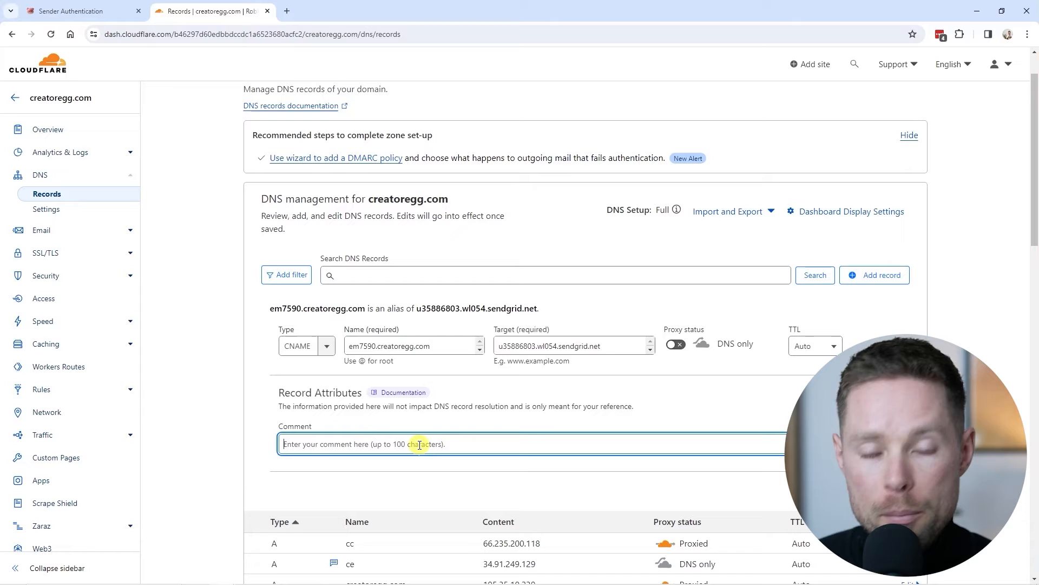
{"action": "left_click_drag", "start_coordinate": [414, 444], "coordinate": [266, 440]}
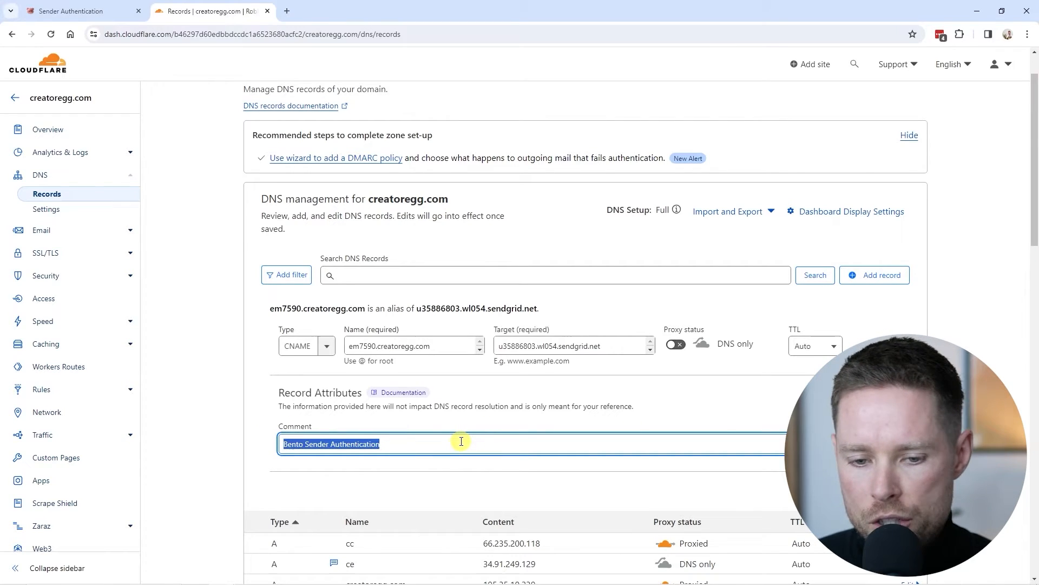
{"action": "left_click", "coordinate": [418, 448]}
{"action": "left_click_drag", "start_coordinate": [454, 444], "coordinate": [382, 445]}
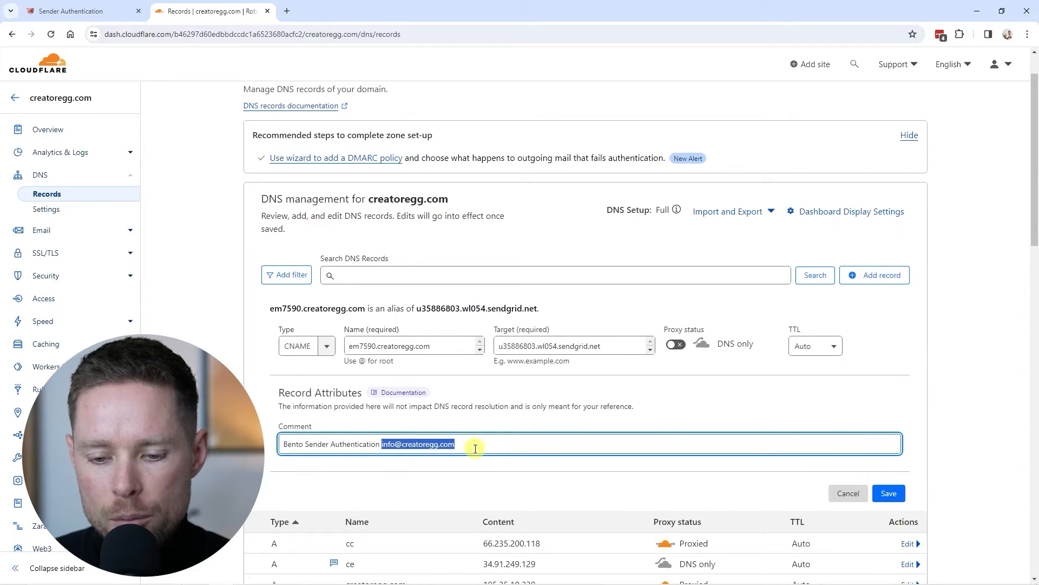
{"action": "left_click", "coordinate": [461, 445]}
{"action": "left_click_drag", "start_coordinate": [461, 445], "coordinate": [383, 444]}
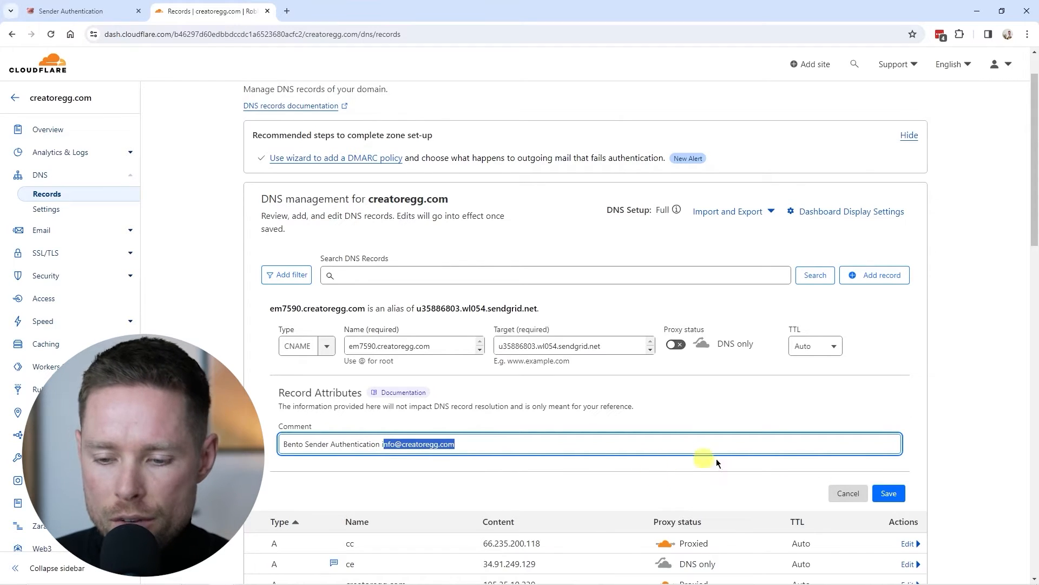
{"action": "left_click", "coordinate": [891, 495]}
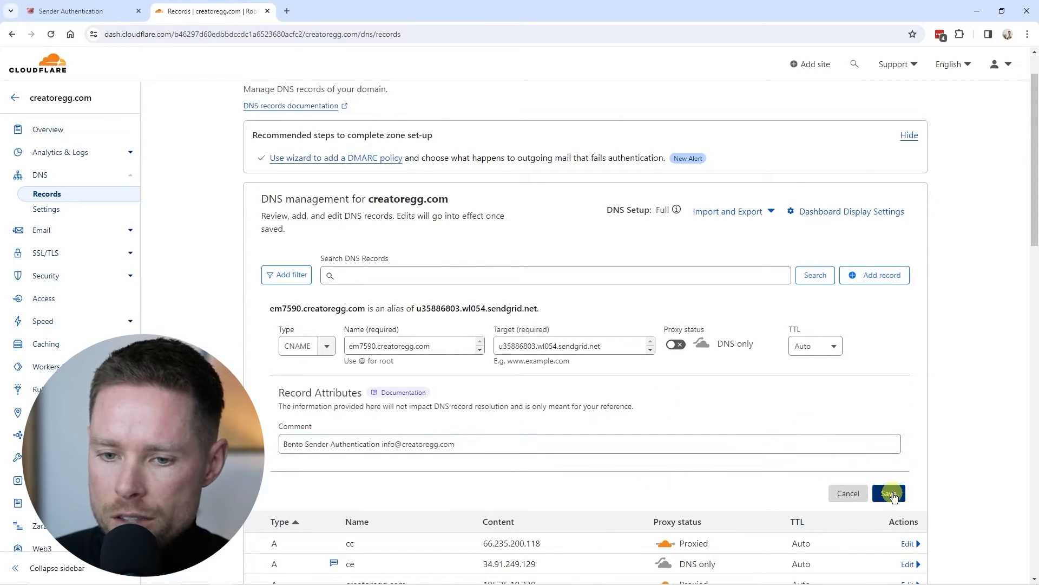
{"action": "mouse_move", "coordinate": [334, 331]}
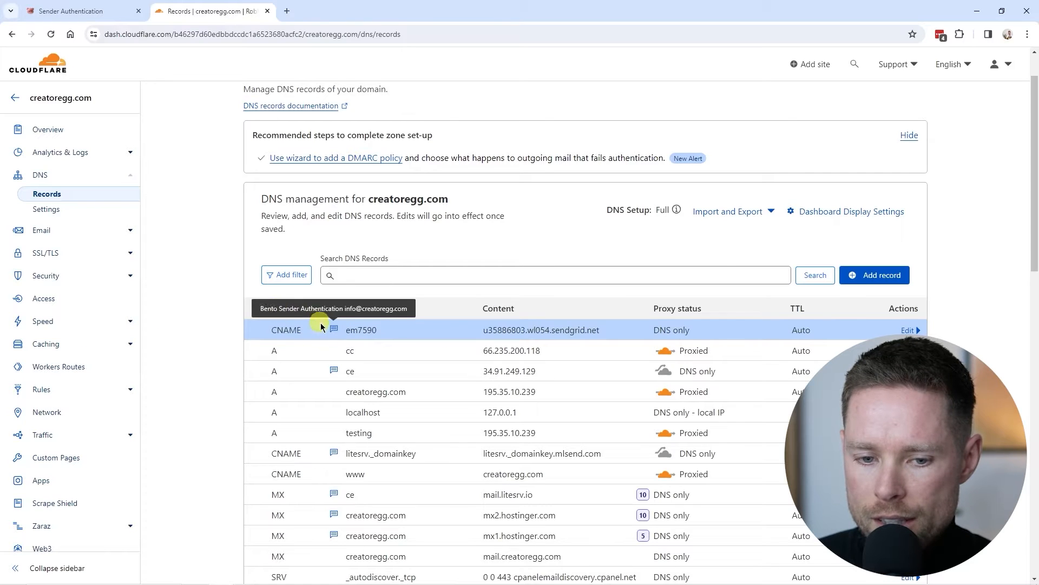
Step: Copy the name bbb._domainkey.creatoregg.com from Bento and start a new CNAME record with it in Cloudflare
{"action": "key", "text": "ctrl+shift+Tab"}
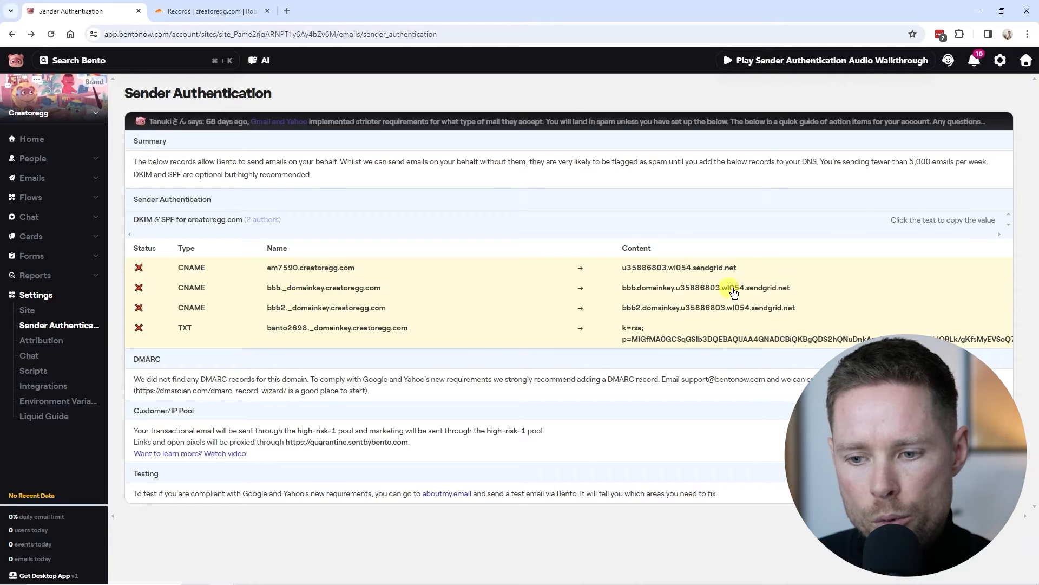
{"action": "left_click", "coordinate": [313, 292]}
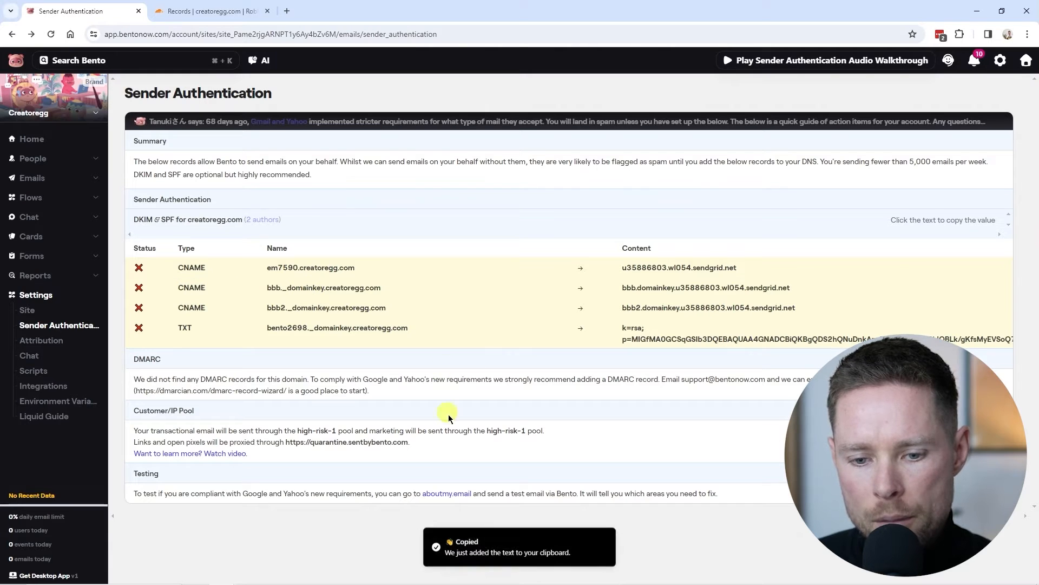
{"action": "left_click", "coordinate": [254, 12]}
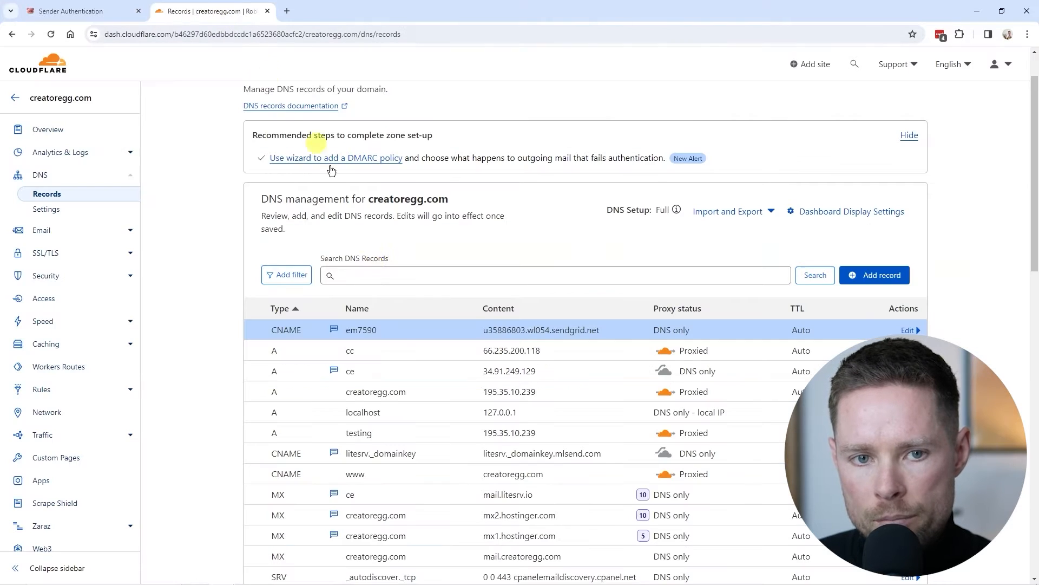
{"action": "left_click", "coordinate": [888, 276]}
{"action": "left_click", "coordinate": [399, 347]}
{"action": "key", "text": "ctrl+v"}
{"action": "left_click", "coordinate": [306, 345]}
{"action": "scroll", "coordinate": [305, 377], "scroll_direction": "down", "scroll_amount": 2}
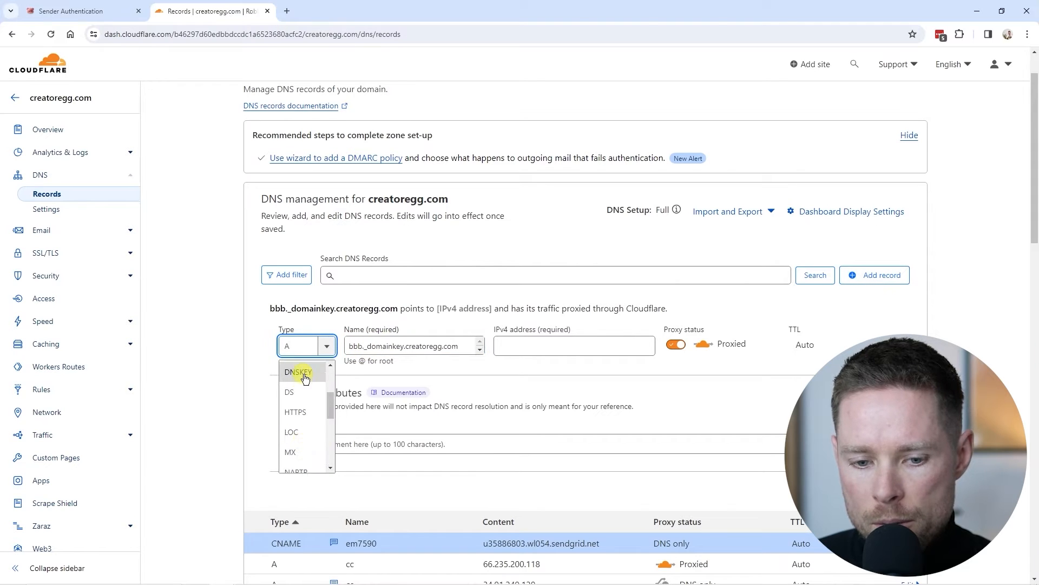
{"action": "scroll", "coordinate": [304, 377], "scroll_direction": "up", "scroll_amount": 1}
{"action": "left_click", "coordinate": [305, 373]}
Step: Copy the target bbb.domainkey.u35886803.wl054.sendgrid.net from Bento into the new CNAME record and set it to DNS only
{"action": "left_click", "coordinate": [100, 12]}
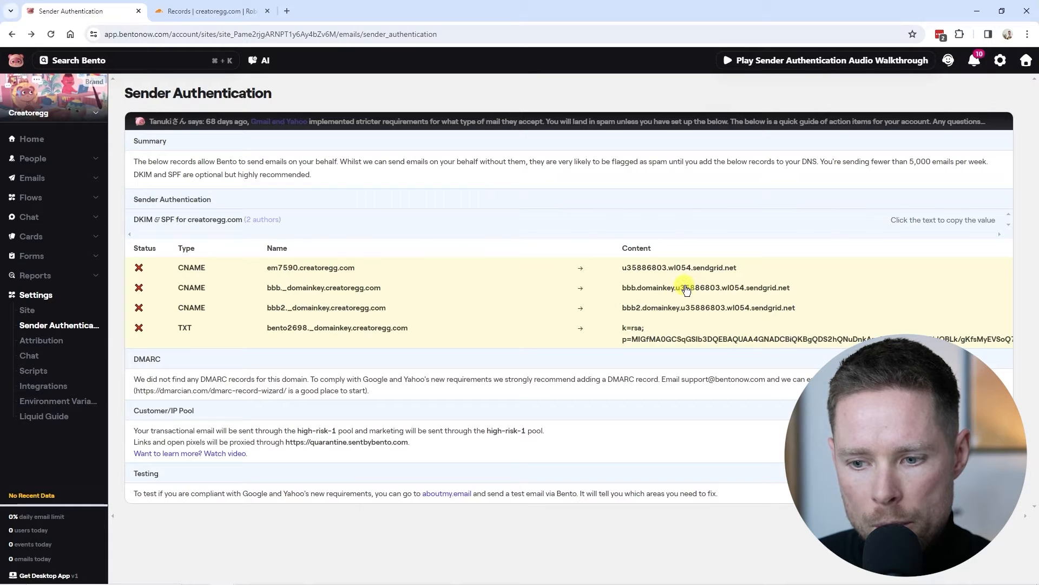
{"action": "left_click", "coordinate": [652, 289]}
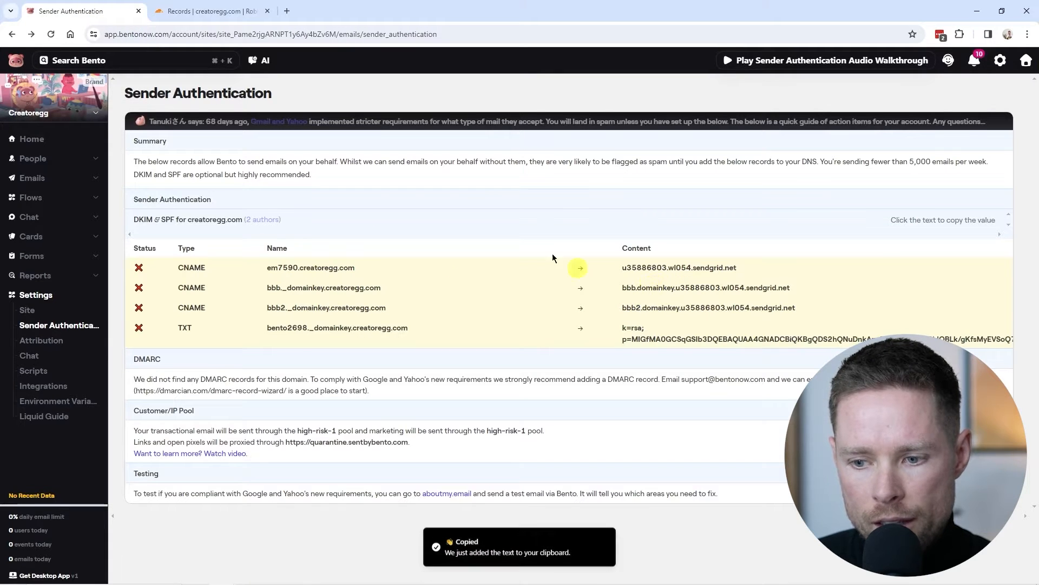
{"action": "left_click", "coordinate": [254, 12]}
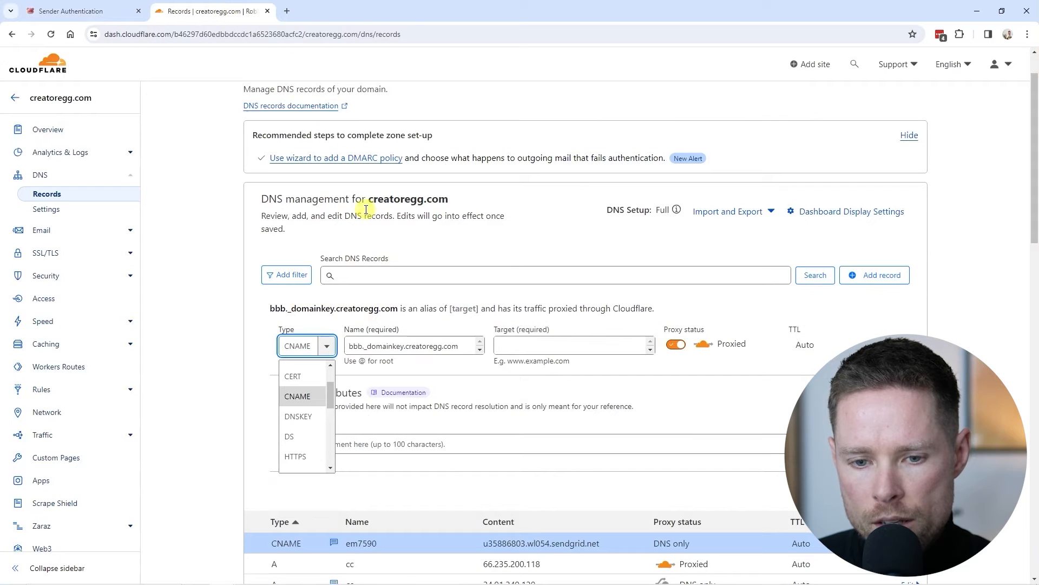
{"action": "left_click", "coordinate": [546, 350]}
{"action": "key", "text": "ctrl+v"}
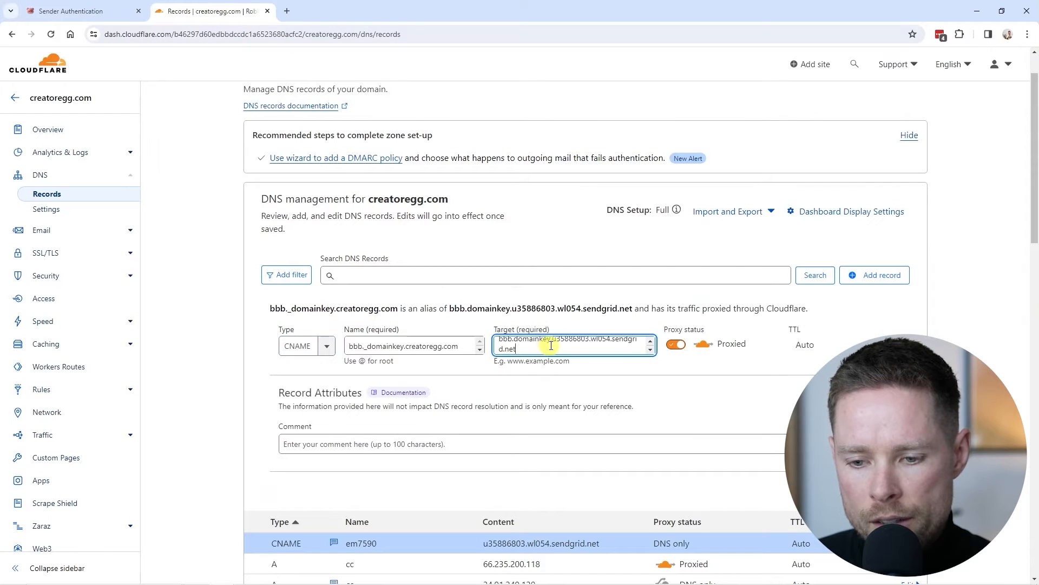
{"action": "left_click", "coordinate": [676, 345]}
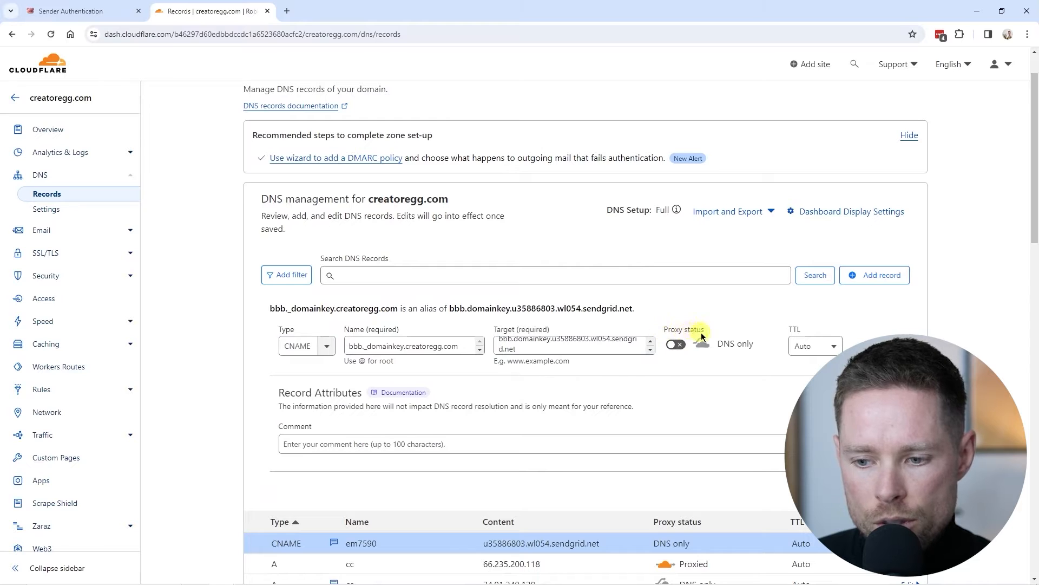
Step: Paste the Bento sender authentication comment into the bbb._domainkey record and save it
{"action": "left_click", "coordinate": [351, 443]}
{"action": "scroll", "coordinate": [352, 443], "scroll_direction": "down", "scroll_amount": 2}
{"action": "key", "text": "ctrl+v"}
{"action": "left_click", "coordinate": [895, 387]}
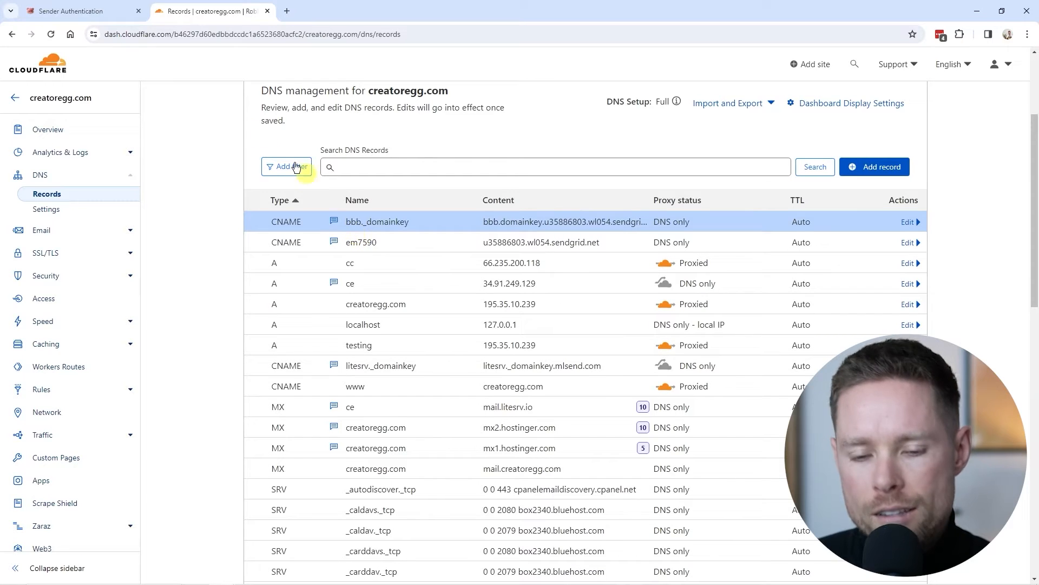
Step: Copy the name bbb2._domainkey.creatoregg.com from Bento and start a third CNAME record with it in Cloudflare
{"action": "left_click", "coordinate": [85, 12]}
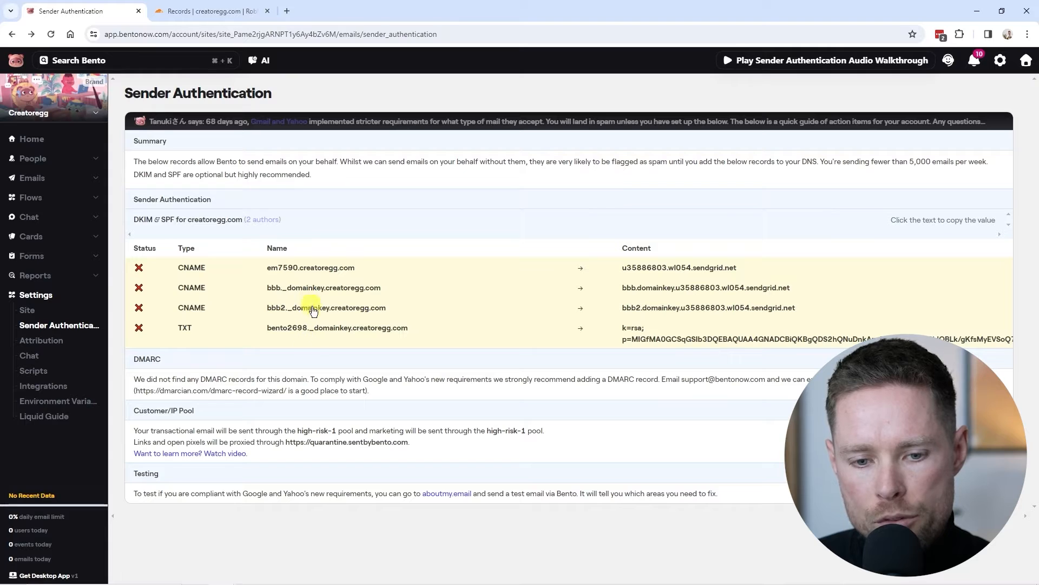
{"action": "left_click", "coordinate": [284, 308]}
{"action": "left_click", "coordinate": [252, 11]}
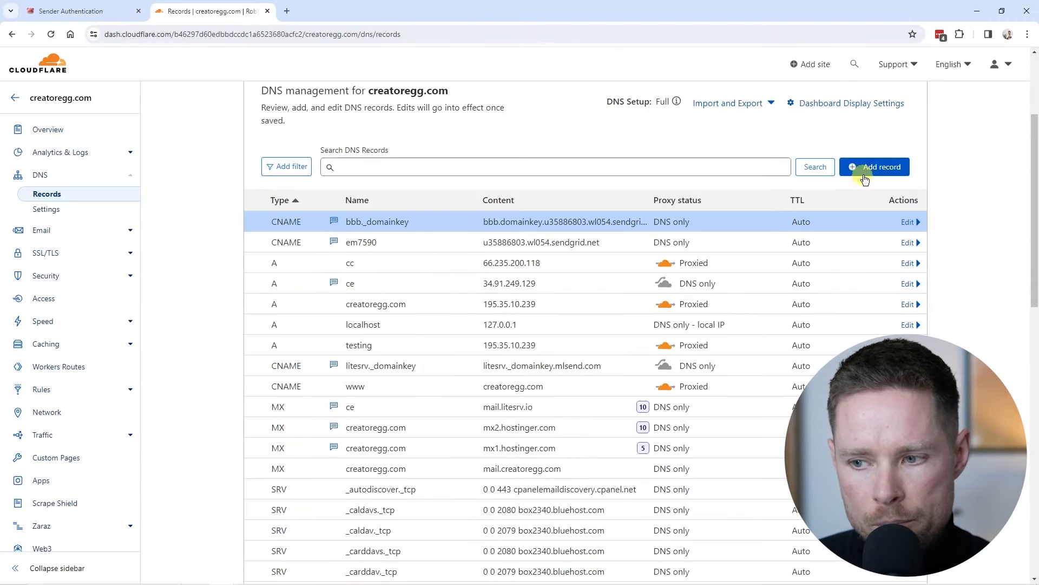
{"action": "left_click", "coordinate": [871, 170]}
{"action": "left_click", "coordinate": [372, 240]}
{"action": "key", "text": "ctrl+v"}
{"action": "left_click_drag", "start_coordinate": [456, 238], "coordinate": [334, 236]}
{"action": "left_click", "coordinate": [334, 236]}
{"action": "left_click", "coordinate": [303, 340]}
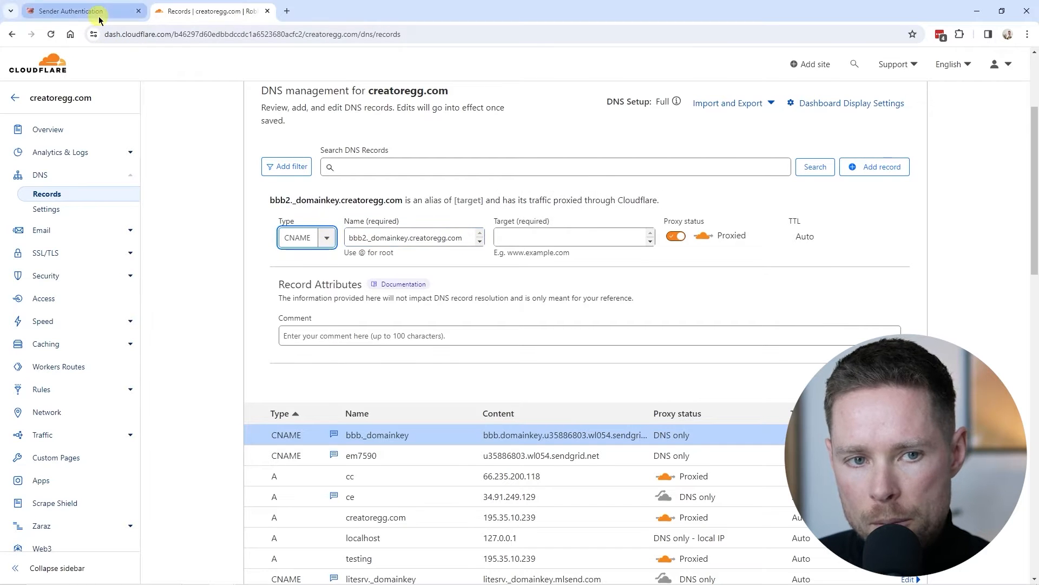
Step: Copy the target bbb2.domainkey.u35886803.wl054.sendgrid.net from Bento into the bbb2._domainkey record and set it to DNS only
{"action": "left_click", "coordinate": [98, 16]}
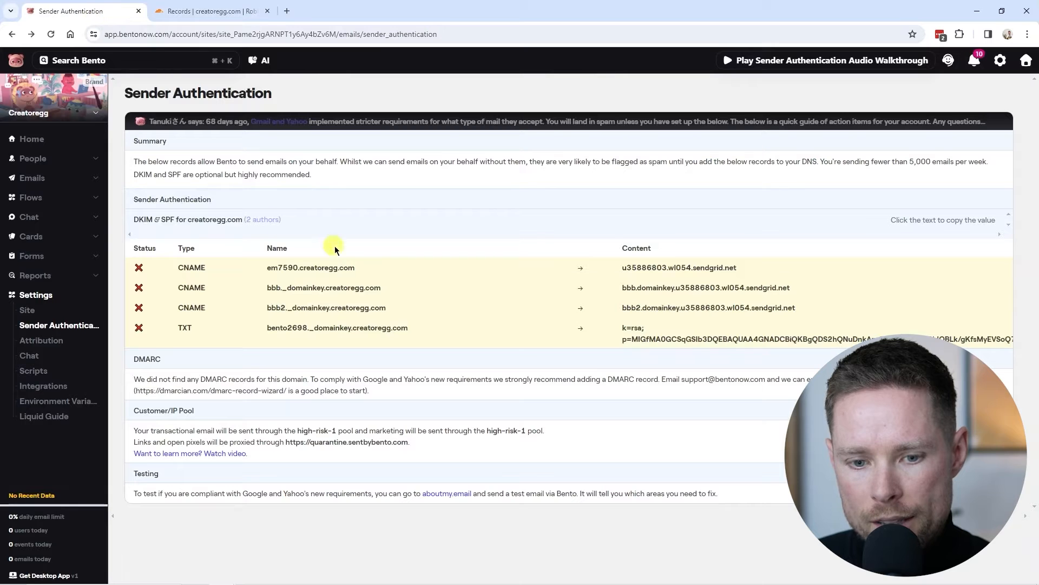
{"action": "left_click", "coordinate": [665, 308]}
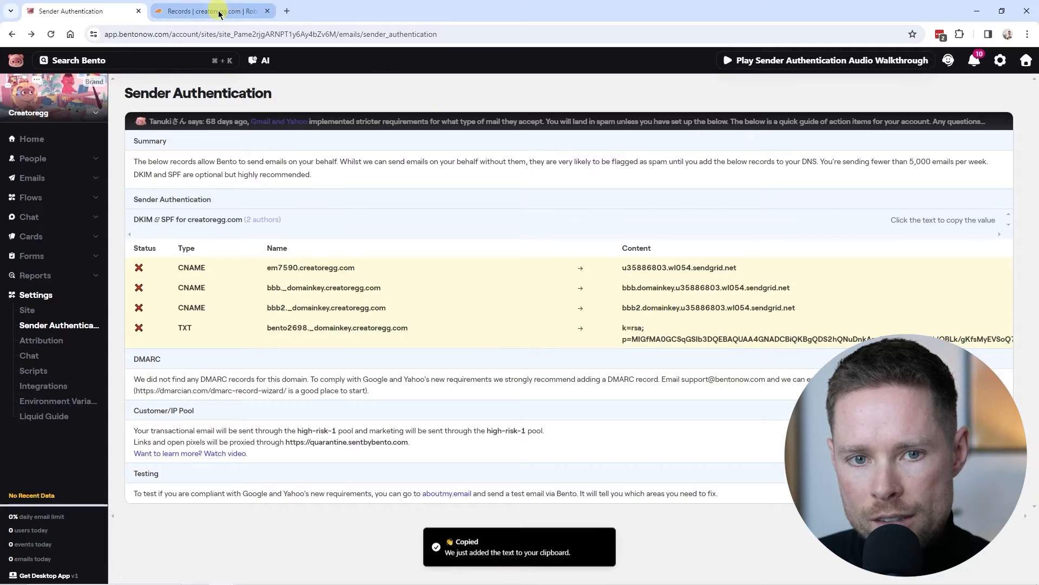
{"action": "left_click", "coordinate": [219, 13]}
{"action": "left_click", "coordinate": [522, 237]}
{"action": "key", "text": "ctrl+v"}
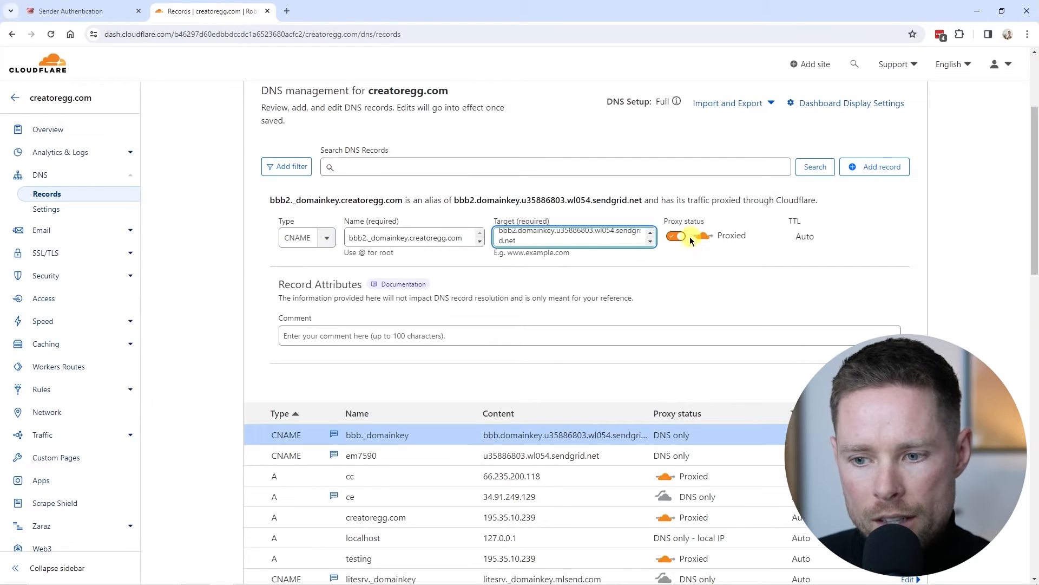
{"action": "left_click", "coordinate": [674, 237]}
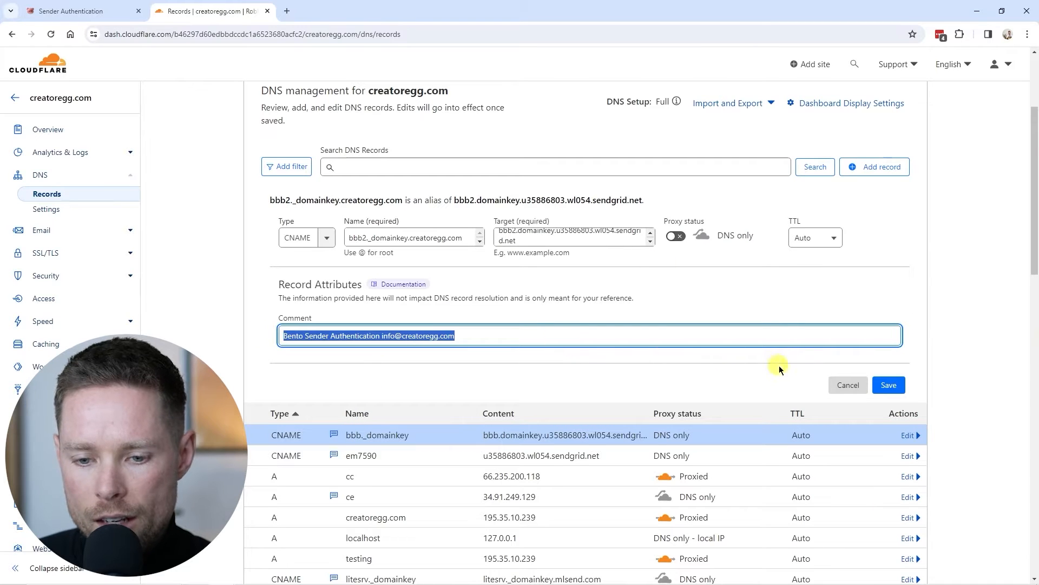
Step: Save the bbb2._domainkey record and copy the TXT record name bento2698._domainkey.creatoregg.com from Bento
{"action": "left_click", "coordinate": [888, 385]}
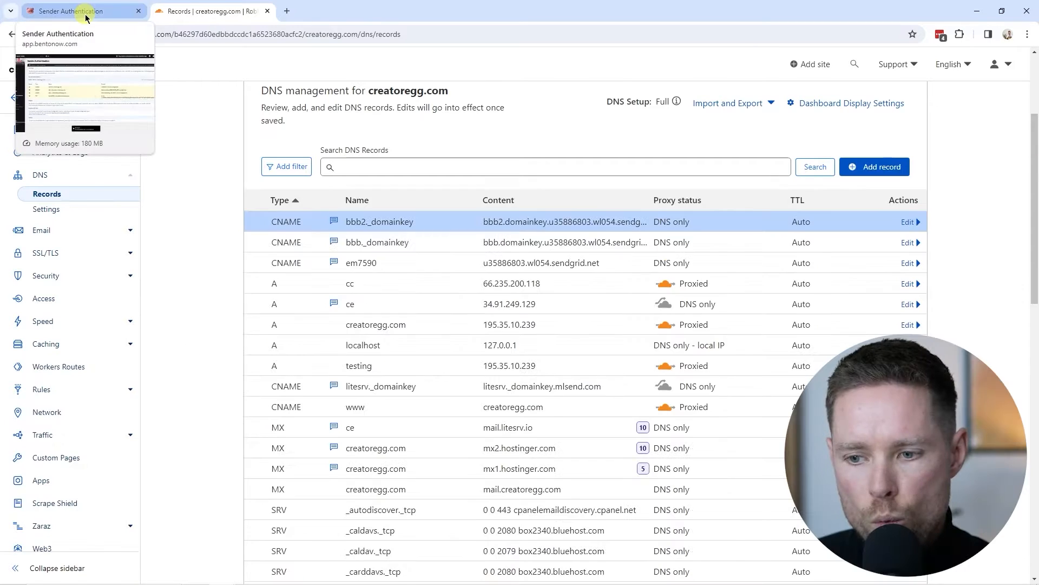
{"action": "left_click", "coordinate": [76, 11]}
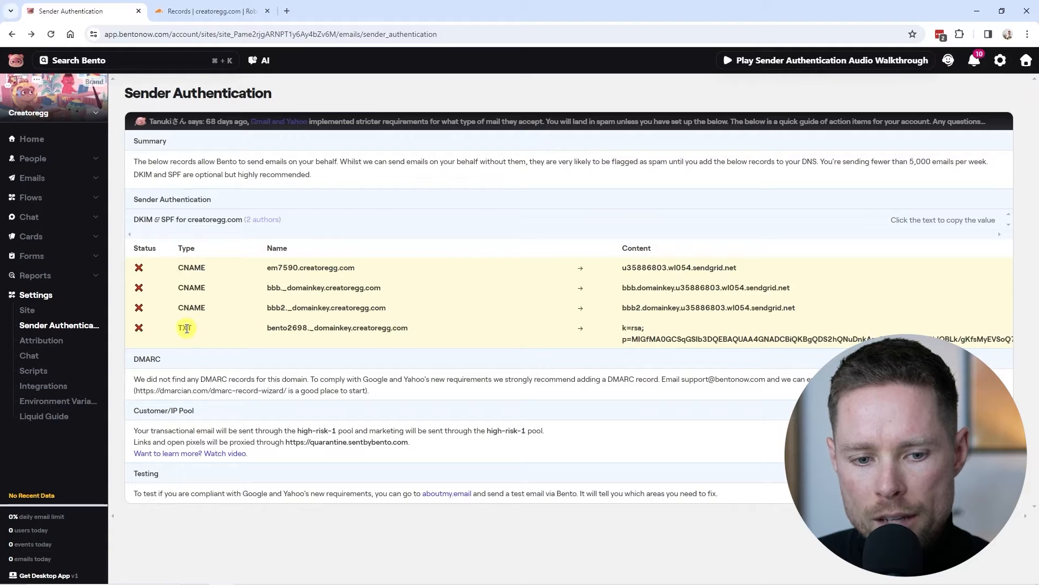
{"action": "left_click", "coordinate": [355, 333]}
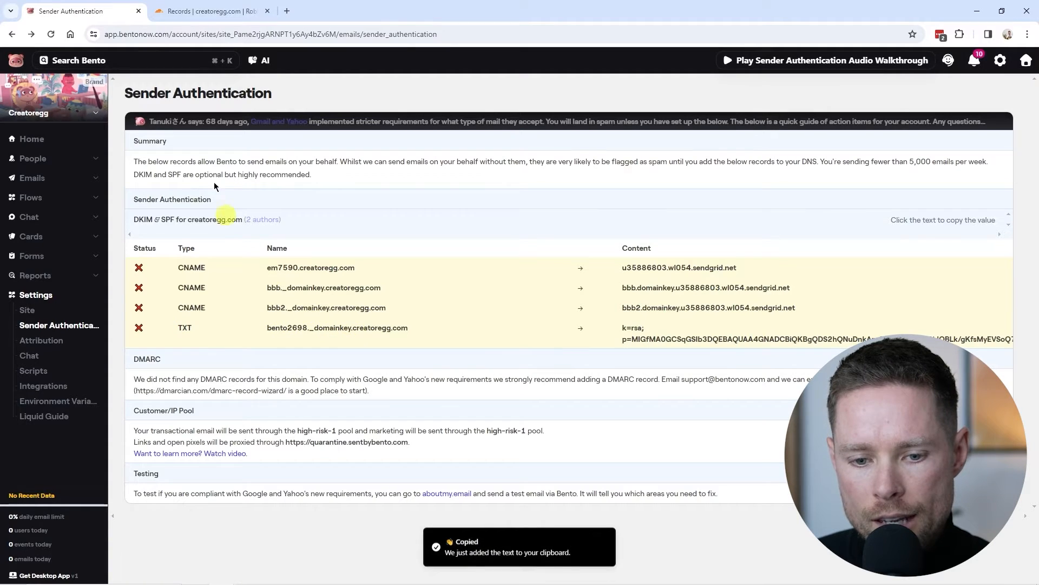
Step: Start a new TXT record in Cloudflare's DNS records with the copied name bento2698._domainkey.creatoregg.com
{"action": "left_click", "coordinate": [211, 13]}
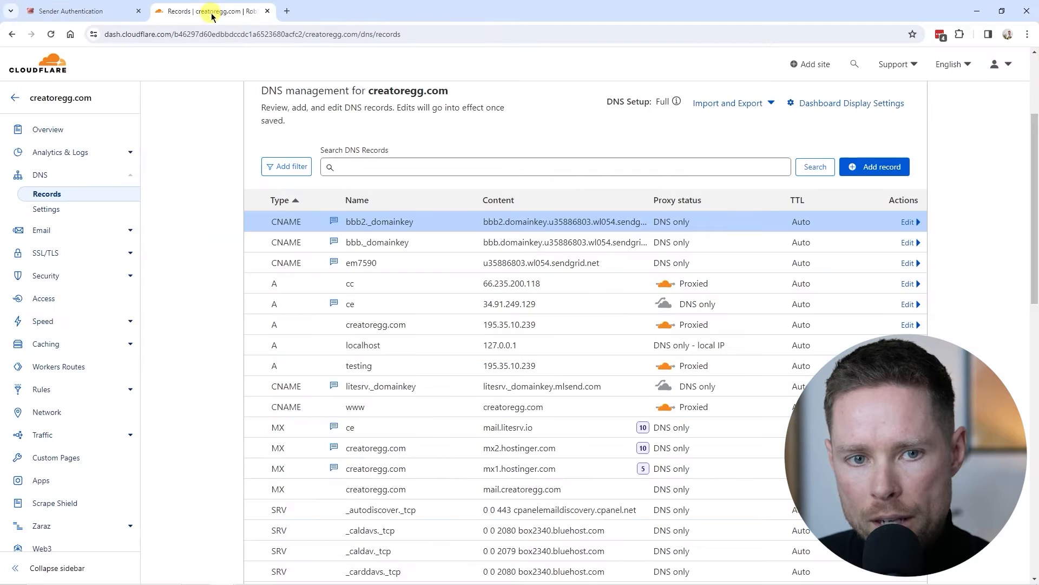
{"action": "left_click", "coordinate": [873, 166]}
{"action": "left_click", "coordinate": [323, 237]}
{"action": "left_click_drag", "start_coordinate": [331, 277], "coordinate": [330, 346]}
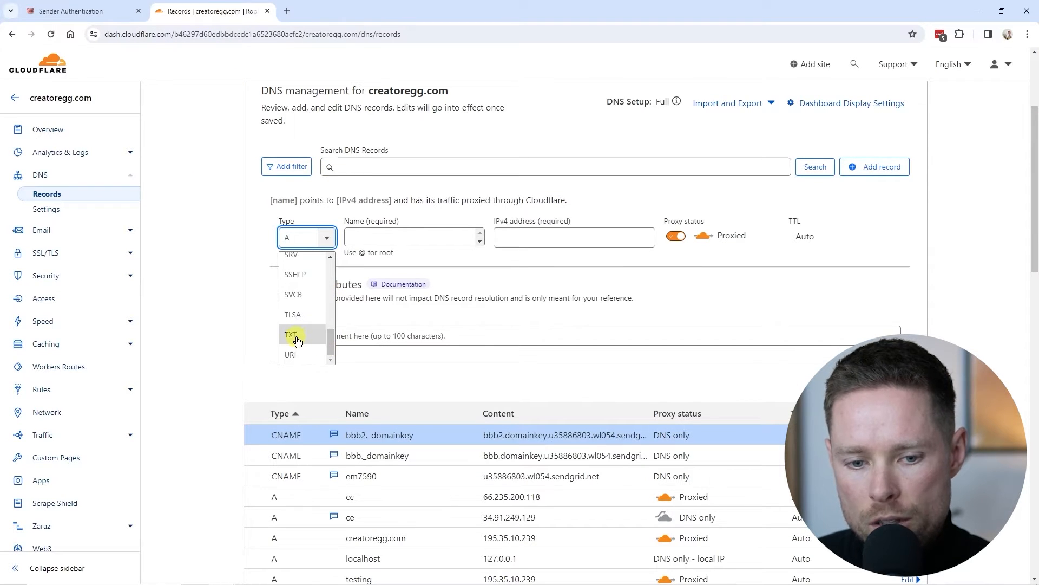
{"action": "left_click", "coordinate": [297, 340]}
{"action": "left_click", "coordinate": [399, 238]}
{"action": "key", "text": "ctrl+v"}
Step: Copy the TXT record's k=rsa key content from Bento into the content of the new Cloudflare record
{"action": "left_click", "coordinate": [100, 16]}
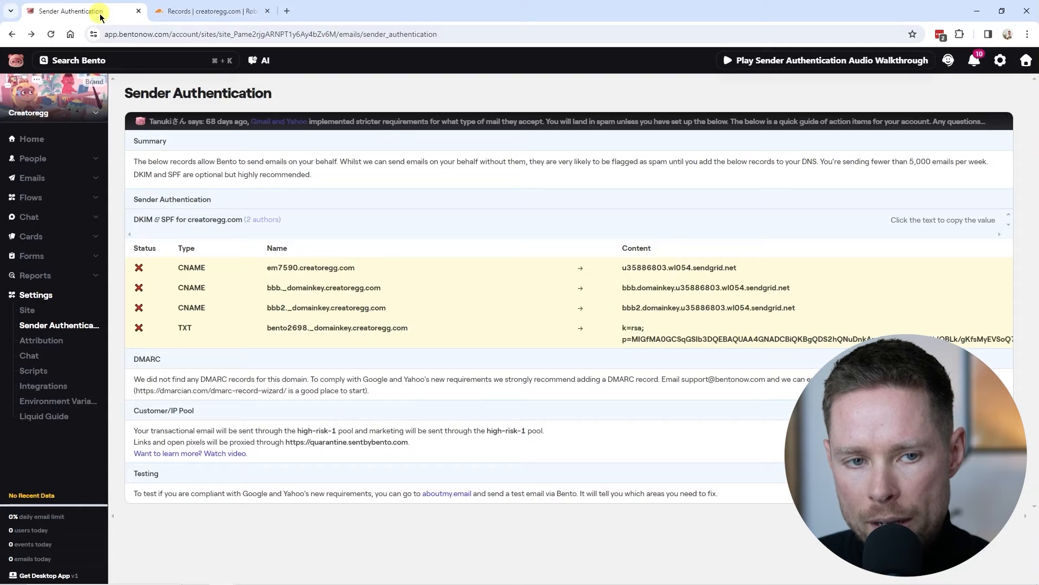
{"action": "left_click", "coordinate": [638, 336]}
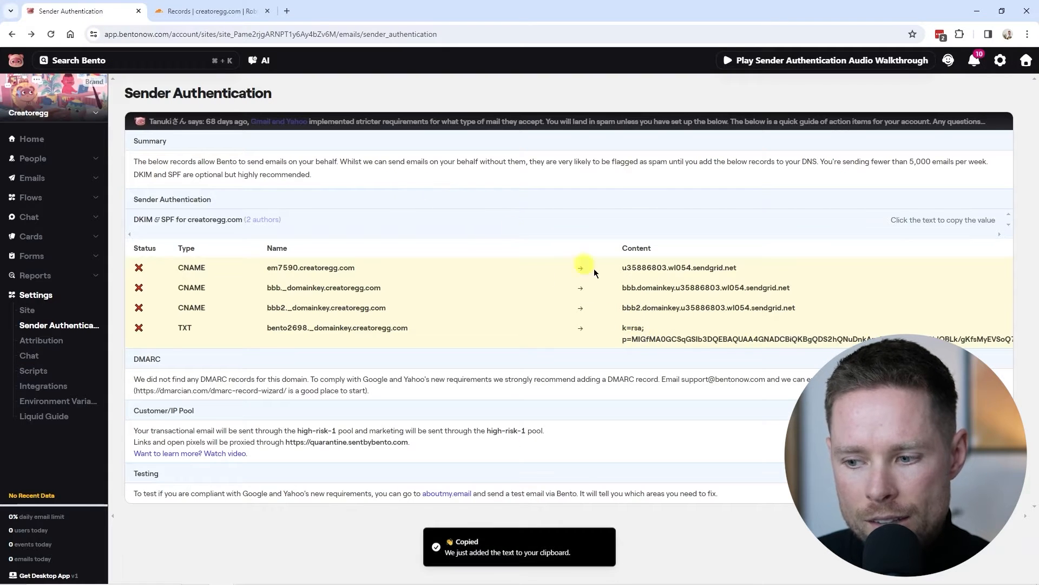
{"action": "left_click", "coordinate": [211, 11]}
{"action": "left_click", "coordinate": [376, 279]}
{"action": "key", "text": "ctrl+v"}
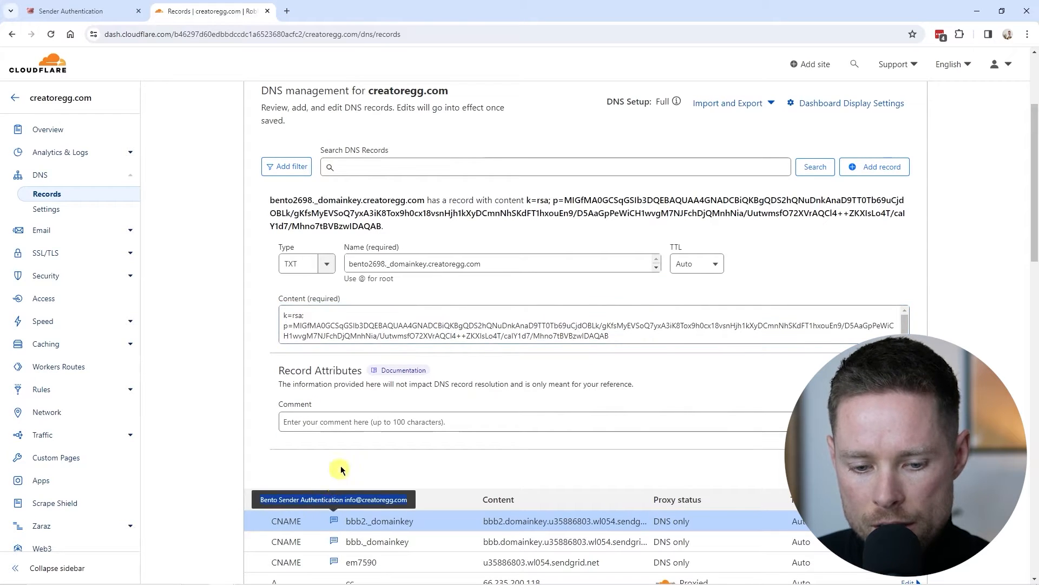
Step: Paste the Bento sender authentication comment into the bento2698._domainkey TXT record and save it
{"action": "left_click", "coordinate": [347, 422]}
{"action": "key", "text": "ctrl+v"}
{"action": "key", "text": "Return"}
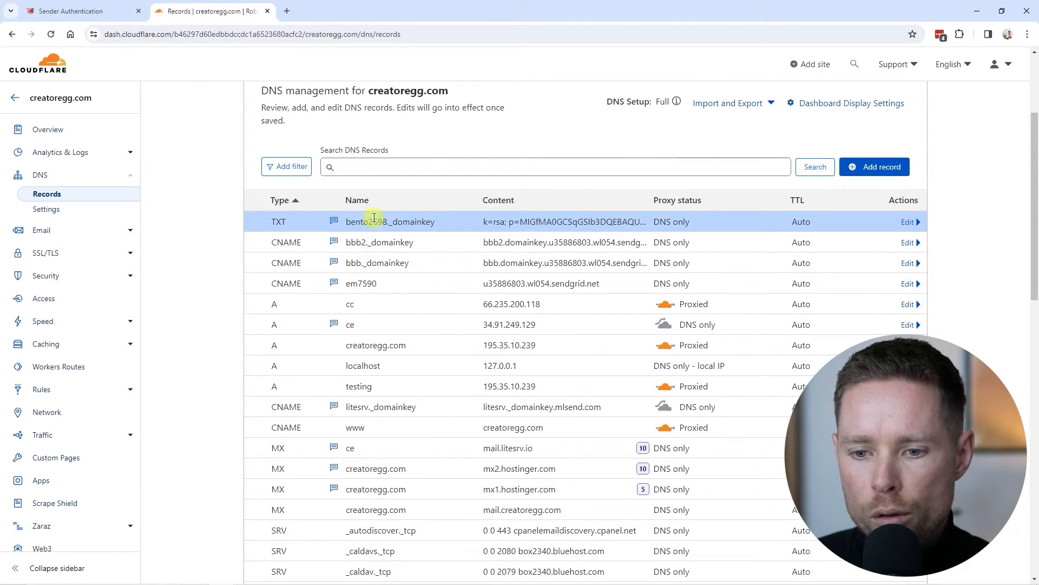
Step: Reload Bento's Sender Authentication page and check the verification status of the creatoregg.com CNAME and TXT records
{"action": "left_click", "coordinate": [110, 13]}
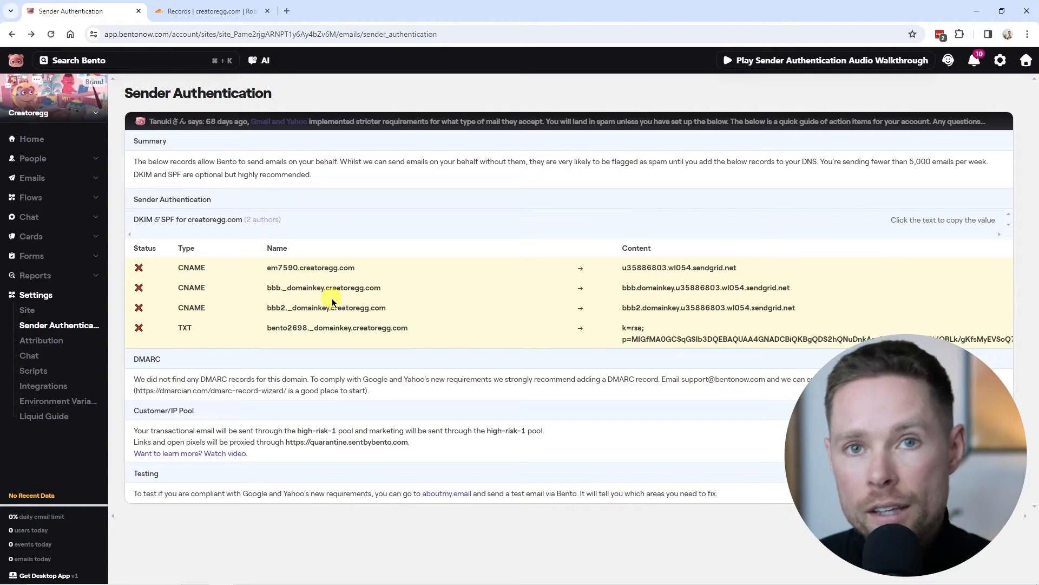
{"action": "key", "text": "F5"}
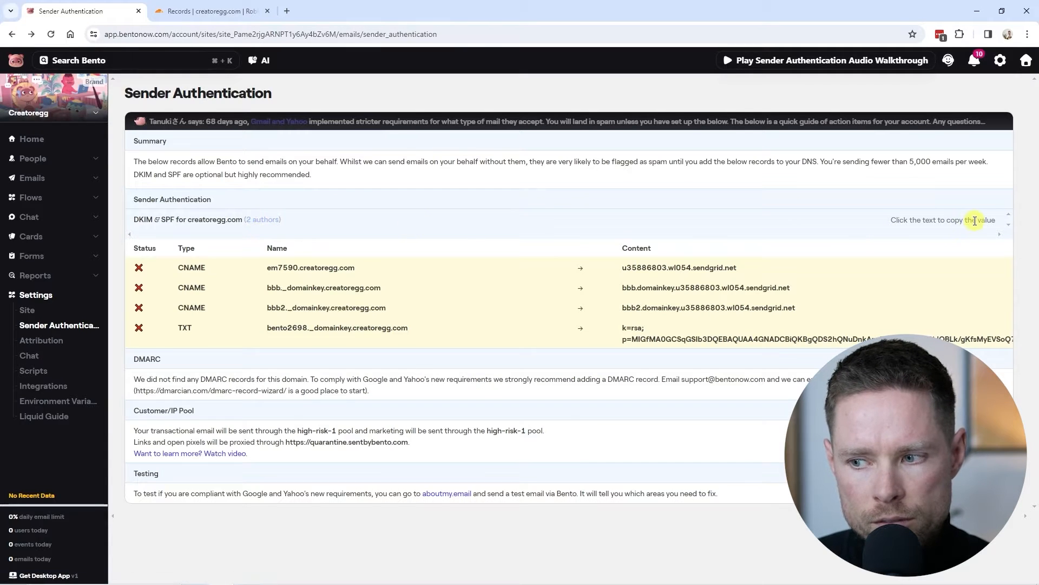
{"action": "left_click", "coordinate": [259, 218]}
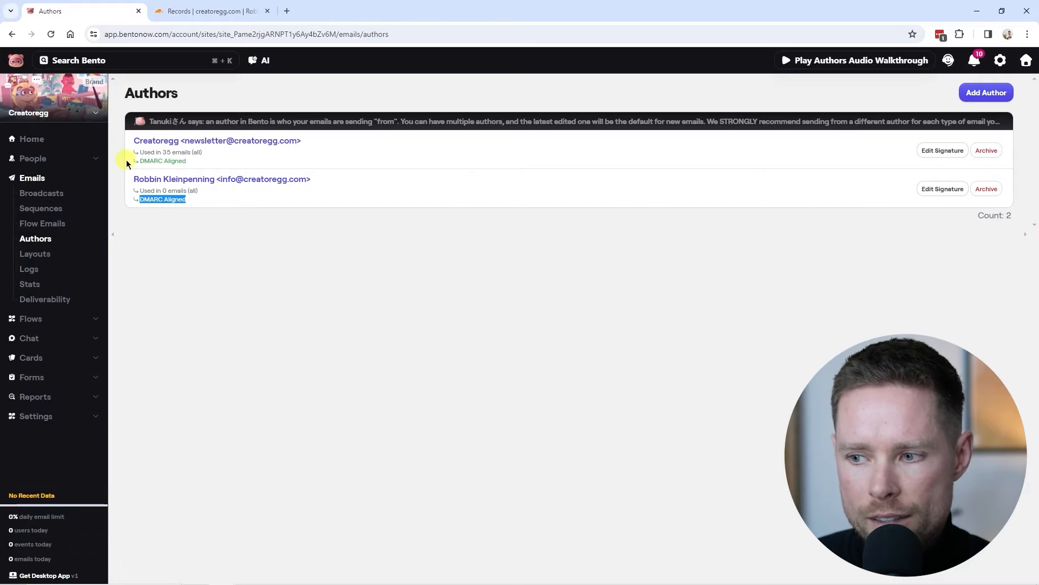
{"action": "left_click", "coordinate": [12, 36]}
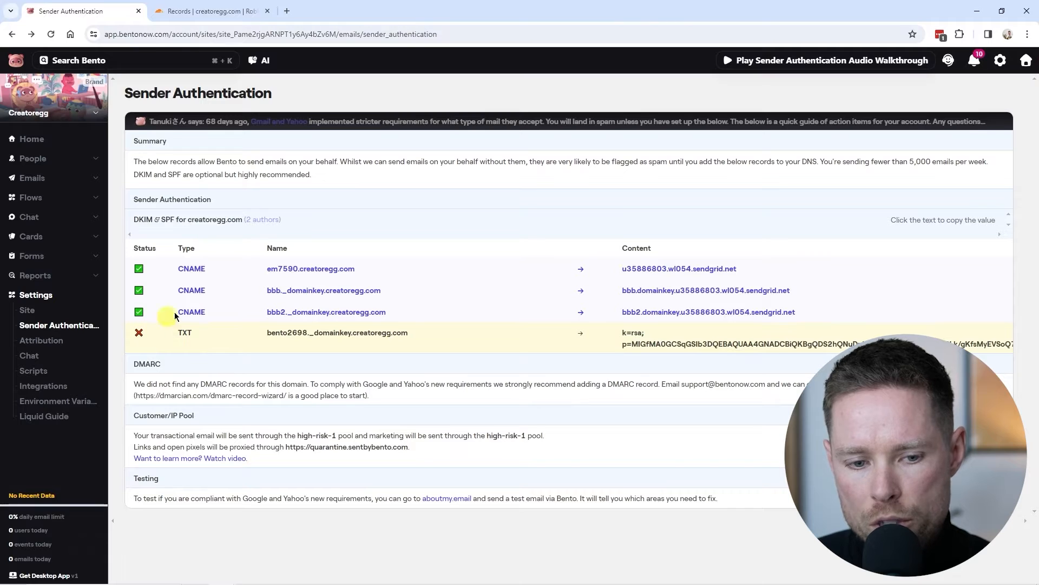
{"action": "left_click", "coordinate": [195, 11]}
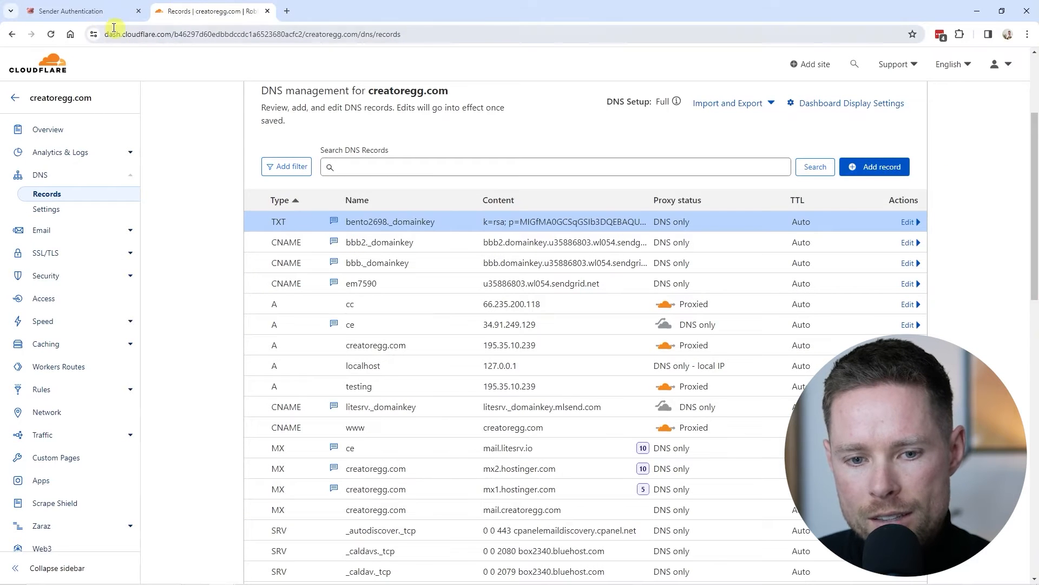
{"action": "left_click", "coordinate": [76, 11]}
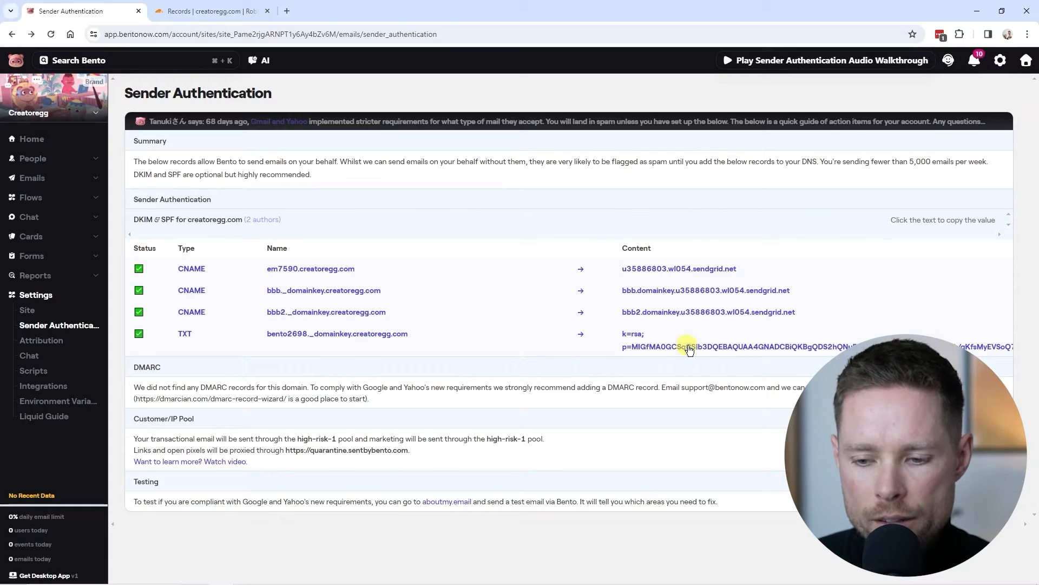
Step: Open the authors of creatoregg.com in Bento and check the DMARC status of each sender
{"action": "left_click", "coordinate": [266, 221]}
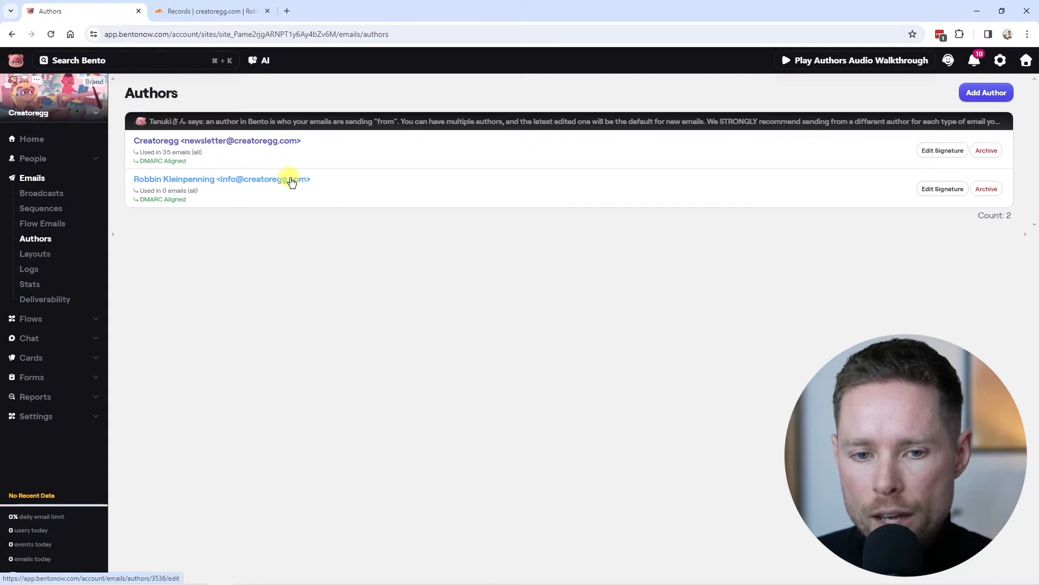
{"action": "triple_click", "coordinate": [185, 161]}
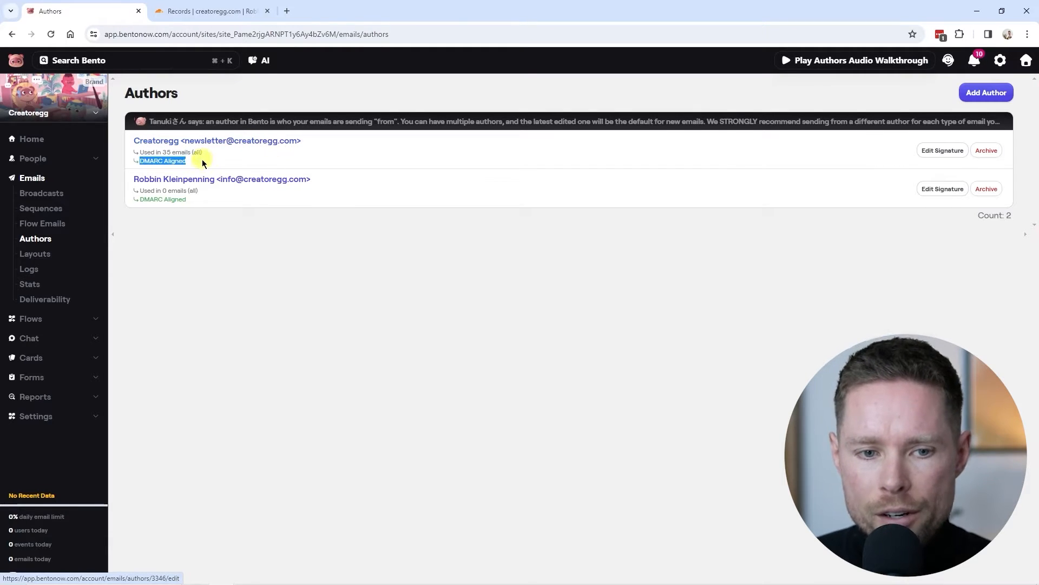
{"action": "left_click_drag", "start_coordinate": [140, 161], "coordinate": [186, 161]}
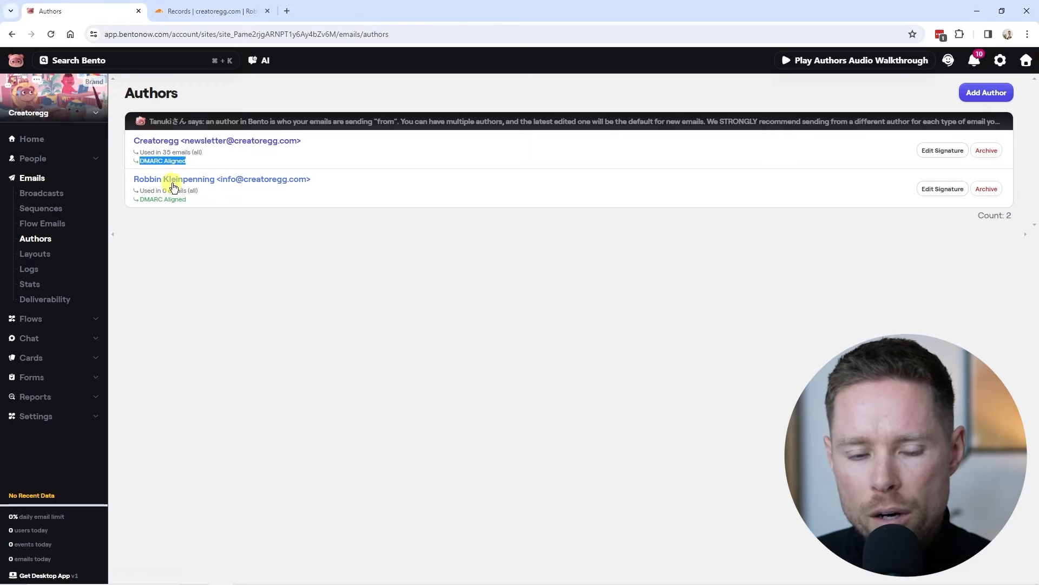
{"action": "left_click_drag", "start_coordinate": [193, 159], "coordinate": [236, 143]}
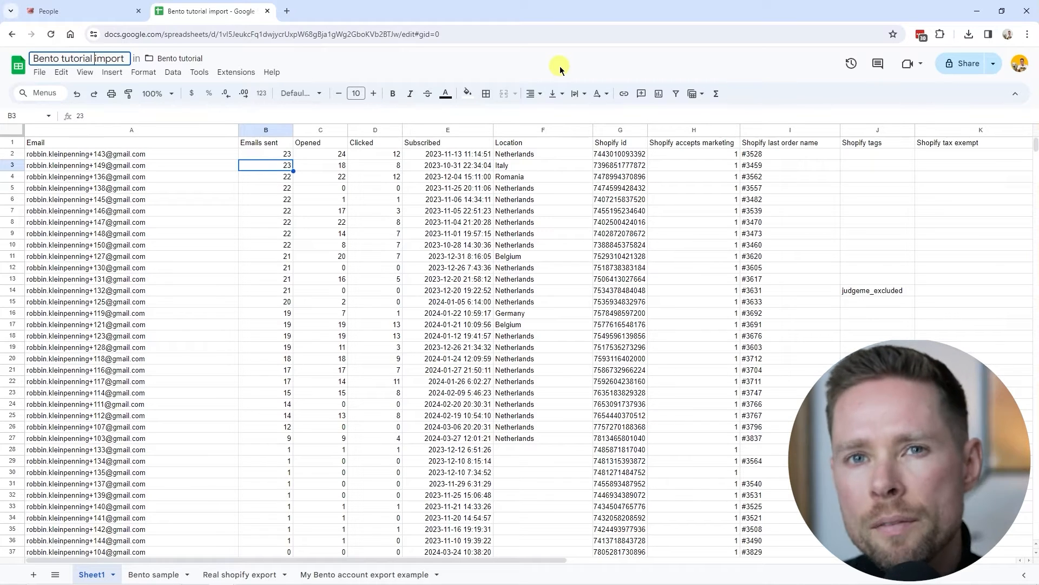
Step: Examine the Emails sent, Opened and Clicked columns in the Bento tutorial import spreadsheet in Google Sheets
{"action": "left_click", "coordinate": [375, 211]}
{"action": "left_click_drag", "start_coordinate": [259, 142], "coordinate": [379, 276]}
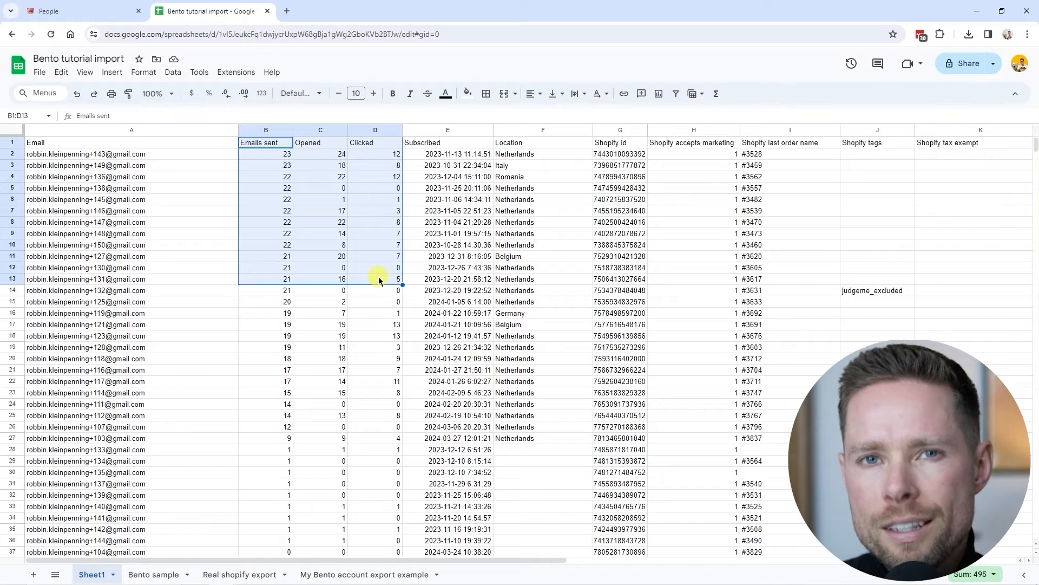
{"action": "left_click", "coordinate": [275, 175]}
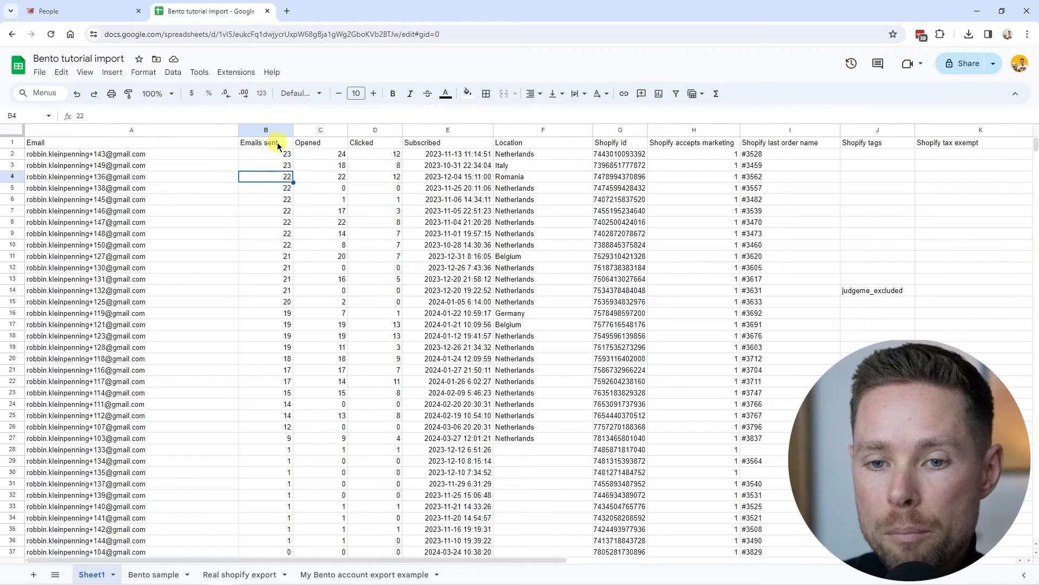
{"action": "left_click_drag", "start_coordinate": [270, 142], "coordinate": [398, 338]}
{"action": "left_click", "coordinate": [273, 176]}
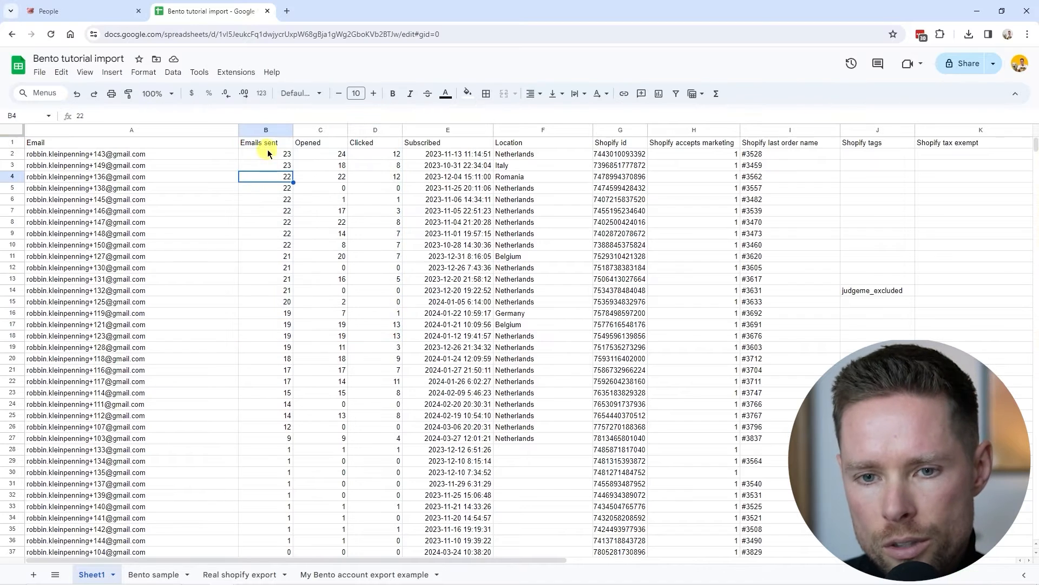
{"action": "left_click", "coordinate": [314, 150]}
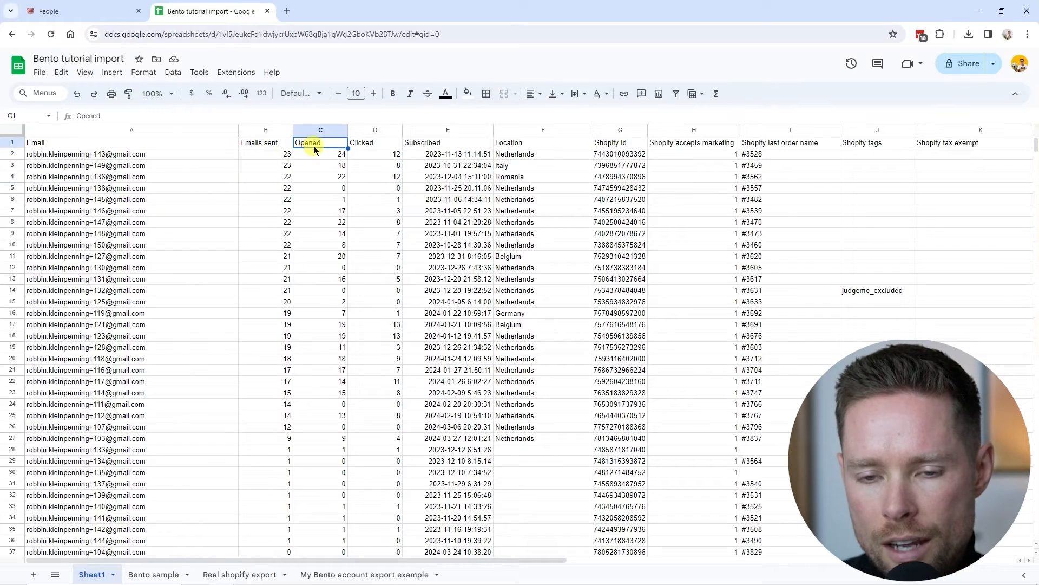
{"action": "left_click", "coordinate": [379, 149]}
{"action": "left_click_drag", "start_coordinate": [378, 150], "coordinate": [379, 258]}
{"action": "left_click_drag", "start_coordinate": [267, 142], "coordinate": [377, 383]}
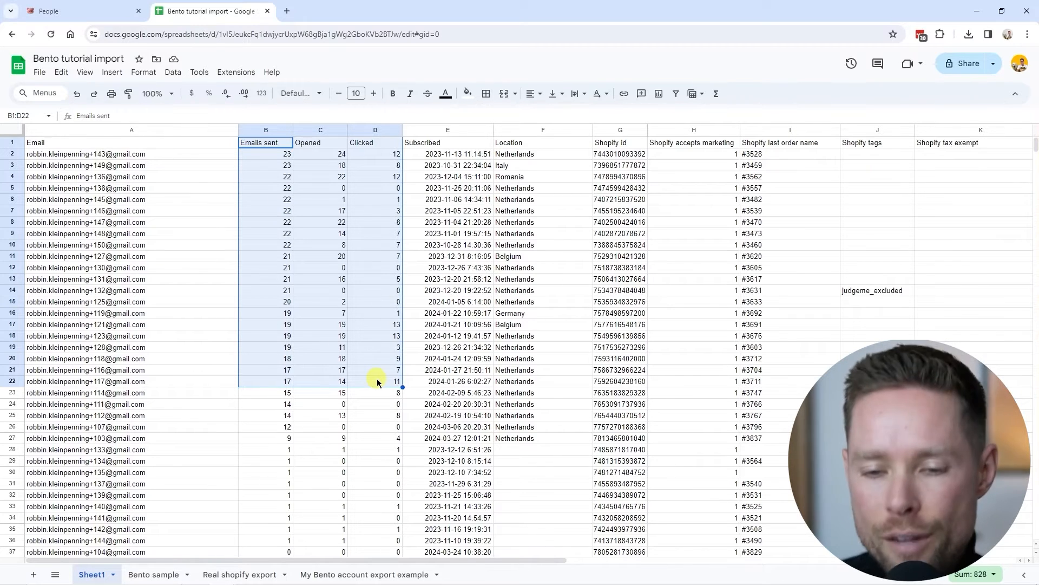
Step: Compare the contacts in the Email column with their individual sent and opened values
{"action": "left_click_drag", "start_coordinate": [135, 153], "coordinate": [168, 446]}
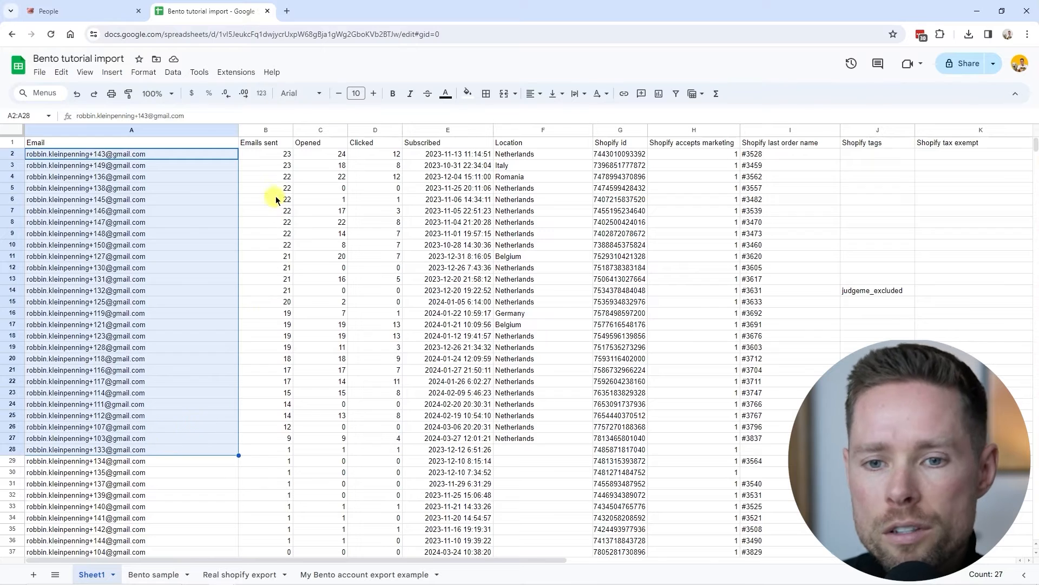
{"action": "left_click_drag", "start_coordinate": [273, 156], "coordinate": [275, 393]}
{"action": "left_click_drag", "start_coordinate": [319, 156], "coordinate": [326, 370]}
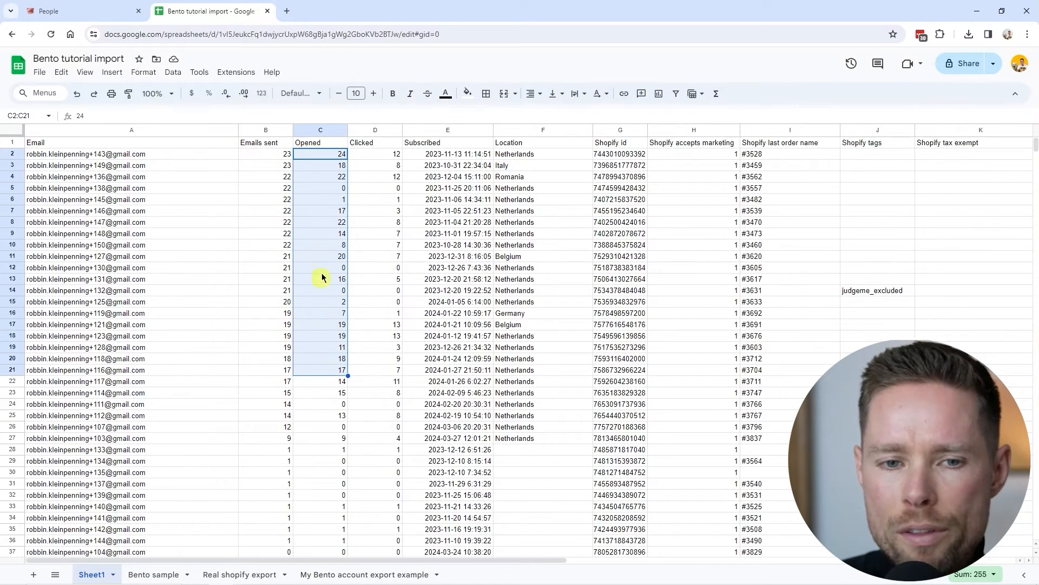
{"action": "left_click", "coordinate": [379, 182]}
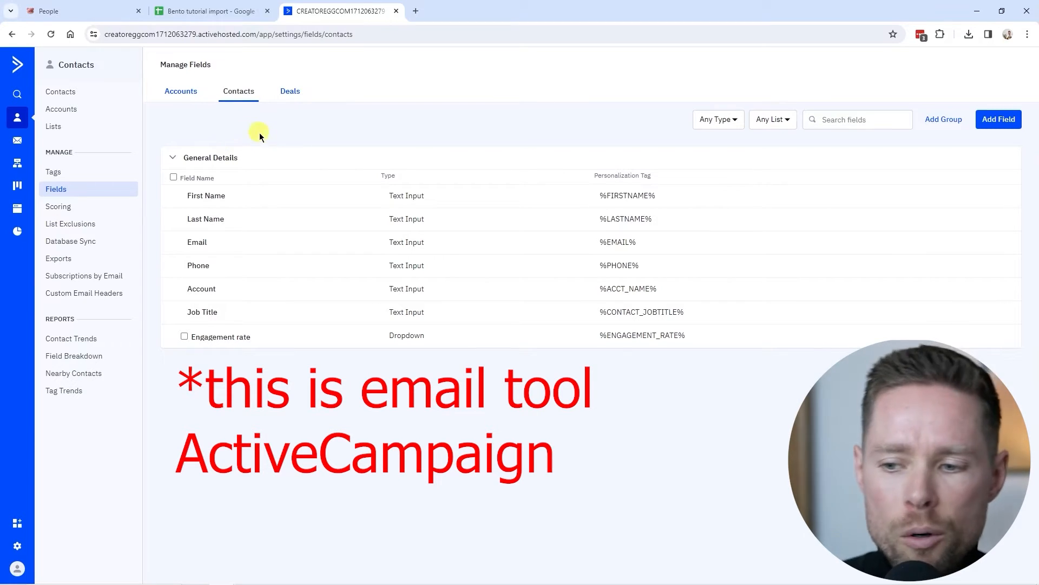
Step: In ActiveCampaign, inspect the Engagement rate contact field and the field types available for a new field, without adding one
{"action": "left_click_drag", "start_coordinate": [193, 336], "coordinate": [694, 342]}
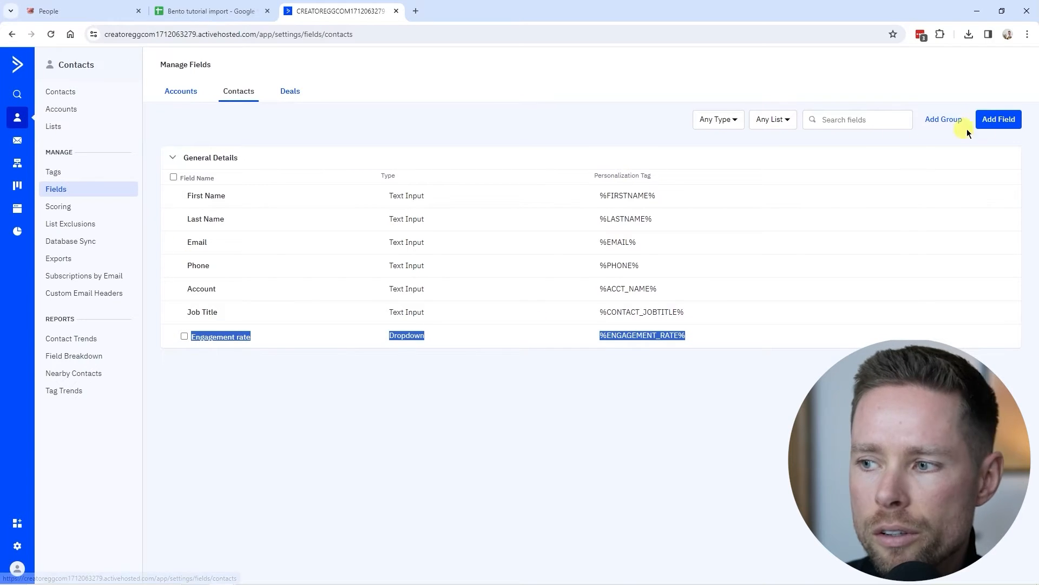
{"action": "left_click", "coordinate": [1007, 120]}
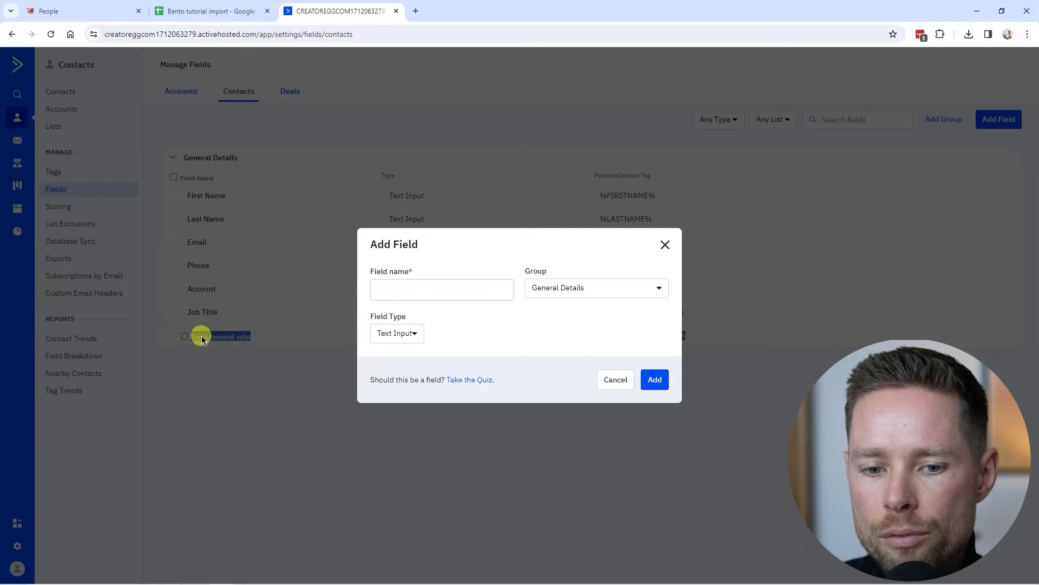
{"action": "left_click_drag", "start_coordinate": [411, 317], "coordinate": [373, 318]}
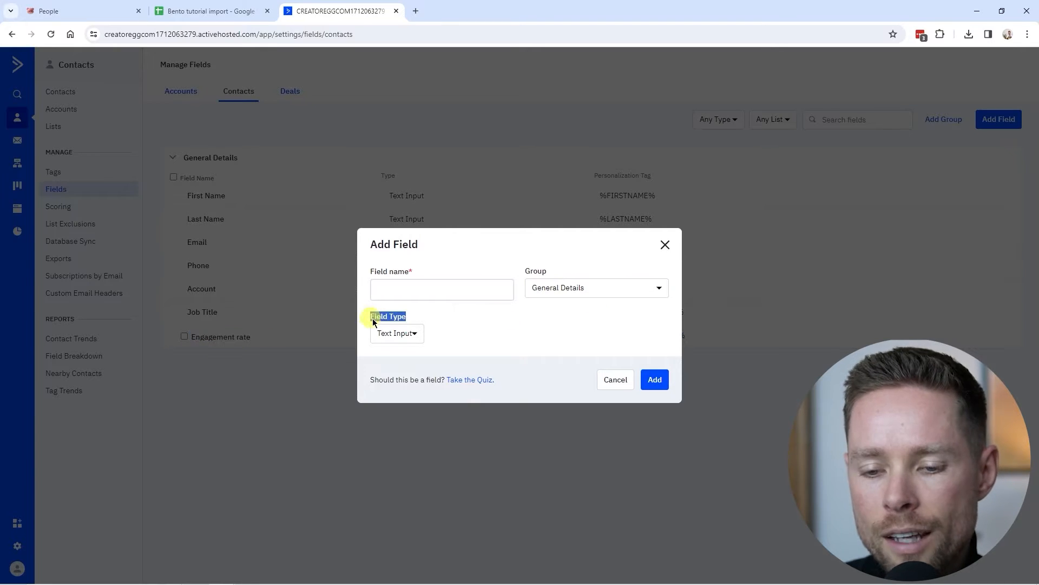
{"action": "left_click", "coordinate": [409, 336]}
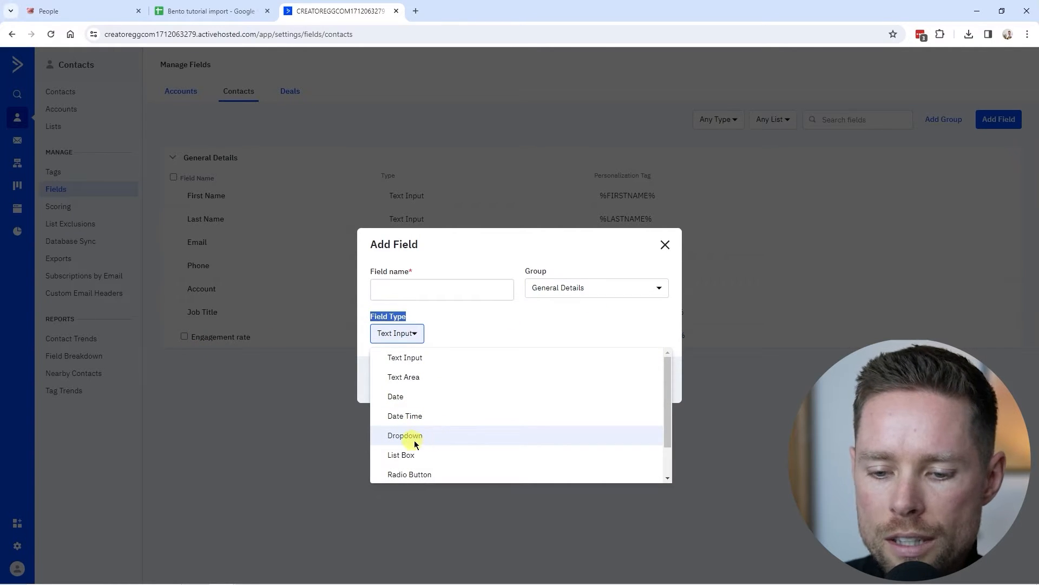
{"action": "left_click", "coordinate": [666, 244]}
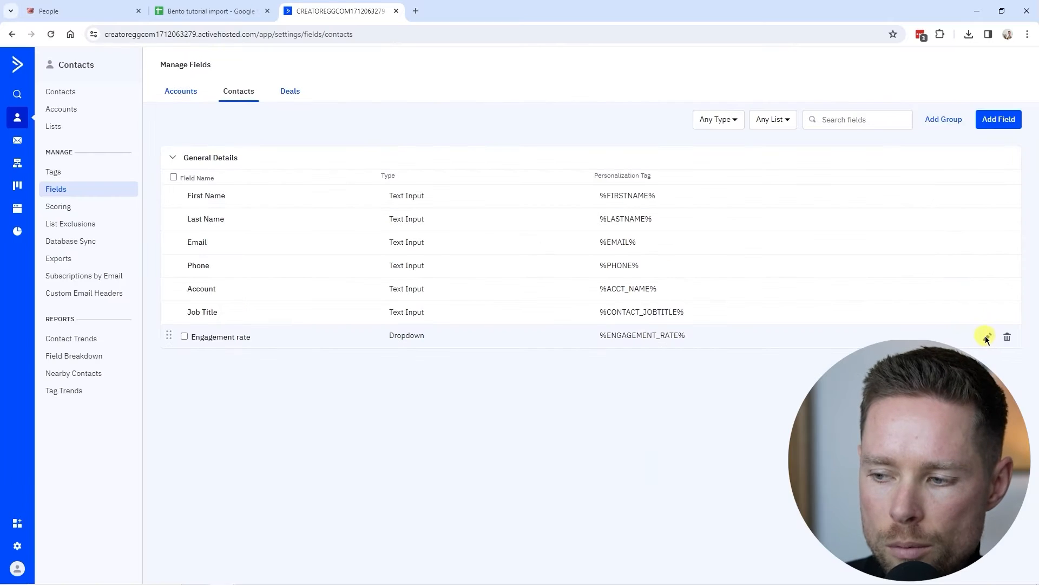
Step: Open the Engagement rate field's settings and review its options Active in the last 30 days and In-active in the last 30 days
{"action": "left_click", "coordinate": [987, 337]}
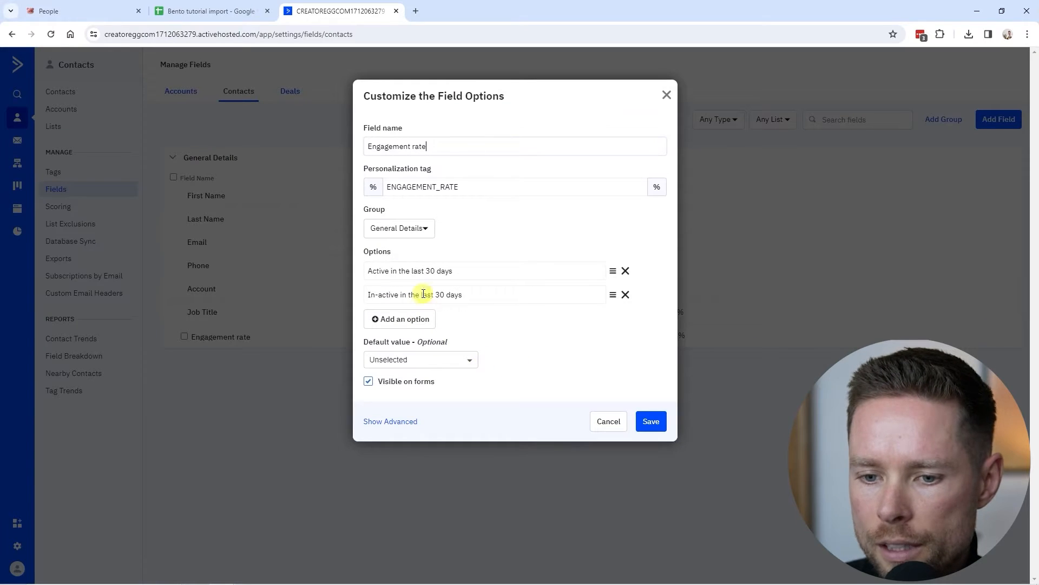
{"action": "left_click_drag", "start_coordinate": [474, 270], "coordinate": [346, 268]}
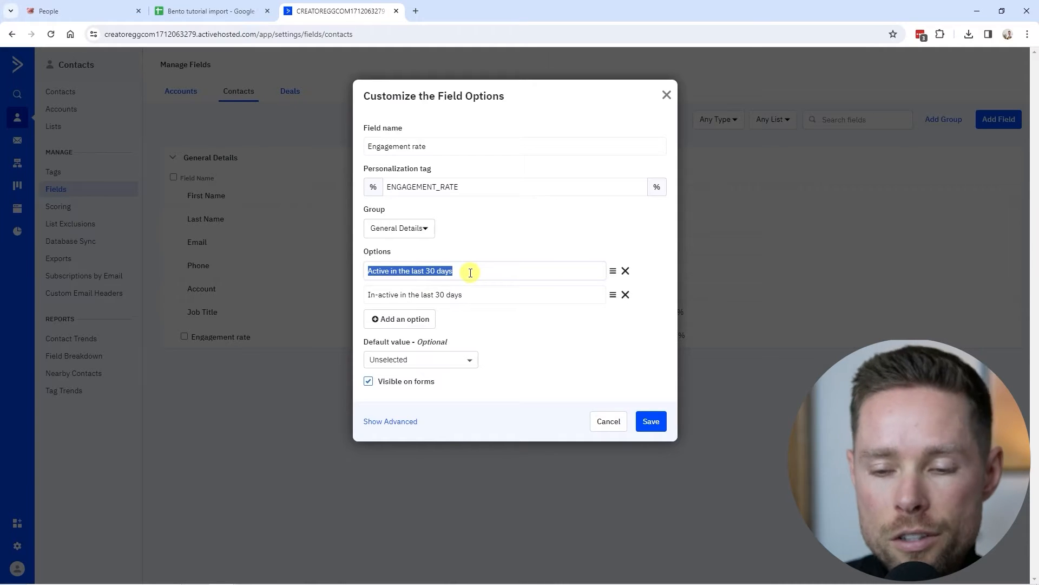
{"action": "left_click_drag", "start_coordinate": [470, 294], "coordinate": [345, 294]}
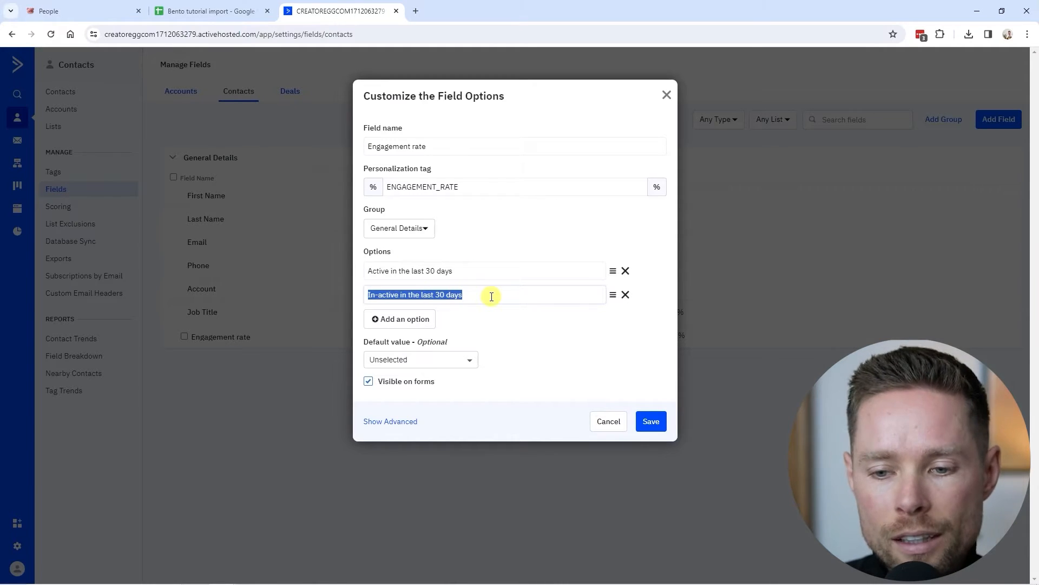
Step: Review the active and in-active options of the Engagement rate field and save the field's settings
{"action": "left_click_drag", "start_coordinate": [482, 271], "coordinate": [351, 269]}
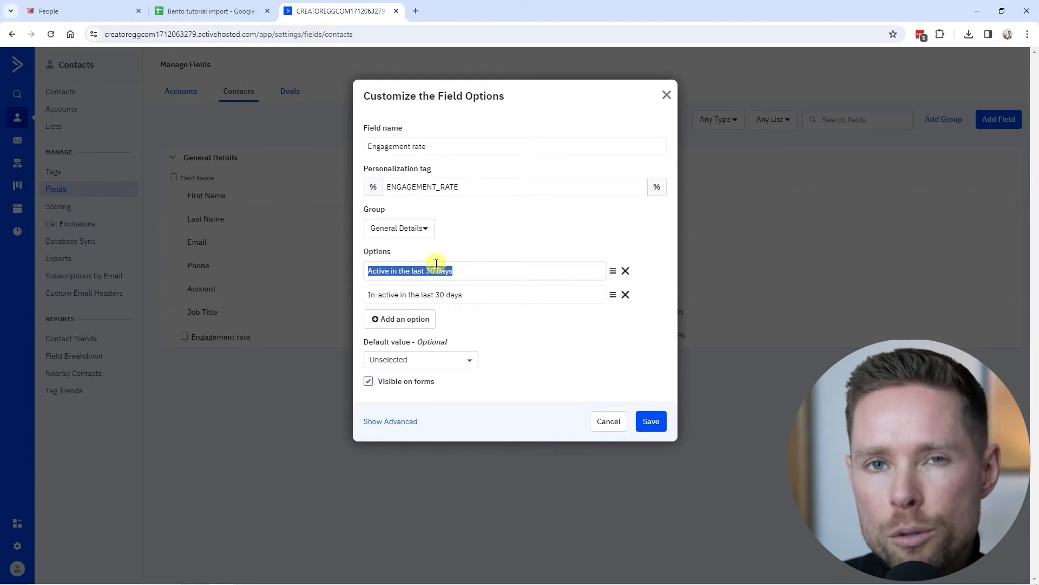
{"action": "left_click_drag", "start_coordinate": [442, 271], "coordinate": [428, 271]}
{"action": "left_click", "coordinate": [477, 296]}
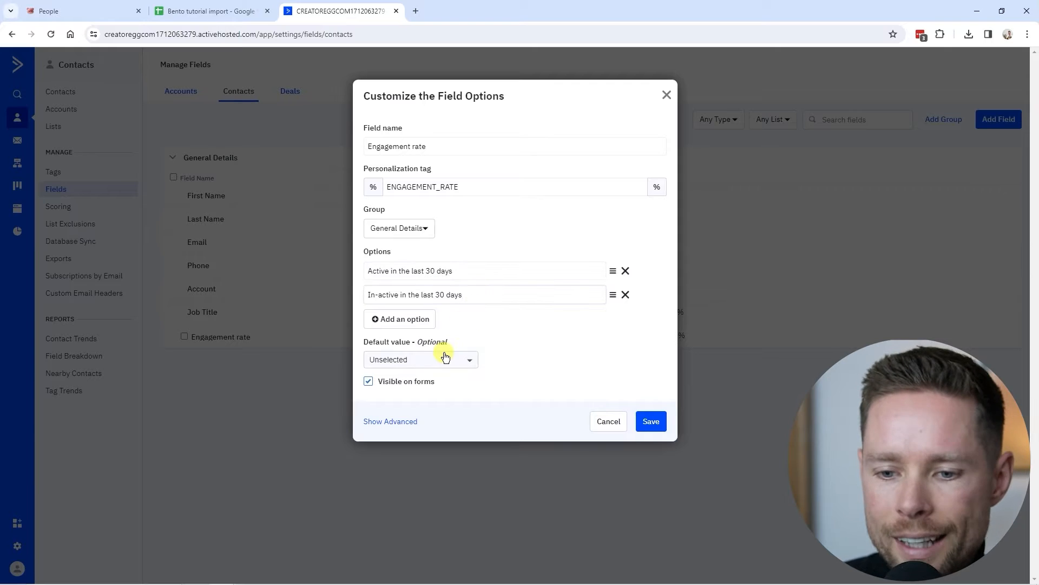
{"action": "left_click", "coordinate": [652, 423]}
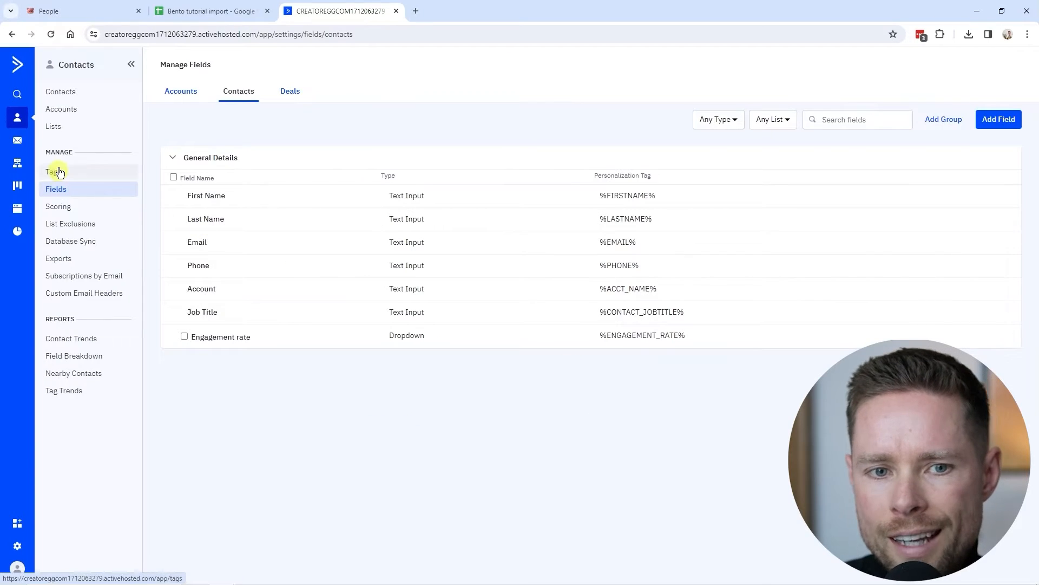
Step: Open the Master list's contacts and start an advanced search for Has opened, Any email, in the last 30 days
{"action": "left_click", "coordinate": [55, 127]}
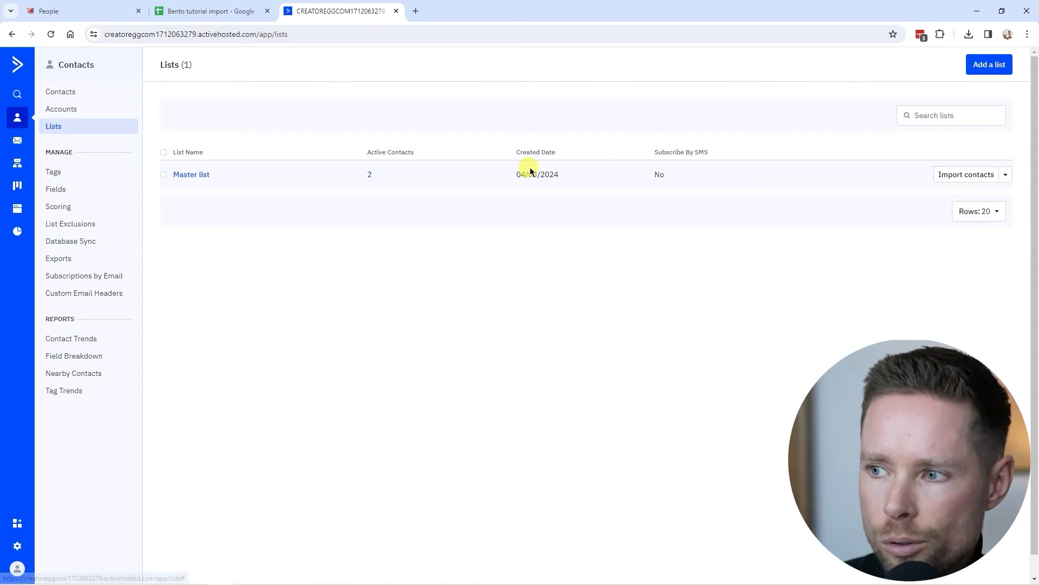
{"action": "left_click", "coordinate": [190, 175]}
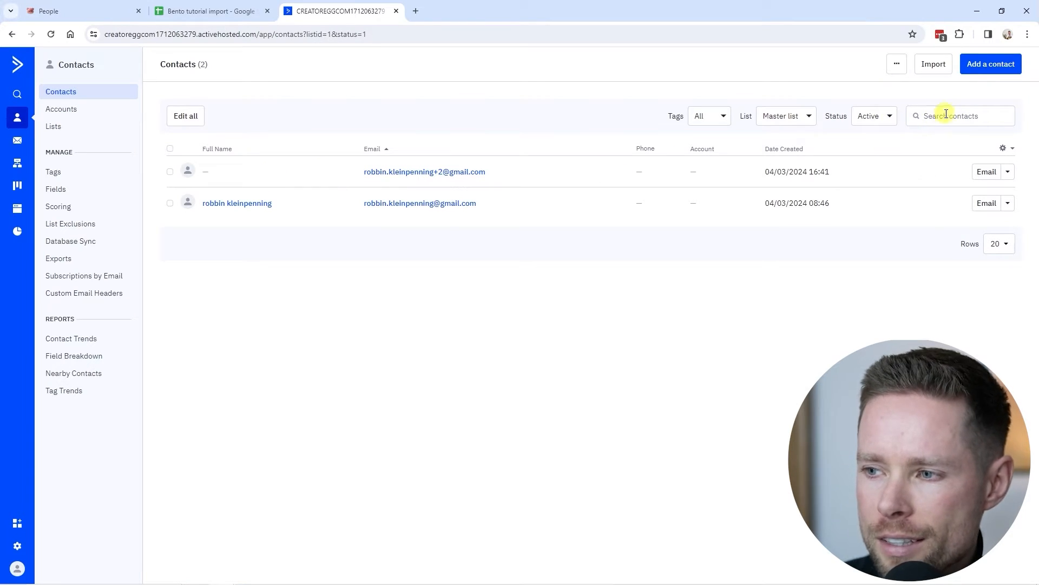
{"action": "left_click", "coordinate": [945, 115]}
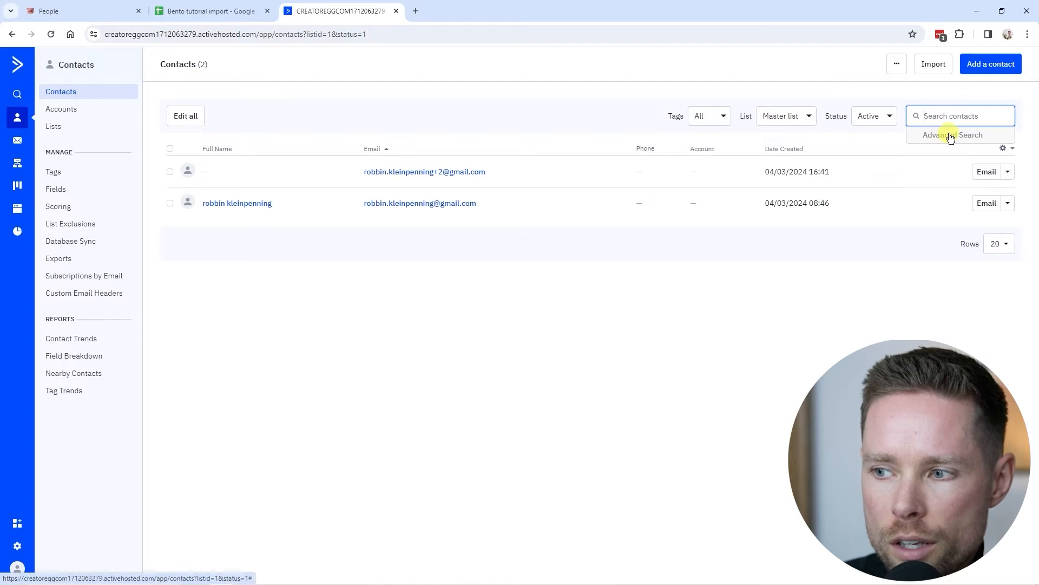
{"action": "left_click", "coordinate": [951, 135]}
{"action": "left_click", "coordinate": [305, 142]}
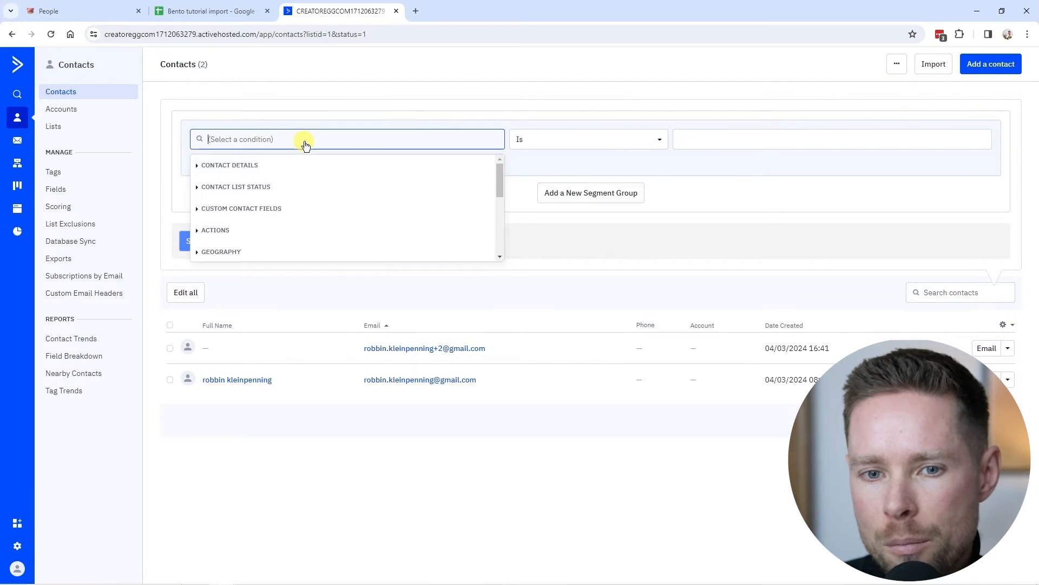
{"action": "type", "text": "open"}
{"action": "left_click", "coordinate": [220, 167]}
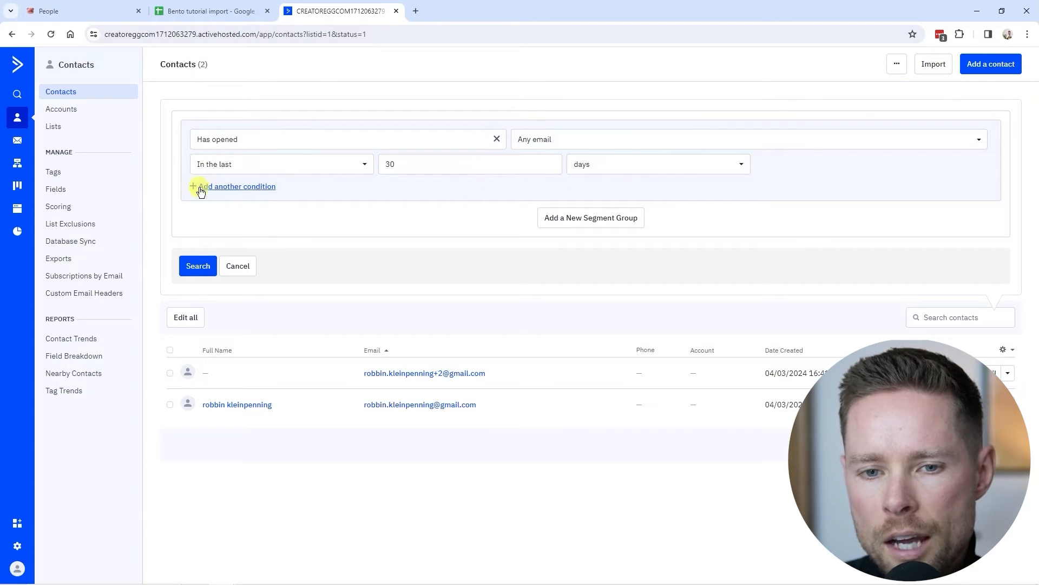
Step: Add an OR condition for contacts who Has clicked on a link, Any email and Any link, in the last 30 days
{"action": "left_click", "coordinate": [233, 187]}
{"action": "left_click", "coordinate": [222, 187]}
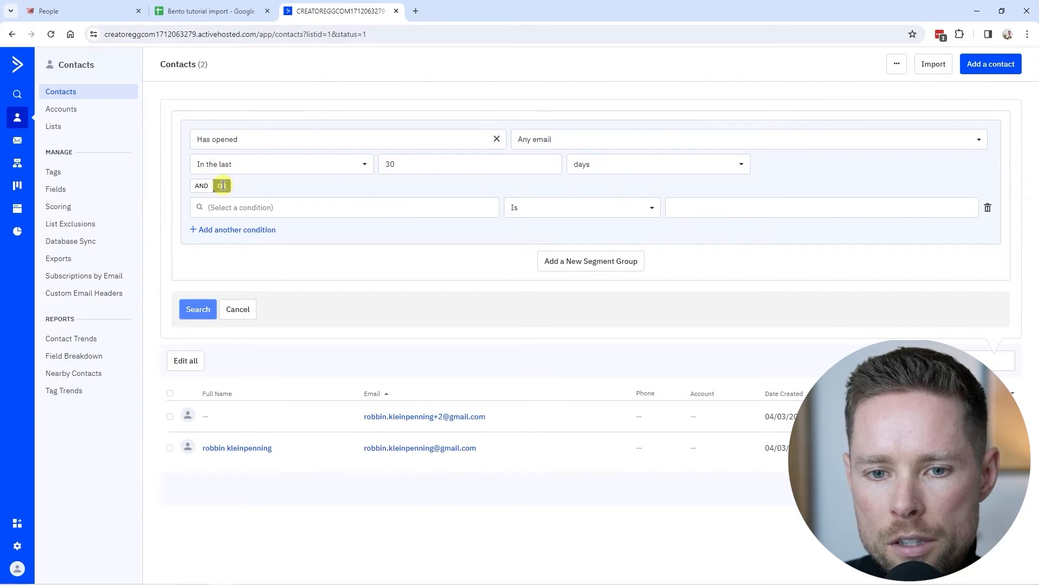
{"action": "left_click", "coordinate": [249, 207]}
{"action": "type", "text": "click"}
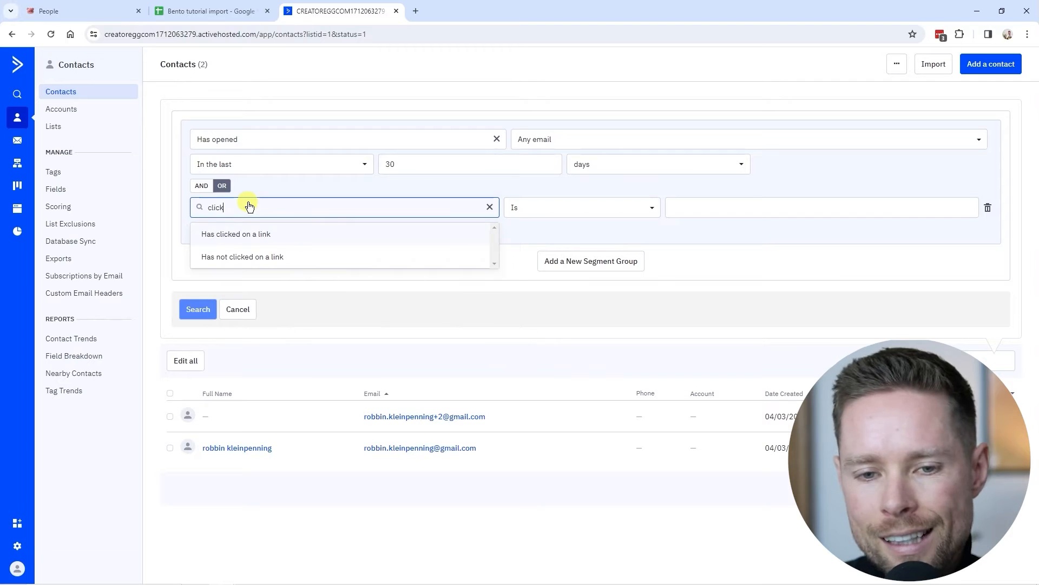
{"action": "left_click", "coordinate": [271, 233]}
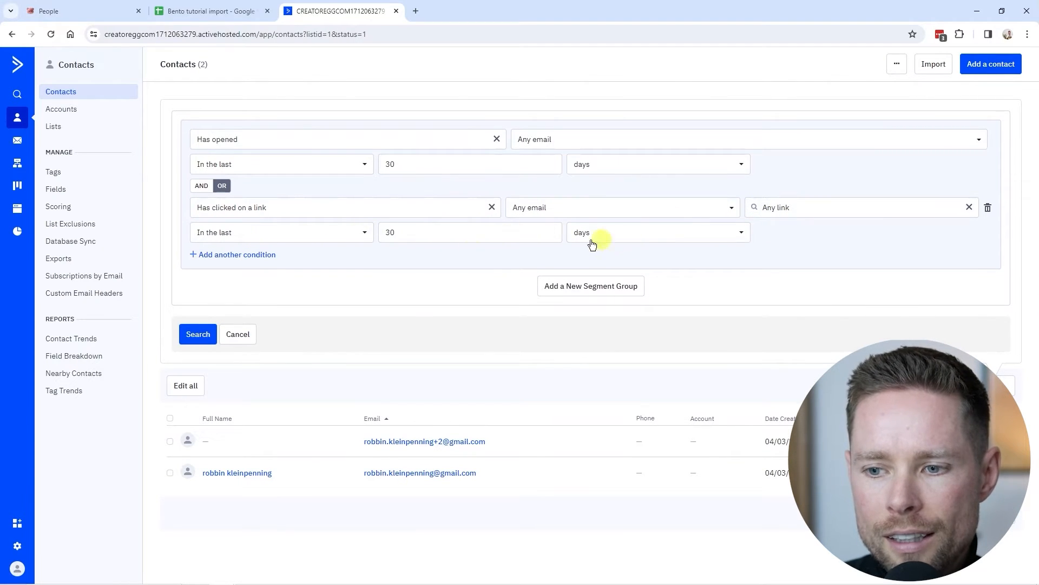
Step: Add a third OR condition, Has replied to Any email in the last 30 days, and run the search
{"action": "left_click", "coordinate": [219, 260]}
{"action": "left_click", "coordinate": [247, 280]}
{"action": "type", "text": "replied"}
{"action": "left_click", "coordinate": [241, 302]}
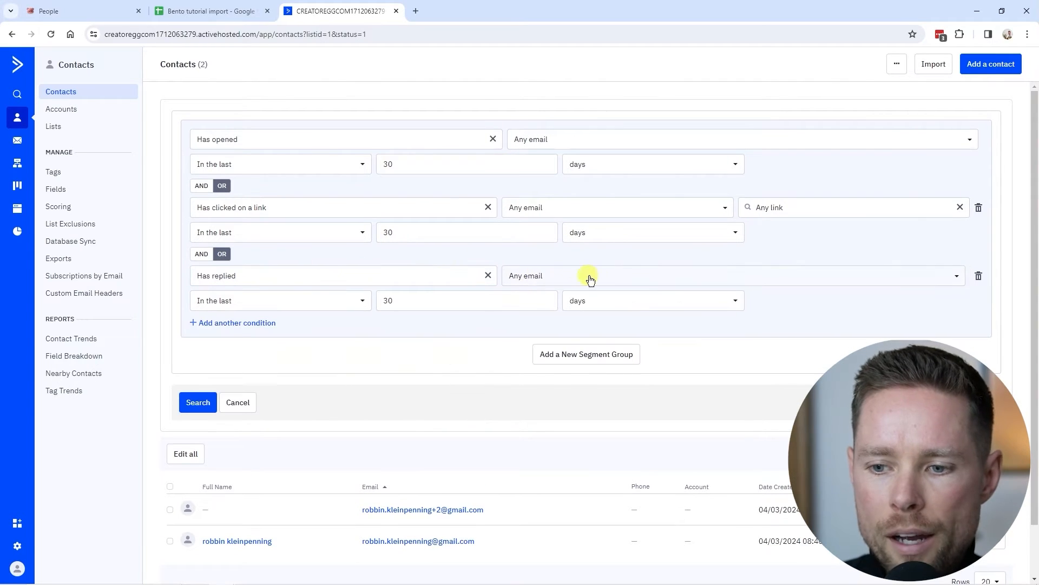
{"action": "left_click", "coordinate": [197, 403]}
Step: Check the search conditions, select all the listed contacts and open them for bulk editing
{"action": "scroll", "coordinate": [190, 410], "scroll_direction": "down", "scroll_amount": 1}
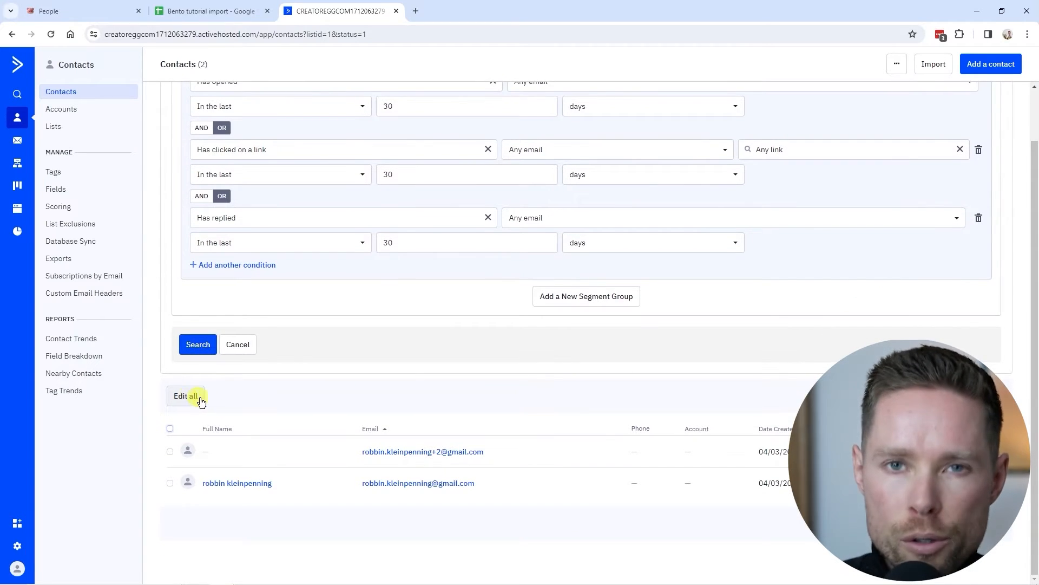
{"action": "scroll", "coordinate": [194, 400], "scroll_direction": "up", "scroll_amount": 1}
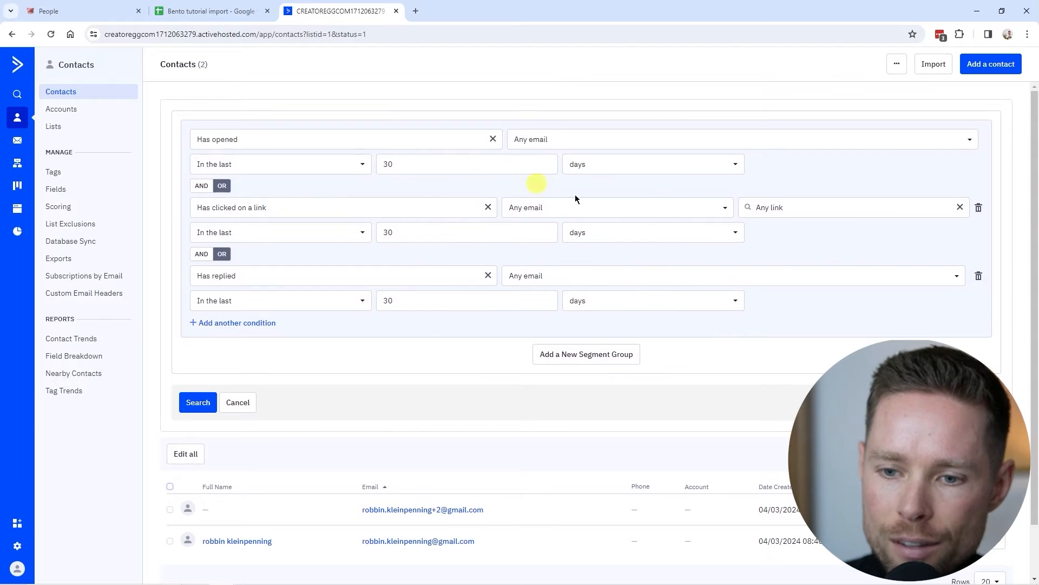
{"action": "scroll", "coordinate": [197, 415], "scroll_direction": "down", "scroll_amount": 1}
{"action": "left_click", "coordinate": [171, 430]}
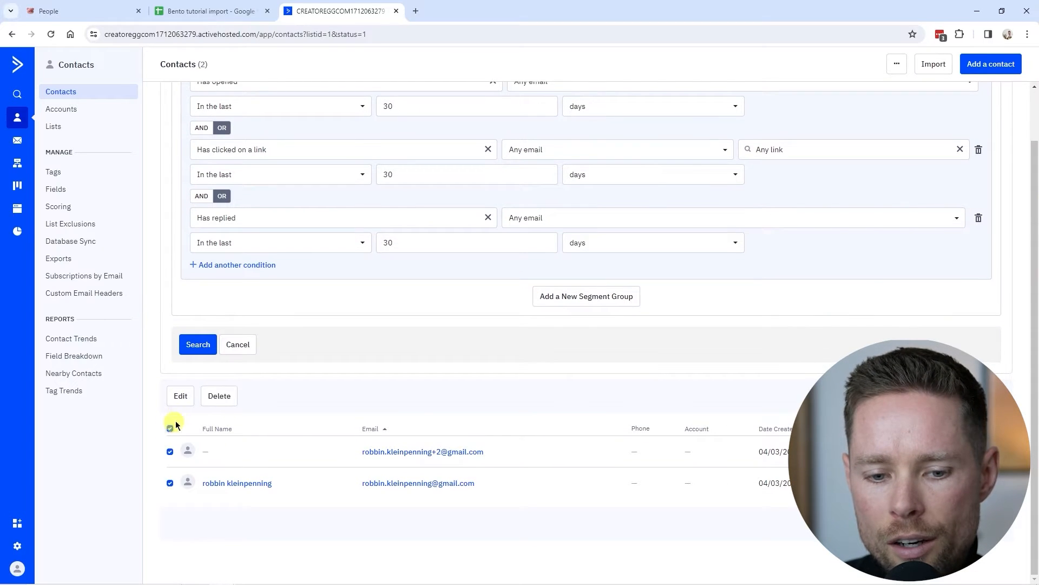
{"action": "left_click", "coordinate": [180, 396]}
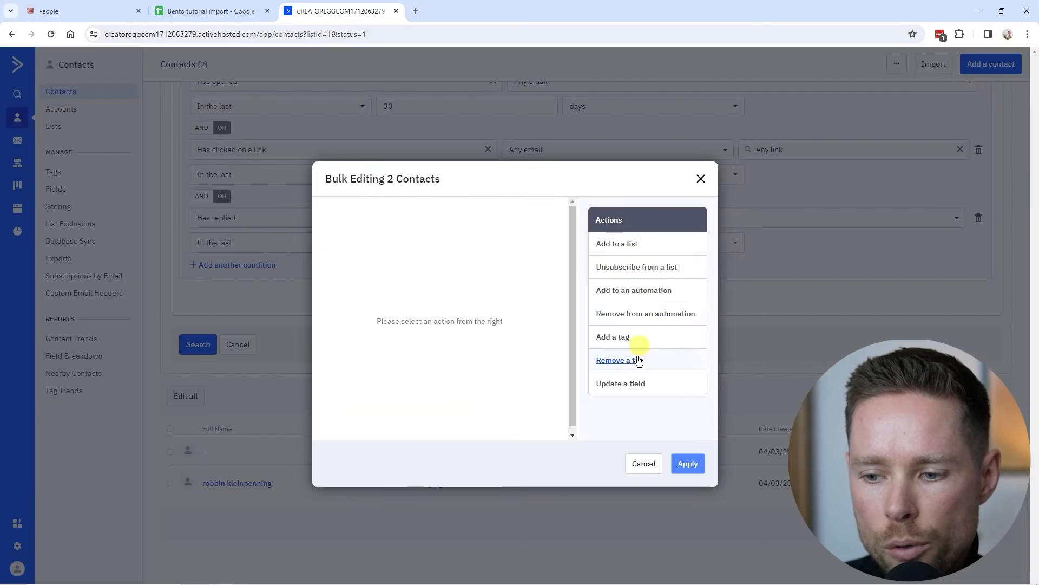
Step: Add a bulk action that updates the Engagement rate field to Active in the last 30 days
{"action": "left_click", "coordinate": [614, 387]}
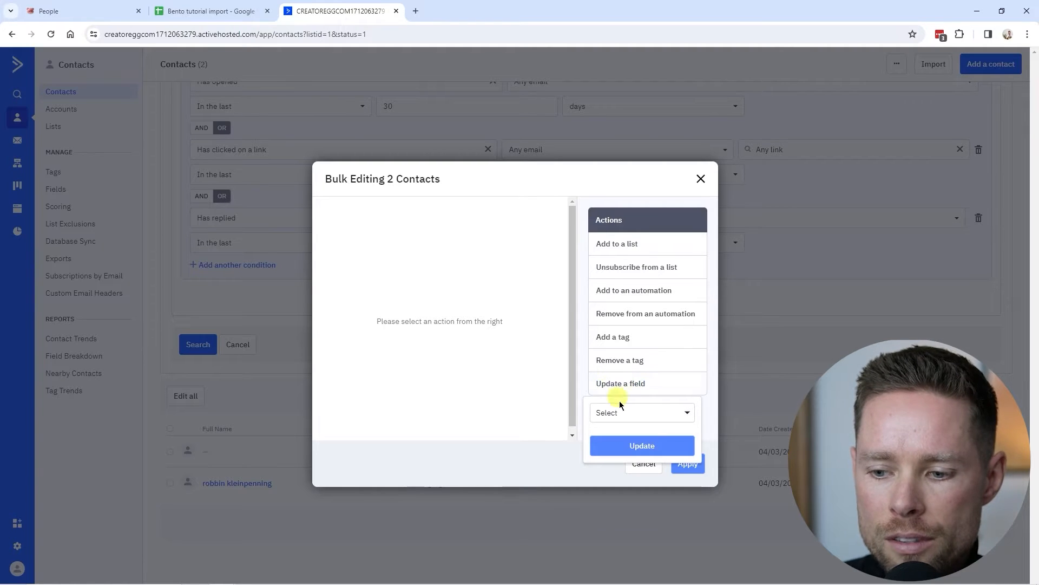
{"action": "left_click", "coordinate": [621, 412]}
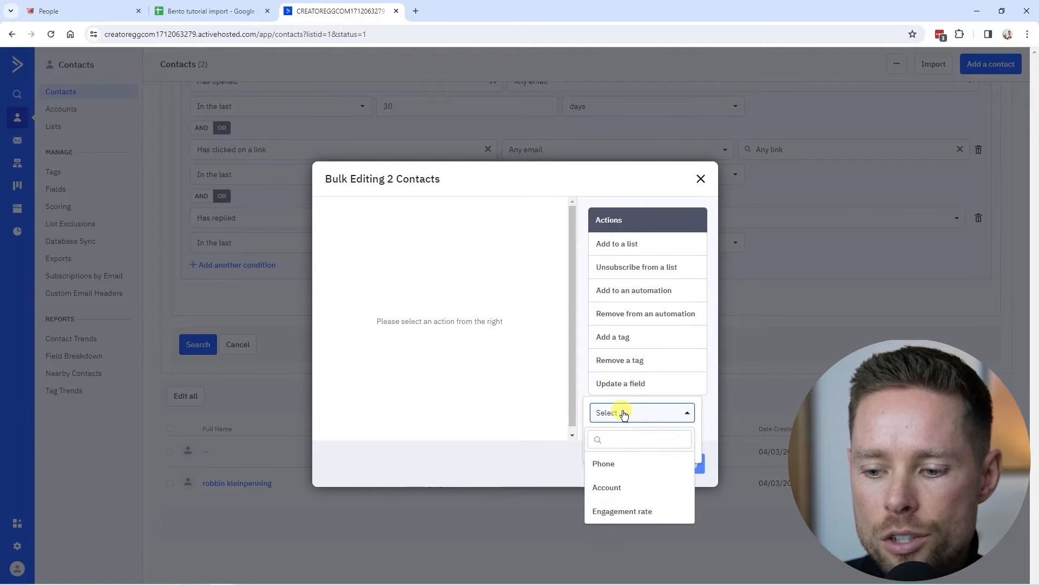
{"action": "left_click", "coordinate": [628, 512]}
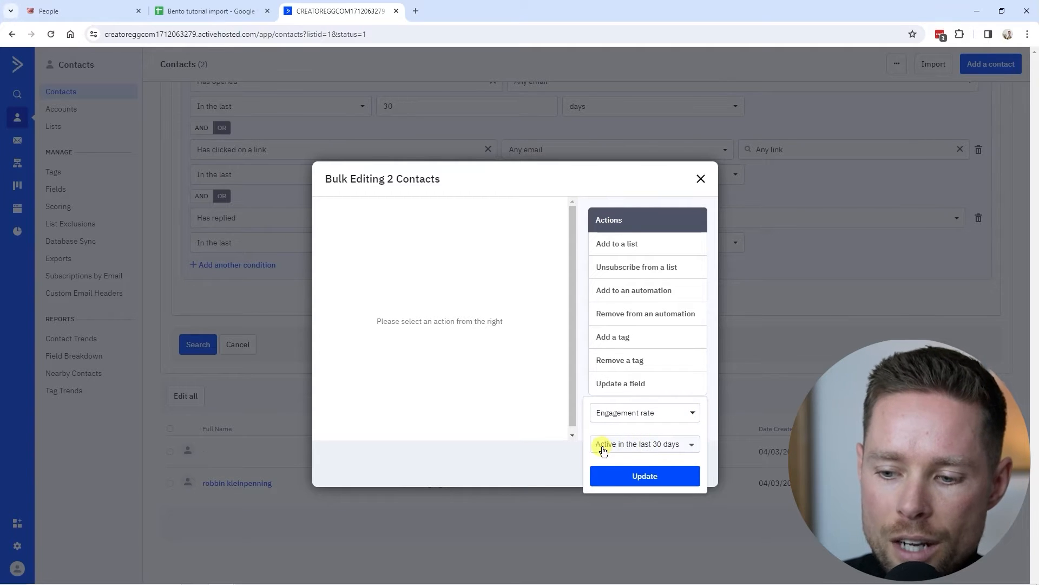
{"action": "left_click", "coordinate": [657, 446]}
{"action": "left_click", "coordinate": [629, 458]}
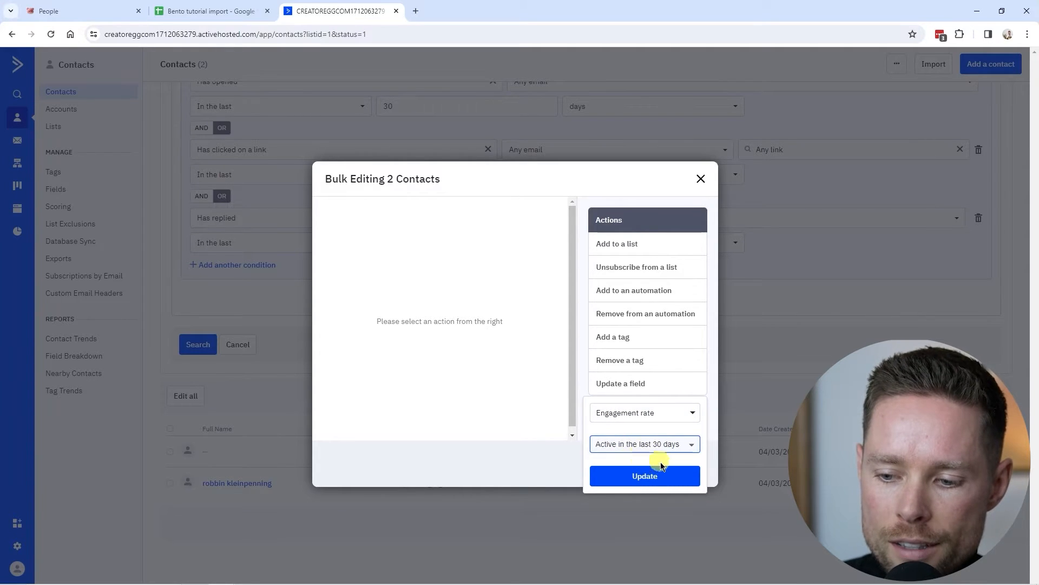
{"action": "left_click", "coordinate": [645, 476]}
Step: Apply the Engagement rate bulk edit to the two contacts and confirm the changes
{"action": "left_click", "coordinate": [688, 464]}
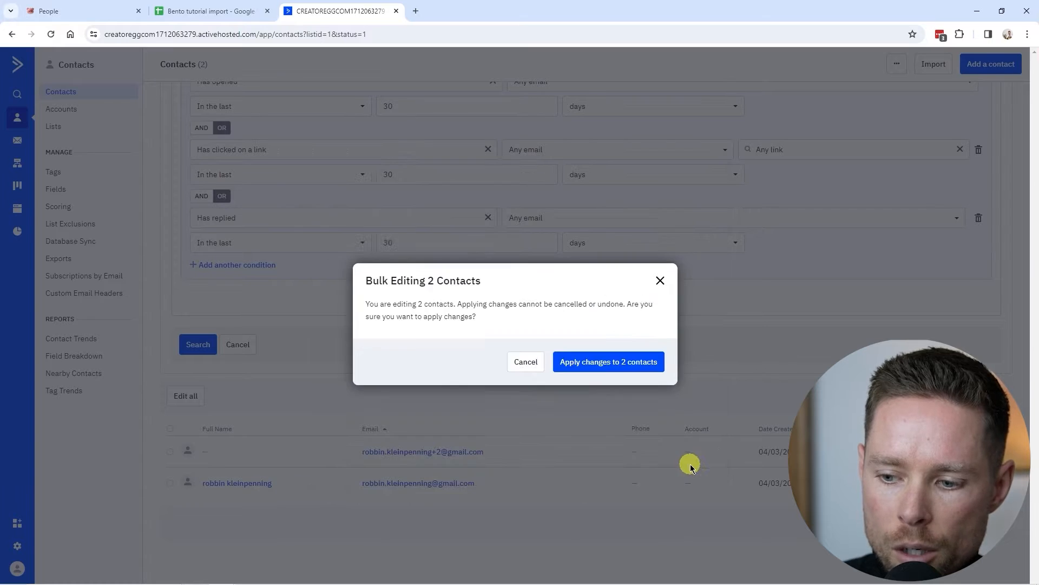
{"action": "triple_click", "coordinate": [492, 288]}
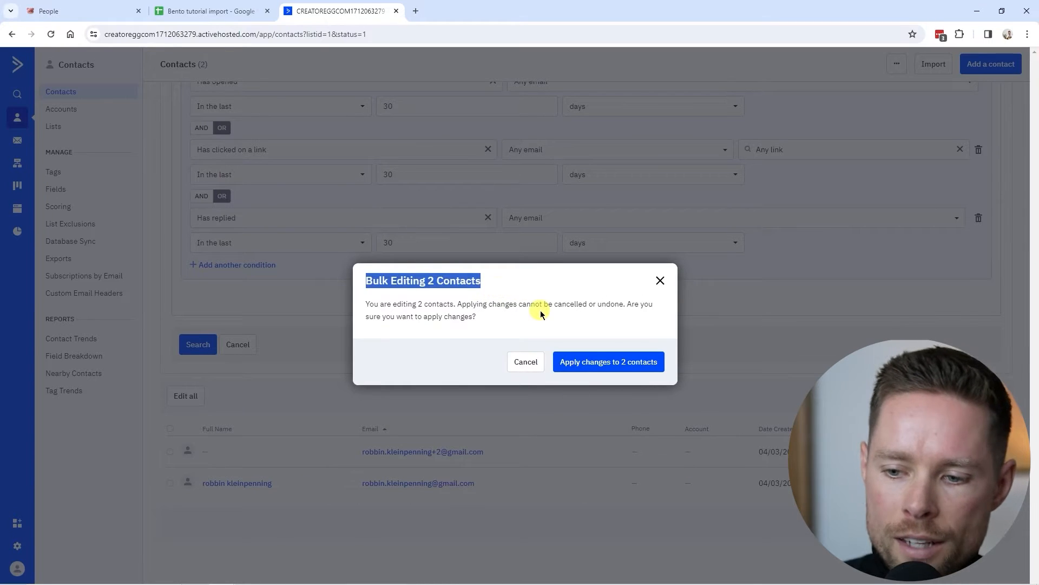
{"action": "left_click", "coordinate": [623, 364]}
{"action": "left_click", "coordinate": [623, 363]}
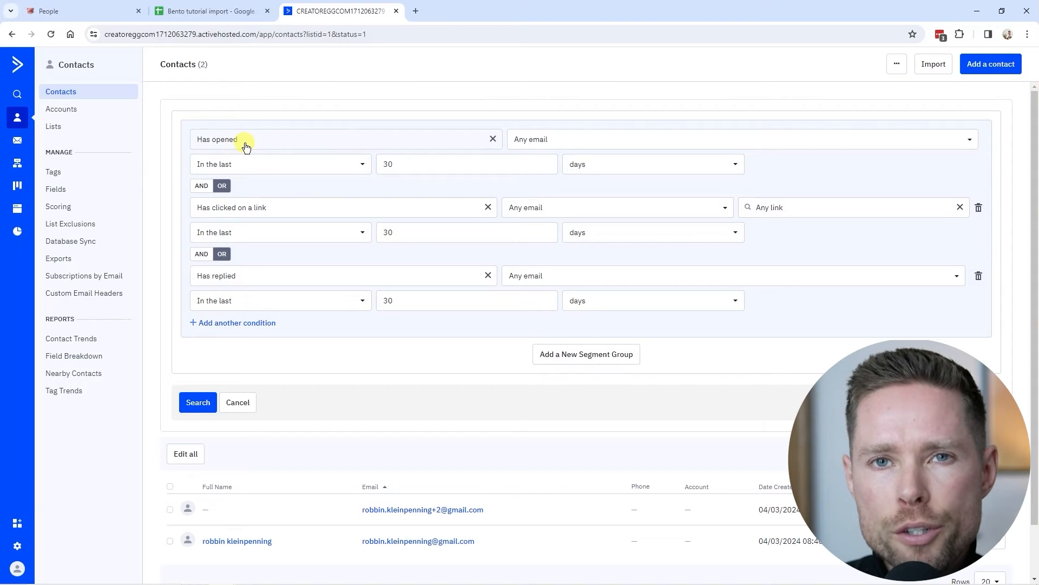
Step: Change the first search condition from Has opened to Has not opened
{"action": "left_click", "coordinate": [249, 142]}
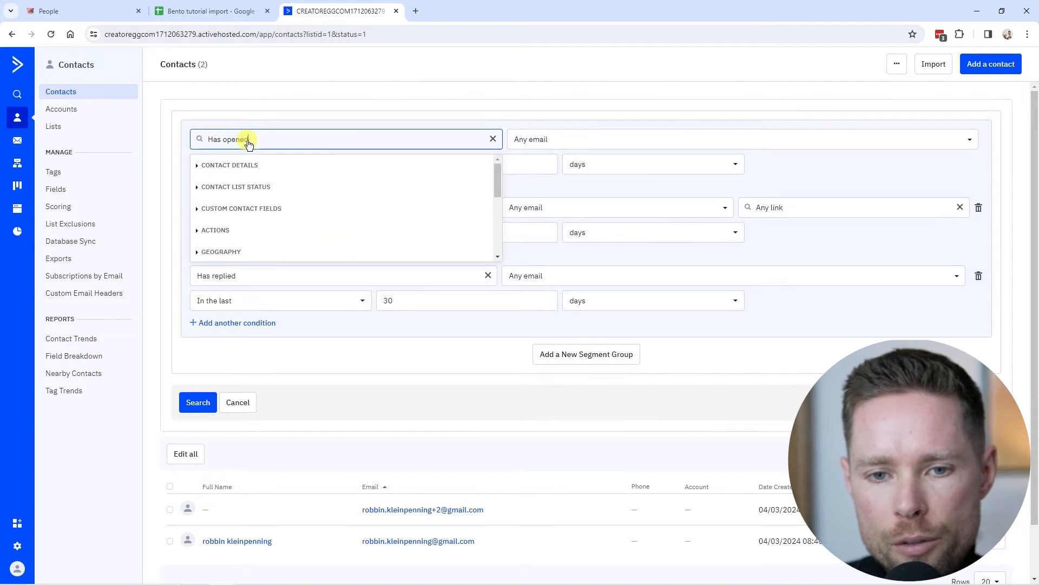
{"action": "type", "text": "Has not"}
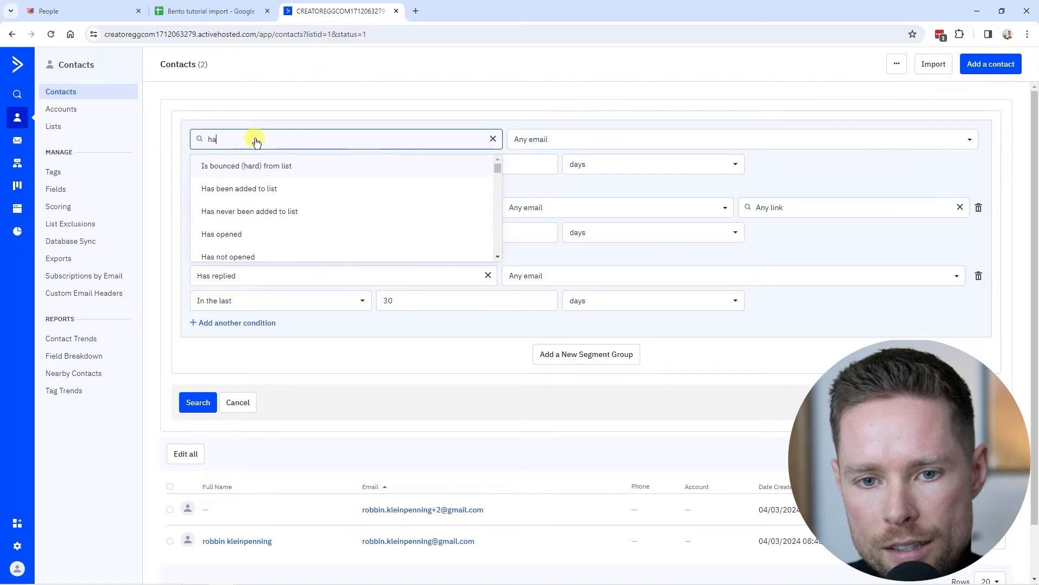
{"action": "left_click", "coordinate": [282, 167]}
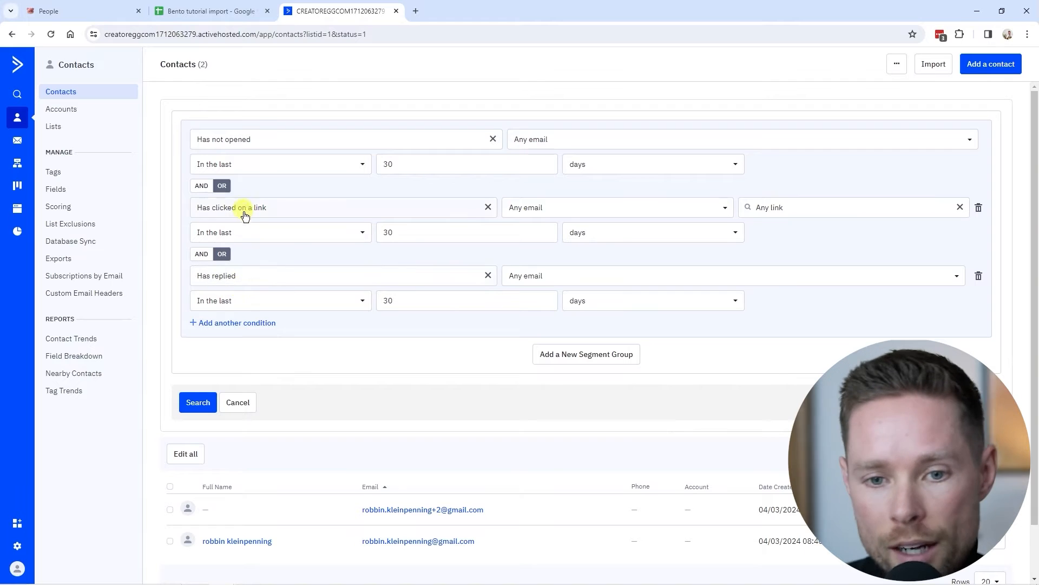
Step: Try a bulk edit setting all contacts' Engagement rate to In-active in the last 30 days, closing it without applying
{"action": "left_click", "coordinate": [182, 455]}
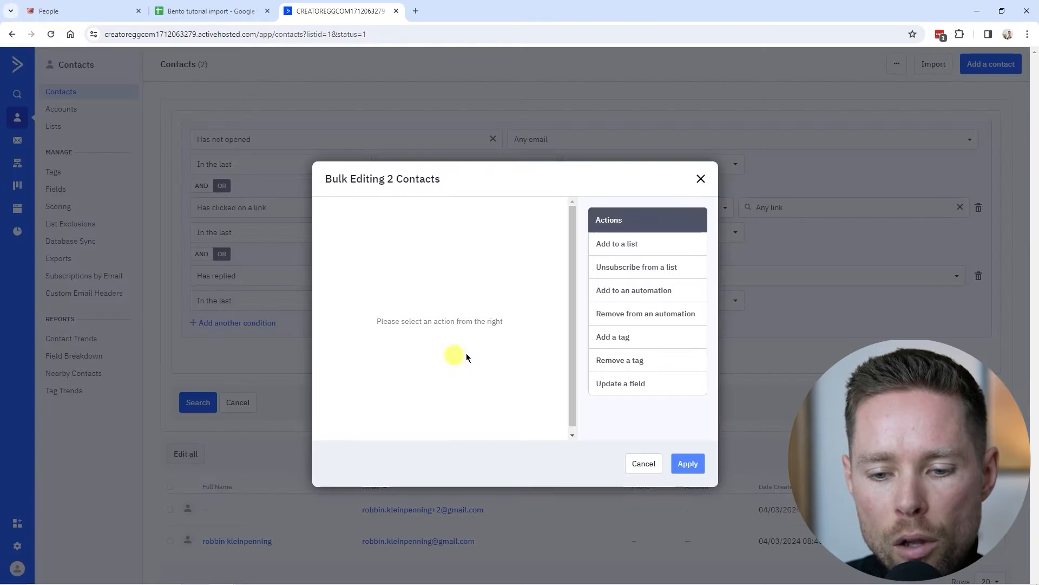
{"action": "left_click", "coordinate": [613, 383]}
{"action": "left_click", "coordinate": [630, 414]}
{"action": "left_click", "coordinate": [620, 510]}
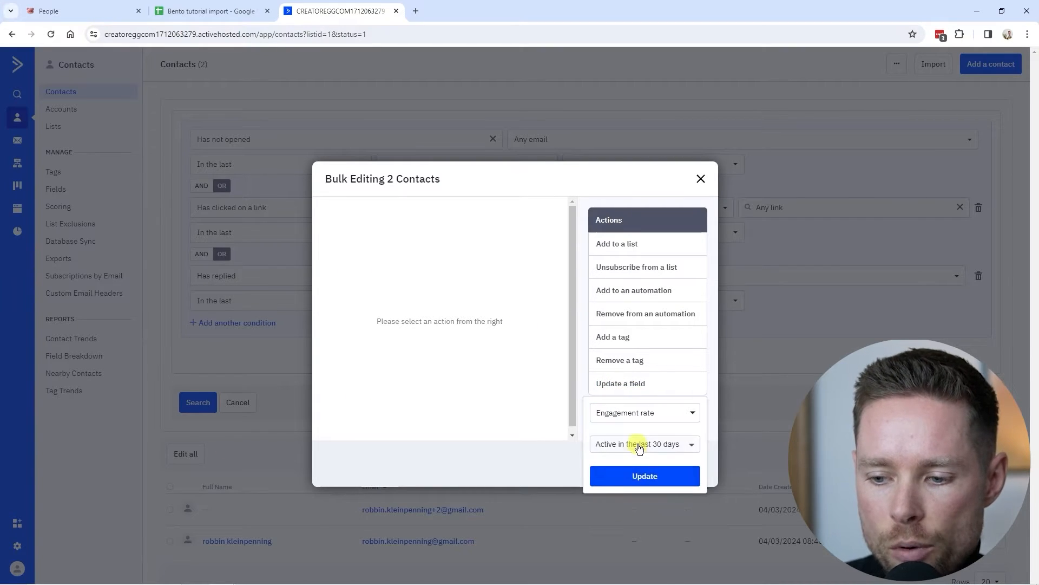
{"action": "left_click", "coordinate": [636, 444]}
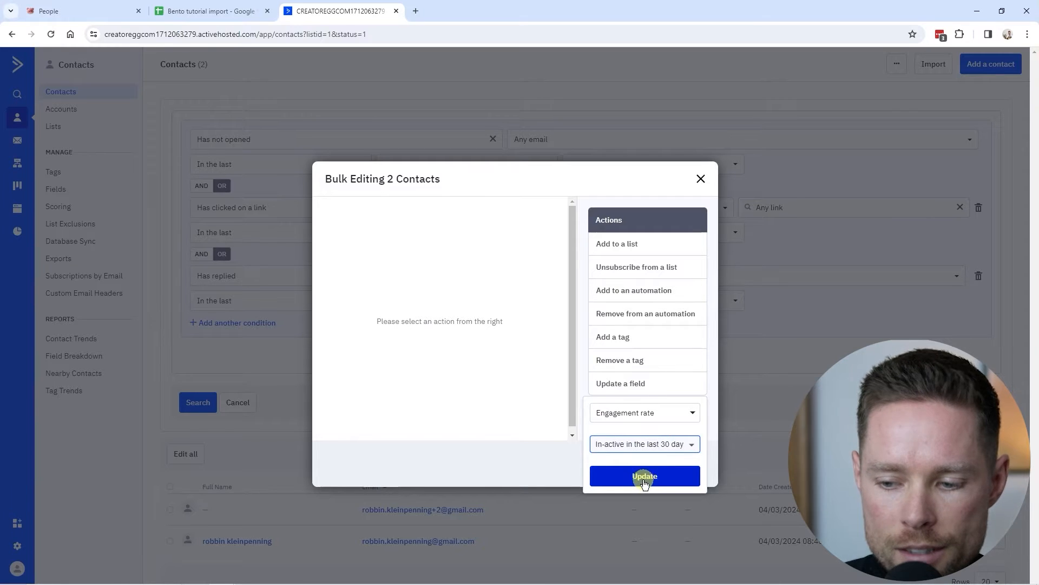
{"action": "left_click", "coordinate": [701, 179]}
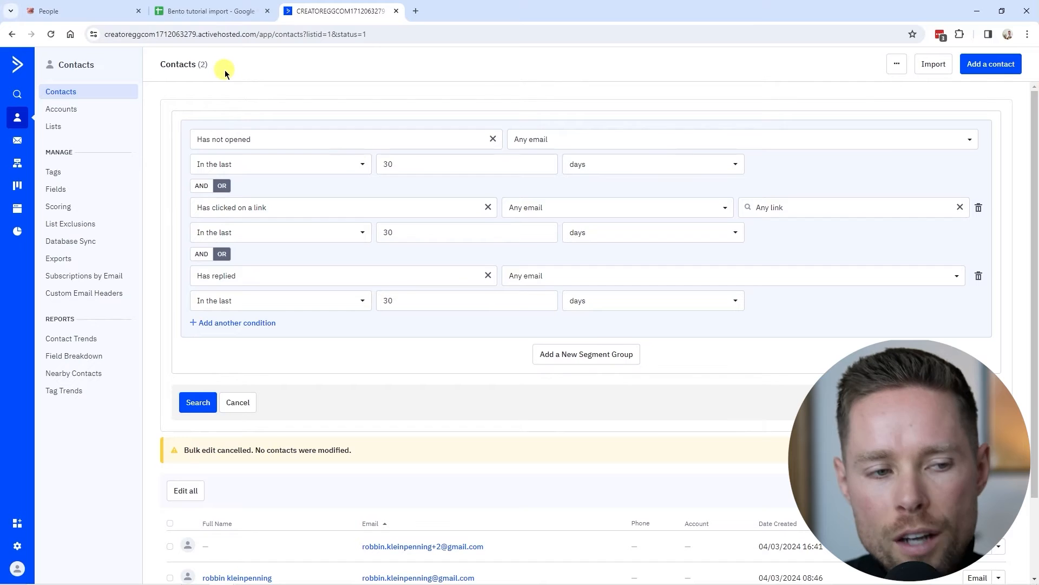
Step: Switch to the Bento tutorial import sheet in Google Sheets and review the contacts' Emails sent, Opened and Clicked data
{"action": "left_click", "coordinate": [217, 11]}
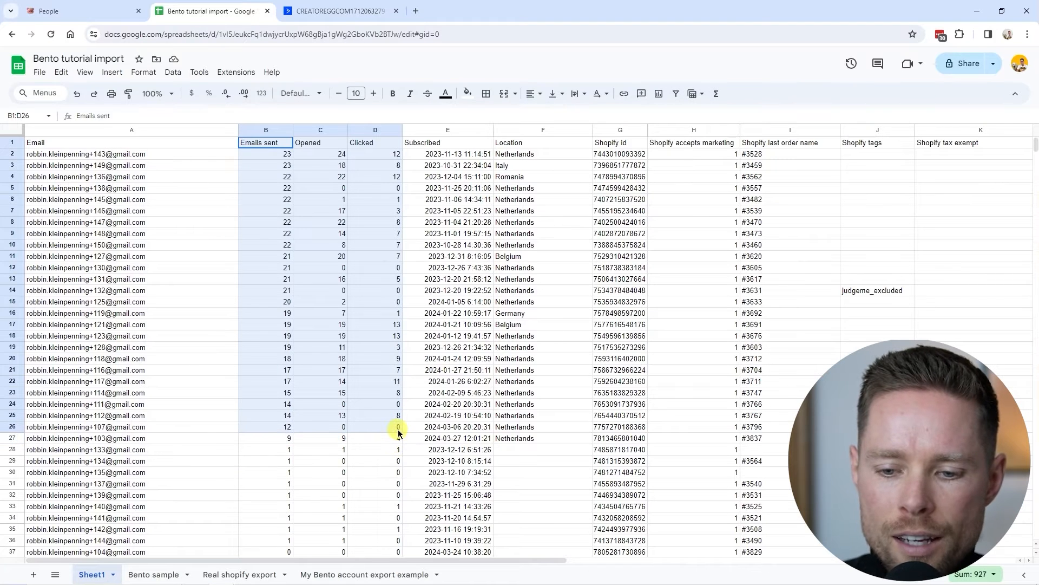
{"action": "left_click", "coordinate": [251, 170]}
{"action": "left_click_drag", "start_coordinate": [266, 143], "coordinate": [379, 404]}
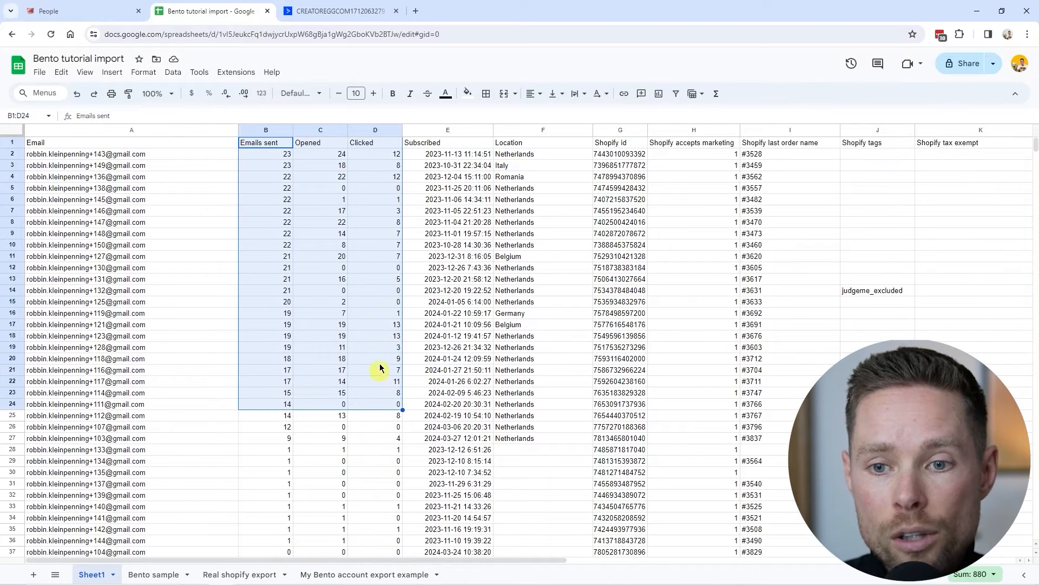
{"action": "left_click", "coordinate": [361, 267]}
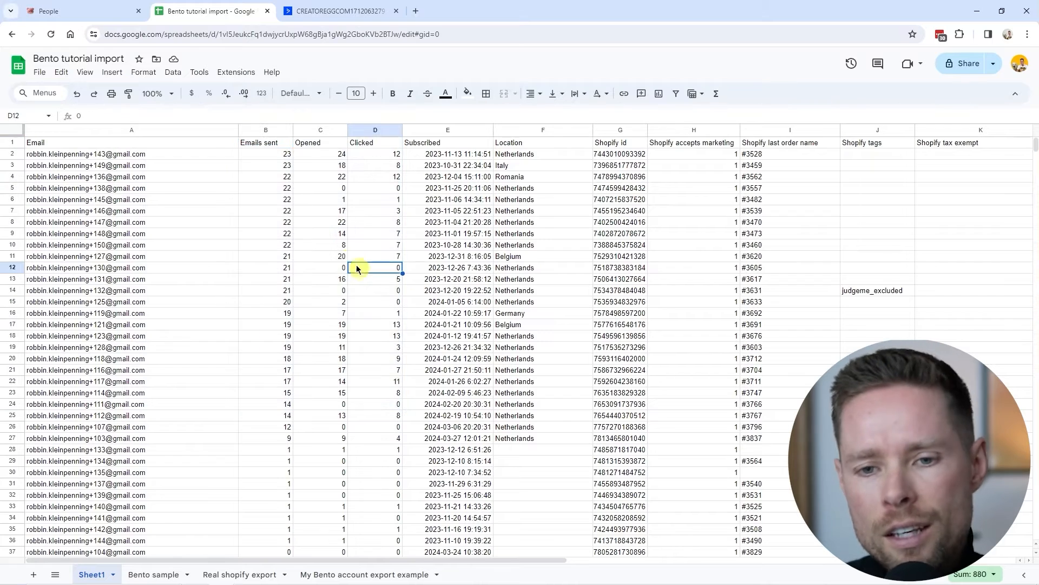
Step: Examine the Engagement rate column in Sheet1 of the Bento tutorial import spreadsheet
{"action": "left_click", "coordinate": [280, 154]}
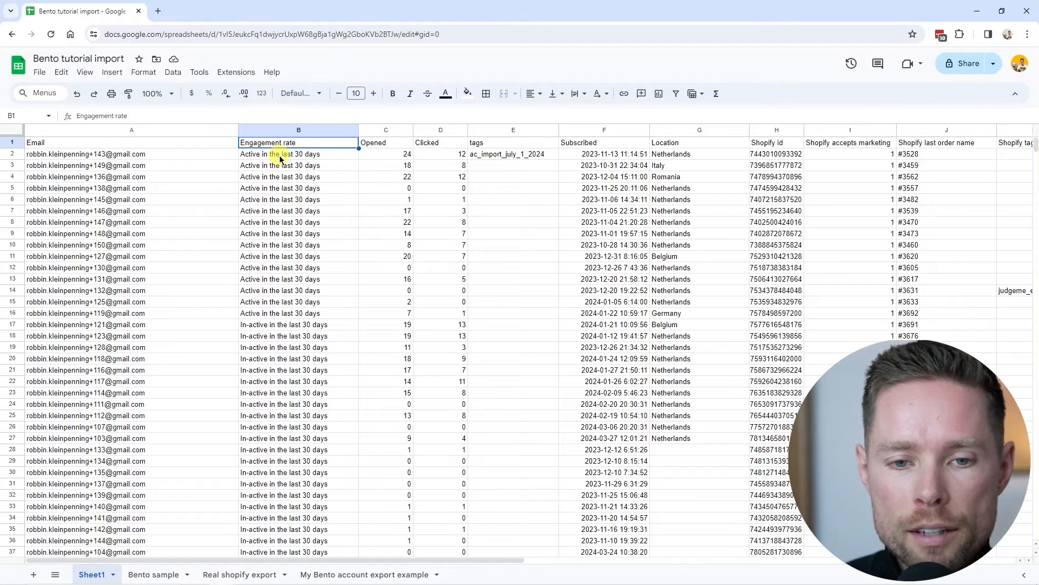
{"action": "left_click", "coordinate": [280, 156]}
{"action": "left_click", "coordinate": [274, 134]}
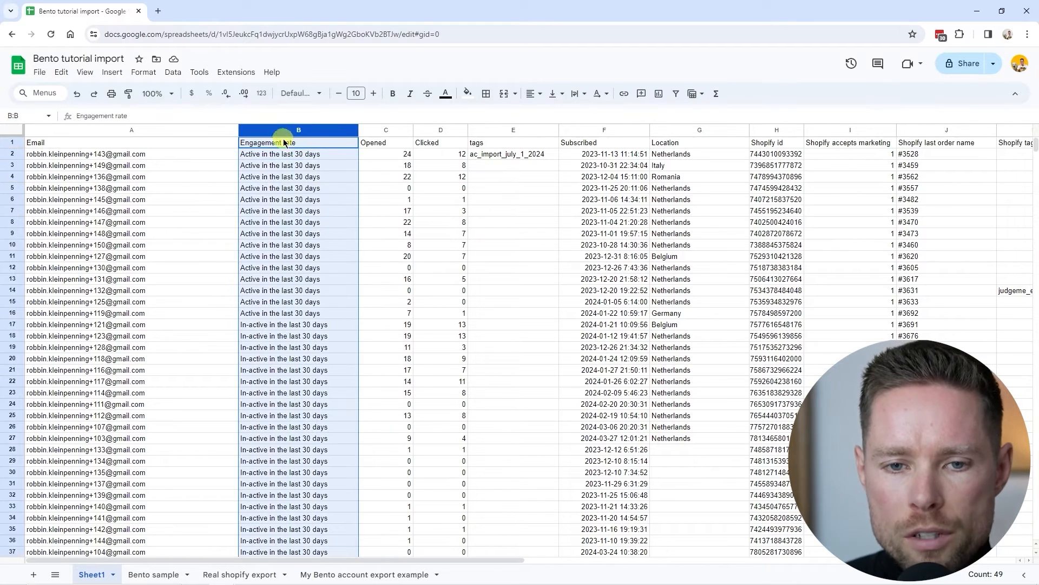
Step: Inspect the Engagement rate header, its Active and In-active in the last 30 days entries, and the Email header
{"action": "left_click", "coordinate": [269, 160]}
{"action": "left_click", "coordinate": [245, 142]}
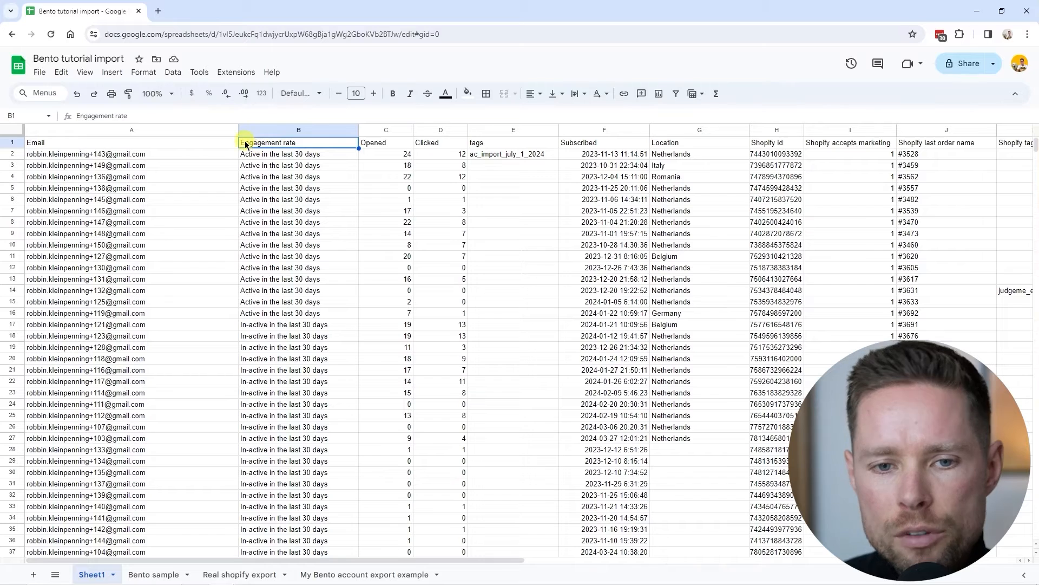
{"action": "left_click", "coordinate": [251, 157]}
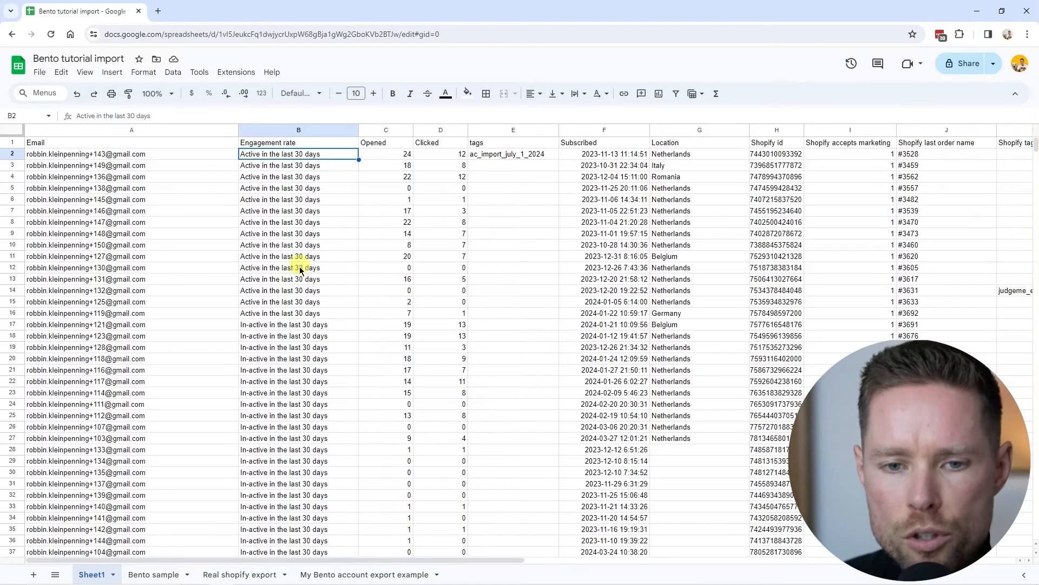
{"action": "left_click", "coordinate": [276, 324]}
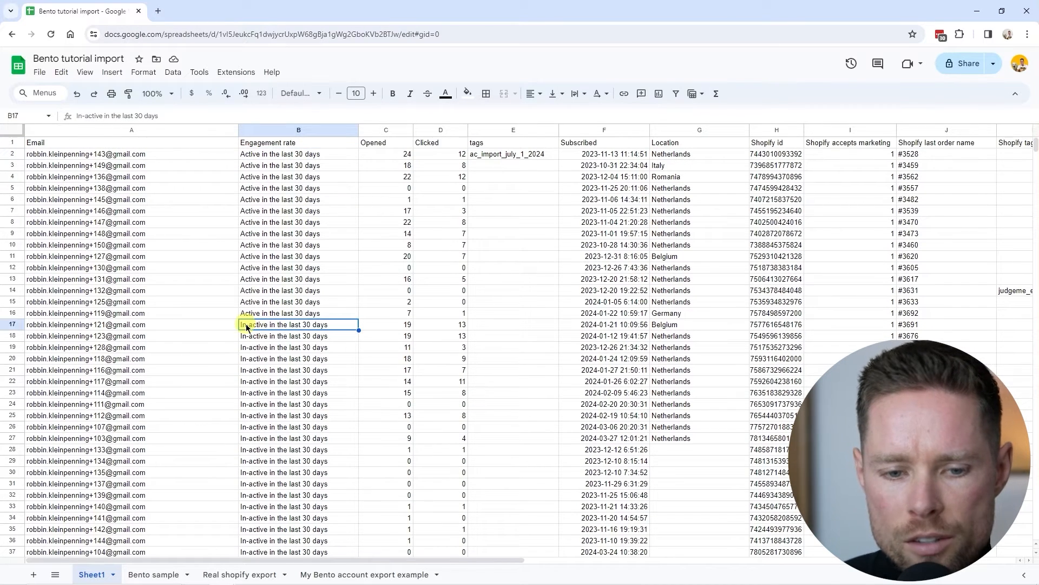
{"action": "scroll", "coordinate": [307, 347], "scroll_direction": "down", "scroll_amount": 5}
{"action": "scroll", "coordinate": [314, 363], "scroll_direction": "up", "scroll_amount": 5}
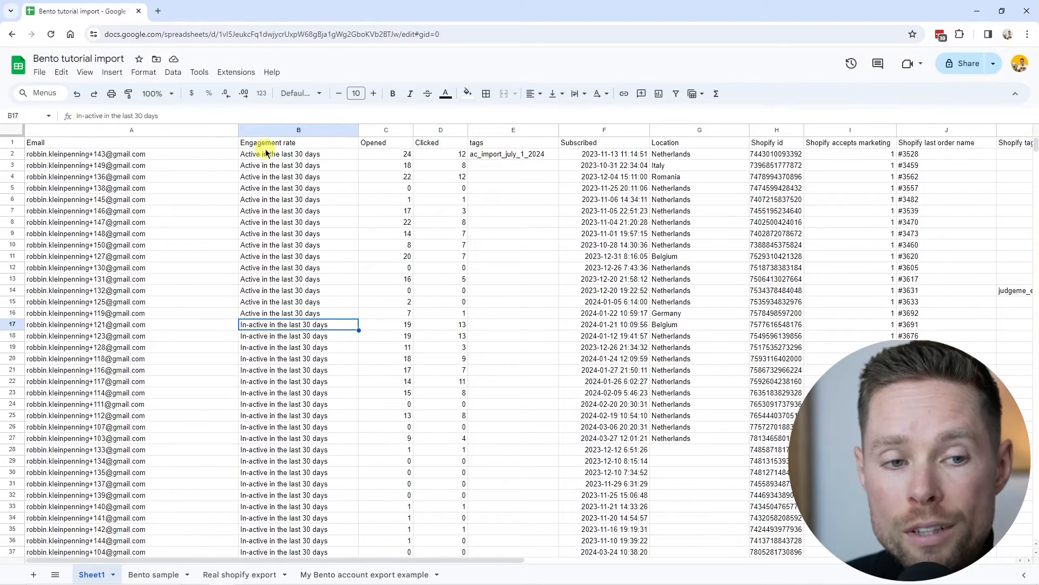
{"action": "left_click_drag", "start_coordinate": [41, 145], "coordinate": [219, 145]}
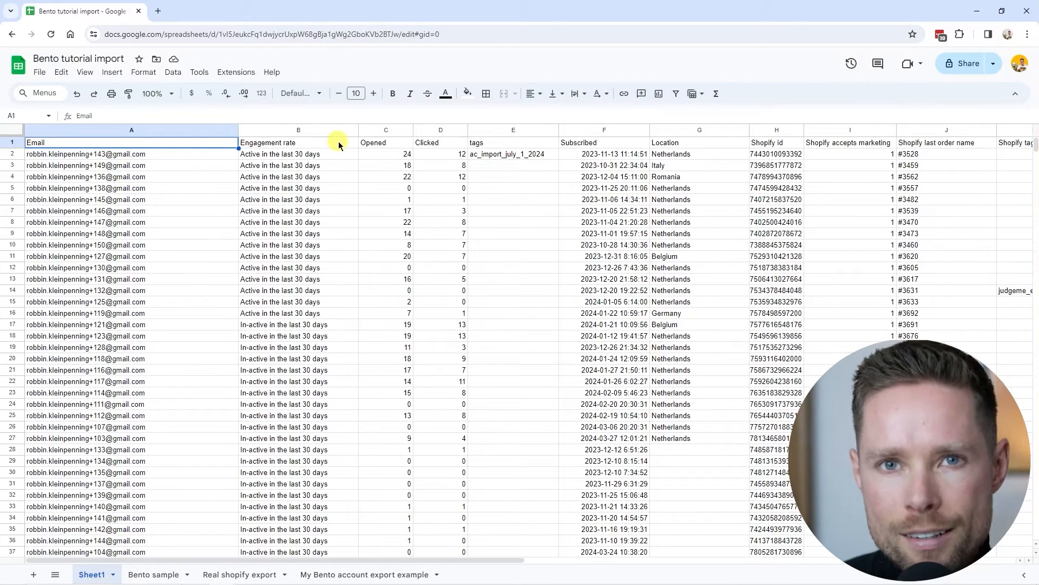
Step: Replace the space in the Engagement rate header in B1 with an underscore, making it Engagement_rate
{"action": "left_click", "coordinate": [281, 142]}
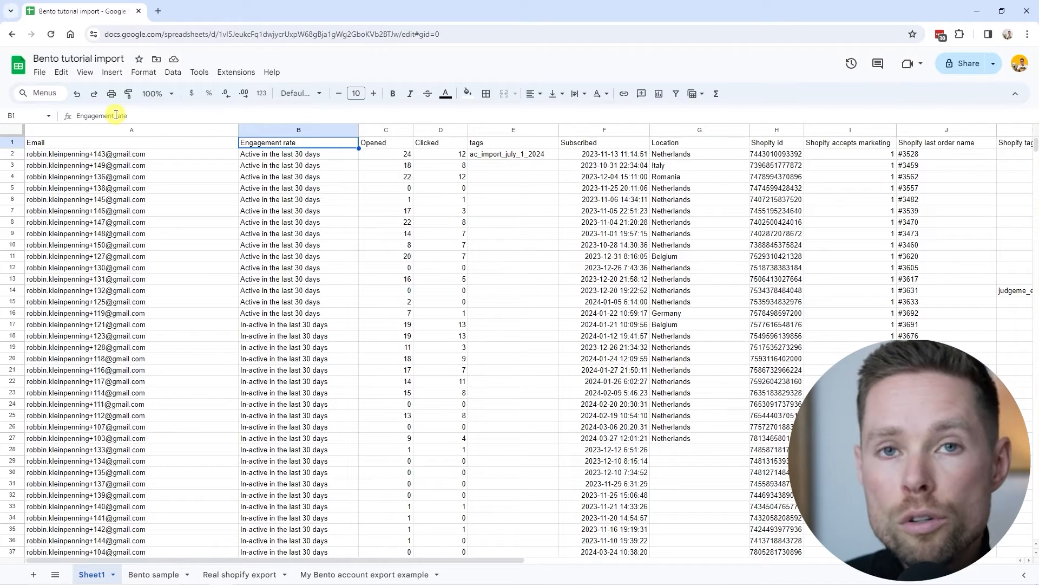
{"action": "left_click", "coordinate": [115, 116]}
{"action": "key", "text": "BackSpace"}
{"action": "type", "text": "_"}
{"action": "key", "text": "Return"}
{"action": "key", "text": "Down"}
{"action": "key", "text": "Down"}
{"action": "key", "text": "Down"}
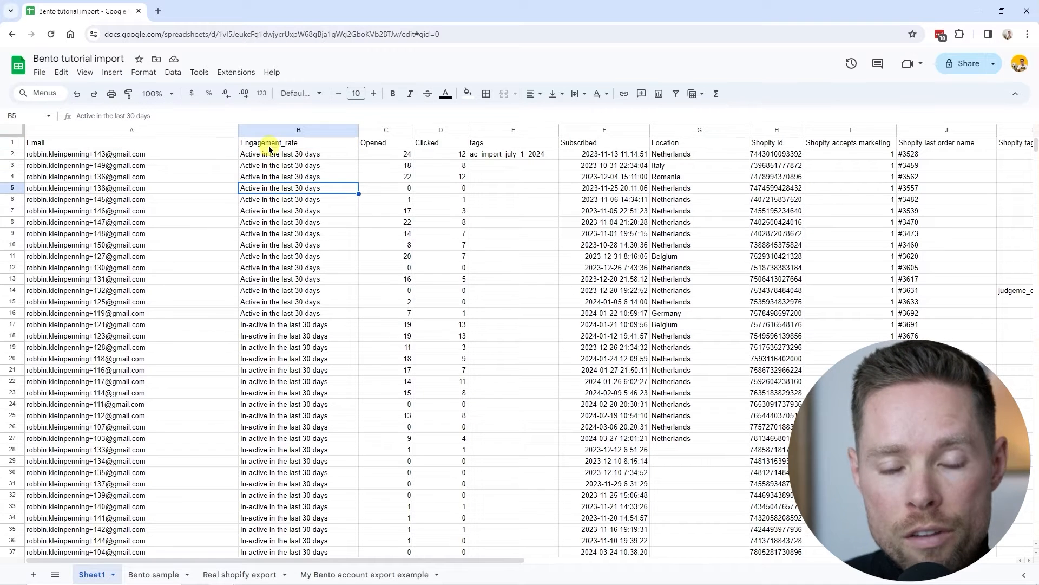
Step: Change the first letter of the B1 header to lowercase so it reads engagement_rate
{"action": "left_click", "coordinate": [269, 146]}
{"action": "left_click", "coordinate": [80, 116]}
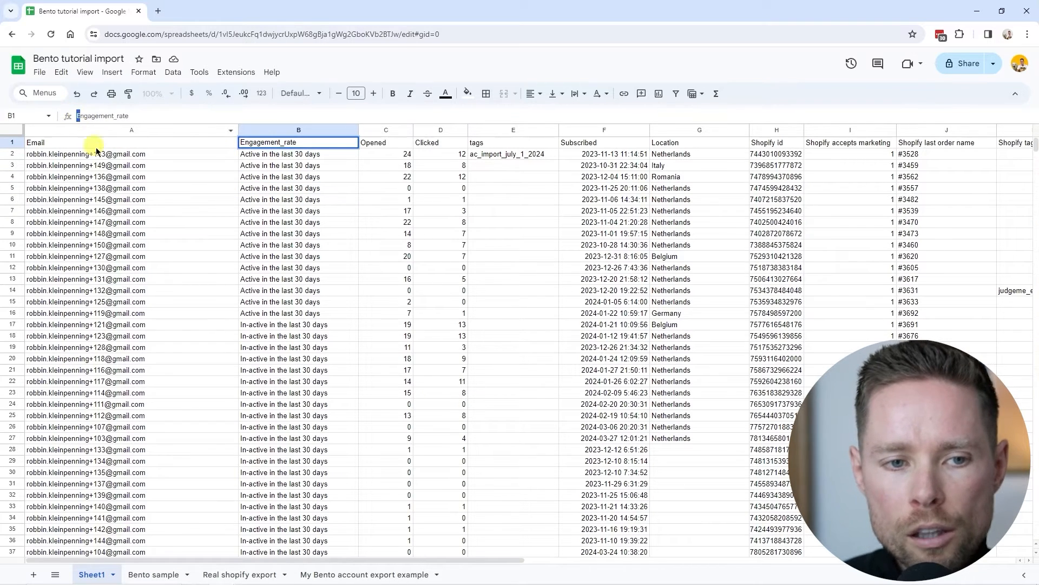
{"action": "type", "text": "e"}
{"action": "key", "text": "Return"}
{"action": "key", "text": "Down"}
{"action": "key", "text": "Down"}
{"action": "key", "text": "Down"}
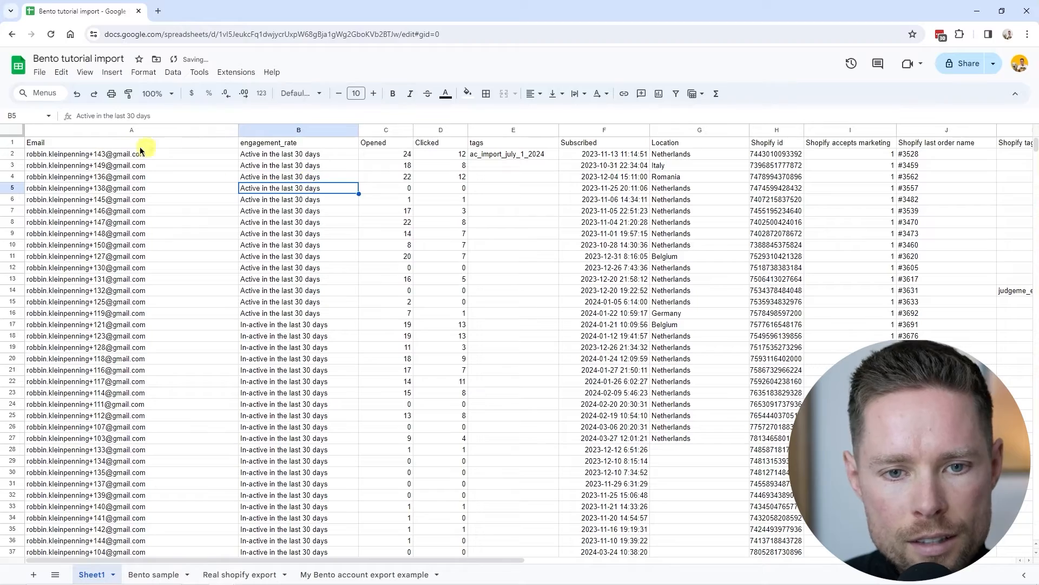
Step: Insert one empty row above the header row of Sheet1
{"action": "left_click", "coordinate": [14, 143]}
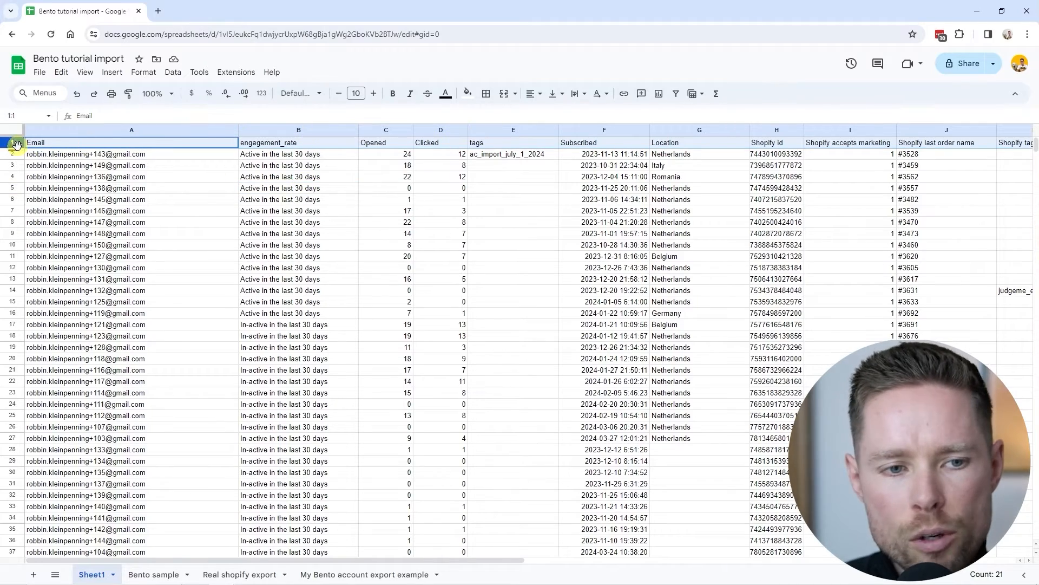
{"action": "scroll", "coordinate": [92, 220], "scroll_direction": "right", "scroll_amount": 10}
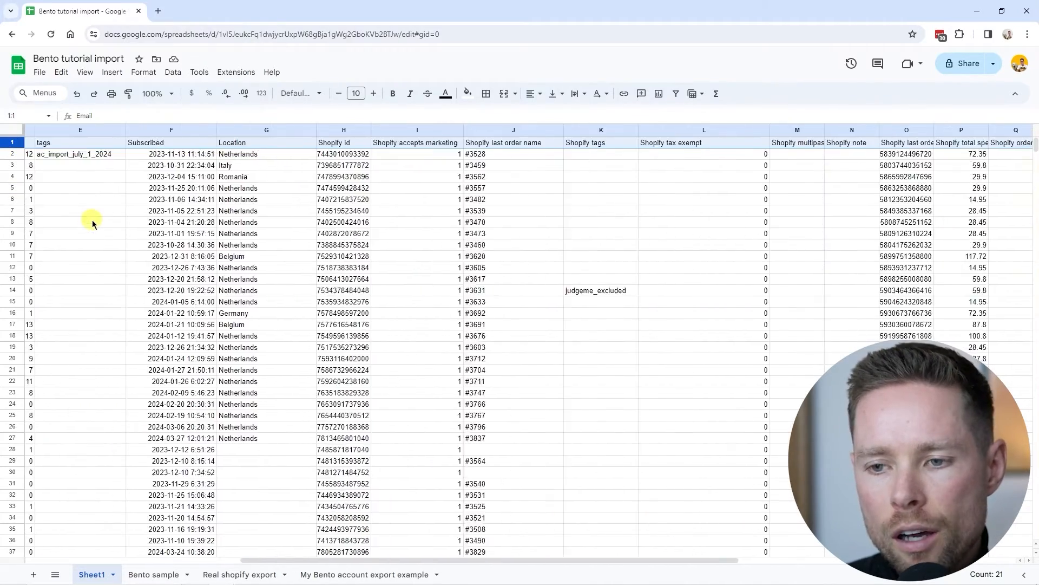
{"action": "scroll", "coordinate": [121, 227], "scroll_direction": "left", "scroll_amount": 10}
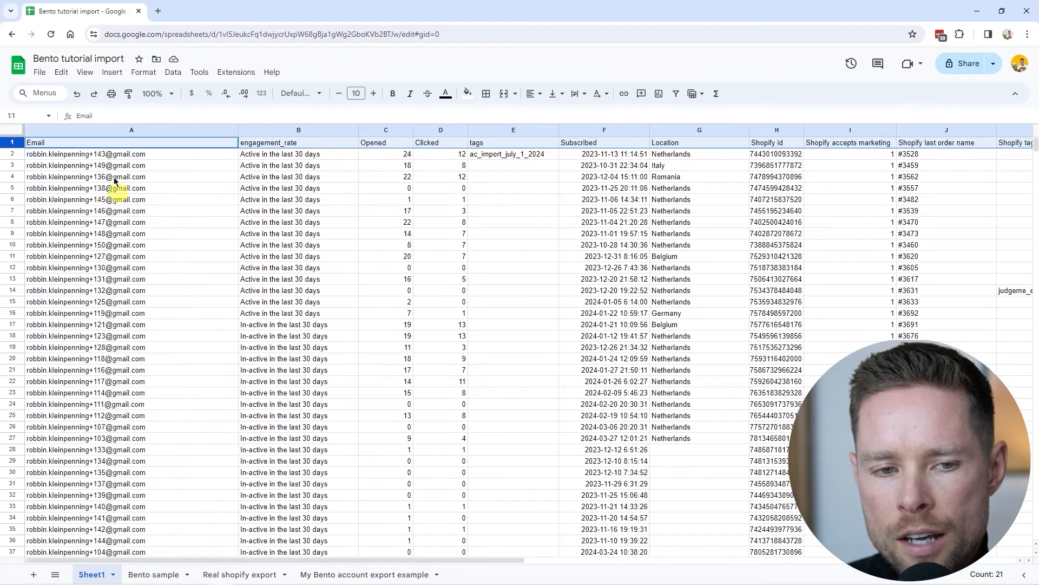
{"action": "right_click", "coordinate": [12, 143]}
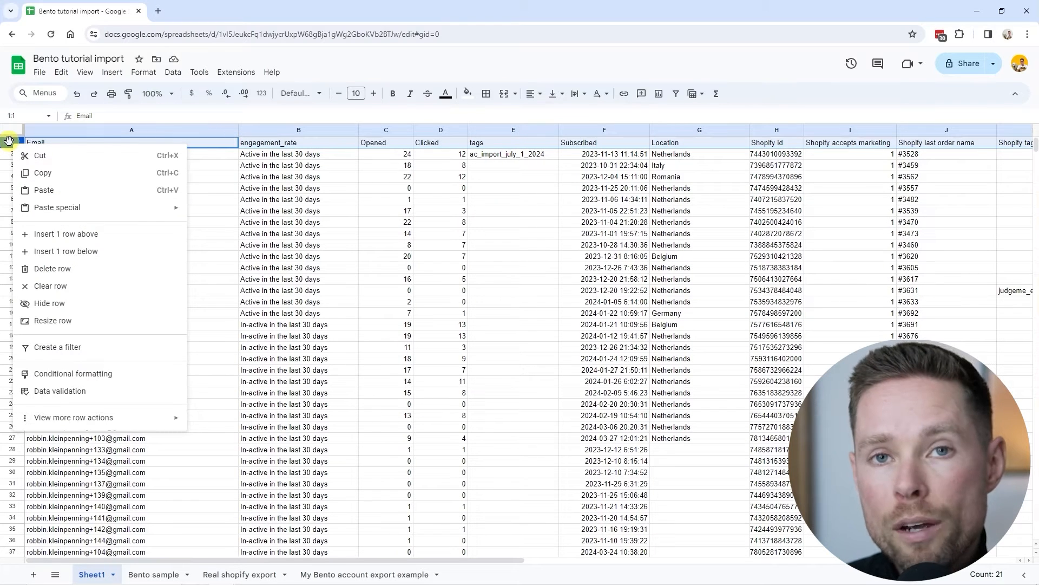
{"action": "left_click", "coordinate": [5, 143]}
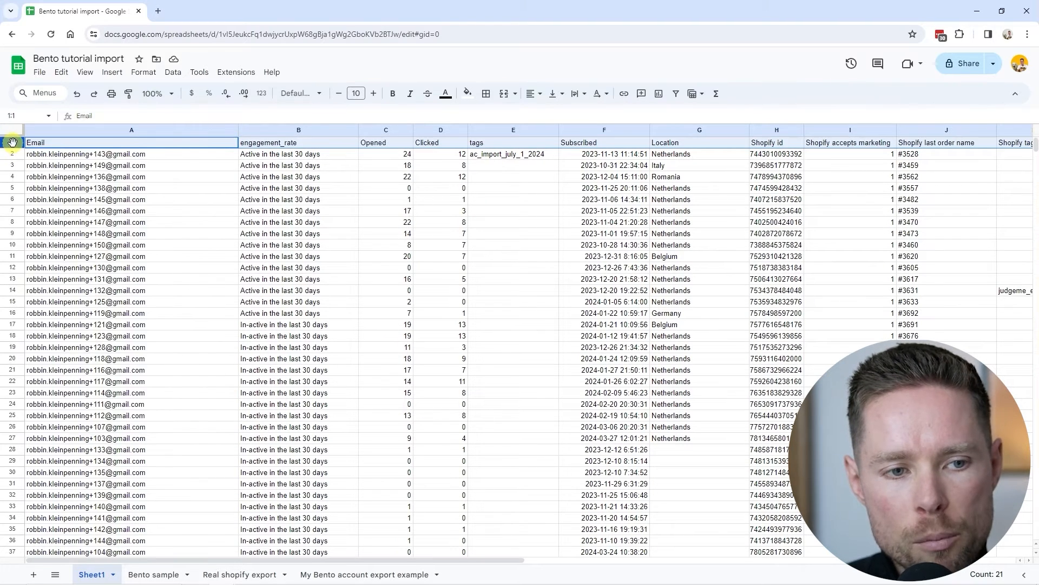
{"action": "right_click", "coordinate": [11, 143]}
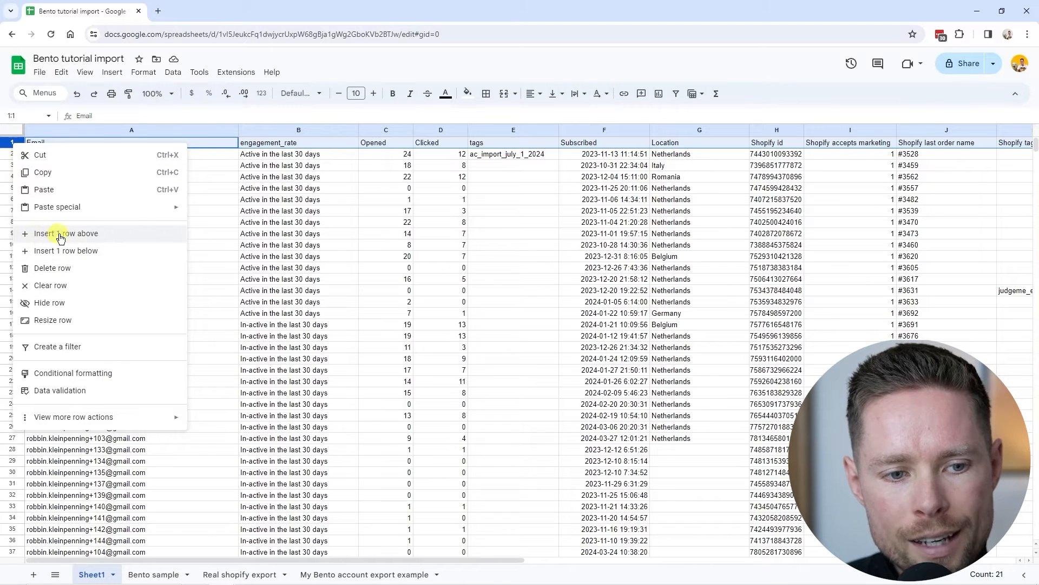
{"action": "left_click", "coordinate": [91, 234]}
Step: Enter the formula =LOWER(A2) in A1 and fill it across row 1 through column U
{"action": "double_click", "coordinate": [70, 142]}
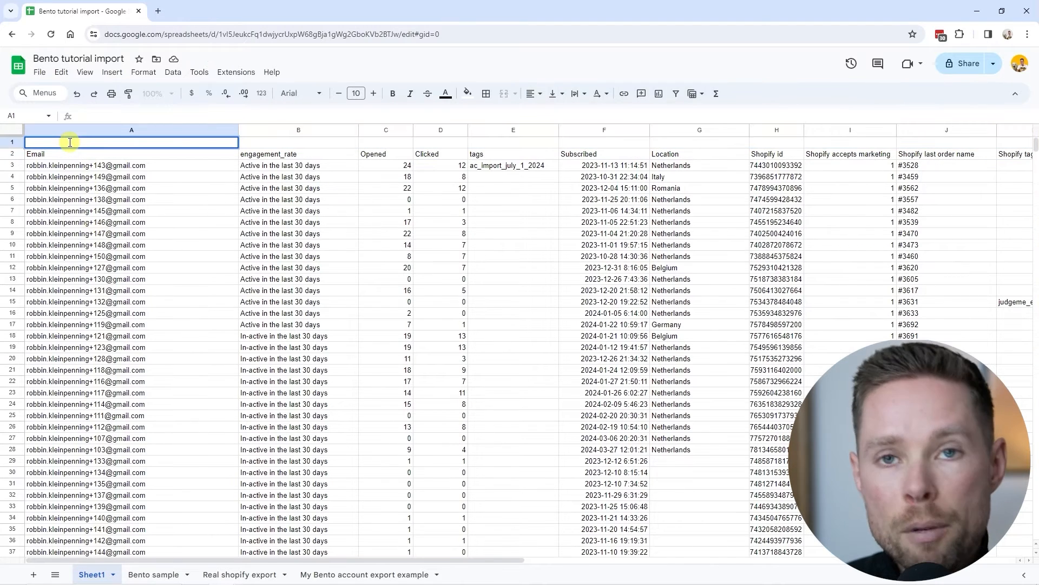
{"action": "type", "text": "=lower"}
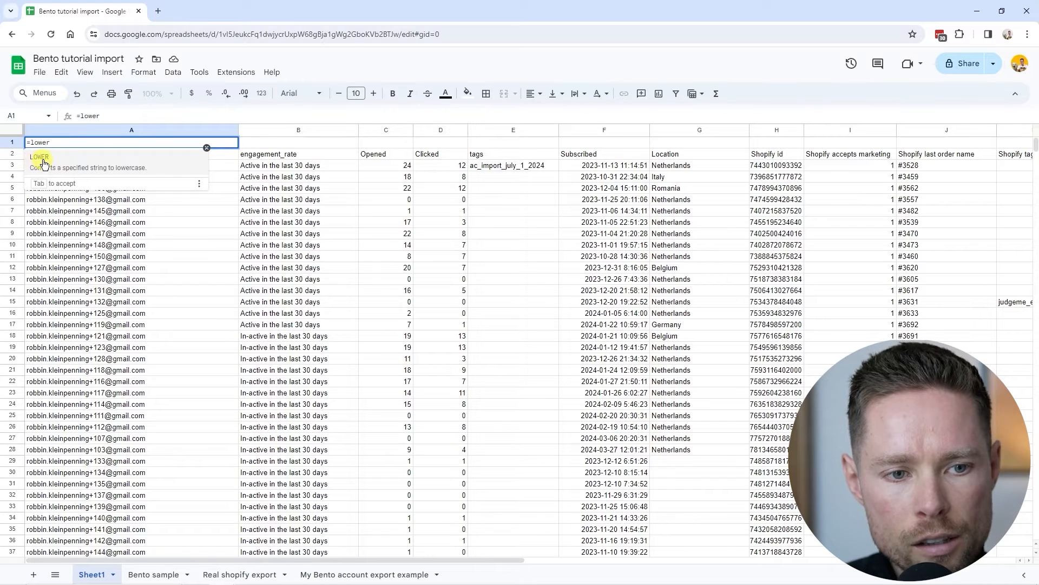
{"action": "left_click", "coordinate": [45, 162]}
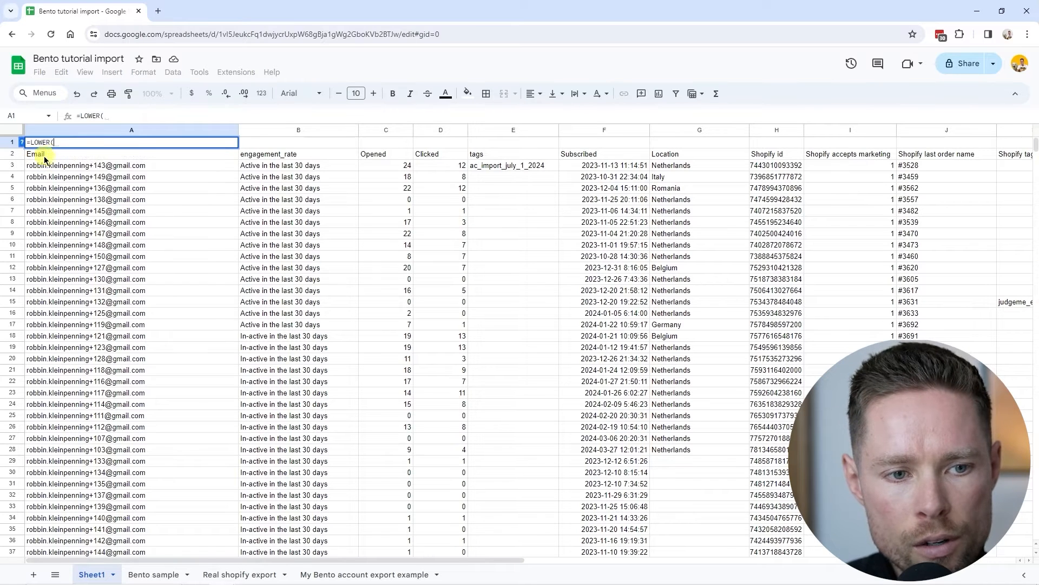
{"action": "left_click", "coordinate": [64, 157]}
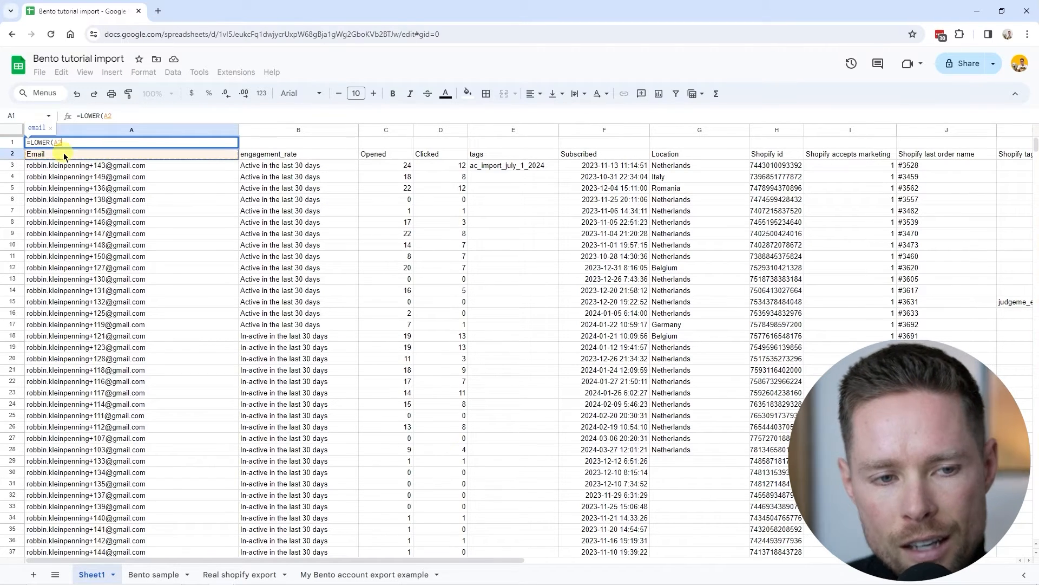
{"action": "key", "text": "Return"}
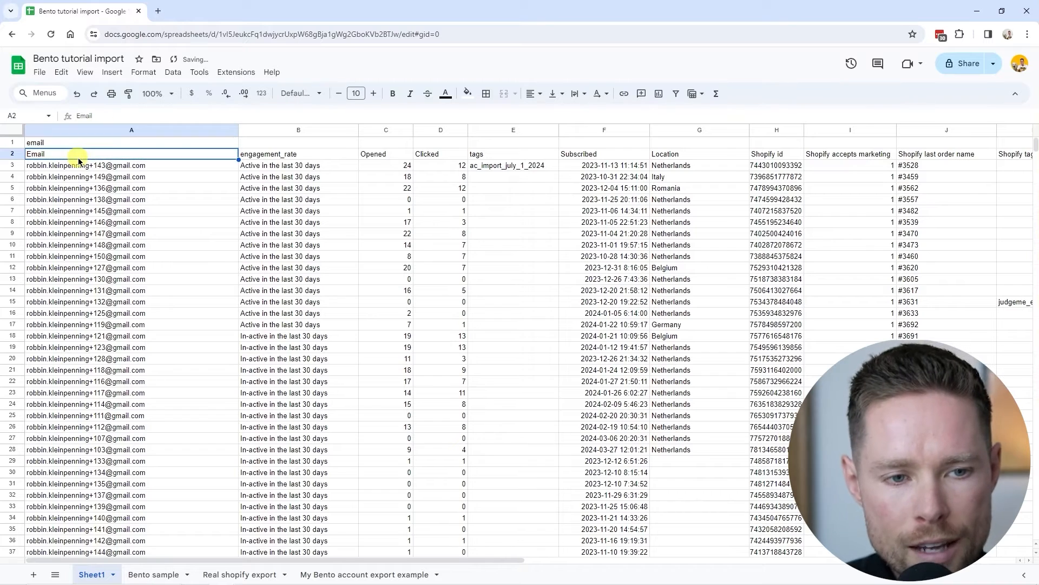
{"action": "left_click", "coordinate": [50, 145]}
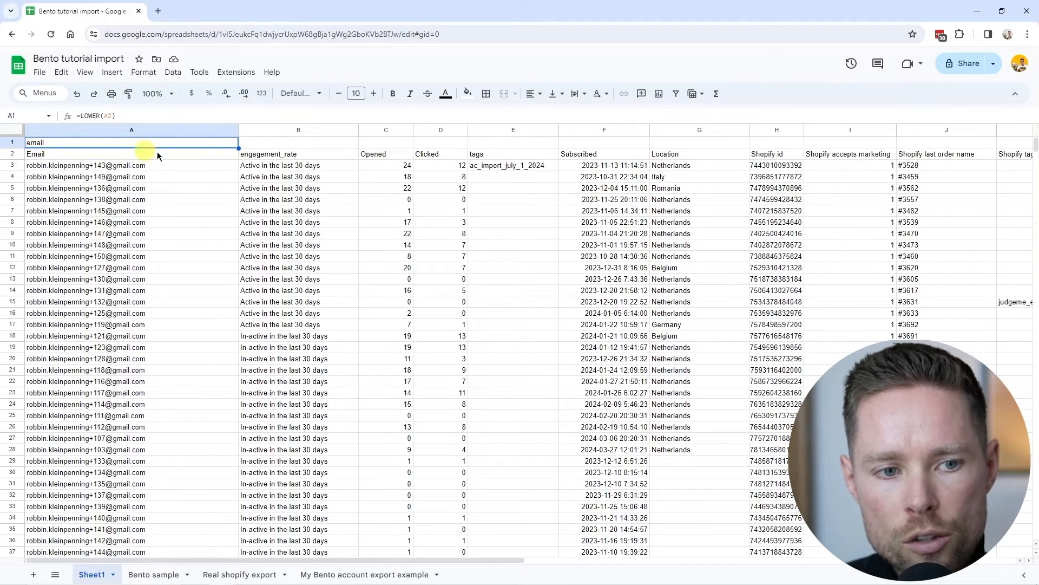
{"action": "left_click_drag", "start_coordinate": [238, 146], "coordinate": [1021, 152]}
Step: Copy the lowercase headers in A1:U1 and paste them as values only over the original headers in row 2
{"action": "key", "text": "ctrl+c"}
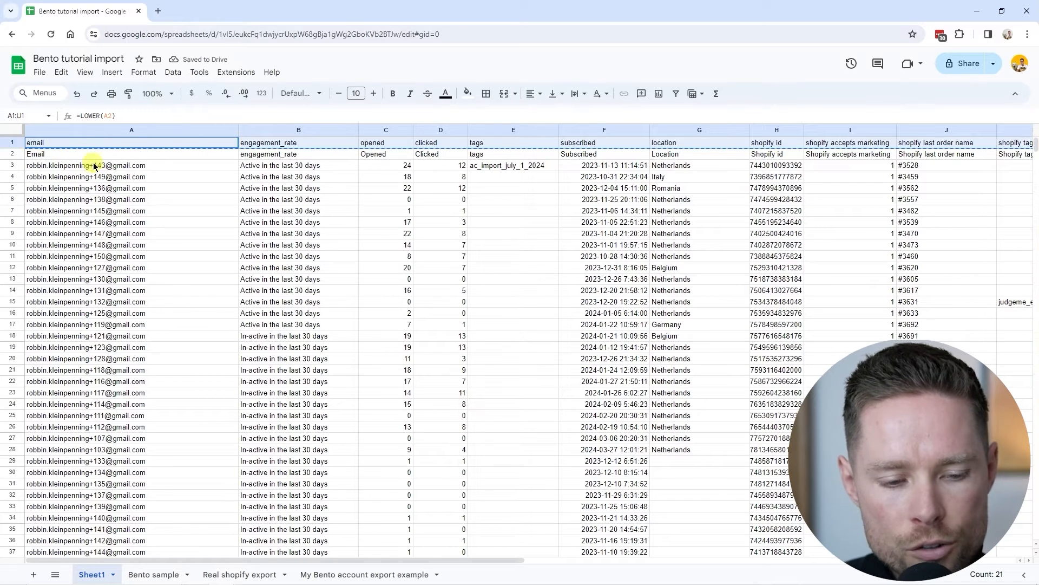
{"action": "left_click", "coordinate": [45, 157]}
{"action": "right_click", "coordinate": [44, 157]}
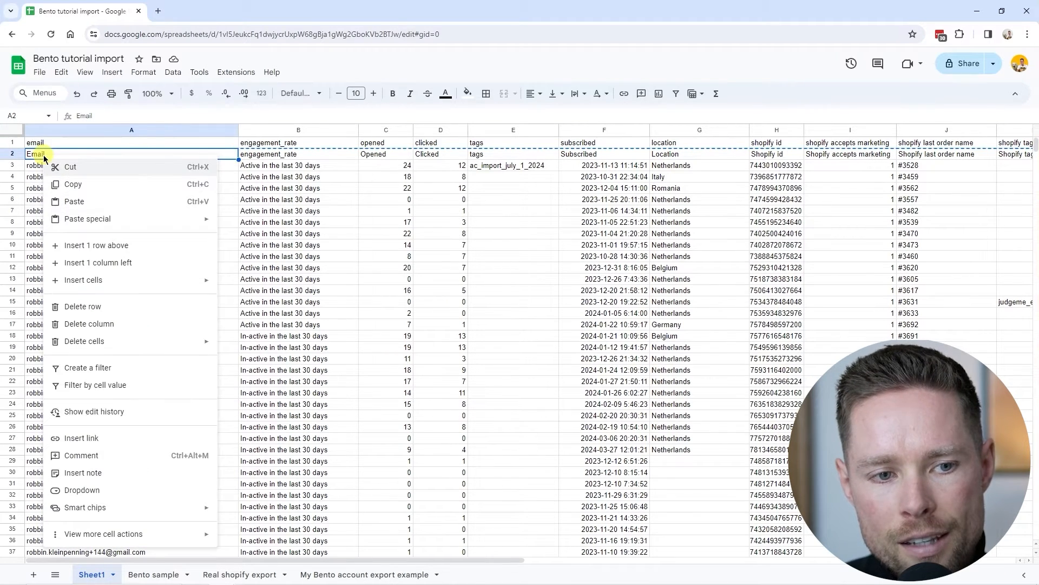
{"action": "mouse_move", "coordinate": [84, 223]}
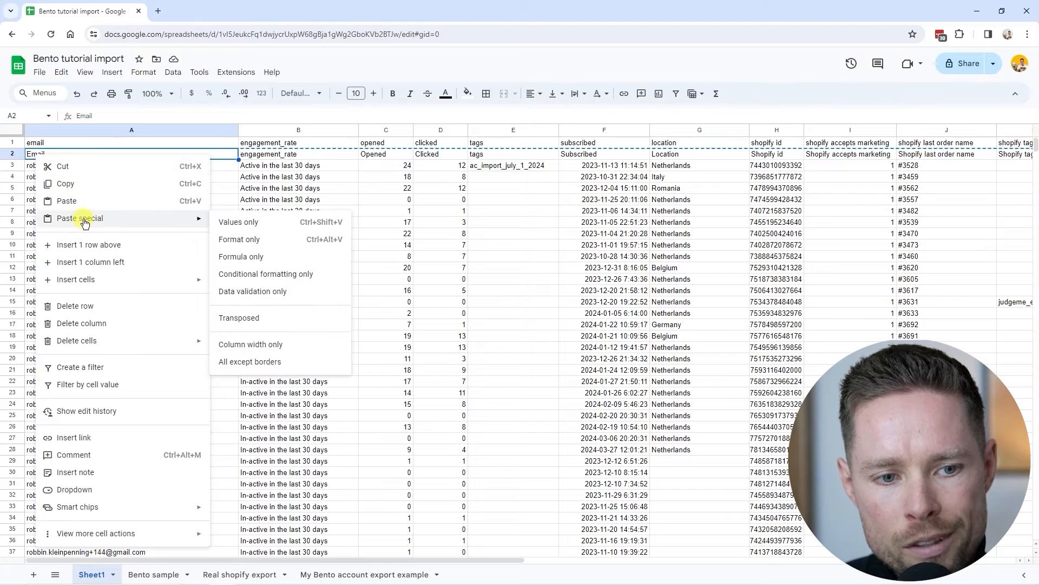
{"action": "left_click", "coordinate": [283, 227]}
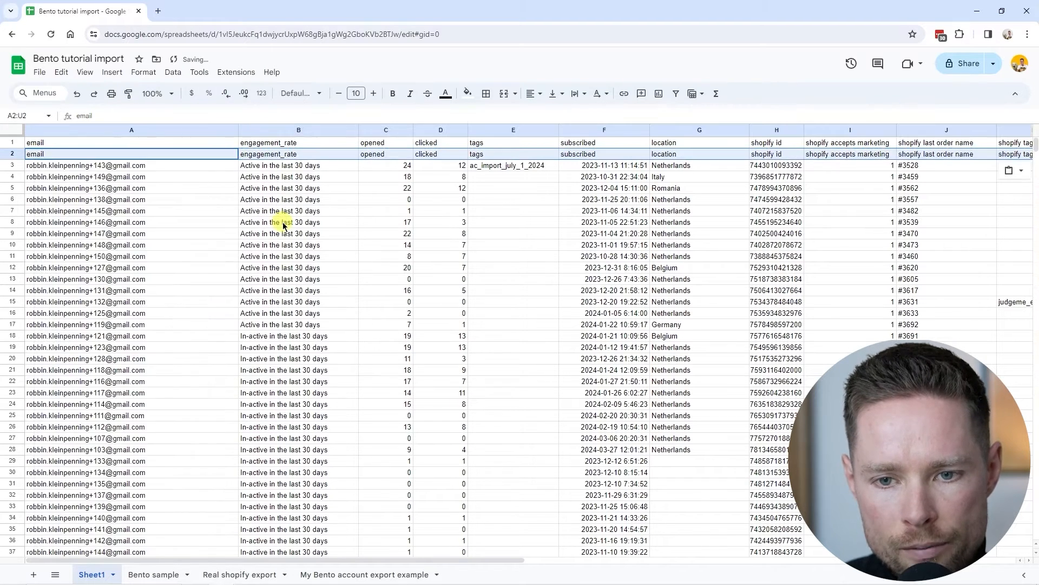
Step: Delete row 1 with the LOWER formulas, keeping the pasted lowercase headers as the header row
{"action": "left_click", "coordinate": [60, 146]}
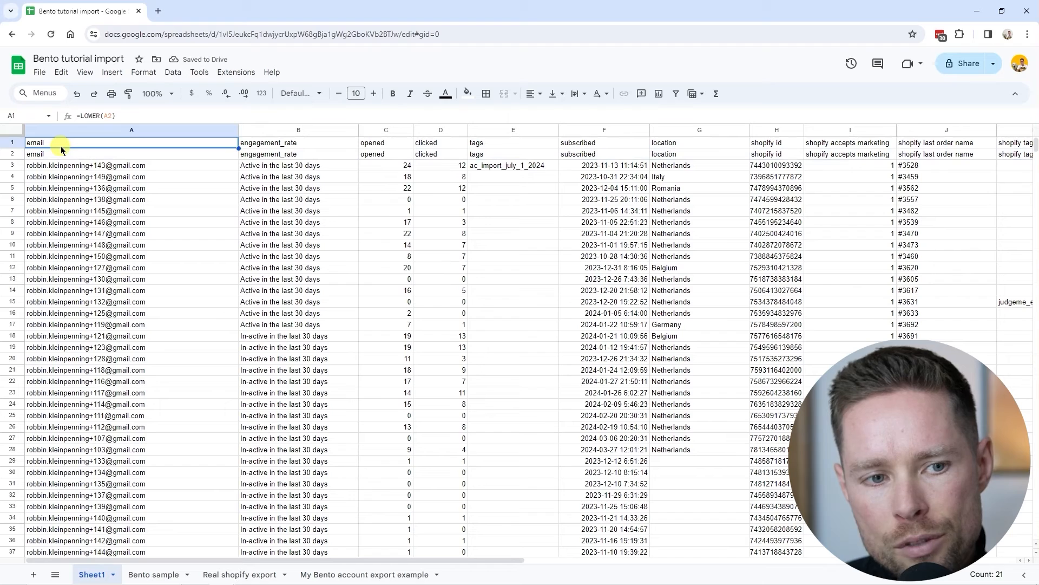
{"action": "left_click", "coordinate": [13, 143]}
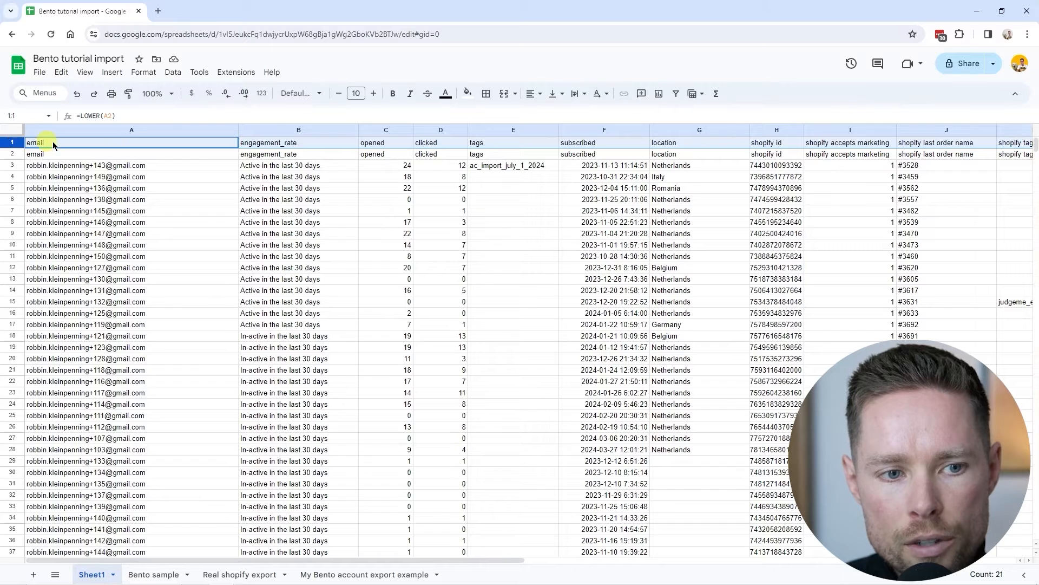
{"action": "right_click", "coordinate": [12, 142]}
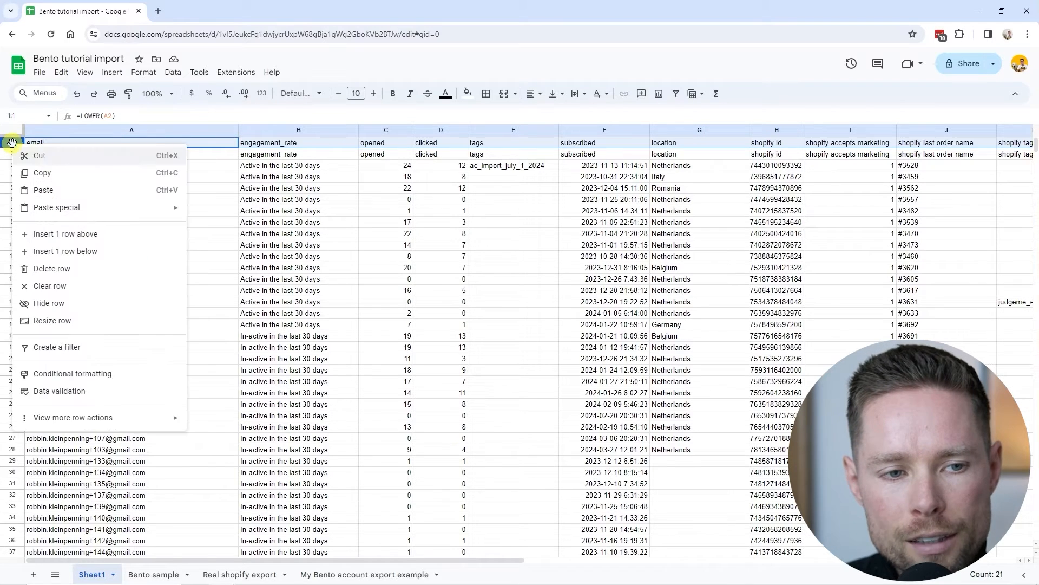
{"action": "left_click", "coordinate": [38, 269]}
{"action": "left_click", "coordinate": [64, 147]}
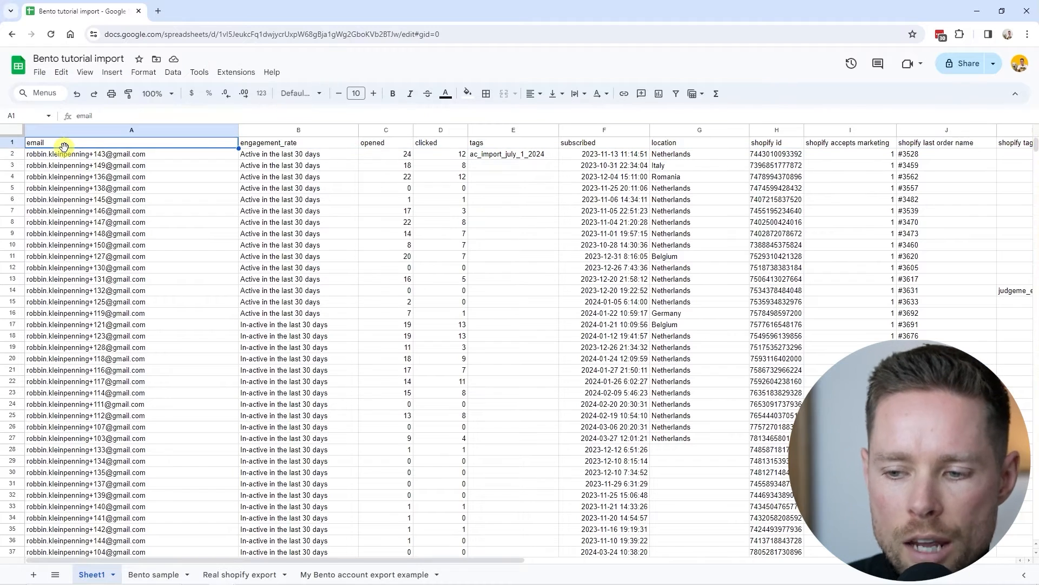
Step: Replace every space with an underscore in the headers of A1:U1 using Find and replace, and review the renamed headers
{"action": "mouse_move", "coordinate": [199, 171]}
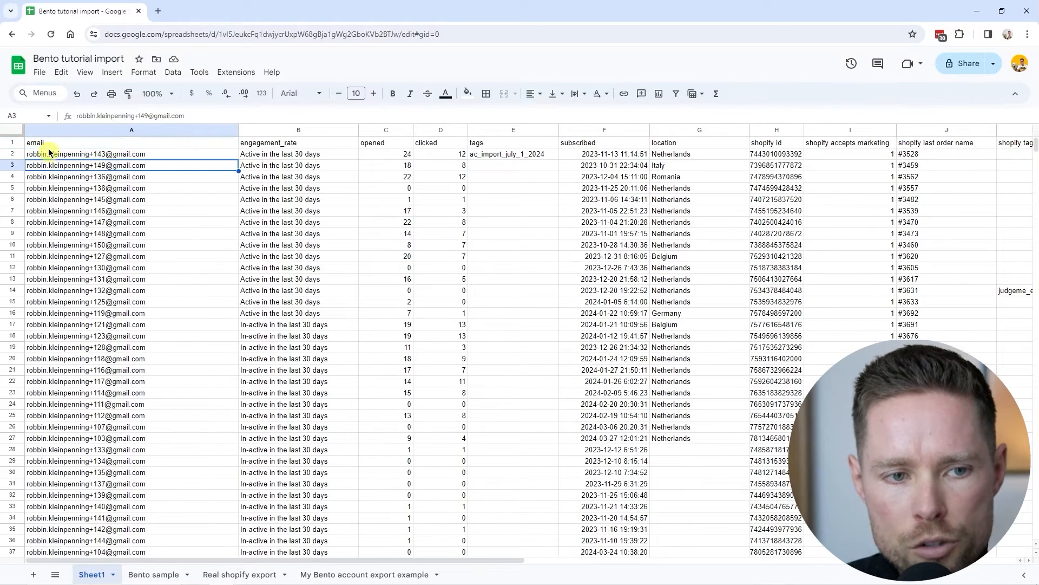
{"action": "left_click_drag", "start_coordinate": [67, 141], "coordinate": [896, 143]}
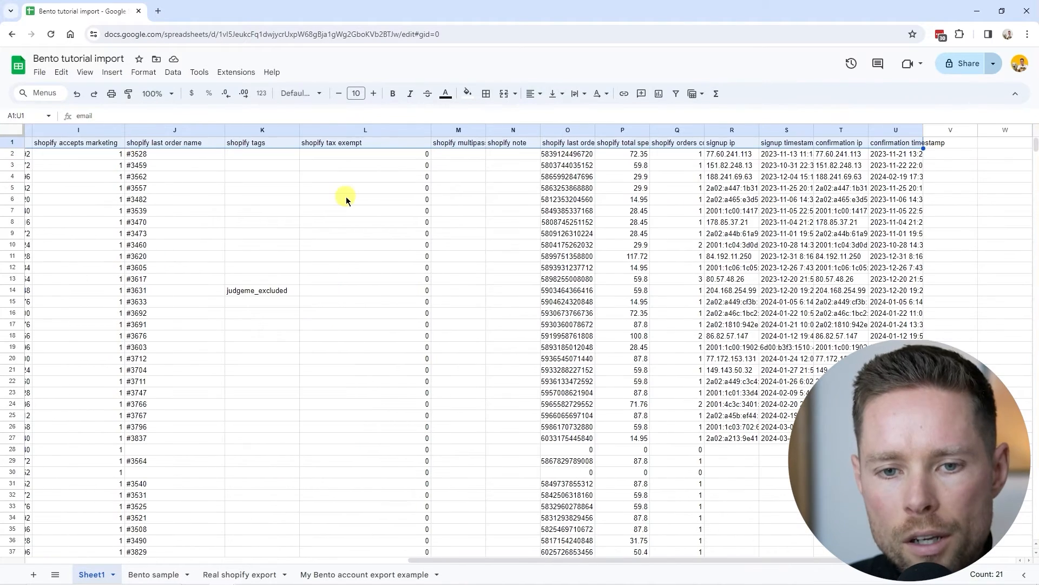
{"action": "key", "text": "ctrl+f"}
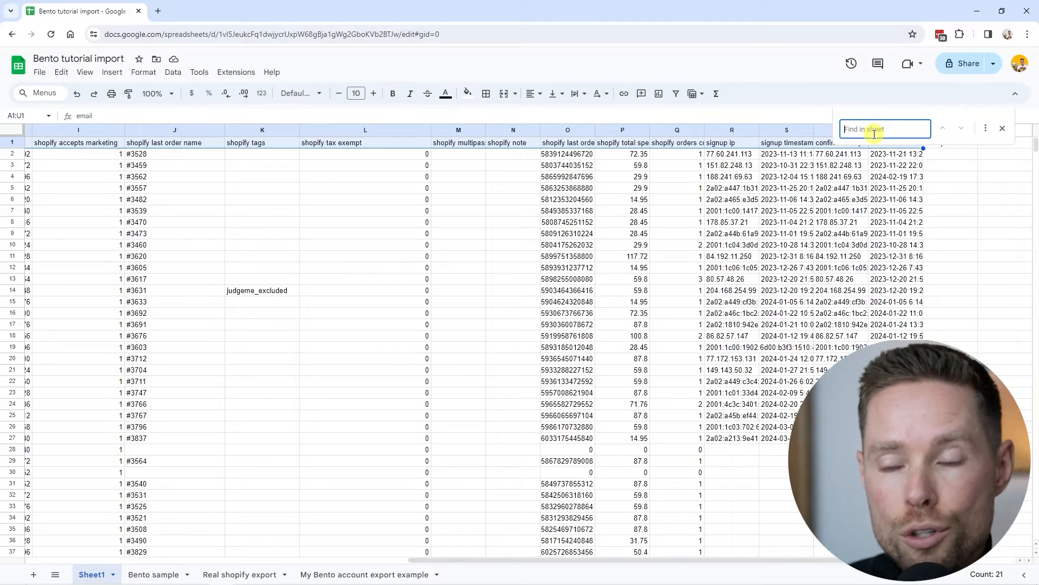
{"action": "left_click", "coordinate": [987, 134]}
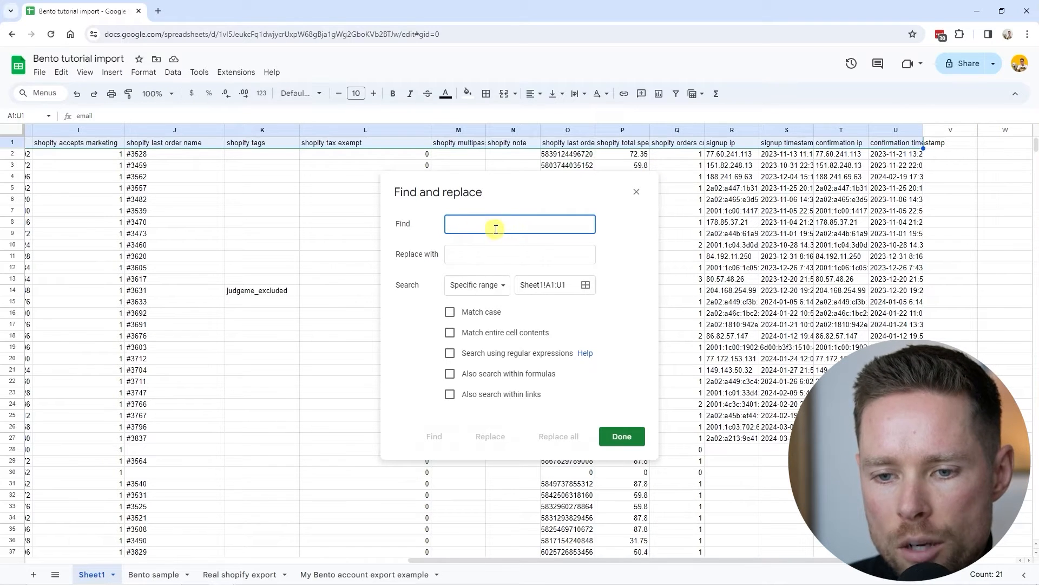
{"action": "left_click_drag", "start_coordinate": [468, 228], "coordinate": [433, 229]}
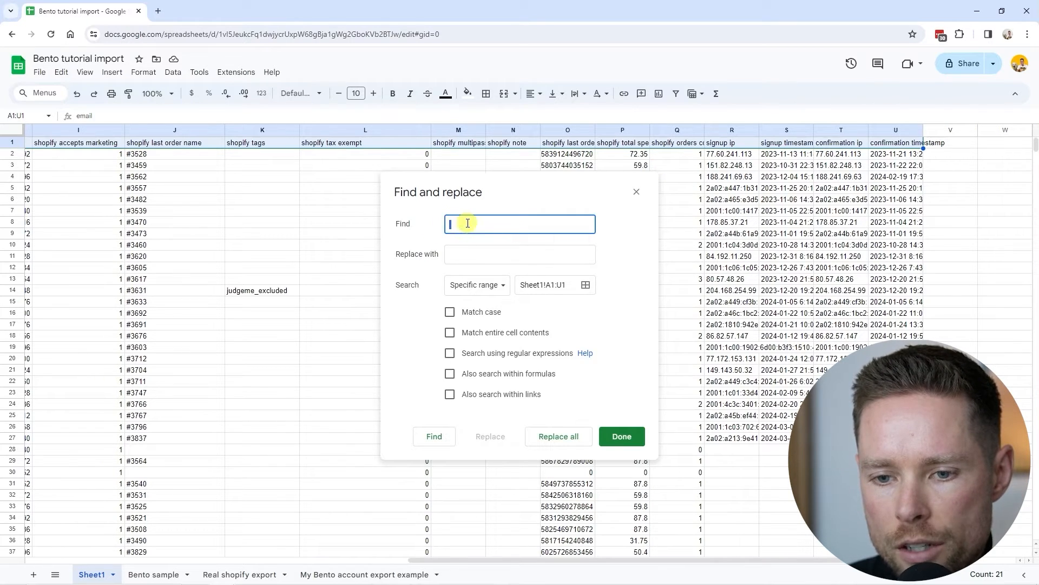
{"action": "left_click", "coordinate": [471, 253]}
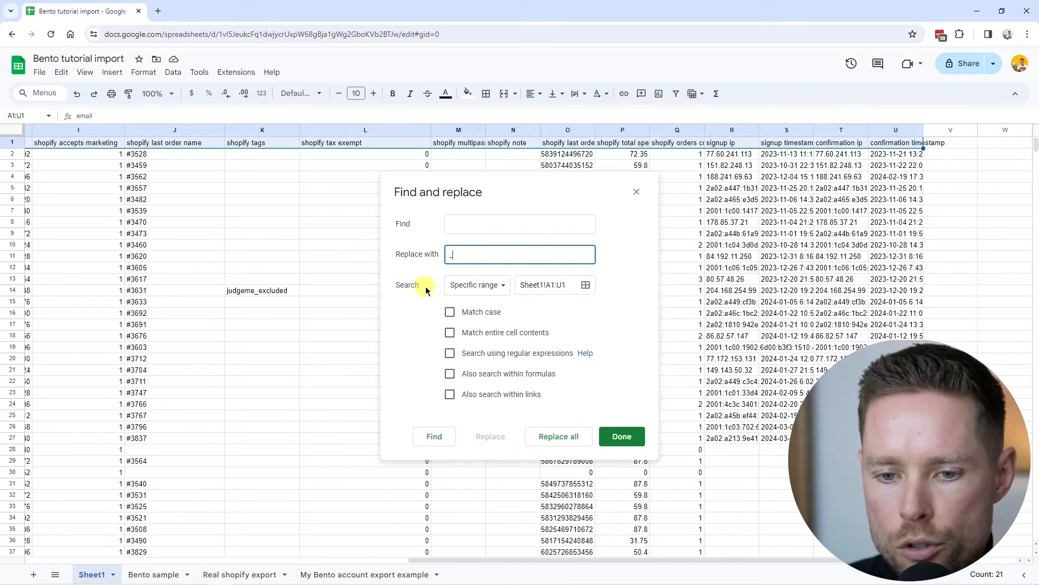
{"action": "left_click", "coordinate": [553, 439]}
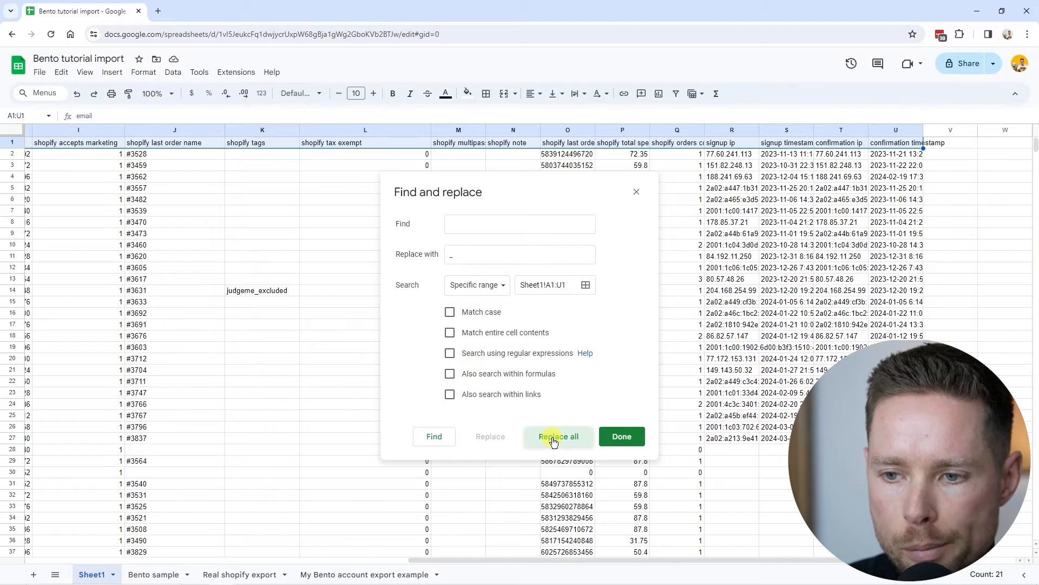
{"action": "left_click", "coordinate": [618, 436]}
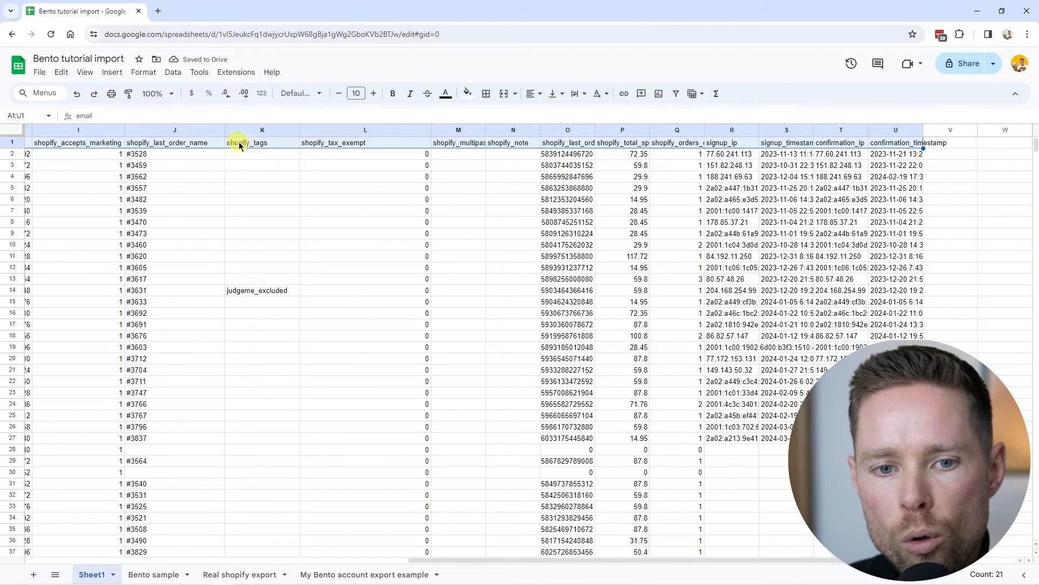
{"action": "scroll", "coordinate": [358, 144], "scroll_direction": "left", "scroll_amount": 5}
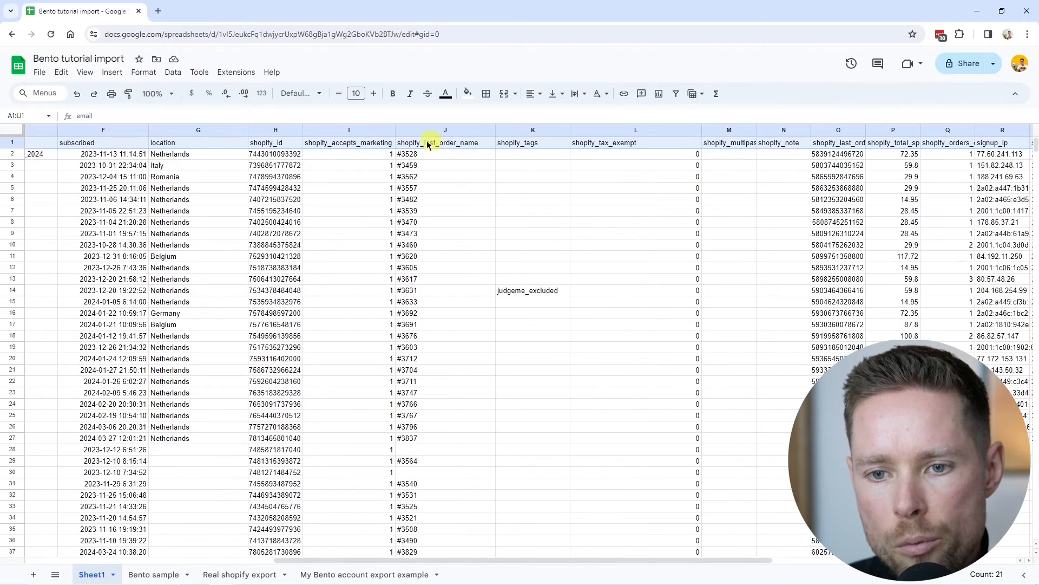
{"action": "left_click", "coordinate": [440, 142]}
{"action": "scroll", "coordinate": [420, 148], "scroll_direction": "left", "scroll_amount": 5}
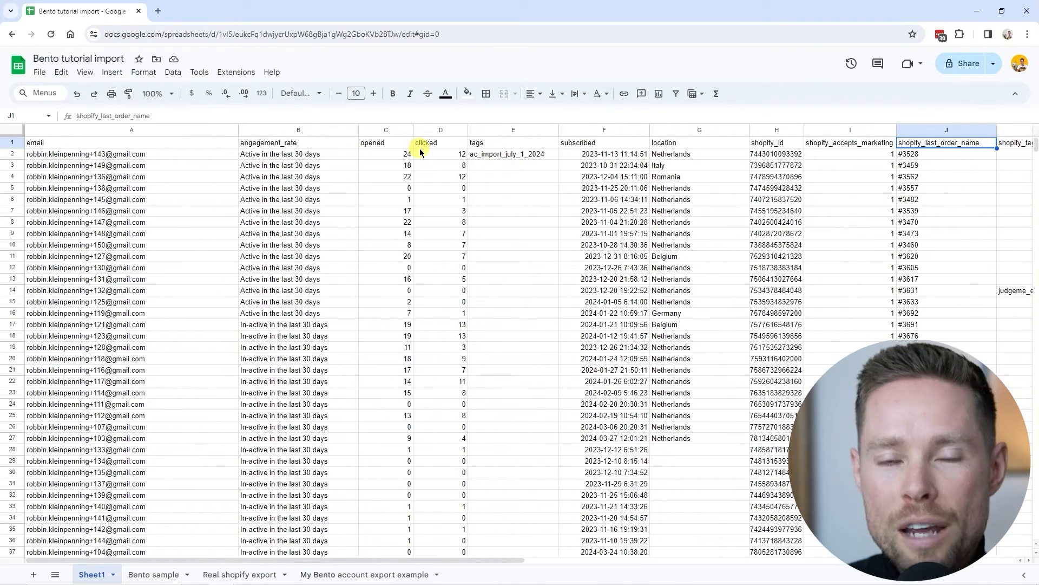
{"action": "left_click", "coordinate": [179, 143]}
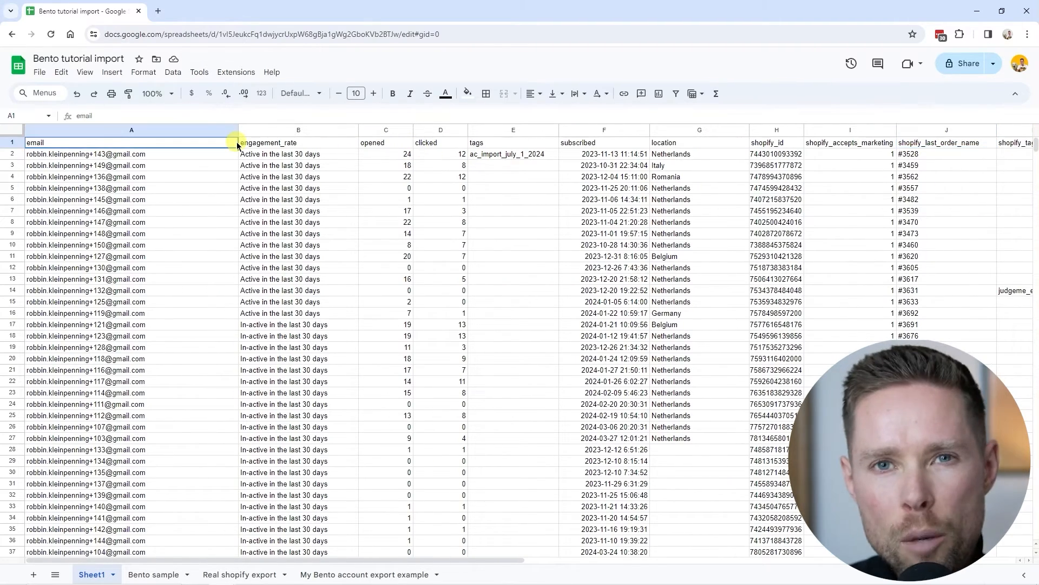
Step: Compare the sheet's tags column with the Adding Tags instructions in Bento's import tips, and return to the spreadsheet
{"action": "left_click", "coordinate": [503, 176]}
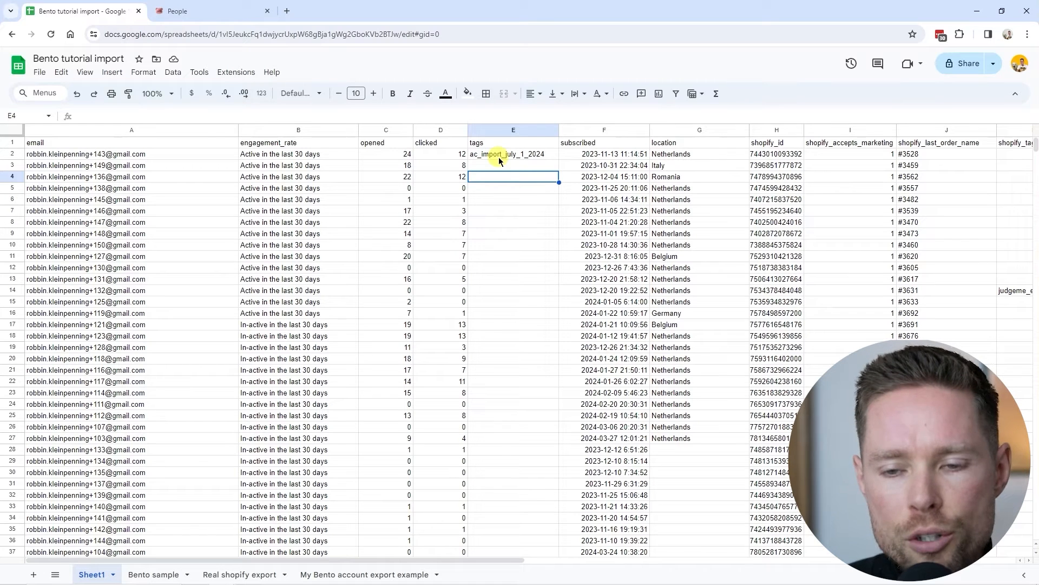
{"action": "left_click", "coordinate": [499, 156]}
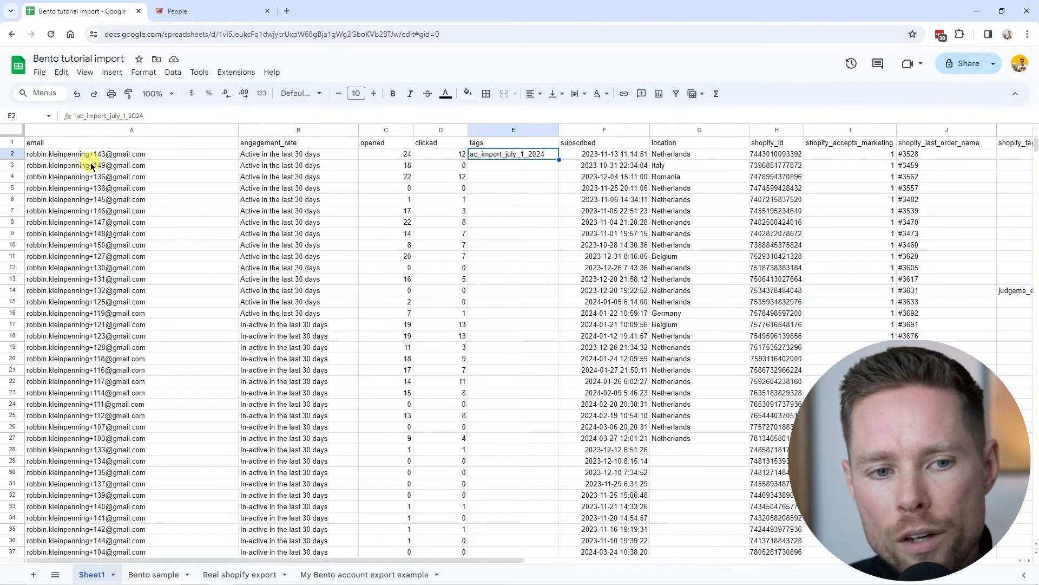
{"action": "mouse_move", "coordinate": [92, 166]}
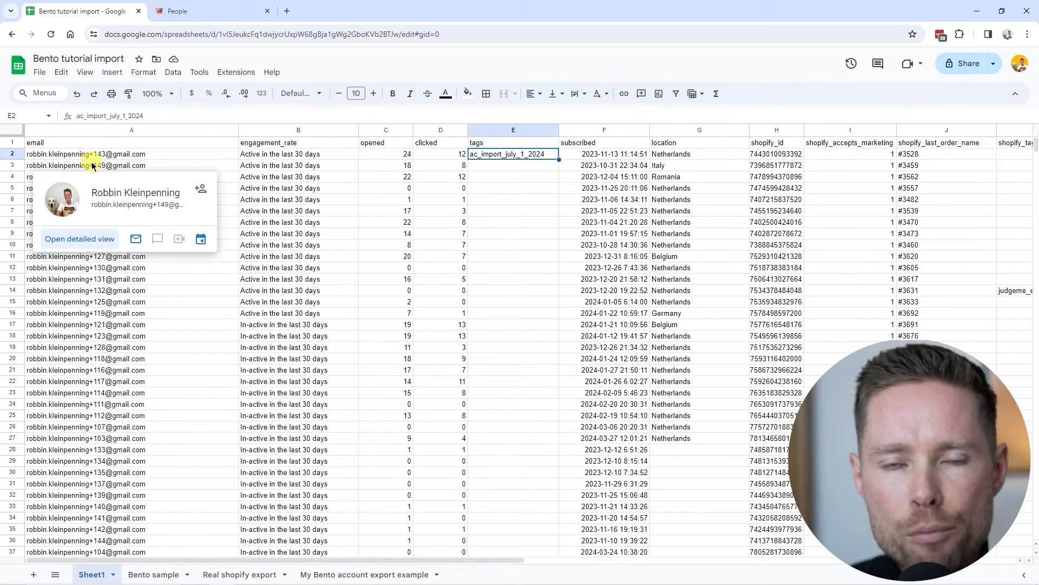
{"action": "left_click", "coordinate": [179, 11]}
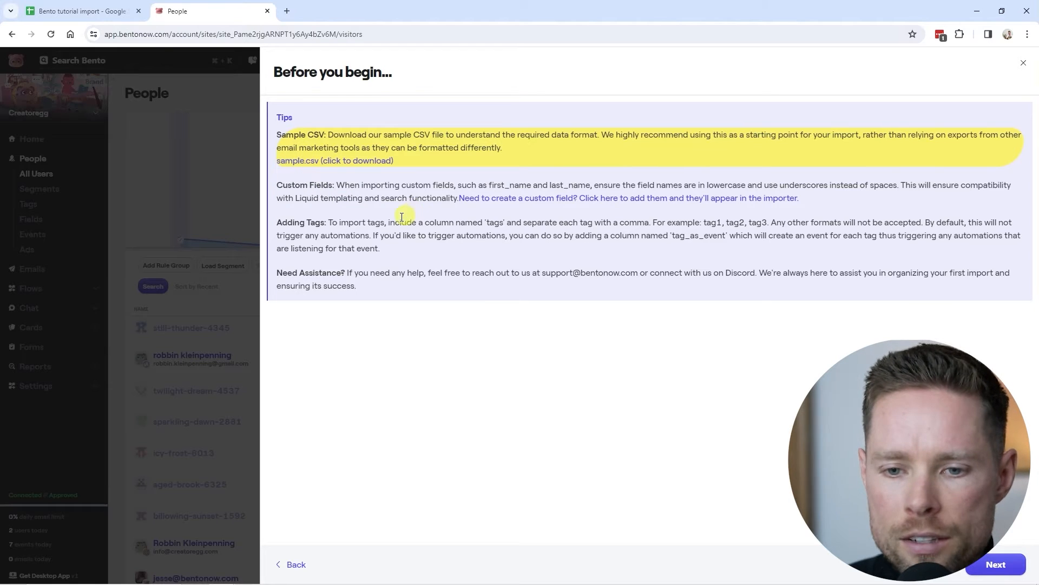
{"action": "left_click_drag", "start_coordinate": [328, 222], "coordinate": [649, 222]}
{"action": "key", "text": "ctrl+shift+Tab"}
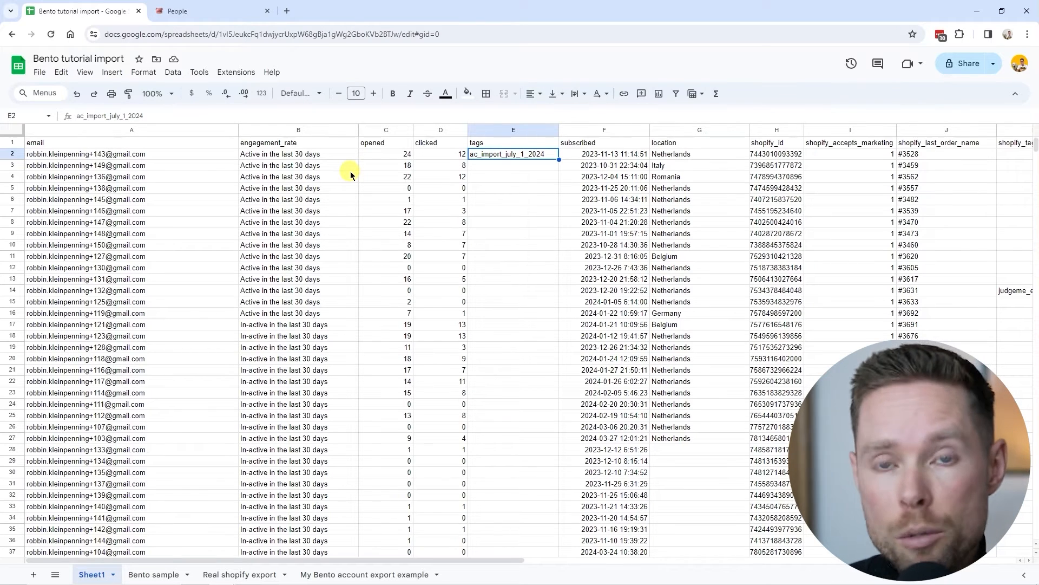
{"action": "left_click", "coordinate": [490, 143]}
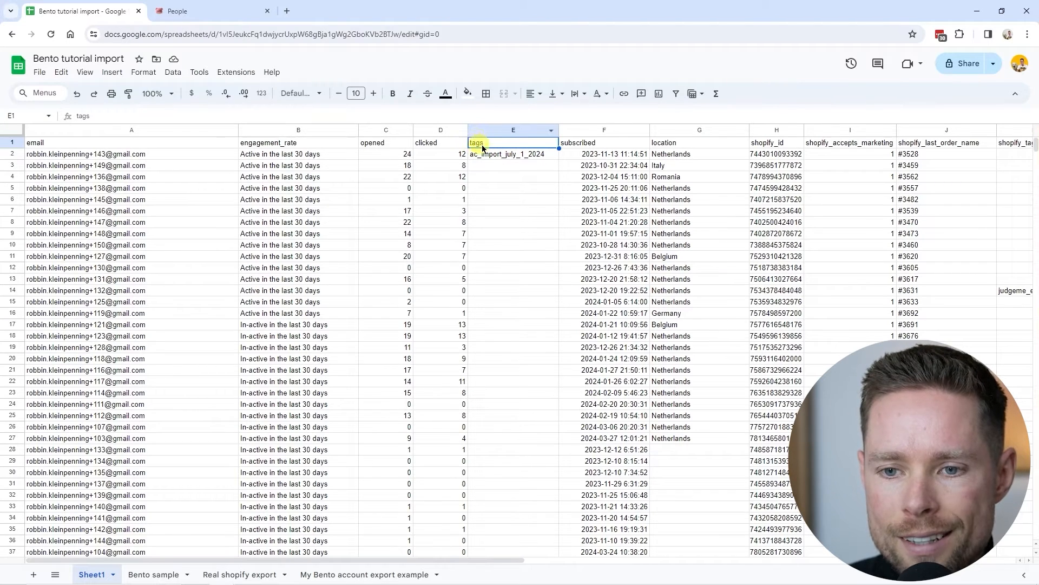
{"action": "left_click", "coordinate": [176, 11]}
{"action": "left_click_drag", "start_coordinate": [652, 222], "coordinate": [328, 222]}
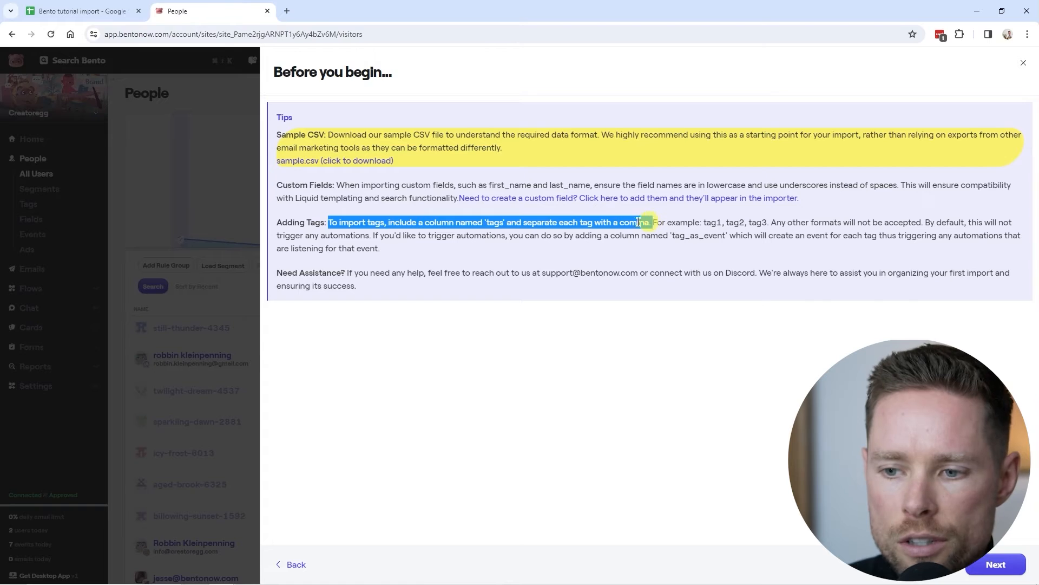
{"action": "left_click", "coordinate": [87, 11]}
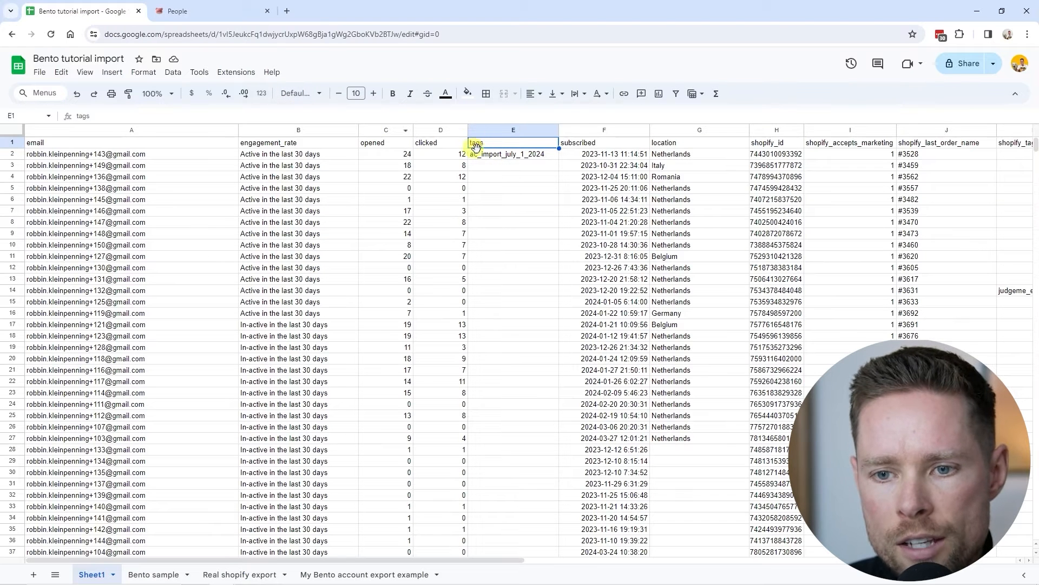
Step: Examine the import tag ac_import_july_1_2024 in E2, including its source prefix and date part
{"action": "left_click", "coordinate": [516, 156]}
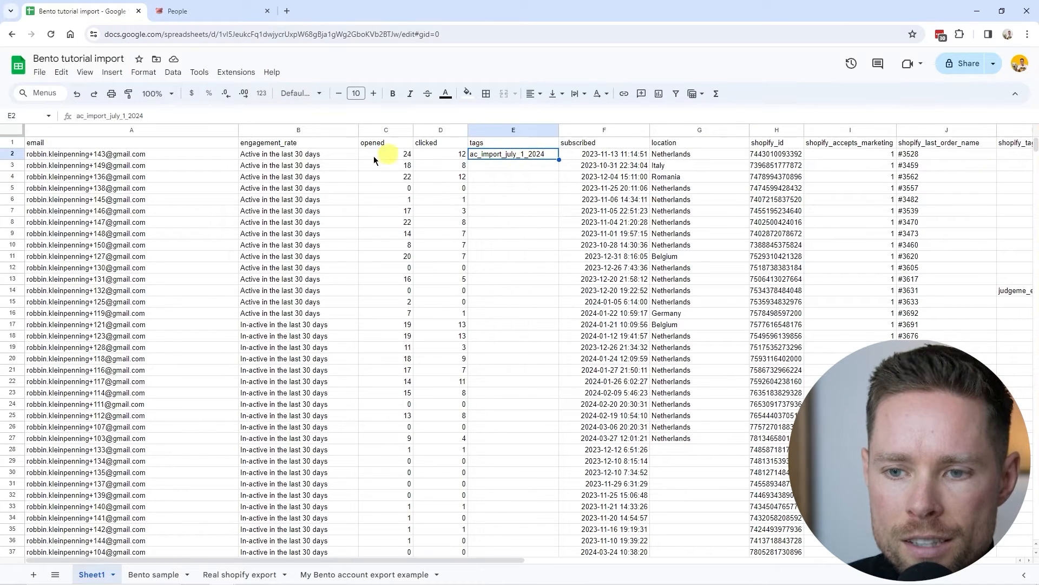
{"action": "left_click_drag", "start_coordinate": [144, 116], "coordinate": [78, 118]}
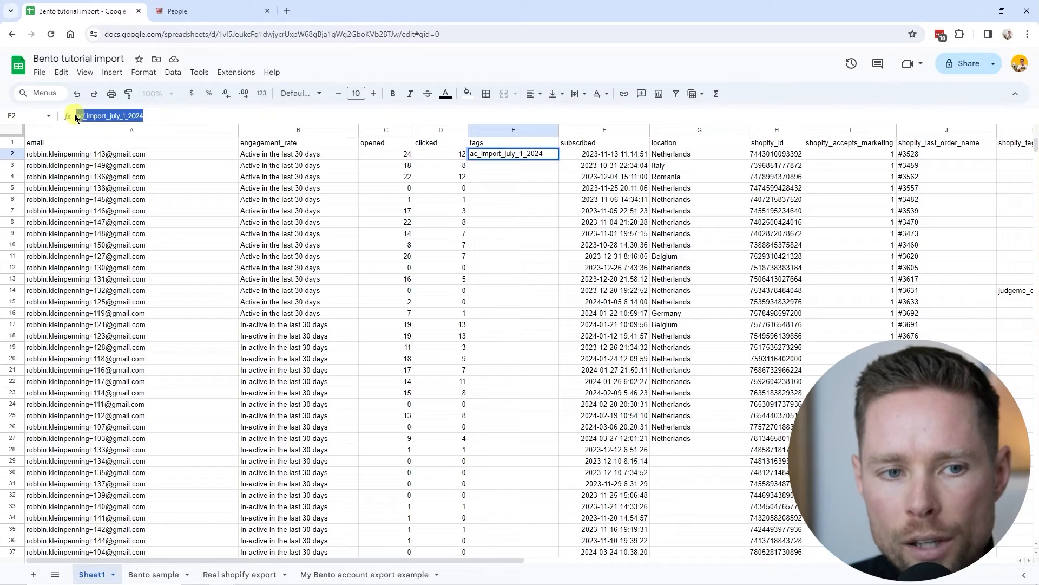
{"action": "left_click", "coordinate": [76, 115]}
{"action": "double_click", "coordinate": [76, 116]}
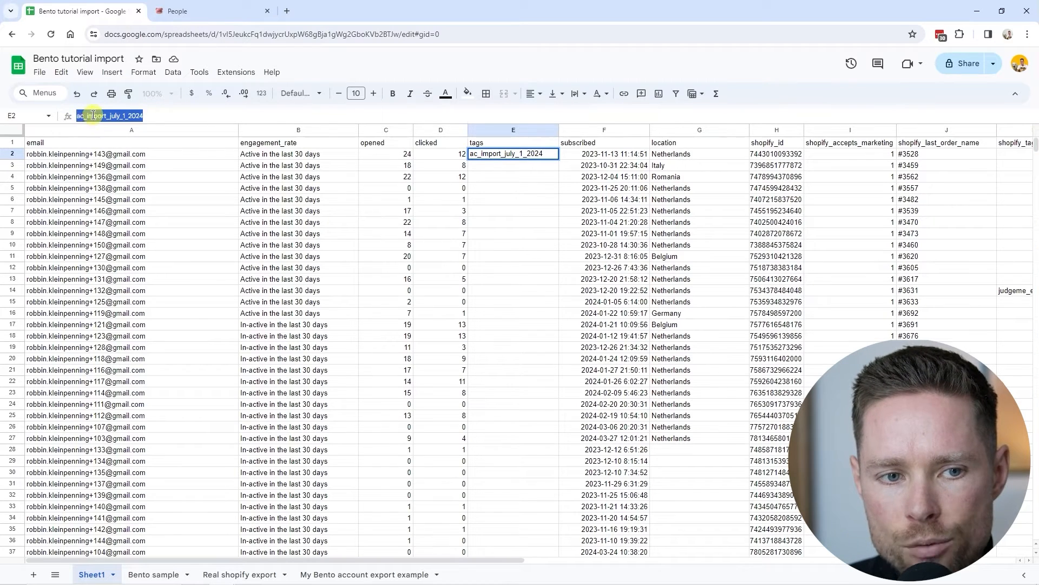
{"action": "left_click", "coordinate": [100, 116]}
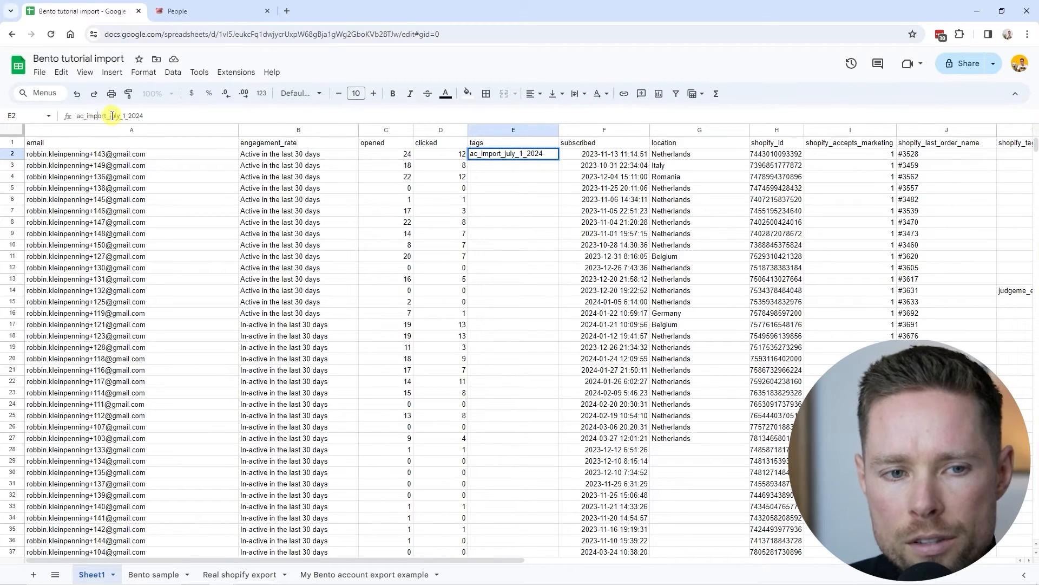
{"action": "left_click_drag", "start_coordinate": [113, 116], "coordinate": [175, 131]}
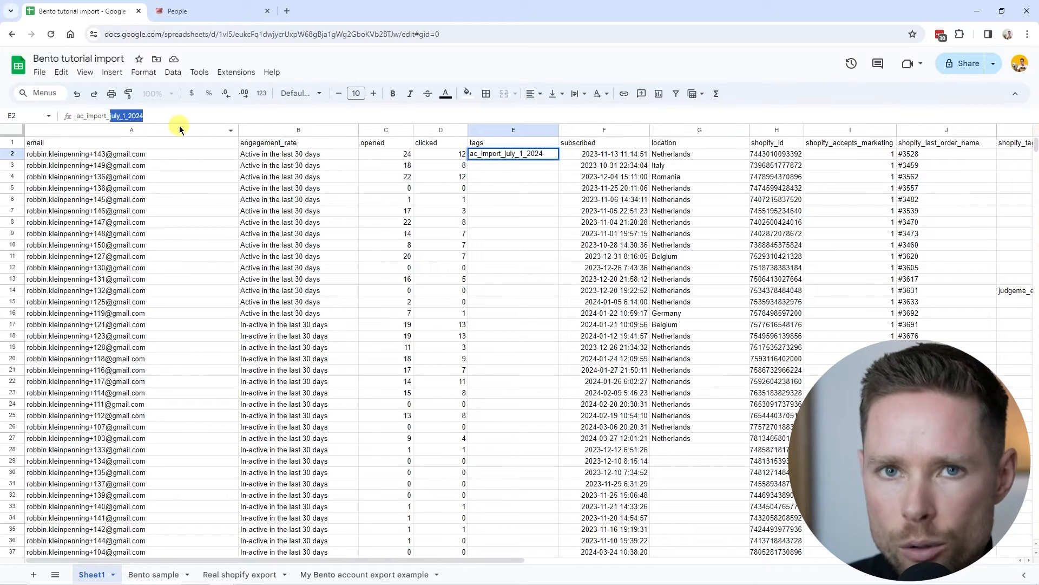
Step: Try to fill the tag from E2 down the tags column through E49
{"action": "left_click_drag", "start_coordinate": [559, 159], "coordinate": [545, 433]}
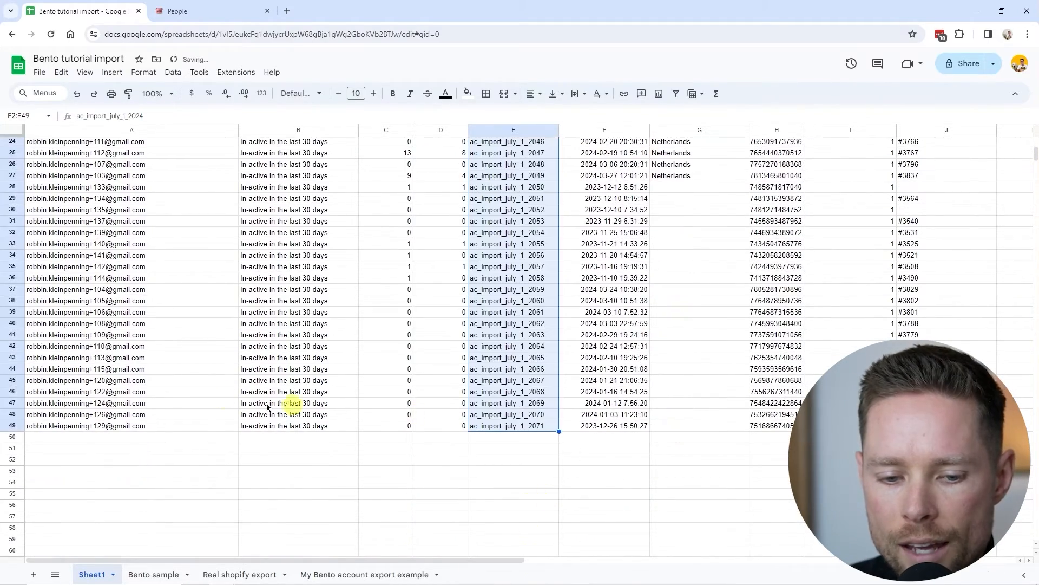
{"action": "scroll", "coordinate": [529, 255], "scroll_direction": "up", "scroll_amount": 8}
{"action": "scroll", "coordinate": [501, 422], "scroll_direction": "down", "scroll_amount": 11}
{"action": "scroll", "coordinate": [46, 307], "scroll_direction": "up", "scroll_amount": 11}
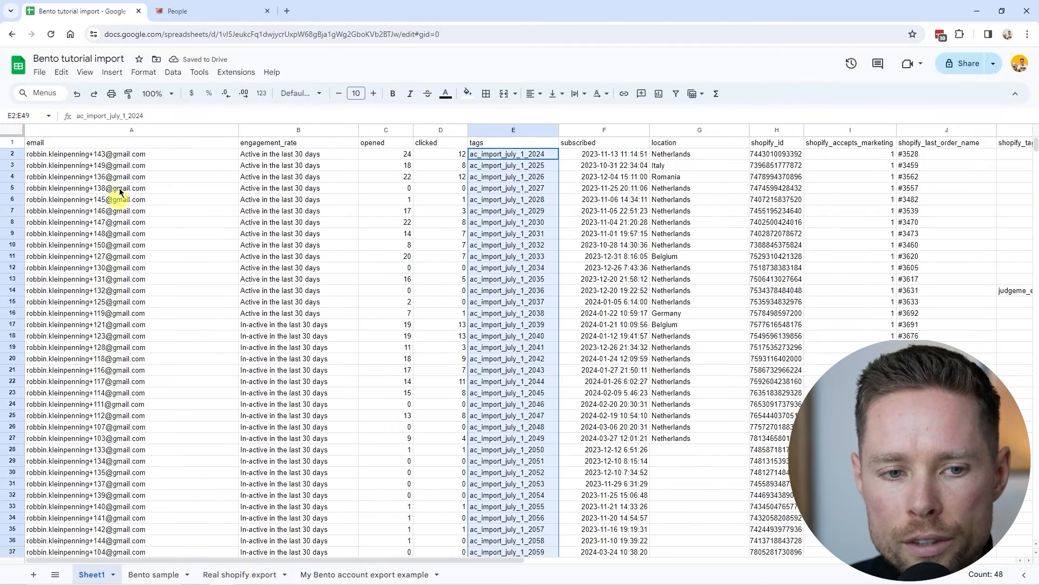
Step: Clear the filled tags in E3:E49, leaving only the original tag in E2
{"action": "left_click_drag", "start_coordinate": [512, 165], "coordinate": [539, 528]}
{"action": "scroll", "coordinate": [538, 332], "scroll_direction": "down", "scroll_amount": 3}
{"action": "scroll", "coordinate": [549, 204], "scroll_direction": "up", "scroll_amount": 3}
{"action": "scroll", "coordinate": [536, 371], "scroll_direction": "down", "scroll_amount": 5}
{"action": "scroll", "coordinate": [552, 437], "scroll_direction": "up", "scroll_amount": 5}
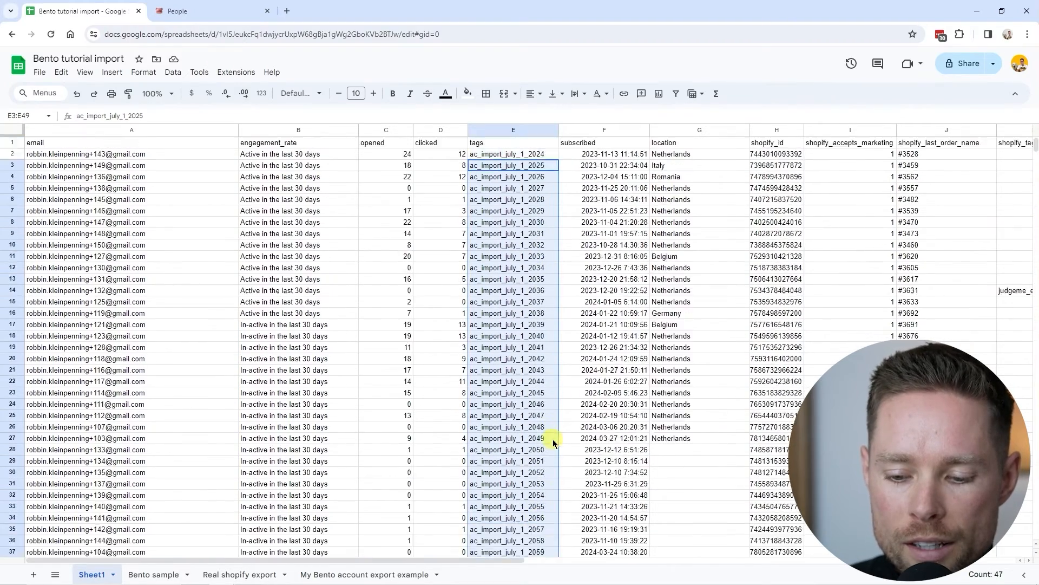
{"action": "scroll", "coordinate": [552, 436], "scroll_direction": "down", "scroll_amount": 5}
{"action": "scroll", "coordinate": [529, 427], "scroll_direction": "up", "scroll_amount": 5}
{"action": "key", "text": "Delete"}
Step: Copy the tag ac_import_july_1_2024 from E2 into E3, and fill the identical pair down through E49
{"action": "left_click_drag", "start_coordinate": [513, 157], "coordinate": [516, 170]}
{"action": "key", "text": "ctrl+d"}
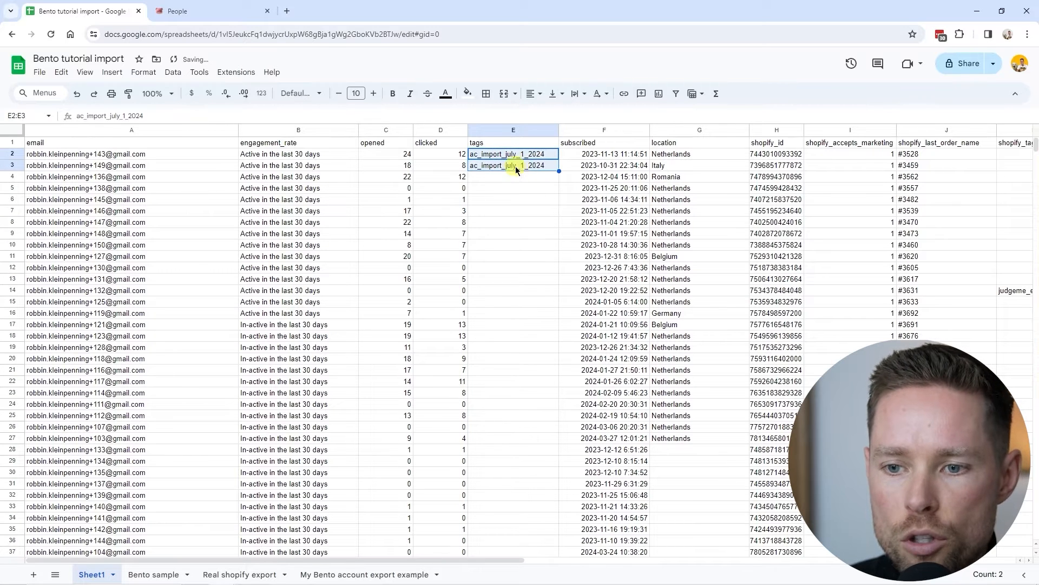
{"action": "left_click_drag", "start_coordinate": [559, 171], "coordinate": [543, 425]}
{"action": "scroll", "coordinate": [544, 411], "scroll_direction": "up", "scroll_amount": 5}
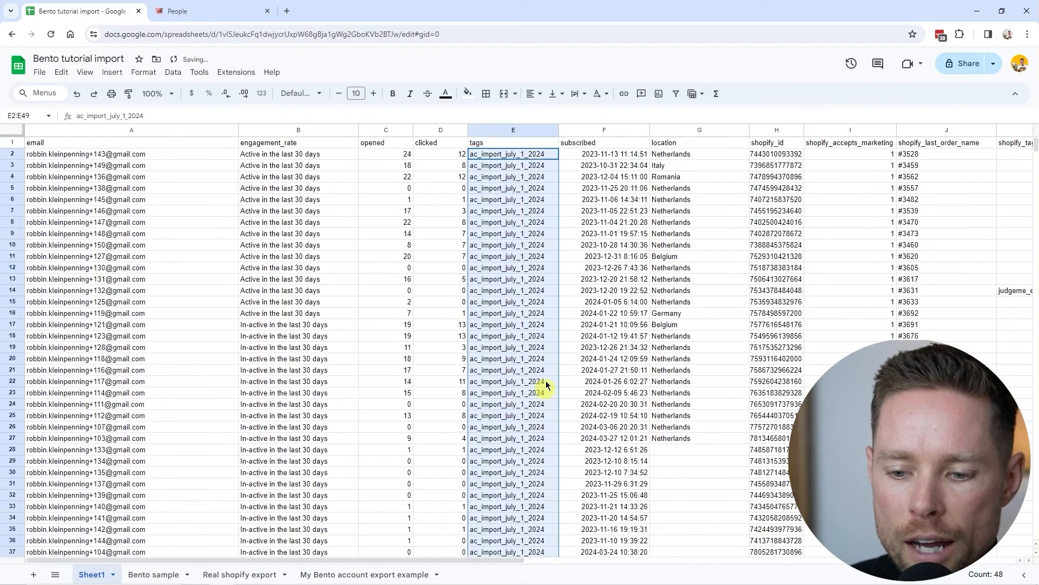
{"action": "left_click", "coordinate": [530, 176]}
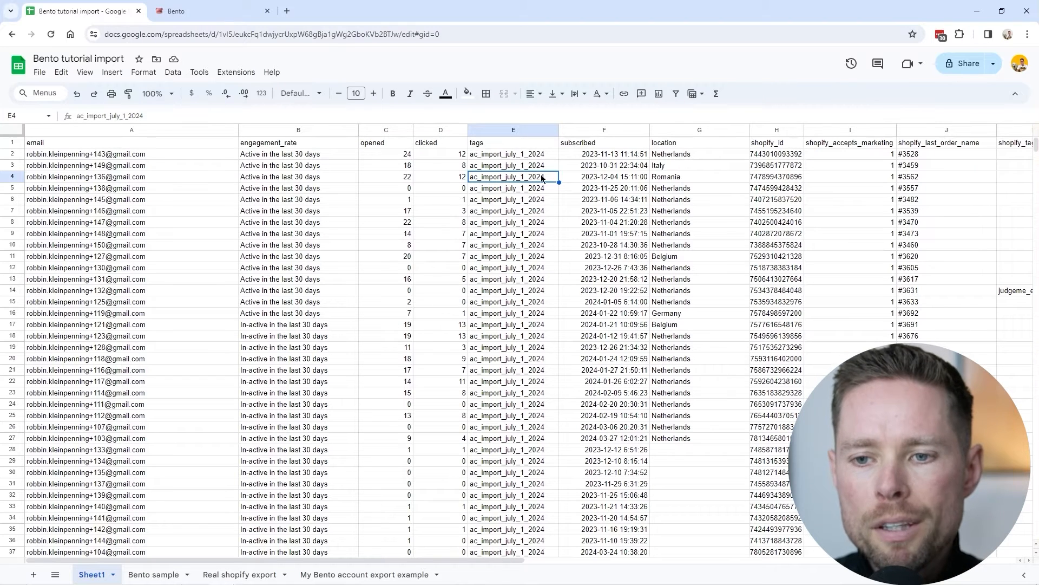
Step: Append tag1, tag2 and tag3 to the tag in E2, separated by commas without spaces
{"action": "left_click", "coordinate": [529, 156]}
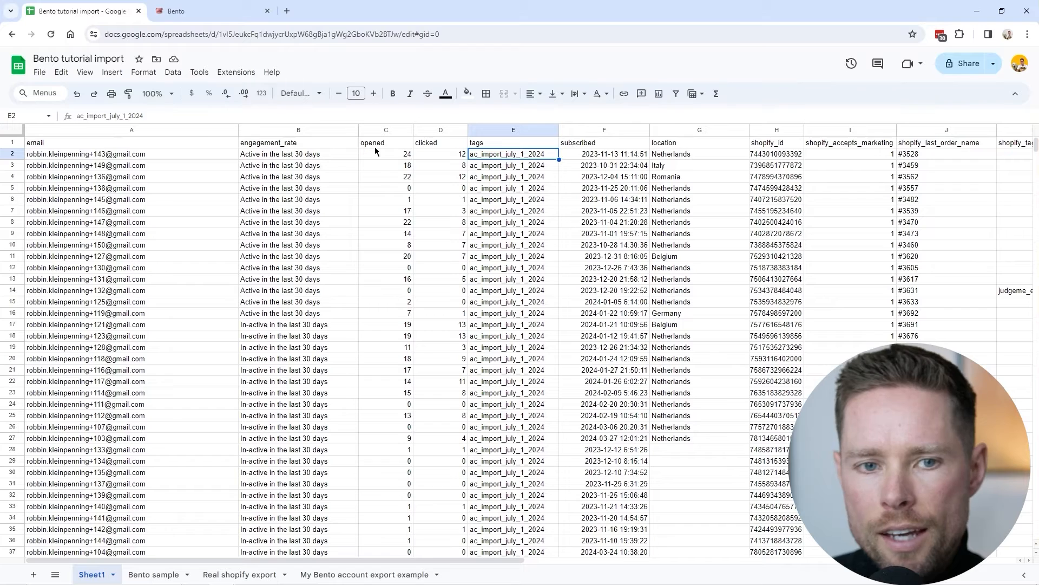
{"action": "left_click", "coordinate": [165, 115]}
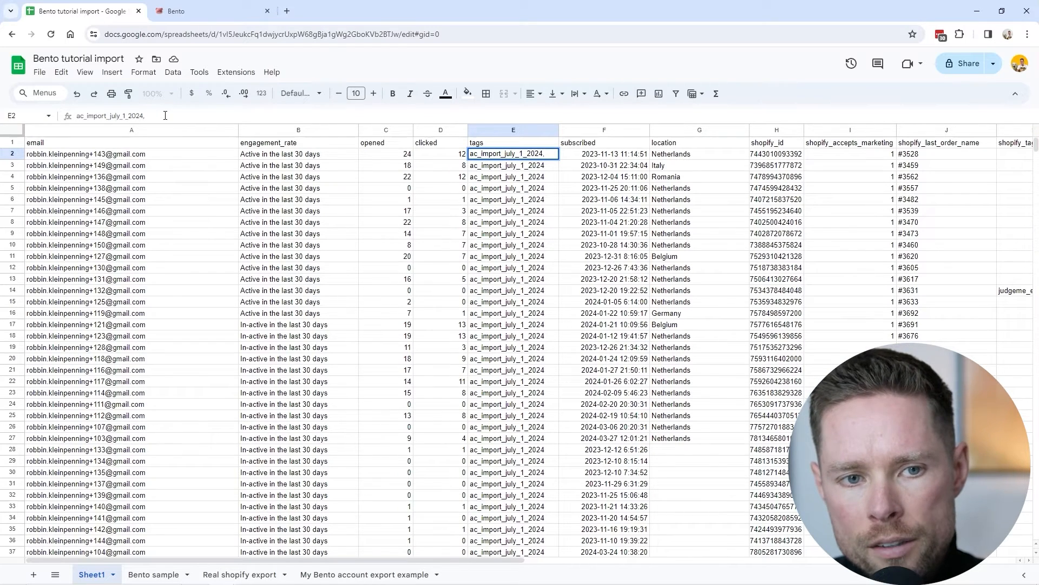
{"action": "type", "text": "+"}
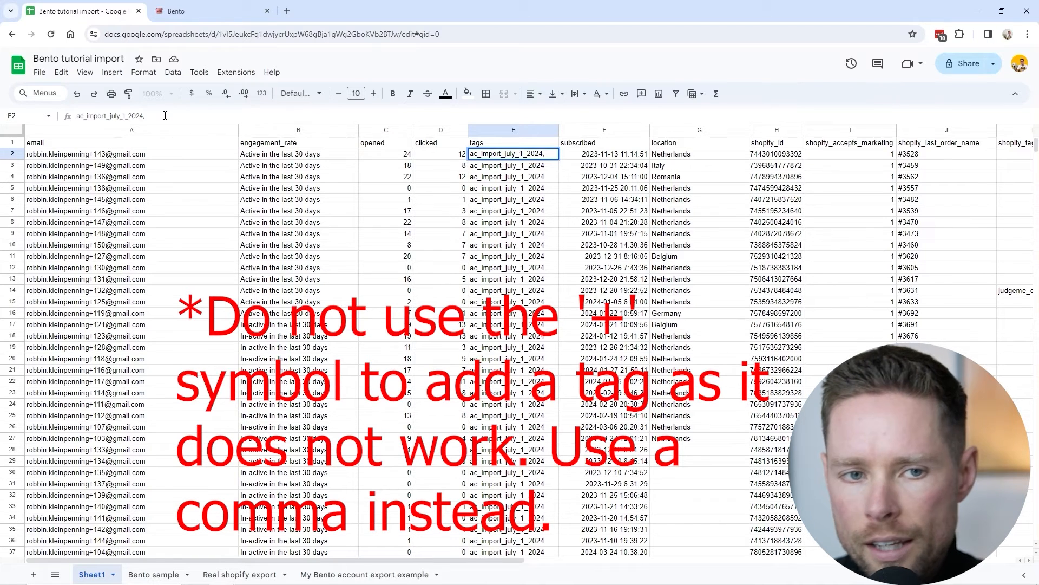
{"action": "type", "text": ",tag1,tag2,tag3"}
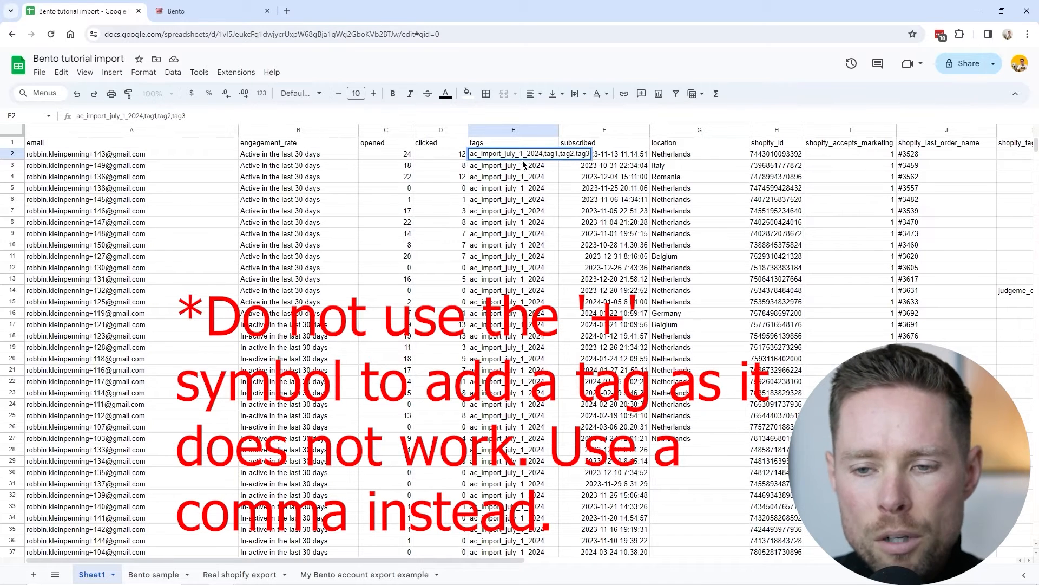
{"action": "key", "text": "Return"}
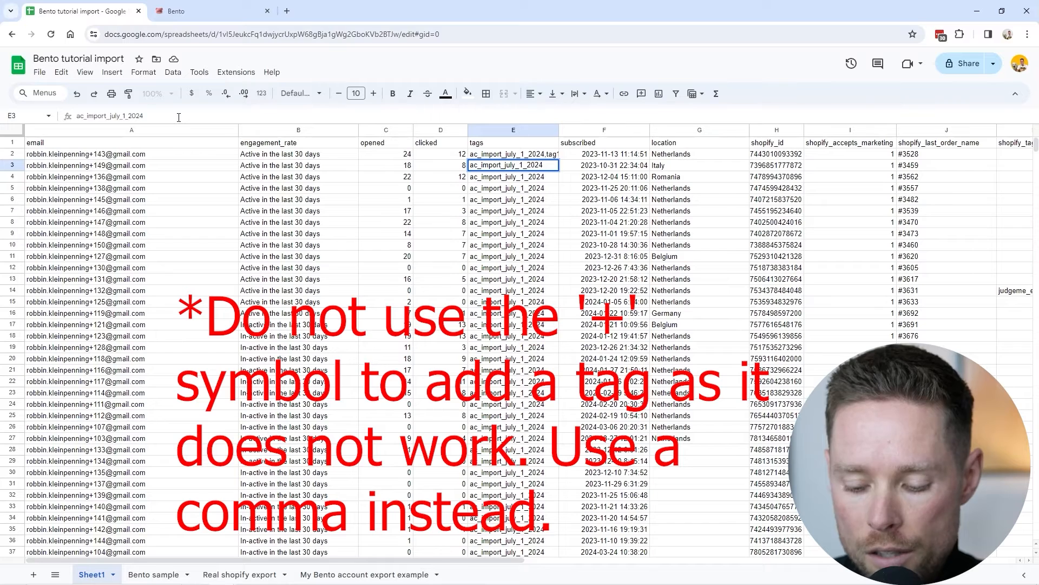
Step: Append +tag4+tag5 to the tags value in cell E3 and widen the tags column to fit its contents
{"action": "type", "text": "+tag4"}
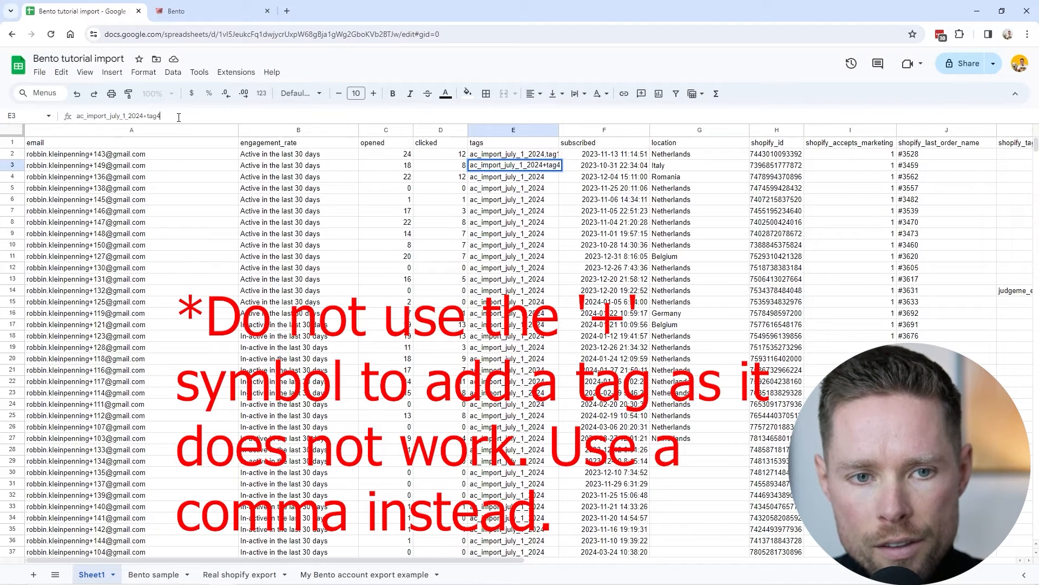
{"action": "type", "text": "+tag5"}
{"action": "left_click", "coordinate": [588, 200]}
{"action": "left_click_drag", "start_coordinate": [559, 130], "coordinate": [603, 130]}
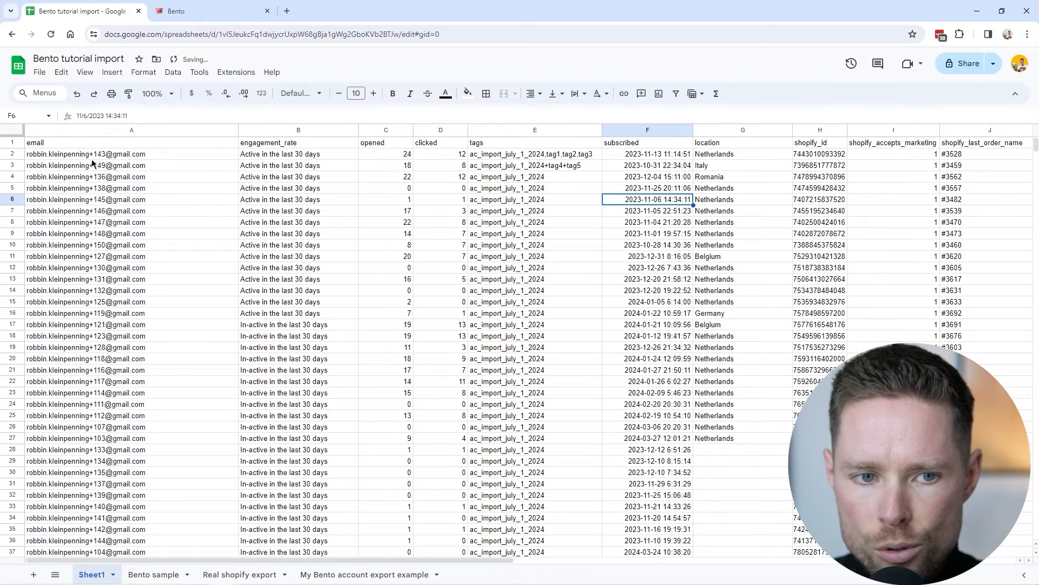
{"action": "left_click", "coordinate": [572, 167]}
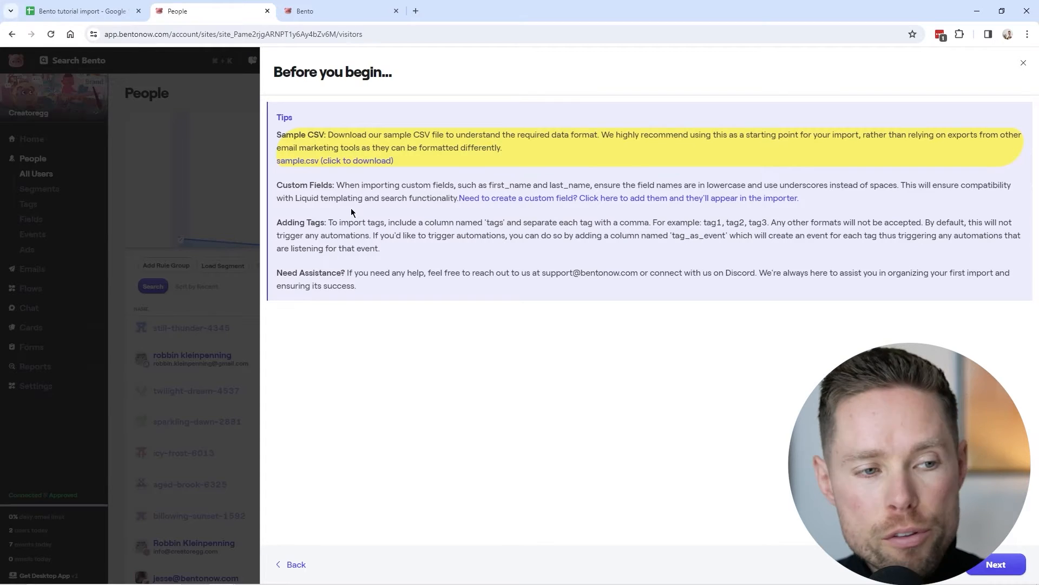
Step: Switch to the Bento flow, line up the New Tag node above Send Email, and select the tag value in its rule
{"action": "left_click", "coordinate": [102, 11]}
{"action": "left_click", "coordinate": [534, 166]}
{"action": "left_click", "coordinate": [306, 11]}
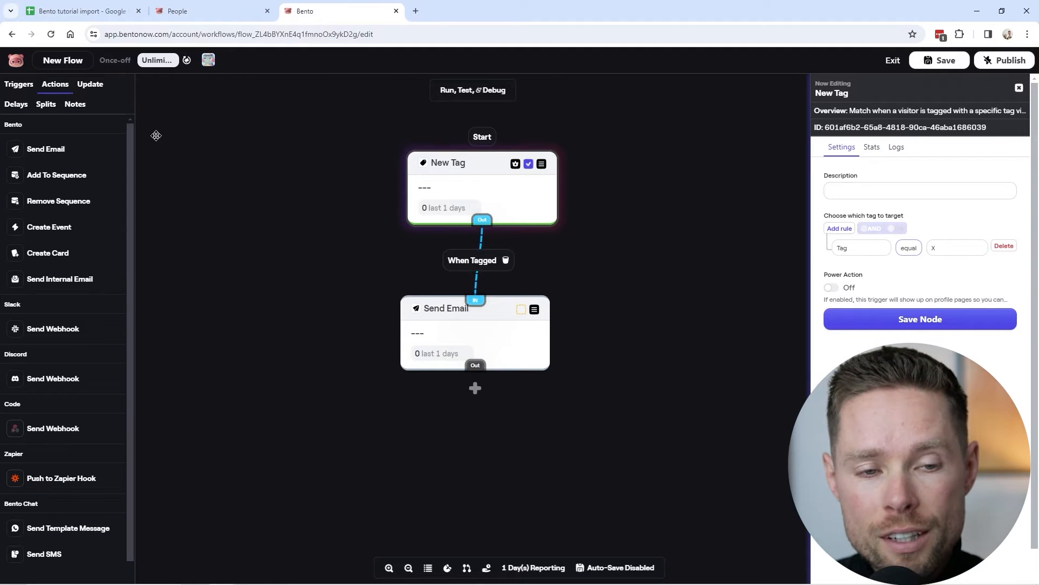
{"action": "left_click_drag", "start_coordinate": [506, 198], "coordinate": [498, 199]}
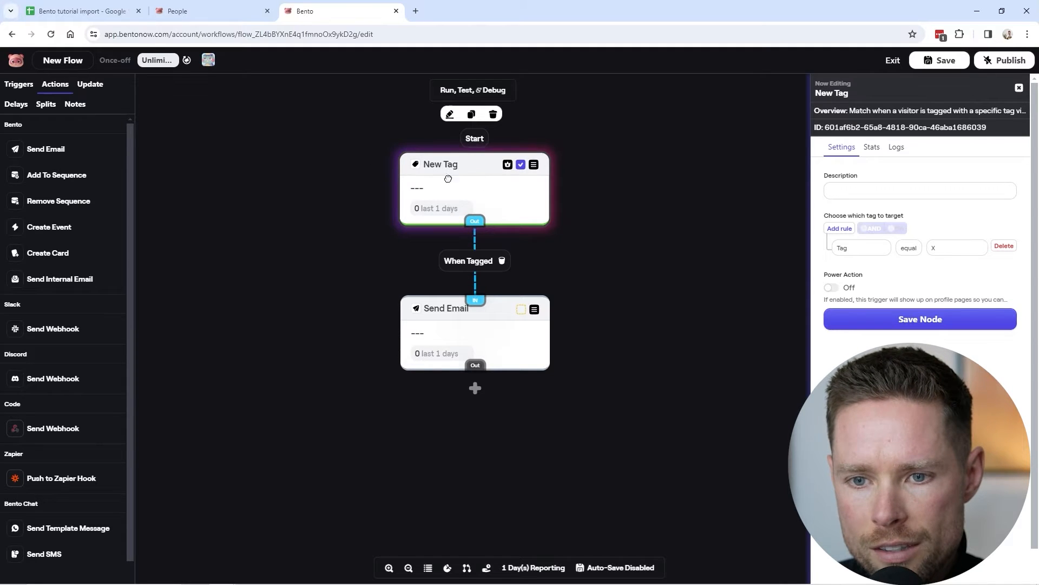
{"action": "mouse_move", "coordinate": [475, 181]}
{"action": "left_mouse_down"}
{"action": "mouse_move", "coordinate": [487, 184]}
{"action": "mouse_move", "coordinate": [475, 183]}
{"action": "left_mouse_up"}
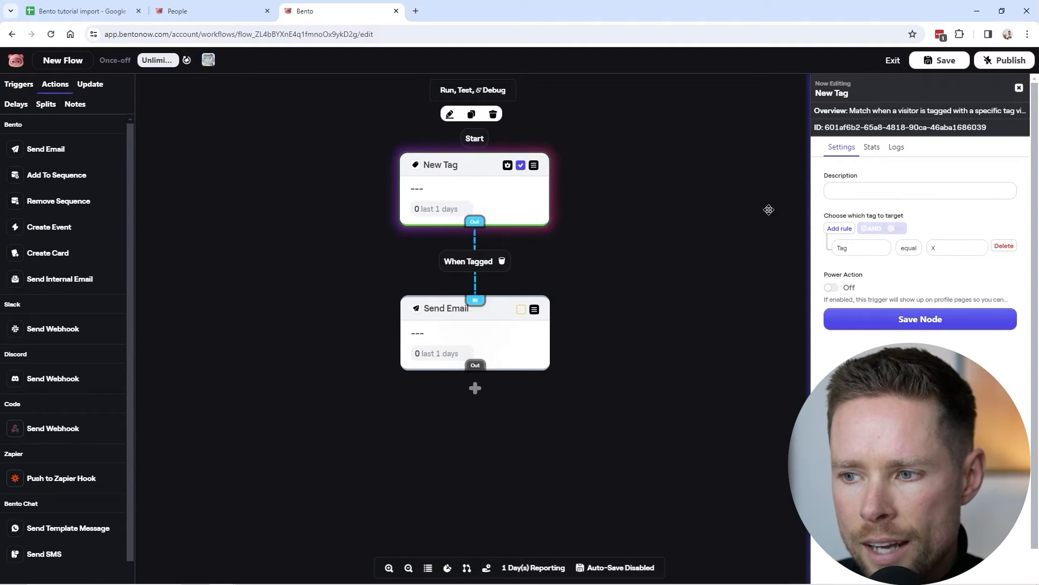
{"action": "left_click", "coordinate": [952, 248]}
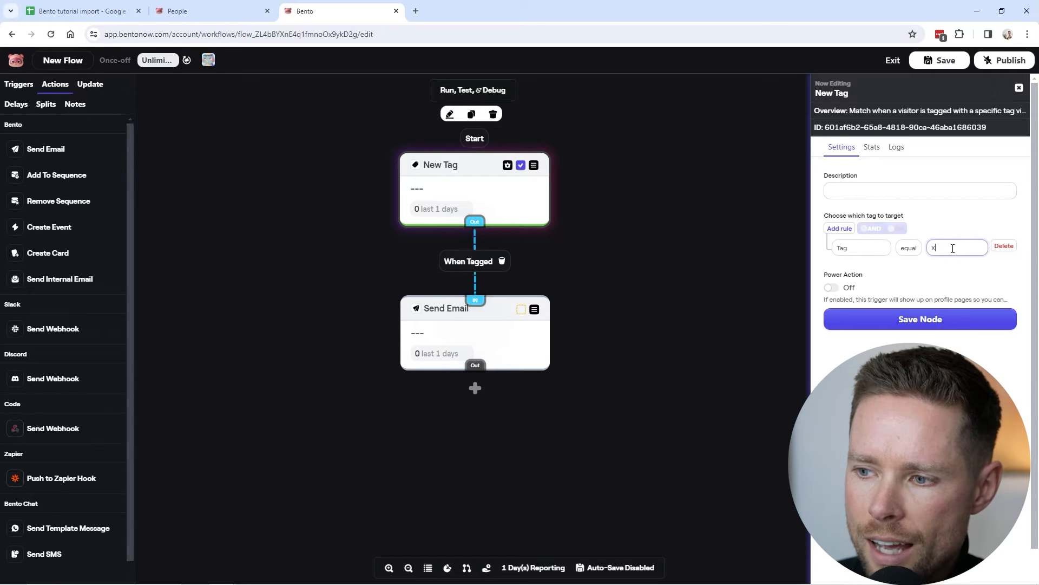
{"action": "double_click", "coordinate": [952, 248]}
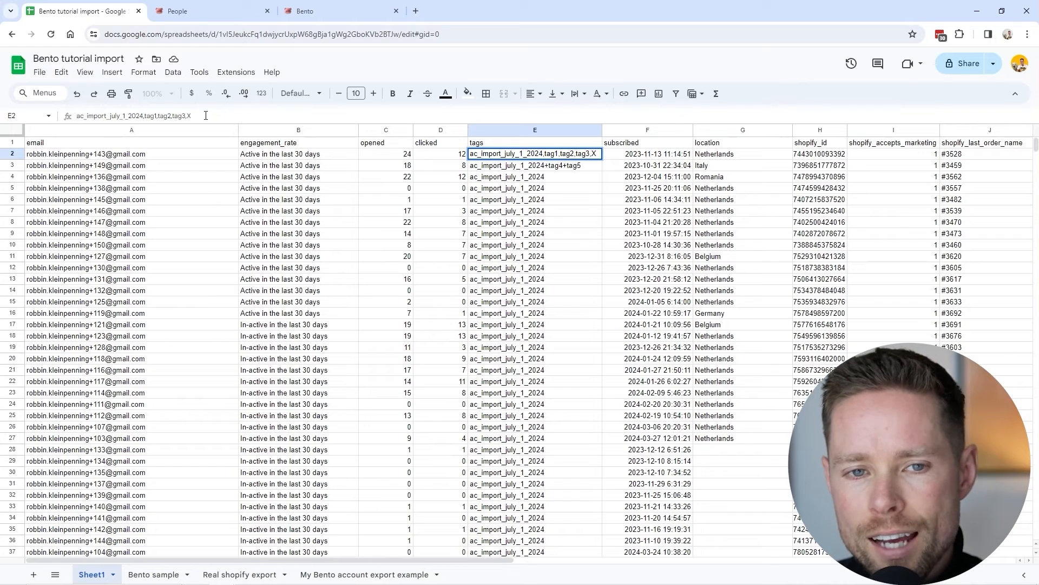
Step: Compare the tags in cell E2 of the spreadsheet with the tag rule of the New Tag trigger in the Bento flow
{"action": "triple_click", "coordinate": [187, 117]}
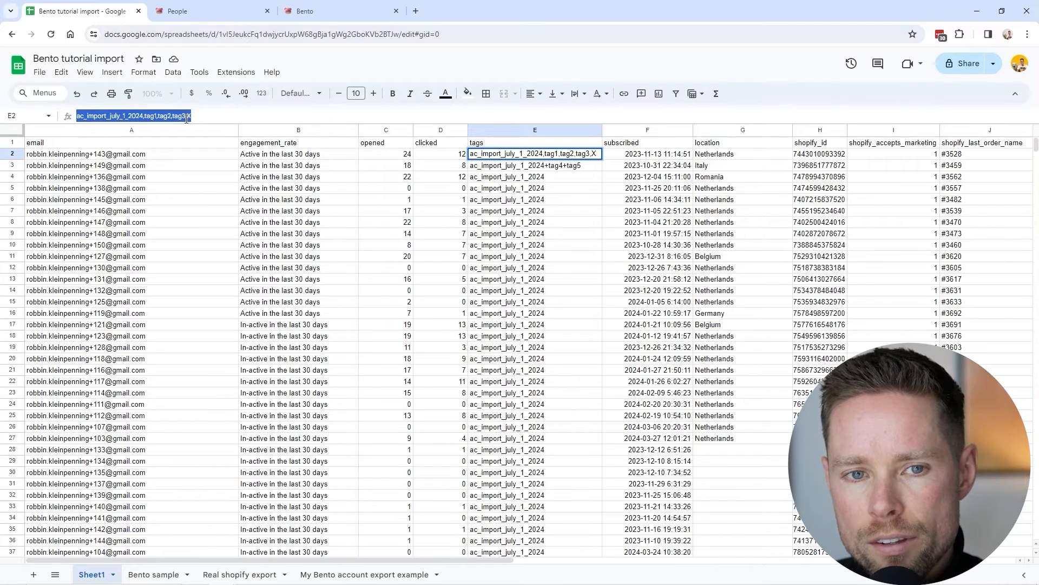
{"action": "left_click", "coordinate": [312, 12]}
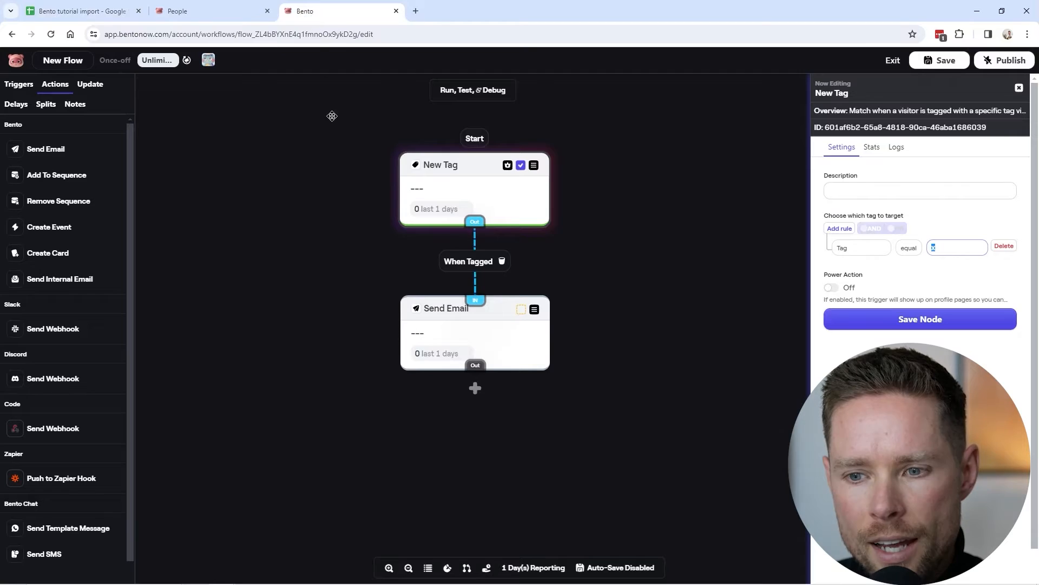
{"action": "double_click", "coordinate": [967, 244]}
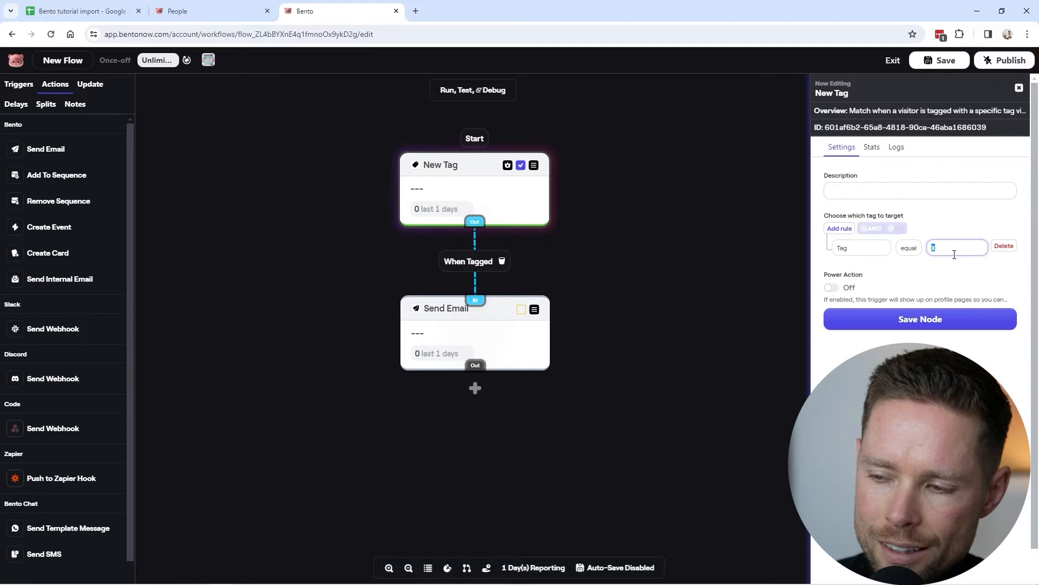
{"action": "left_click", "coordinate": [75, 11]}
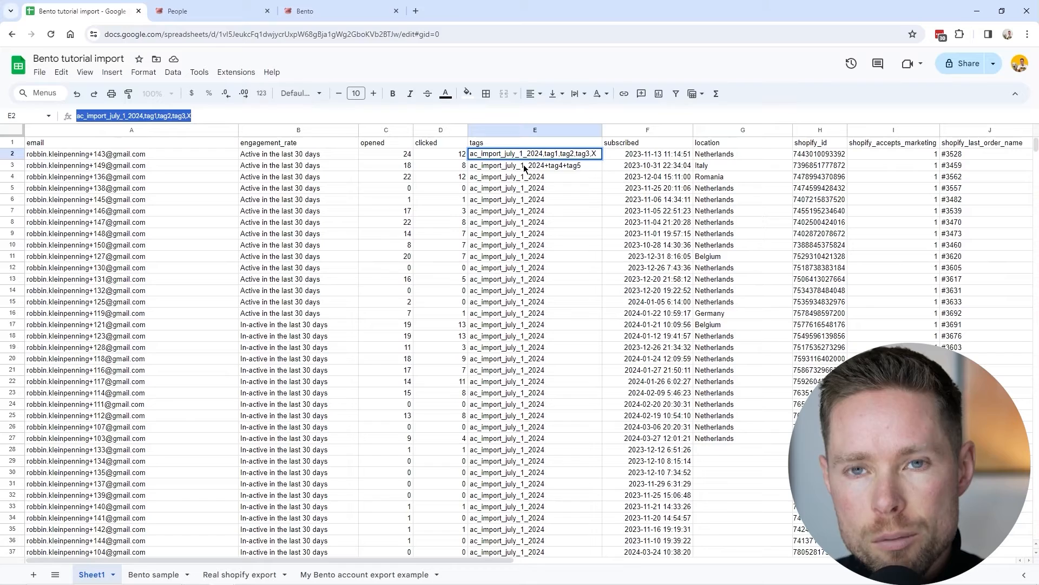
{"action": "left_click", "coordinate": [312, 11]}
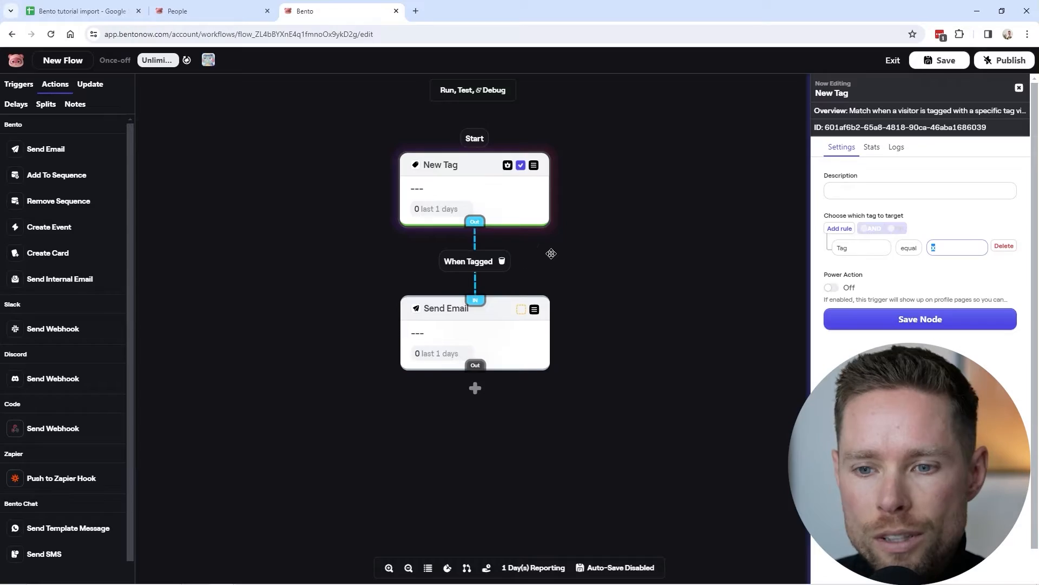
{"action": "left_click", "coordinate": [82, 11]}
Step: Read the Adding Tags tip in Bento's import instructions about triggering automations with a tag_as_event column
{"action": "left_click", "coordinate": [194, 10]}
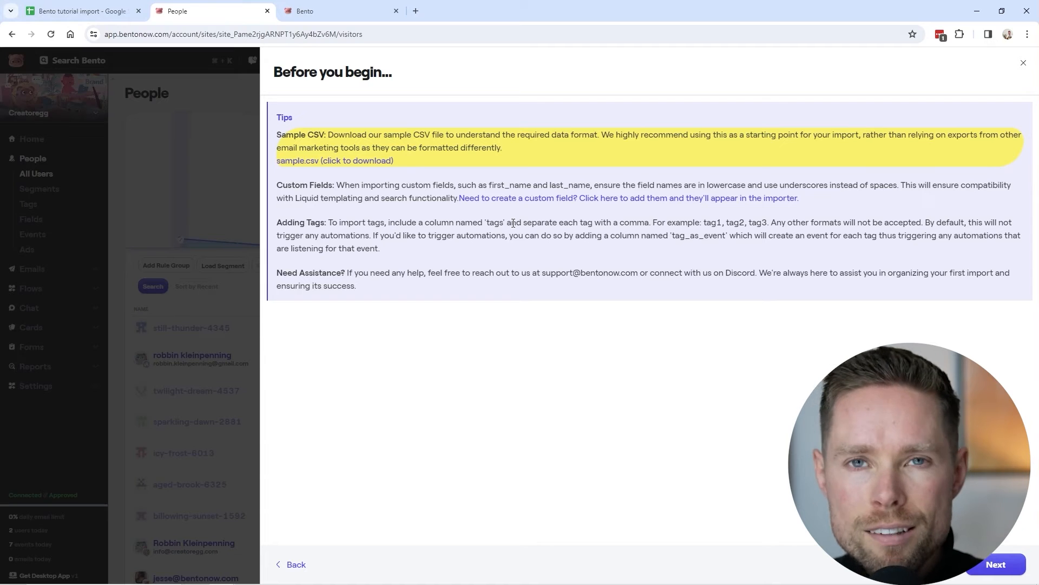
{"action": "left_click_drag", "start_coordinate": [375, 236], "coordinate": [732, 236]}
{"action": "left_click_drag", "start_coordinate": [730, 236], "coordinate": [1021, 235]}
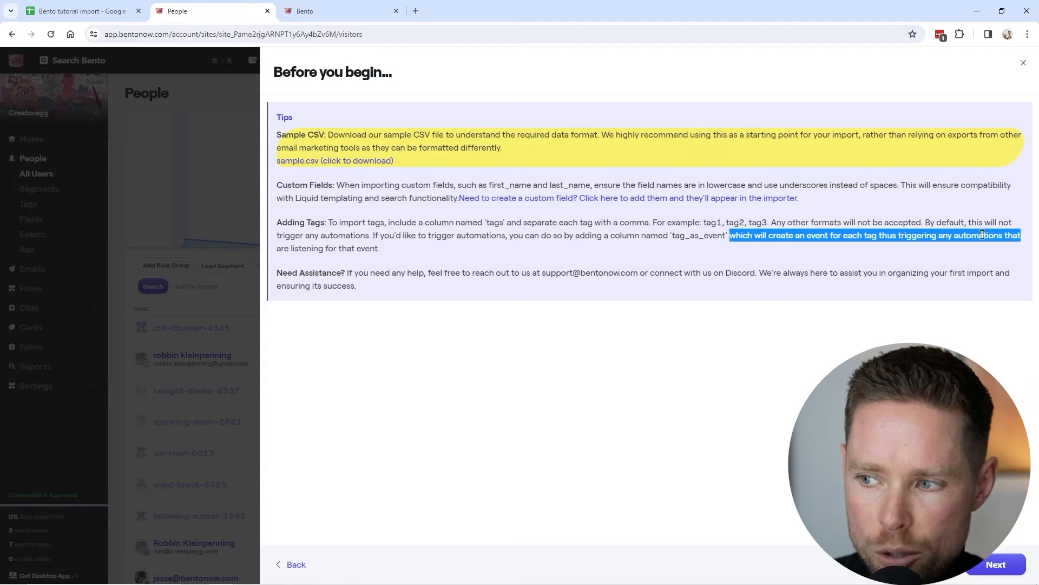
{"action": "left_click_drag", "start_coordinate": [393, 249], "coordinate": [609, 235]}
Step: Insert an empty column directly before the subscribed column in Sheet1 of the import spreadsheet
{"action": "key", "text": "ctrl+Page_Up"}
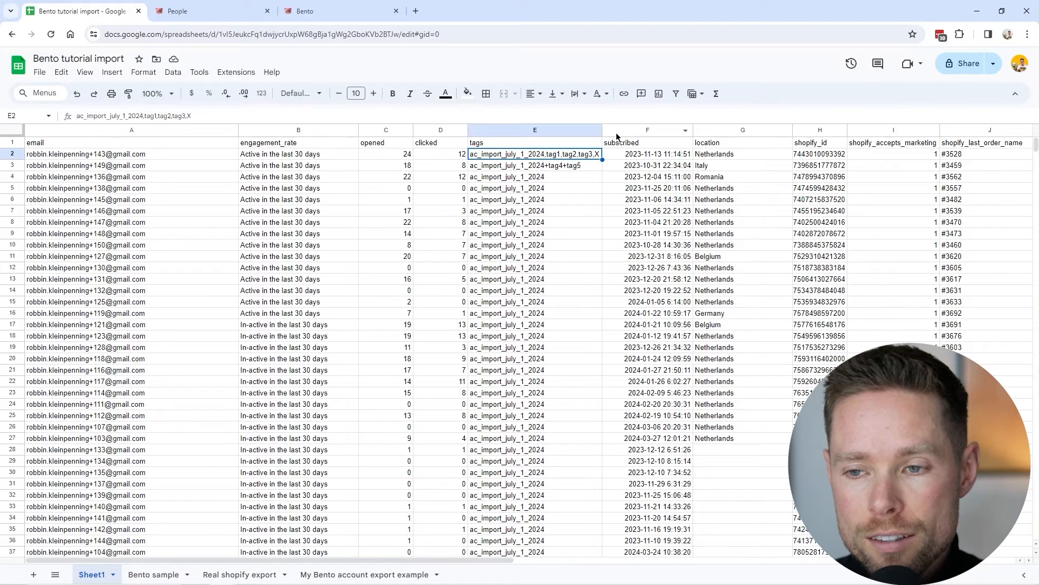
{"action": "left_click", "coordinate": [620, 131]}
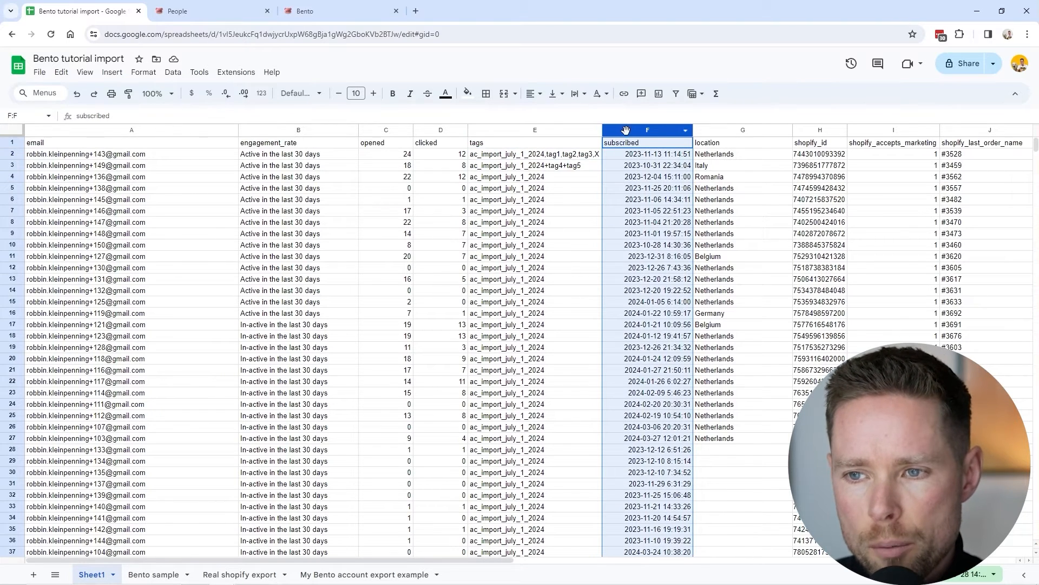
{"action": "right_click", "coordinate": [626, 131]}
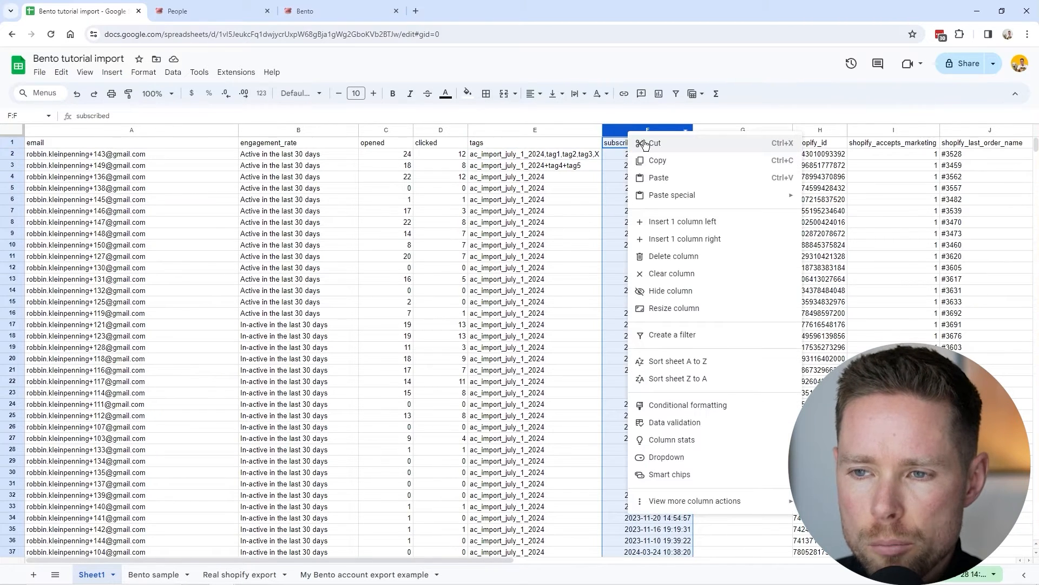
{"action": "left_click", "coordinate": [695, 222]}
Step: Copy the column name tag_as_event from Bento's import tips into header cell F1 of the spreadsheet
{"action": "left_click", "coordinate": [179, 10]}
{"action": "left_click_drag", "start_coordinate": [672, 237], "coordinate": [726, 235]}
{"action": "key", "text": "ctrl+c"}
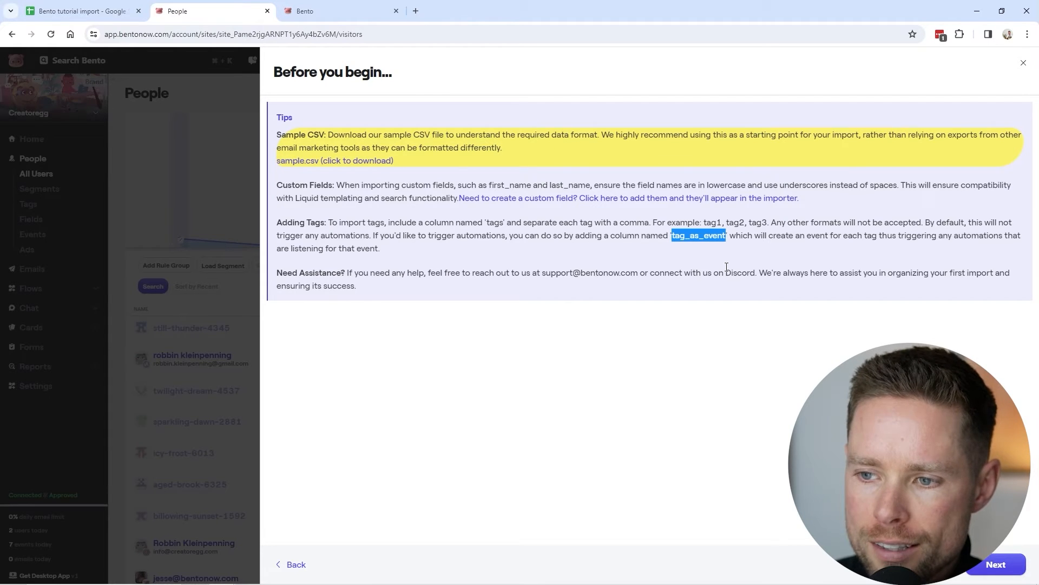
{"action": "left_click", "coordinate": [82, 10]}
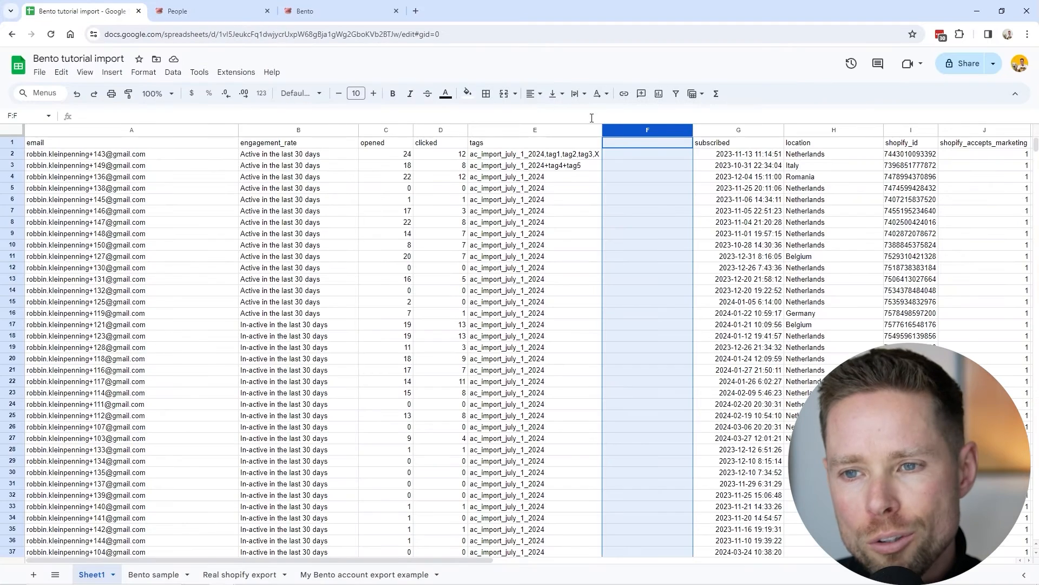
{"action": "left_click", "coordinate": [623, 144]}
{"action": "key", "text": "ctrl+v"}
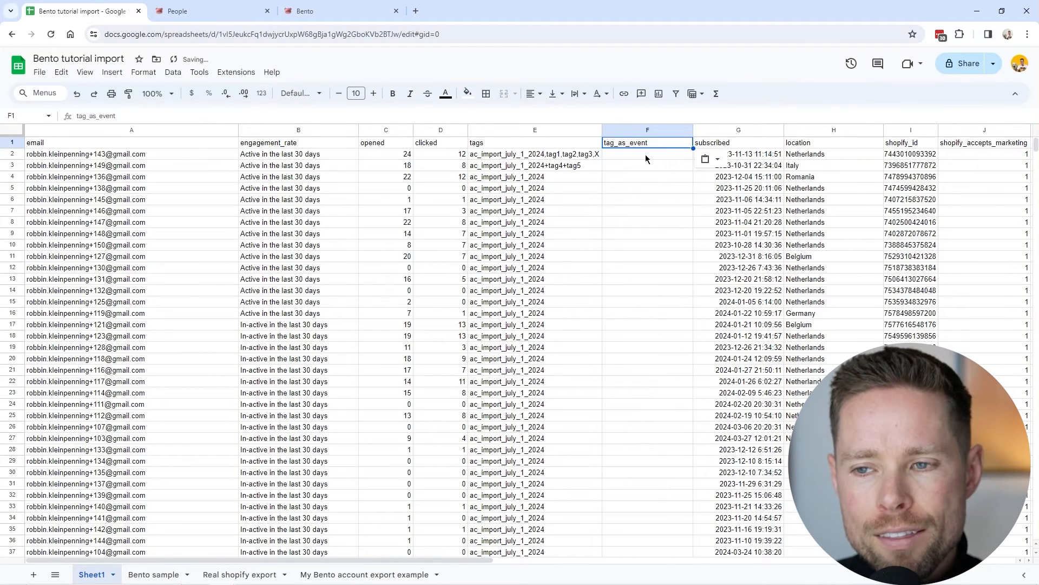
Step: Enter X as the tag_as_event value in cell F2 for the first contact
{"action": "key", "text": "Down"}
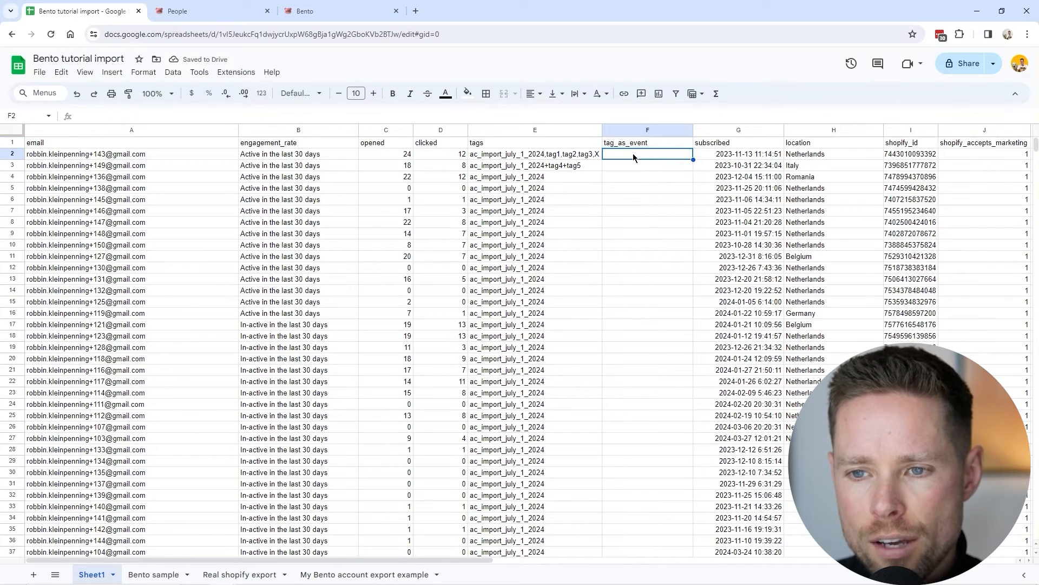
{"action": "type", "text": "X"}
{"action": "left_click", "coordinate": [606, 225]}
{"action": "left_click", "coordinate": [614, 157]}
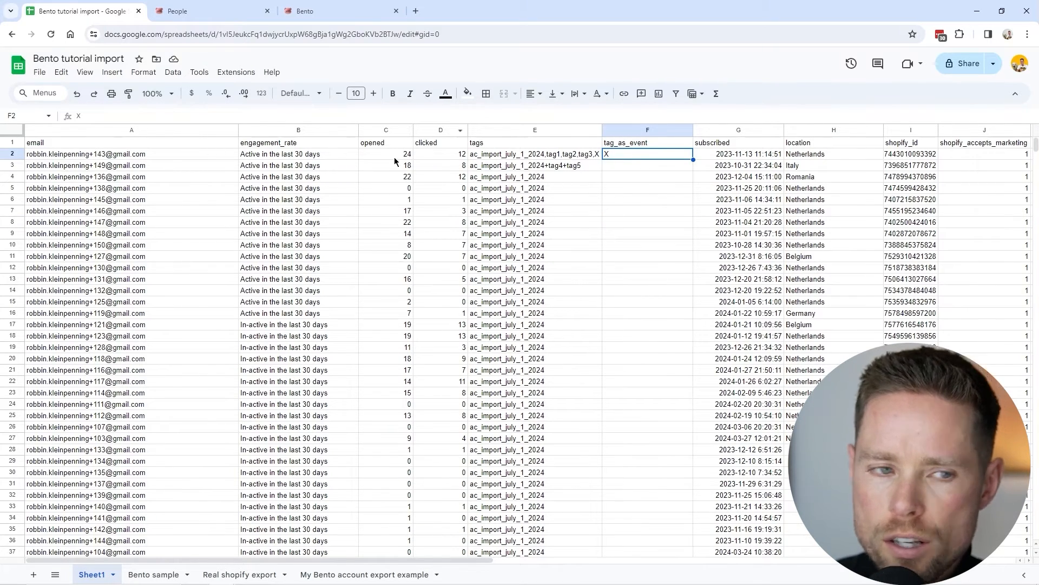
Step: Check the New Tag trigger in the Bento flow, and return to the import tips on the People page
{"action": "left_click", "coordinate": [319, 11]}
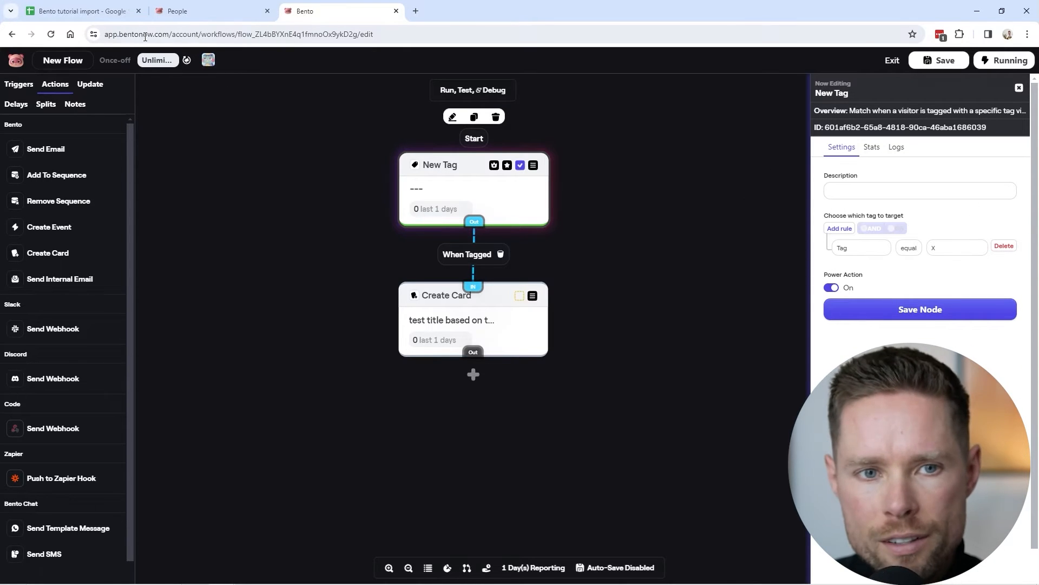
{"action": "left_click", "coordinate": [86, 11]}
{"action": "left_click", "coordinate": [173, 11]}
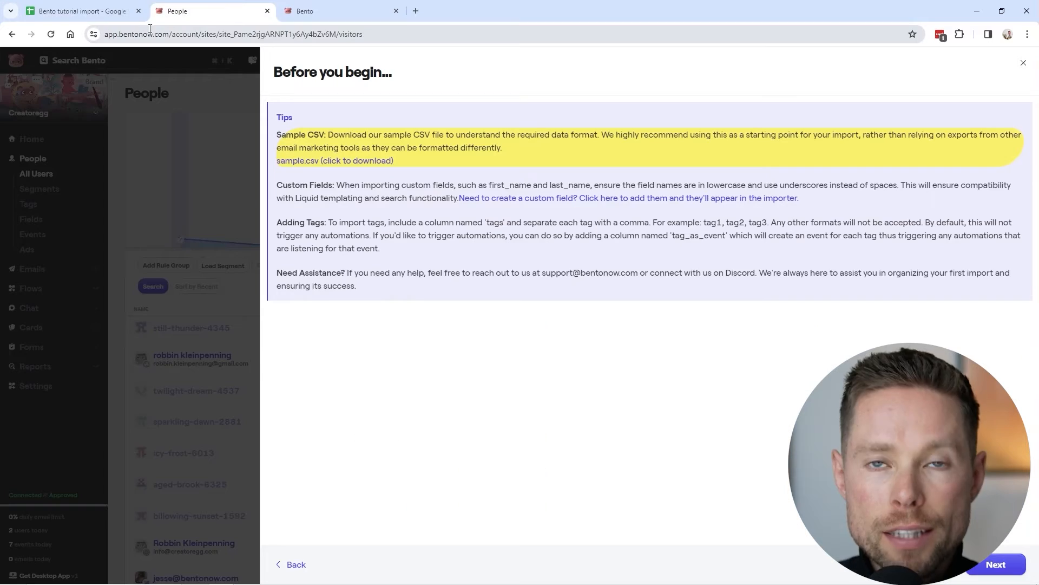
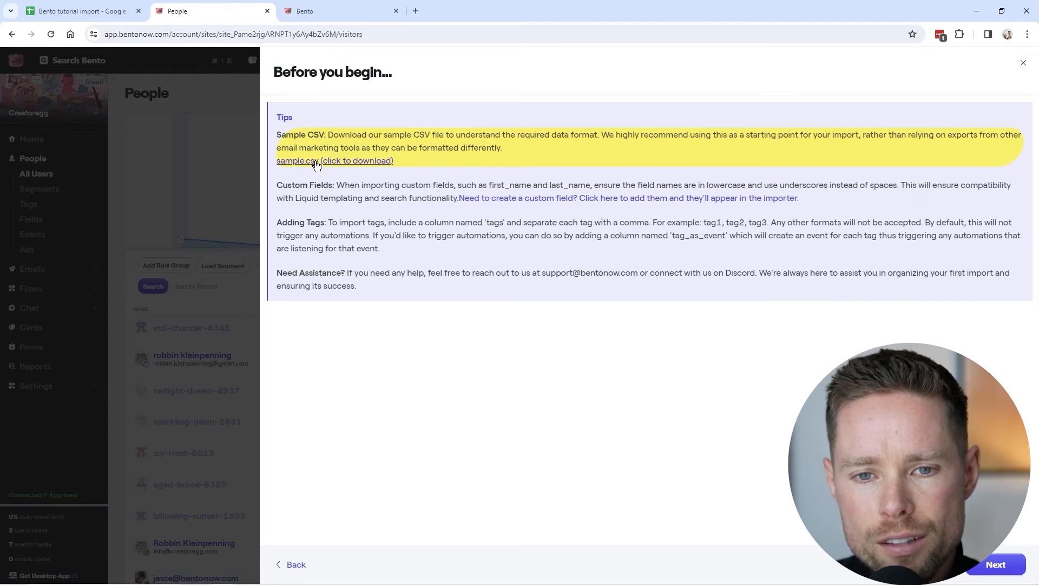
Step: Examine the header row and the remove_tags column in the Bento sample sheet of the spreadsheet
{"action": "left_click", "coordinate": [81, 11]}
{"action": "left_click", "coordinate": [191, 176]}
{"action": "left_click_drag", "start_coordinate": [74, 143], "coordinate": [380, 160]}
{"action": "left_click", "coordinate": [271, 131]}
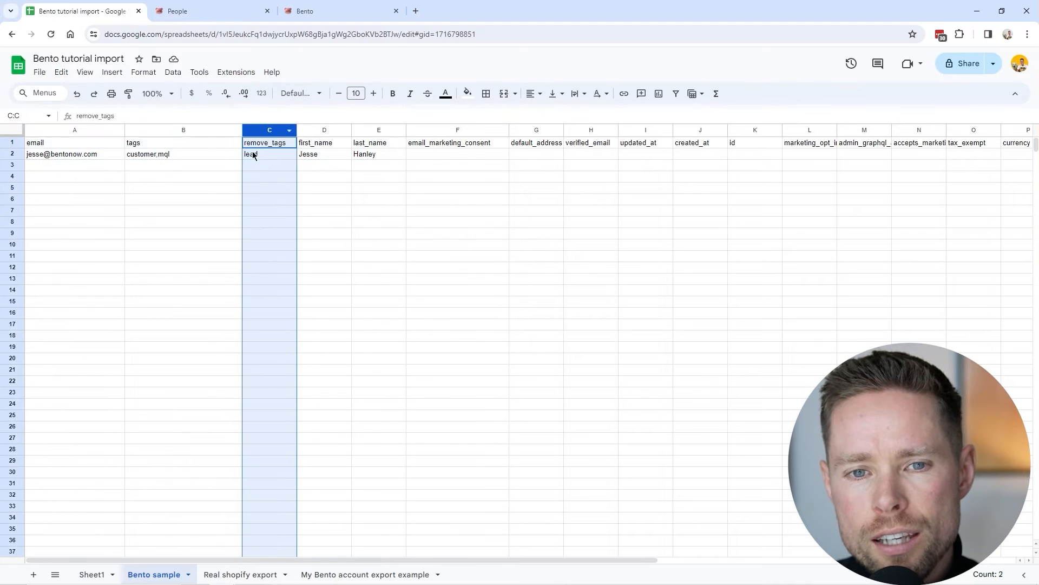
{"action": "left_click", "coordinate": [274, 147]}
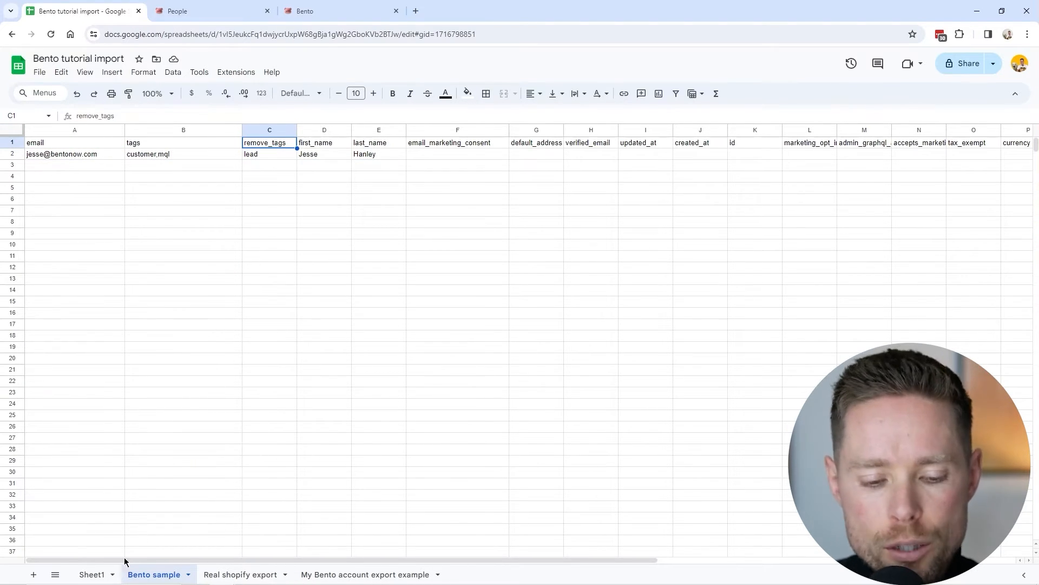
Step: Insert an empty column directly after the tag_as_event column in Sheet1
{"action": "left_click", "coordinate": [92, 575]}
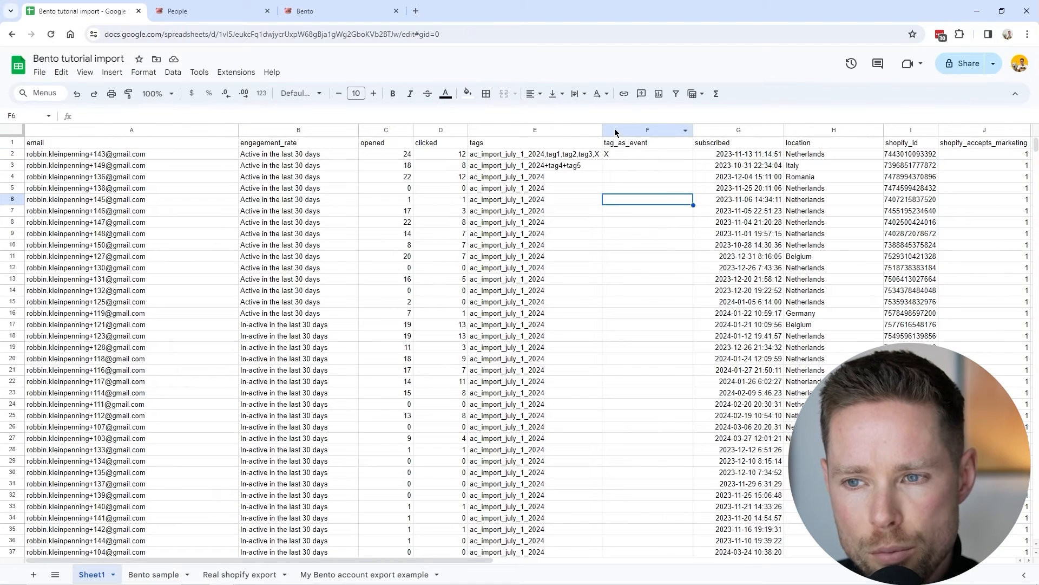
{"action": "left_click", "coordinate": [650, 130]}
{"action": "right_click", "coordinate": [653, 130]}
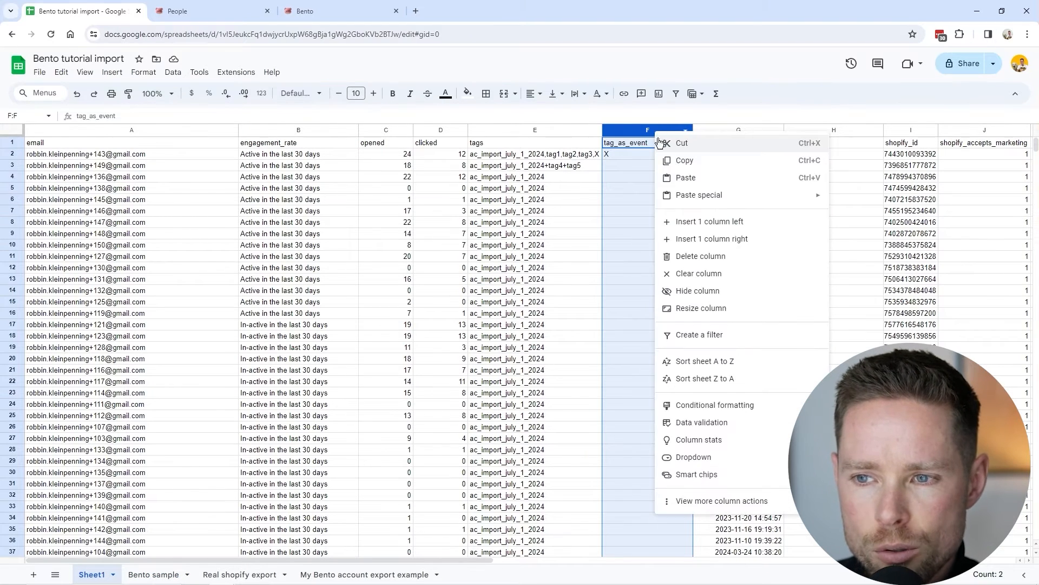
{"action": "left_click", "coordinate": [718, 240]}
Step: Check the removal column's name in the Bento sample sheet and enter remove_tags as the header in cell G1 of Sheet1
{"action": "left_click", "coordinate": [154, 574]}
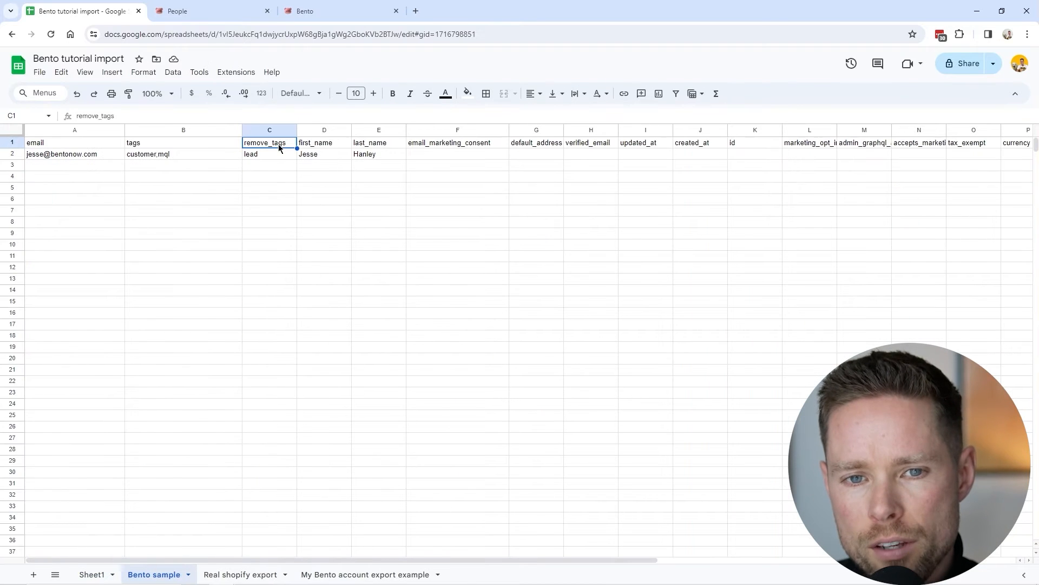
{"action": "left_click", "coordinate": [92, 574]}
{"action": "left_click", "coordinate": [713, 143]}
{"action": "type", "text": "remove_tags"}
Step: Enter tag1,tag2,tag3 as the remove_tags value in cell G2 for the first contact
{"action": "left_click", "coordinate": [720, 158]}
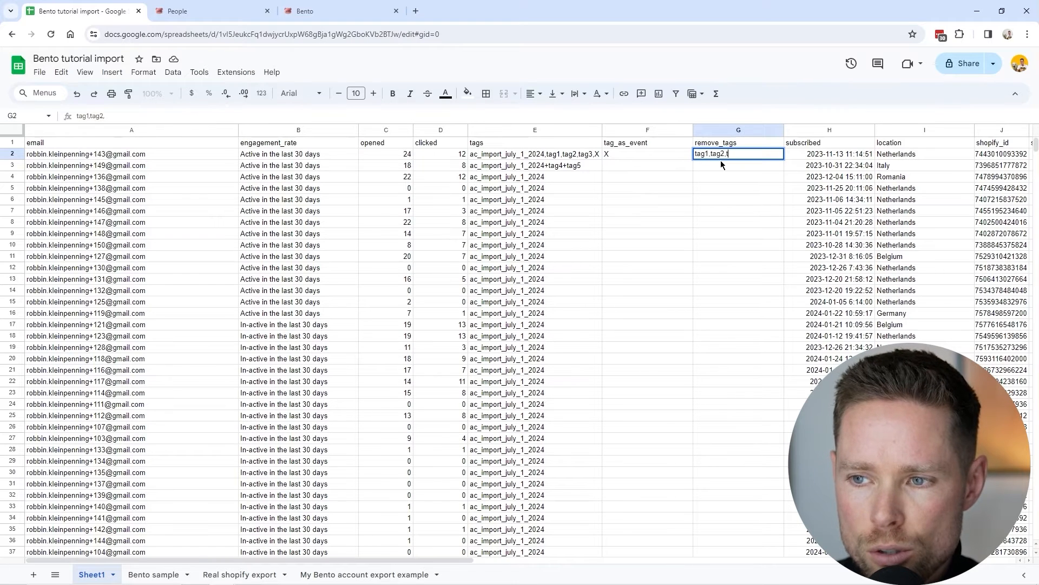
{"action": "key", "text": "shift+Left"}
{"action": "key", "text": "shift+Left"}
{"action": "key", "text": "shift+Left"}
{"action": "key", "text": "shift+Left"}
{"action": "key", "text": "shift+Left"}
{"action": "key", "text": "shift+Left"}
{"action": "key", "text": "shift+Left"}
{"action": "key", "text": "shift+Left"}
{"action": "key", "text": "shift+Left"}
{"action": "key", "text": "shift+Left"}
{"action": "key", "text": "shift+Left"}
{"action": "key", "text": "shift+Left"}
{"action": "key", "text": "shift+Left"}
{"action": "key", "text": "shift+Left"}
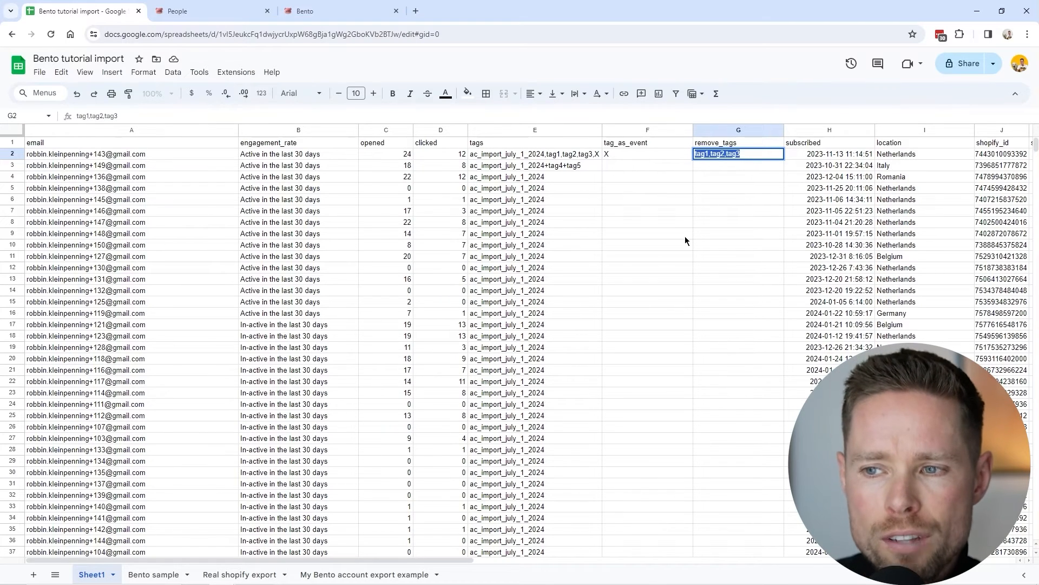
{"action": "left_click", "coordinate": [752, 169]}
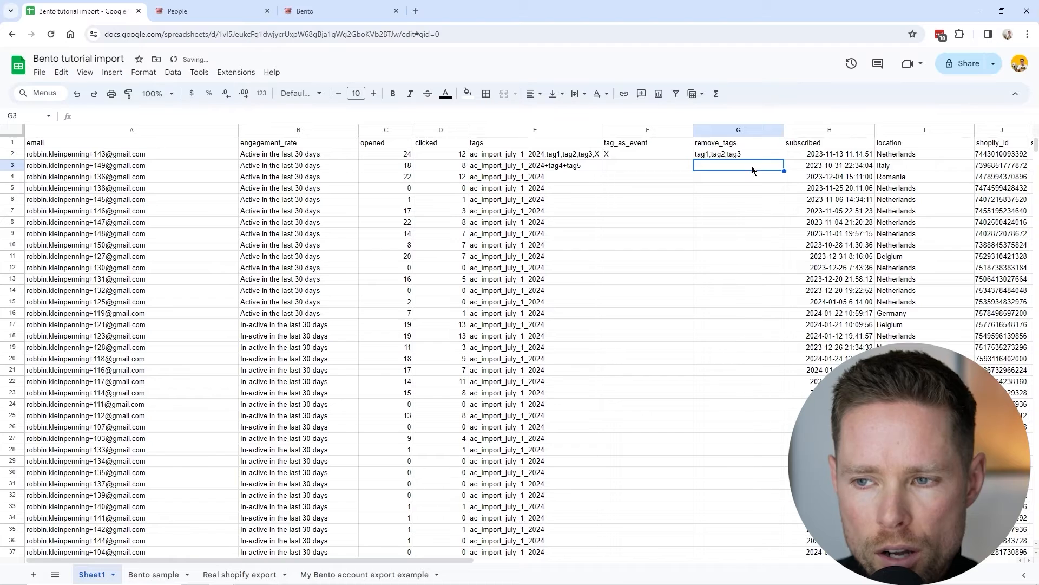
{"action": "left_click", "coordinate": [726, 142]}
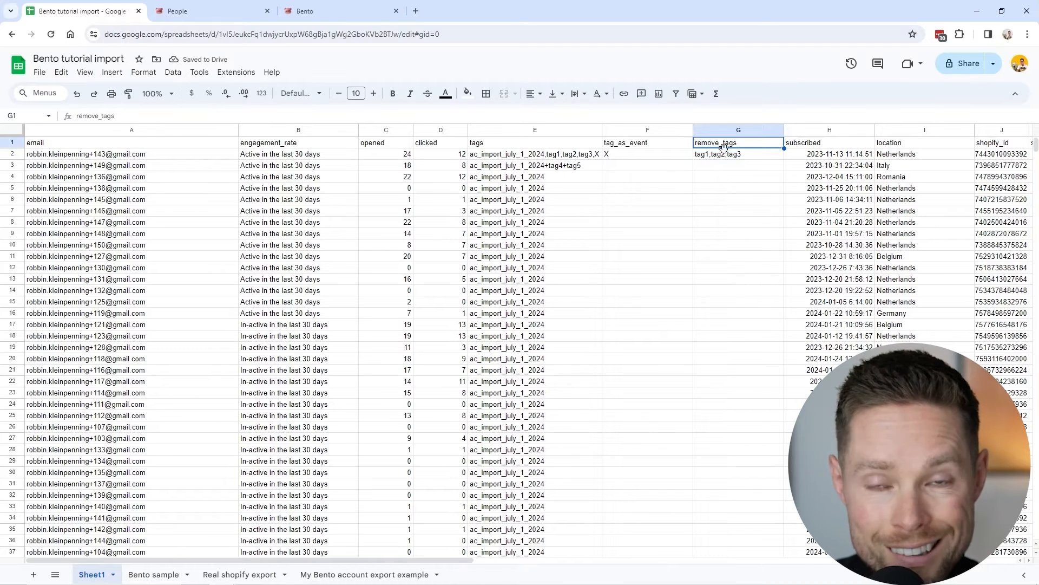
Step: Delete the remove_tags column from Sheet1
{"action": "right_click", "coordinate": [719, 133]}
{"action": "left_click", "coordinate": [708, 174]}
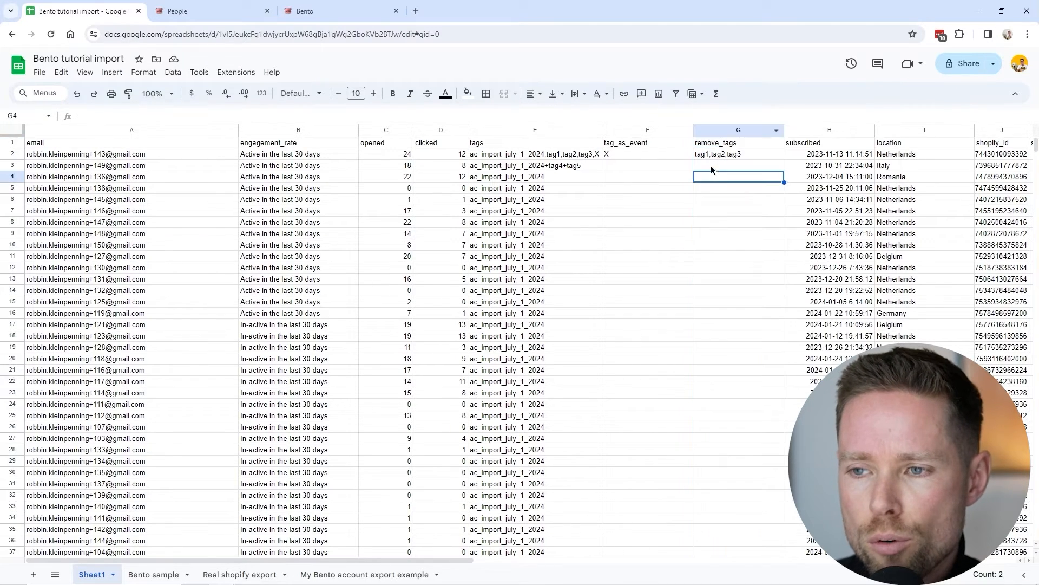
{"action": "left_click", "coordinate": [719, 132]}
{"action": "right_click", "coordinate": [718, 133]}
{"action": "left_click", "coordinate": [775, 262]}
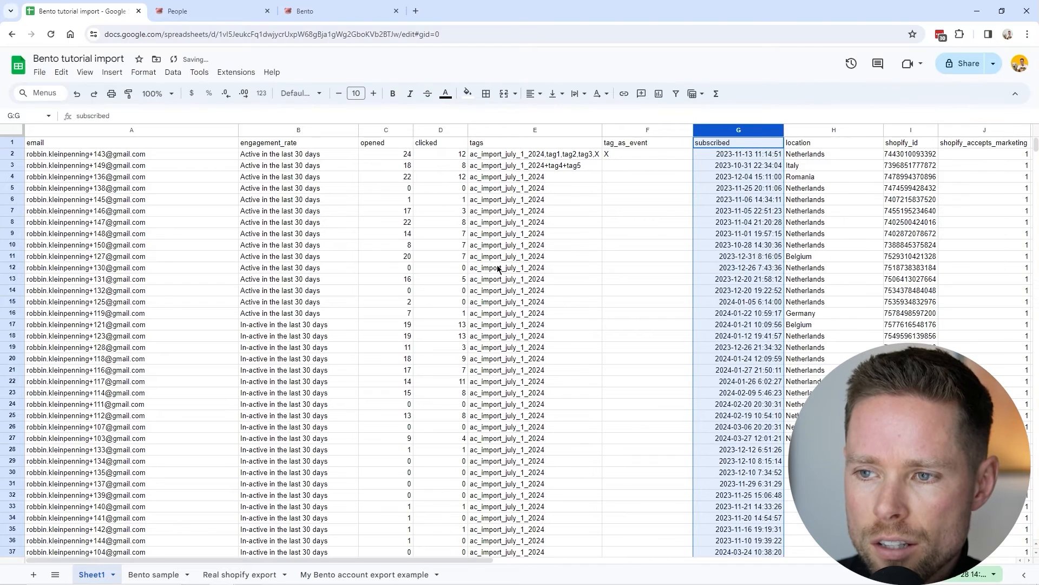
Step: Copy the engagement_rate value "In-active in the last 30 days" from B17 into B4 for the third contact
{"action": "left_click", "coordinate": [272, 323]}
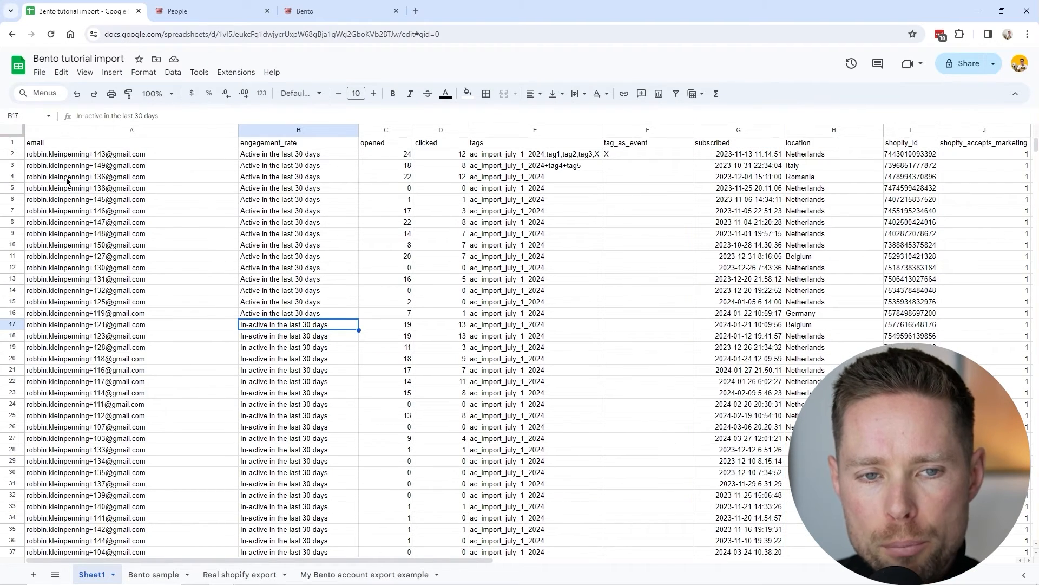
{"action": "scroll", "coordinate": [81, 358], "scroll_direction": "down", "scroll_amount": 10}
{"action": "scroll", "coordinate": [47, 395], "scroll_direction": "up", "scroll_amount": 10}
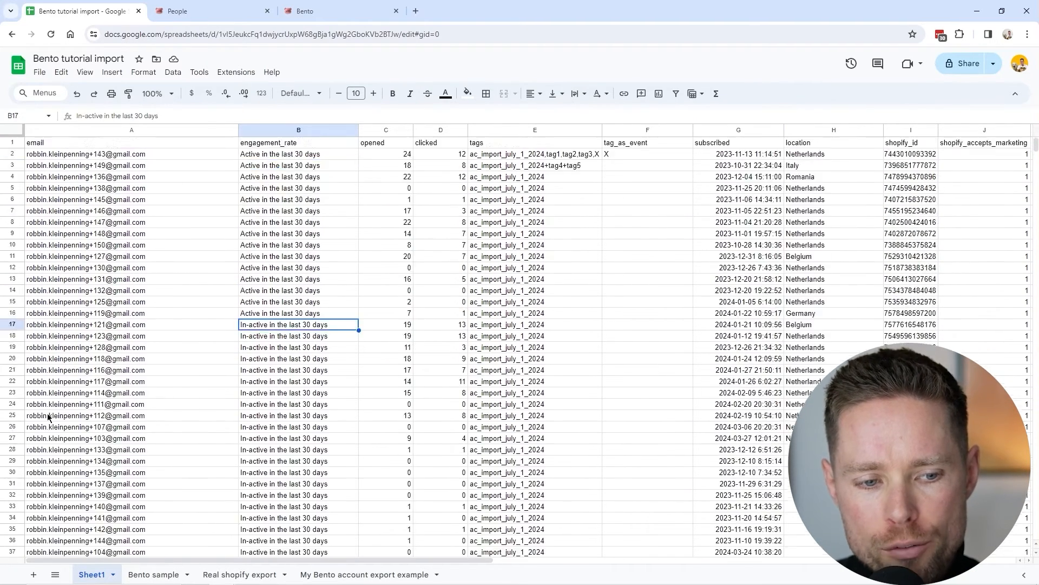
{"action": "scroll", "coordinate": [75, 399], "scroll_direction": "down", "scroll_amount": 10}
{"action": "scroll", "coordinate": [74, 399], "scroll_direction": "up", "scroll_amount": 10}
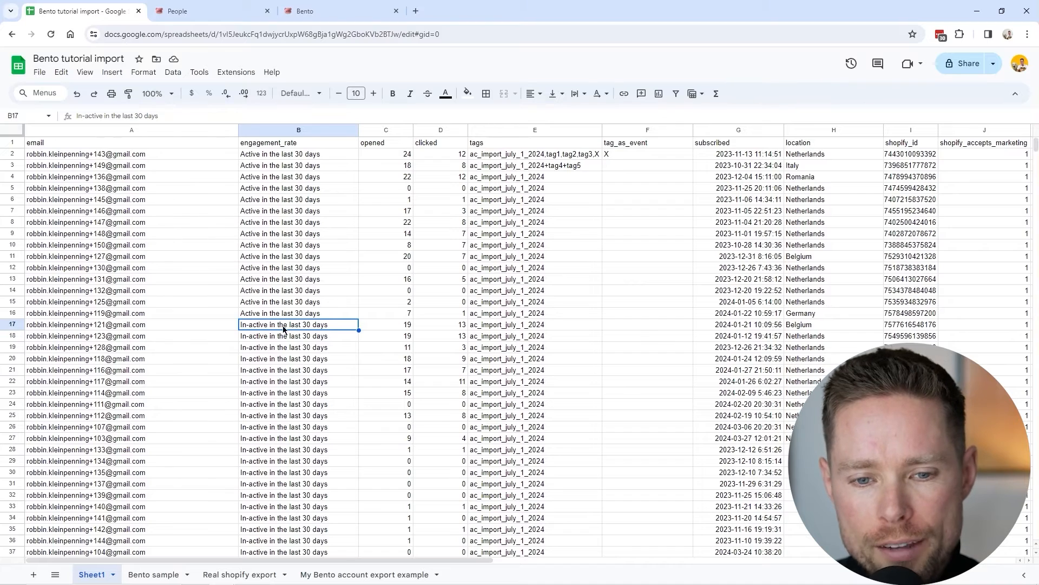
{"action": "left_click", "coordinate": [287, 178]}
{"action": "type", "text": "In-active in the last 30 days"}
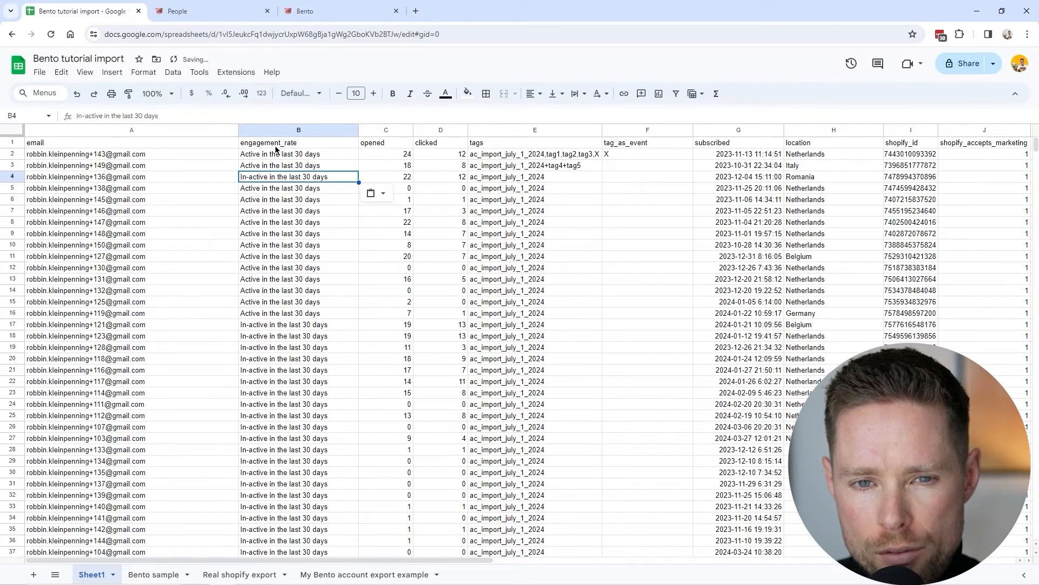
Step: Clear the contents of rows 5 to 49 in Sheet1, keeping only the header and the first three contacts
{"action": "left_click_drag", "start_coordinate": [13, 187], "coordinate": [14, 187]}
{"action": "key", "text": "Delete"}
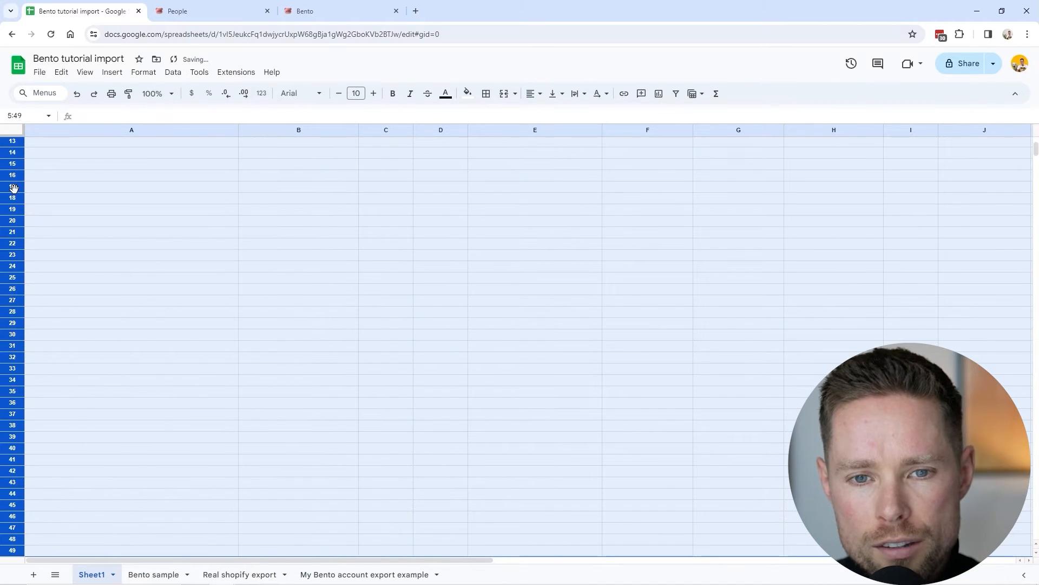
{"action": "scroll", "coordinate": [520, 325], "scroll_direction": "up", "scroll_amount": 4}
{"action": "left_click", "coordinate": [872, 158]}
{"action": "left_click", "coordinate": [295, 278]}
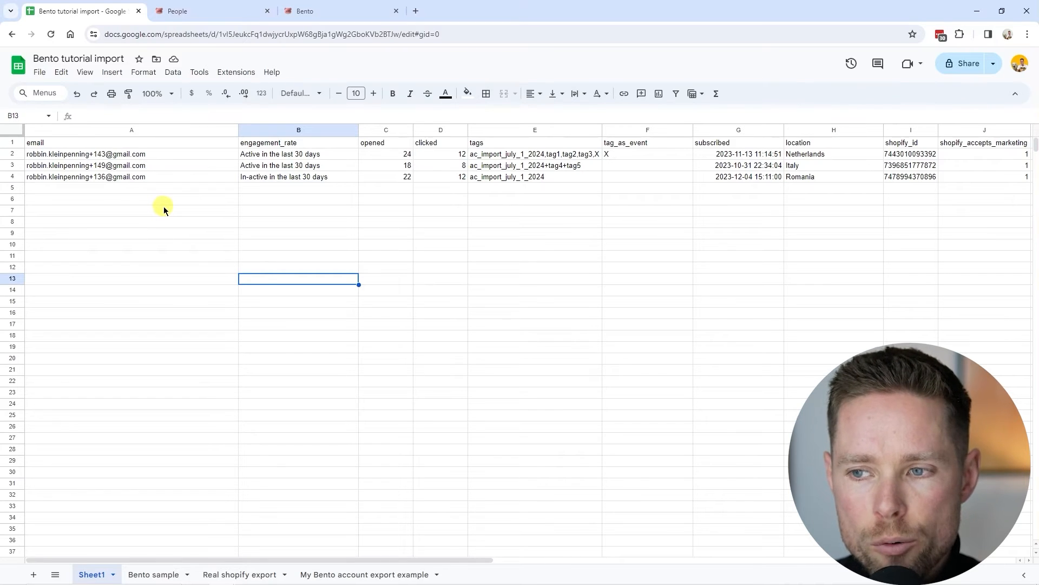
Step: Download Sheet1 as a comma-separated values (.csv) file
{"action": "left_click", "coordinate": [40, 72]}
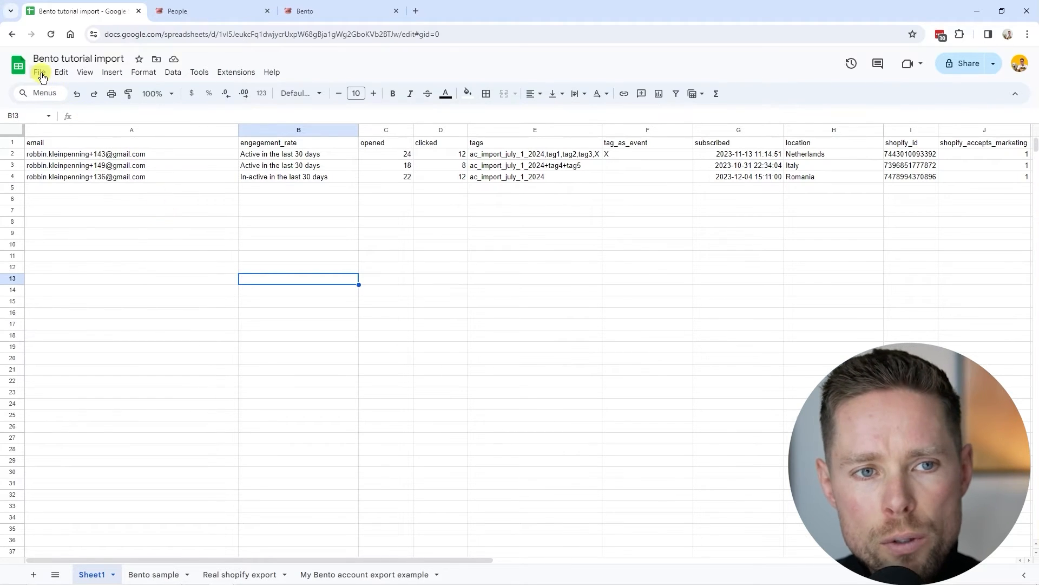
{"action": "mouse_move", "coordinate": [76, 206]}
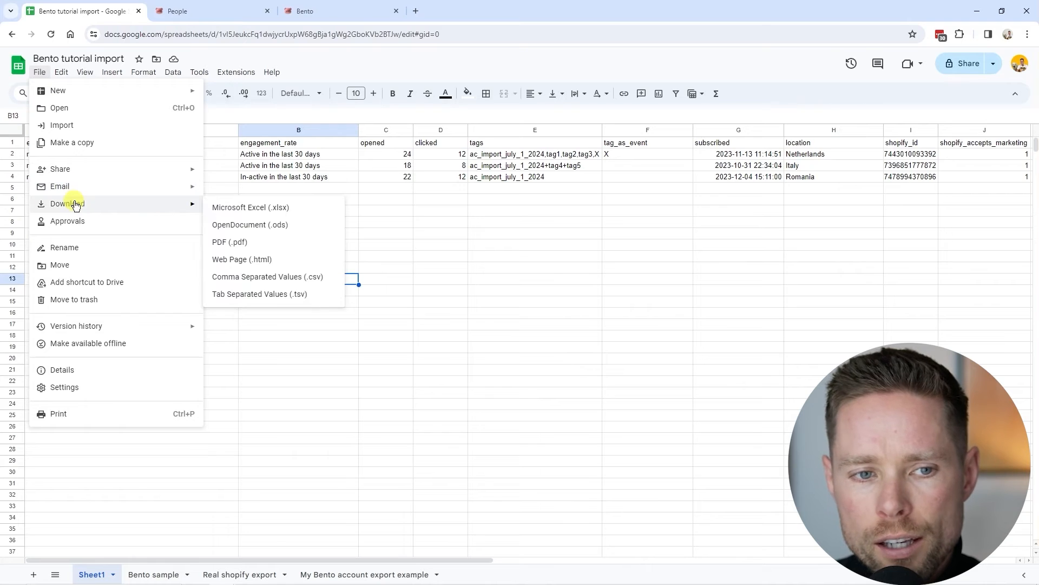
{"action": "left_click", "coordinate": [316, 279]}
Step: Switch to Bento's People page, start a CSV data import and continue past the introductory tips
{"action": "left_click", "coordinate": [178, 11]}
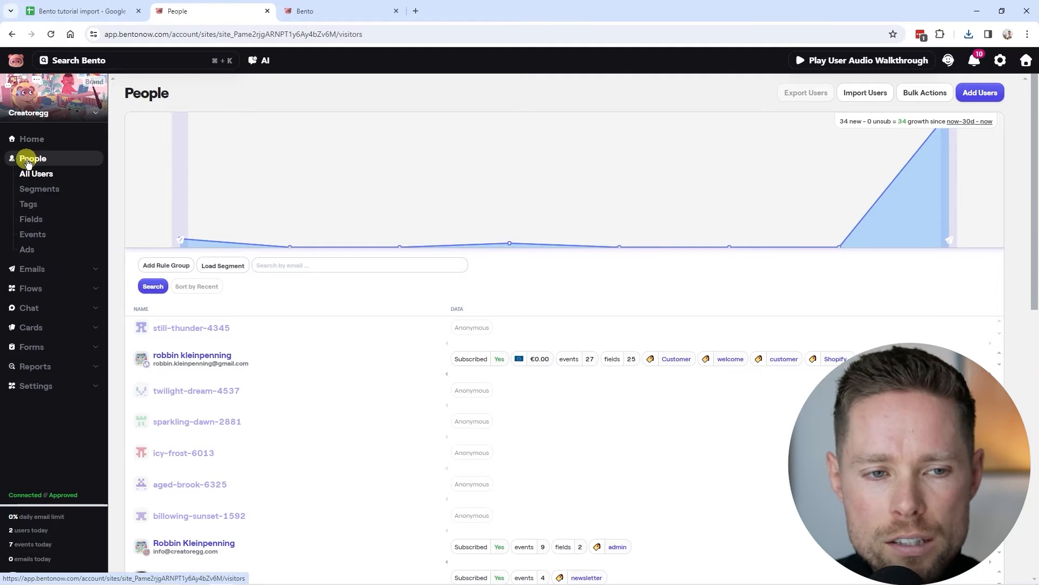
{"action": "left_click", "coordinate": [865, 94]}
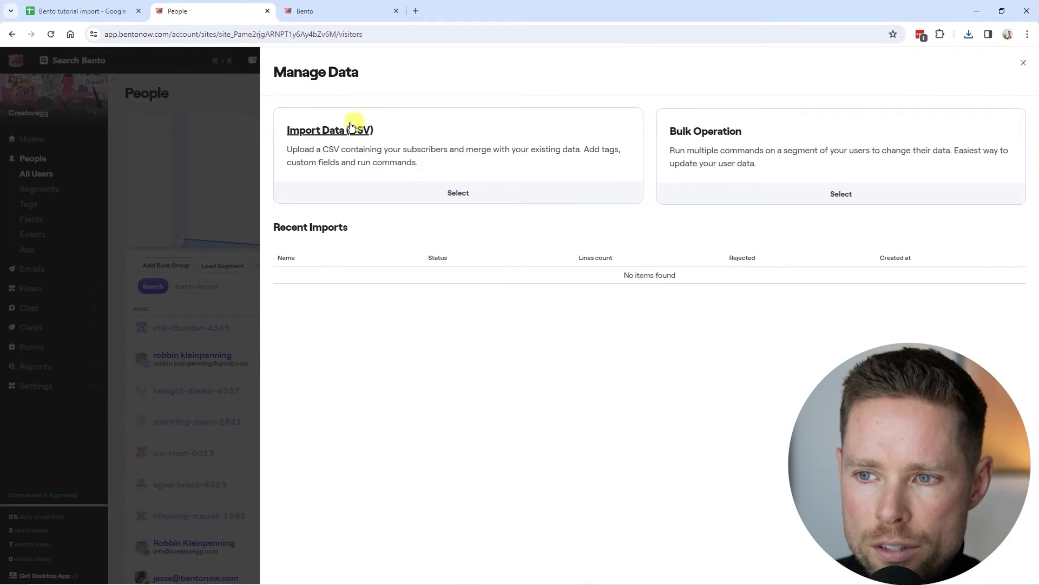
{"action": "left_click", "coordinate": [336, 131]}
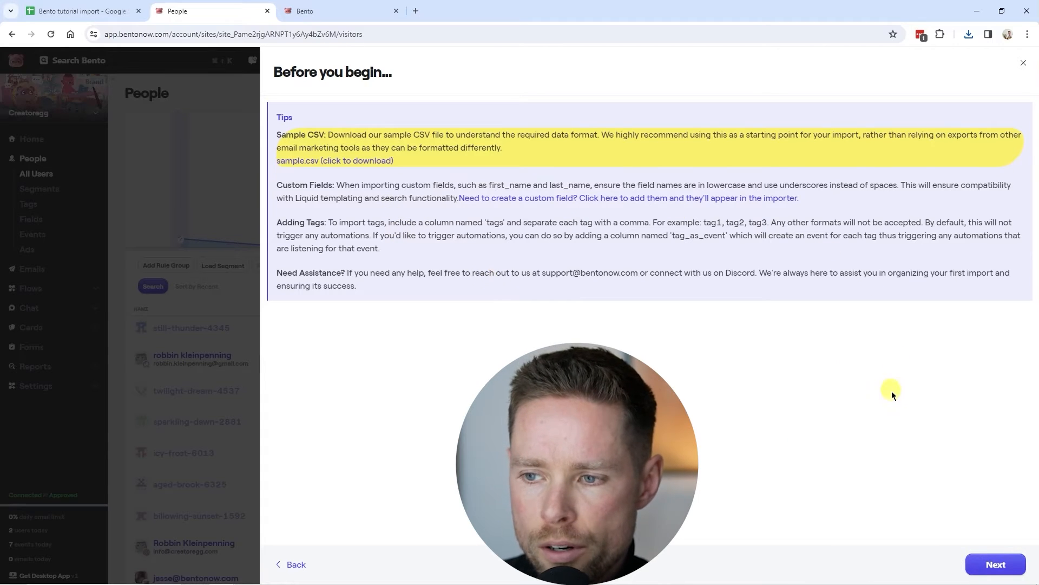
{"action": "left_click", "coordinate": [995, 565]}
Step: Choose "Create subscriber or find and merge data" as the import command for each row
{"action": "left_click", "coordinate": [320, 186]}
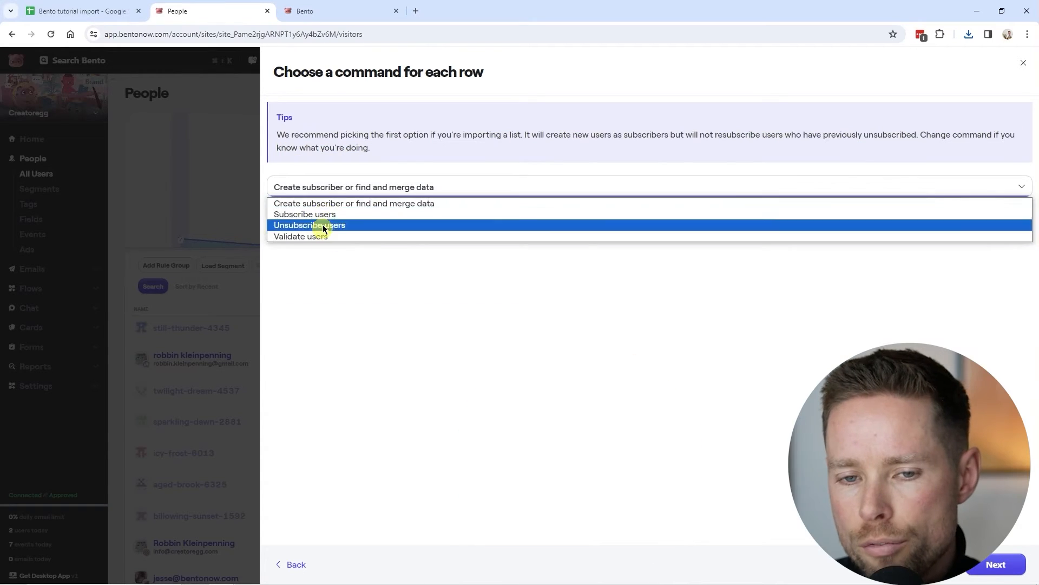
{"action": "left_click", "coordinate": [330, 203]}
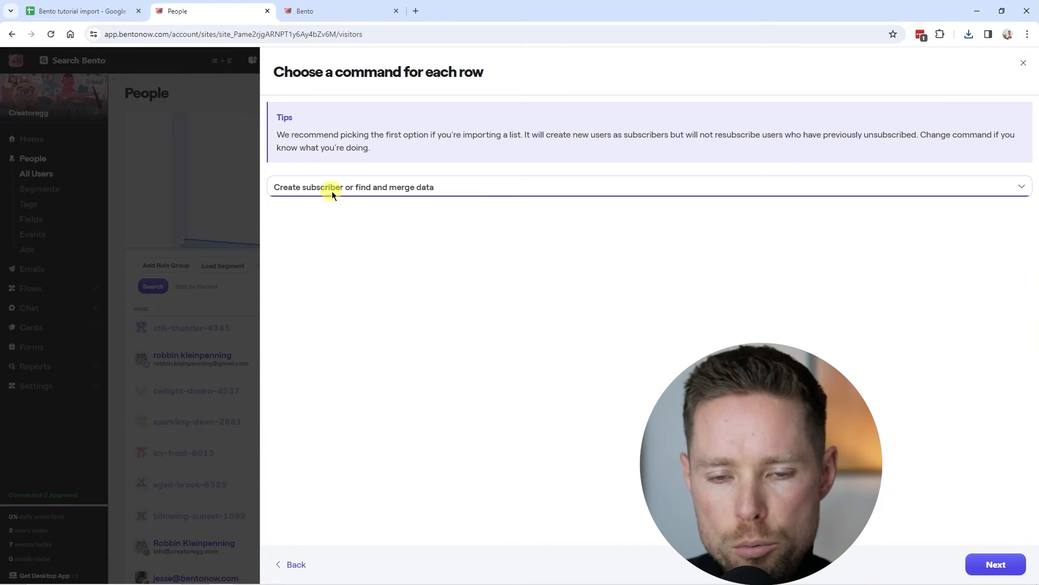
{"action": "left_click", "coordinate": [311, 186]}
{"action": "left_click", "coordinate": [333, 204]}
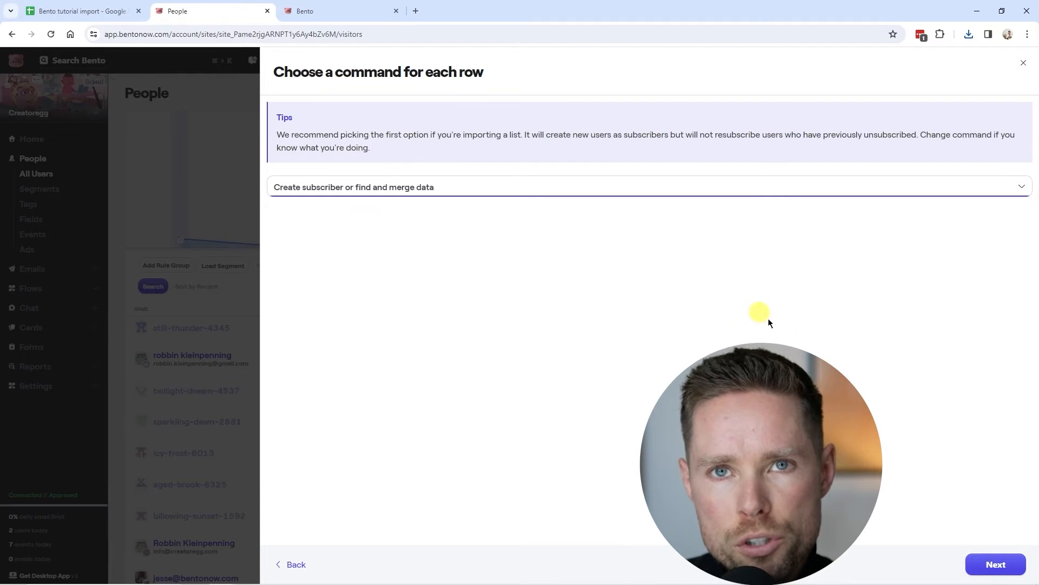
Step: Upload "Bento tutorial import - Sheet1 (2).csv" to the importer and proceed to its column selection
{"action": "left_click", "coordinate": [1000, 575]}
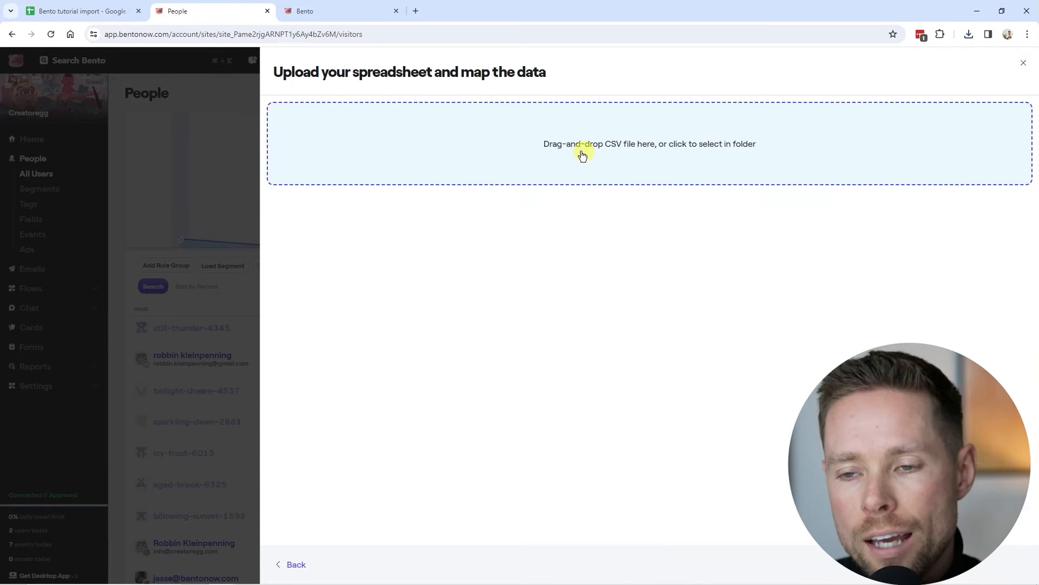
{"action": "left_click", "coordinate": [653, 153]}
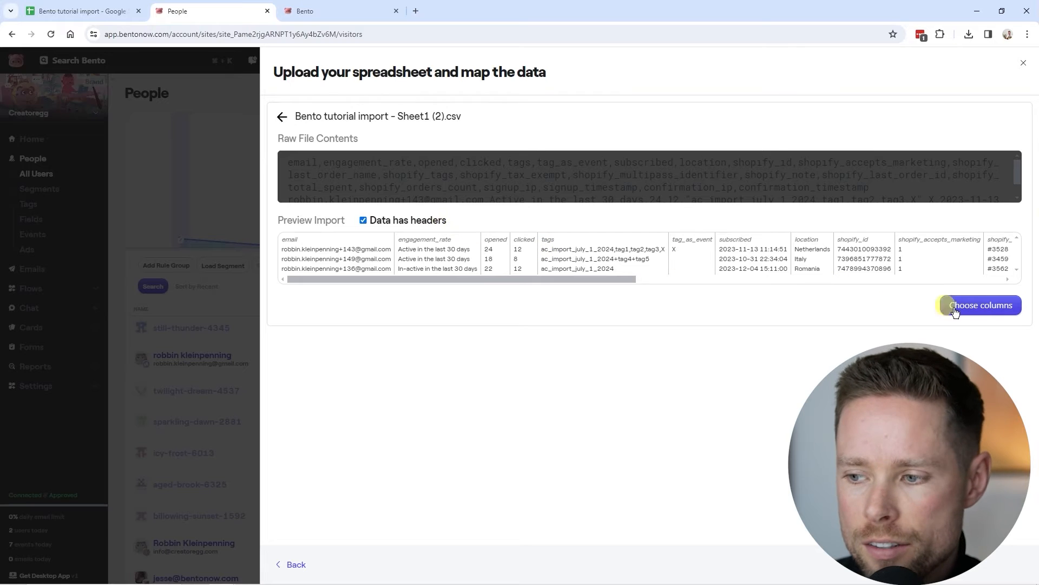
{"action": "left_click", "coordinate": [986, 309]}
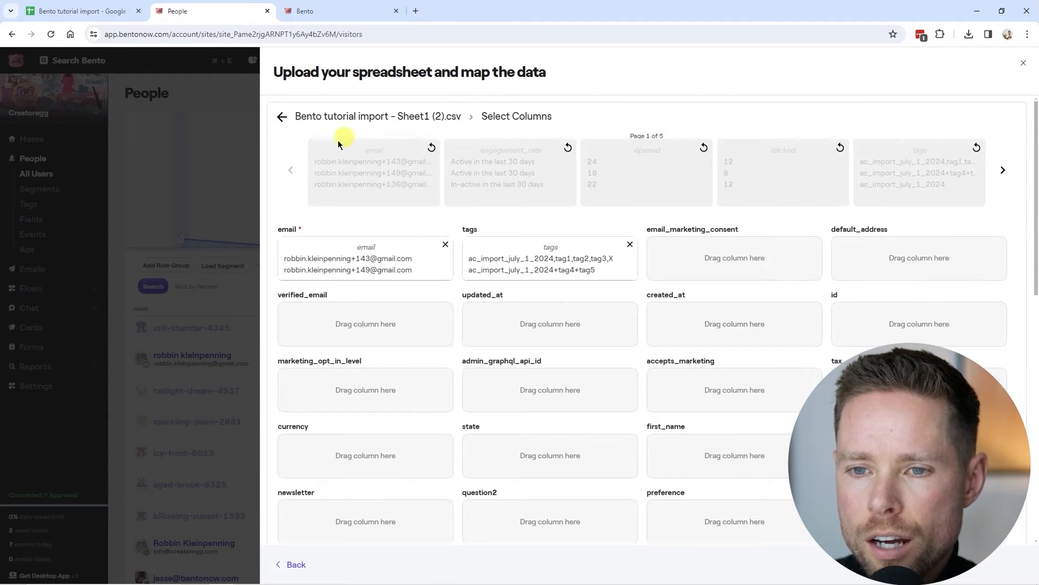
Step: Compare the columns of Sheet1 in Google Sheets with all pages of uploaded columns in the Bento importer
{"action": "left_click", "coordinate": [81, 11]}
{"action": "left_click", "coordinate": [81, 130]}
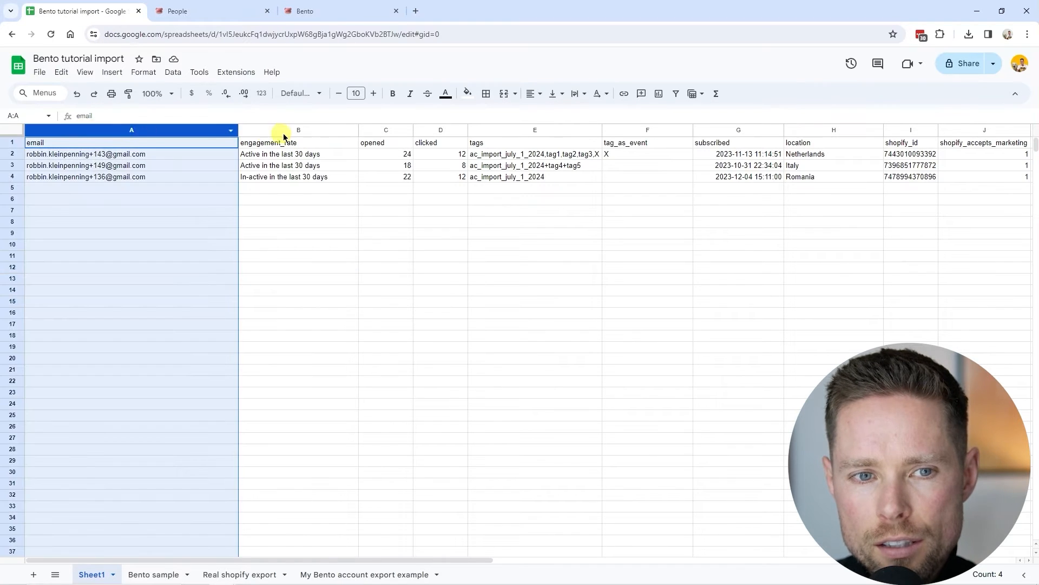
{"action": "left_click", "coordinate": [283, 130]}
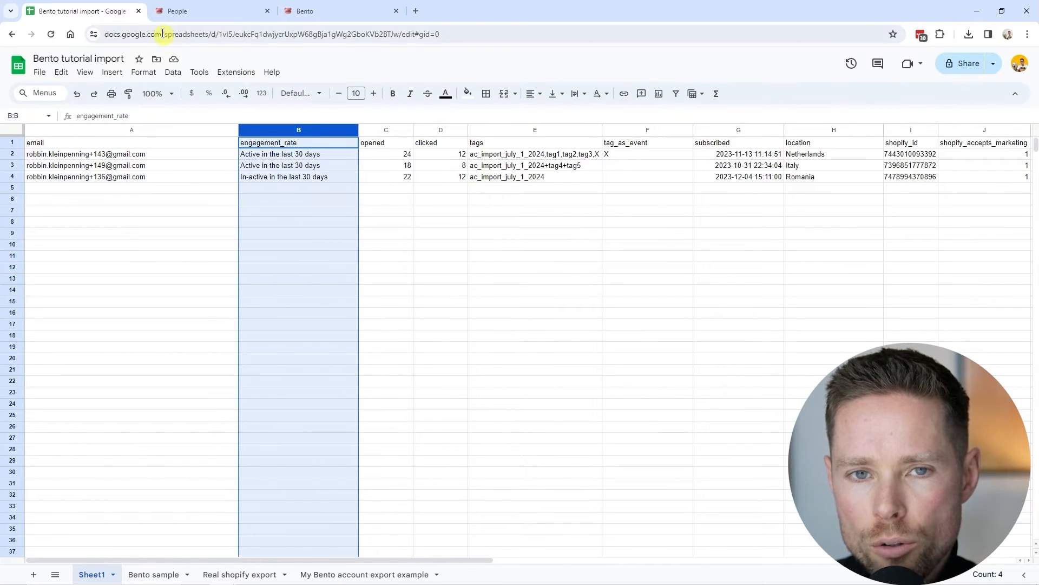
{"action": "left_click", "coordinate": [176, 11]}
{"action": "left_click", "coordinate": [1005, 172]}
{"action": "left_click", "coordinate": [1004, 173]}
{"action": "left_click", "coordinate": [1004, 172]}
{"action": "left_click", "coordinate": [1005, 172]}
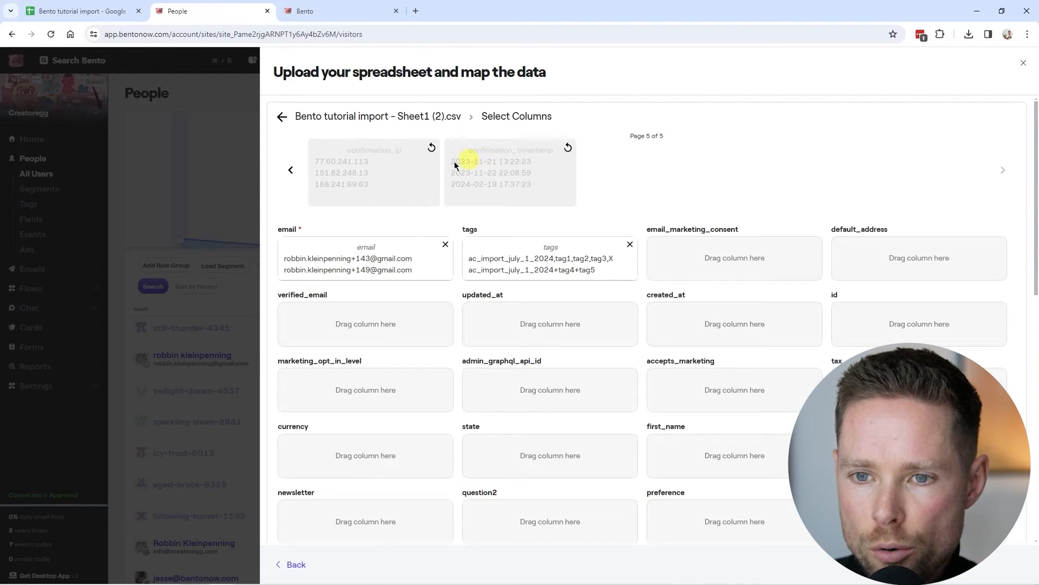
{"action": "left_click", "coordinate": [294, 169]}
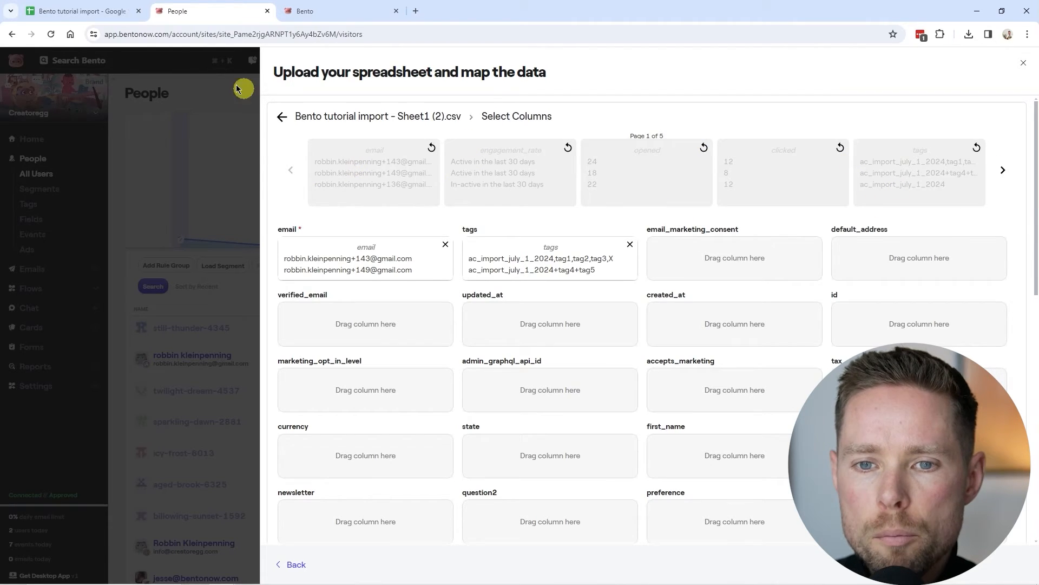
{"action": "left_click", "coordinate": [88, 12]}
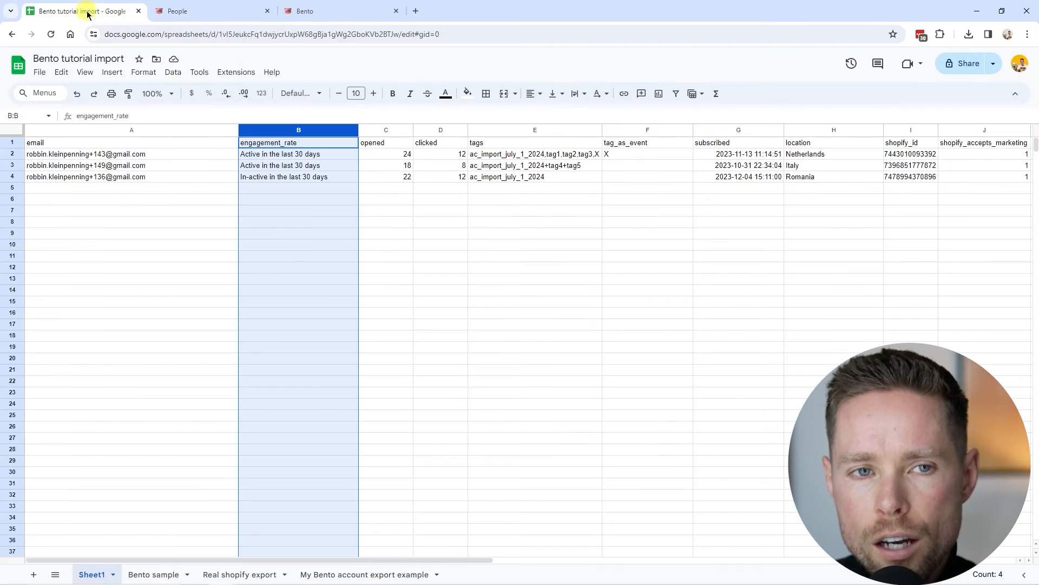
{"action": "left_click", "coordinate": [211, 11]}
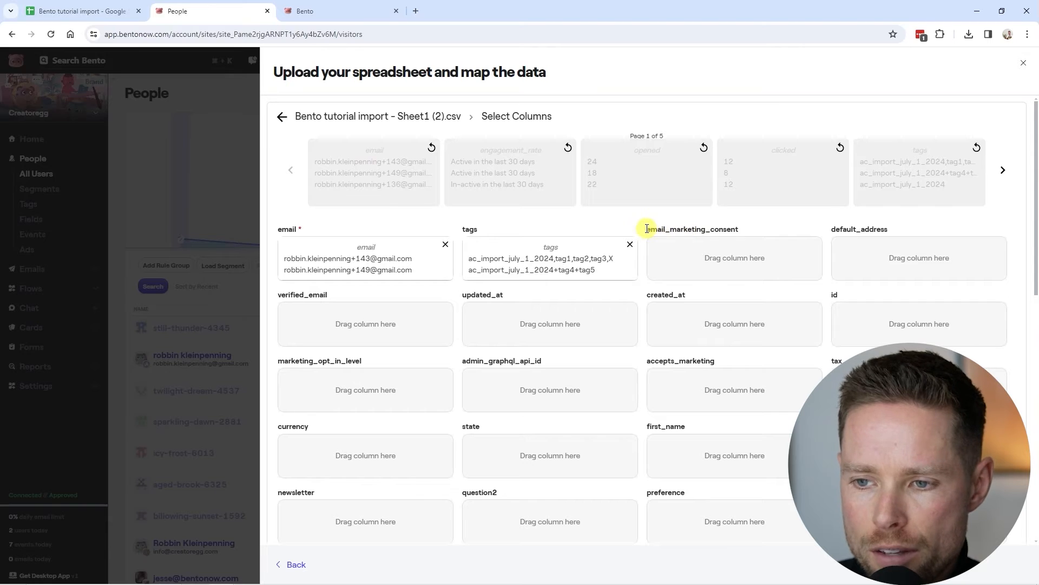
Step: Examine the importer's target fields such as first_name, and open Bento's Fields list in the other Bento browser tab
{"action": "scroll", "coordinate": [704, 216], "scroll_direction": "down", "scroll_amount": 1}
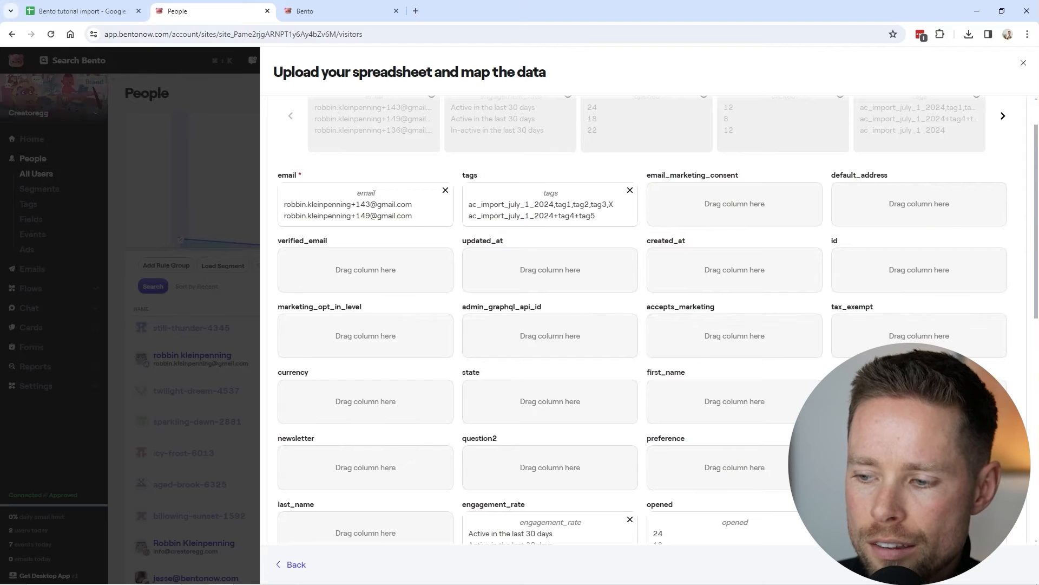
{"action": "double_click", "coordinate": [666, 371]}
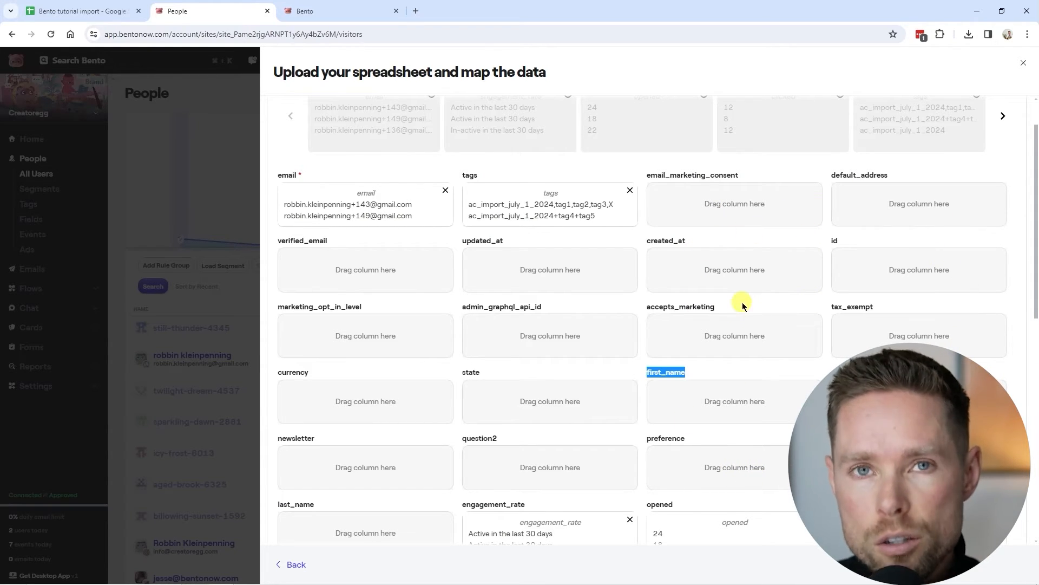
{"action": "left_click", "coordinate": [325, 13]}
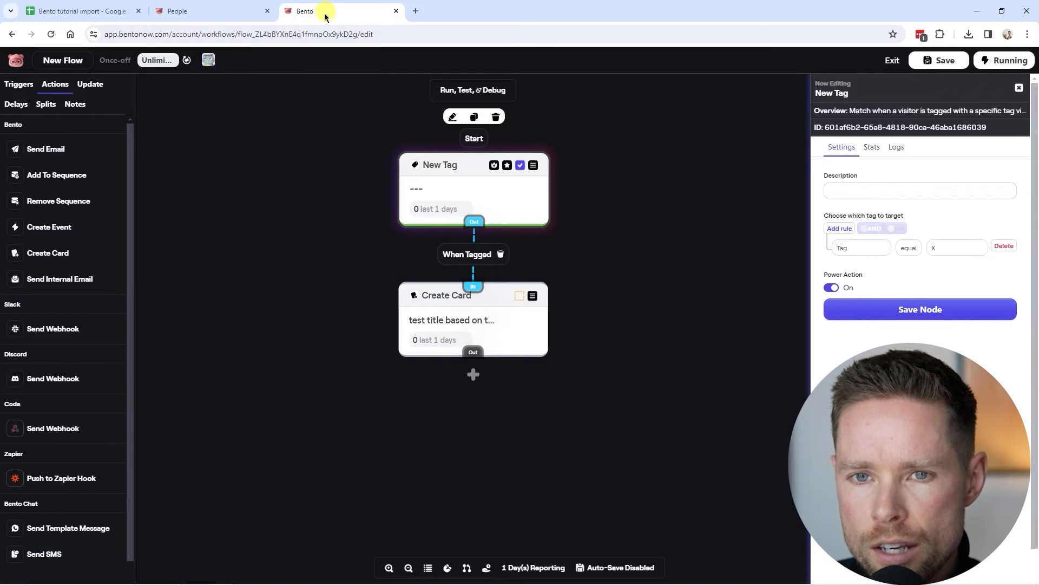
{"action": "left_click", "coordinate": [15, 60]}
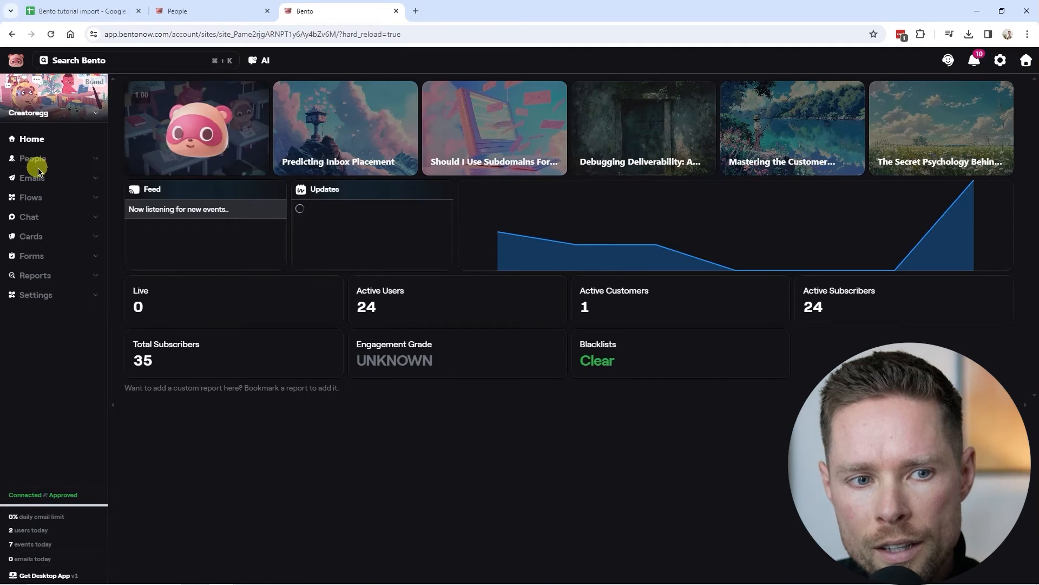
{"action": "left_click", "coordinate": [44, 162]}
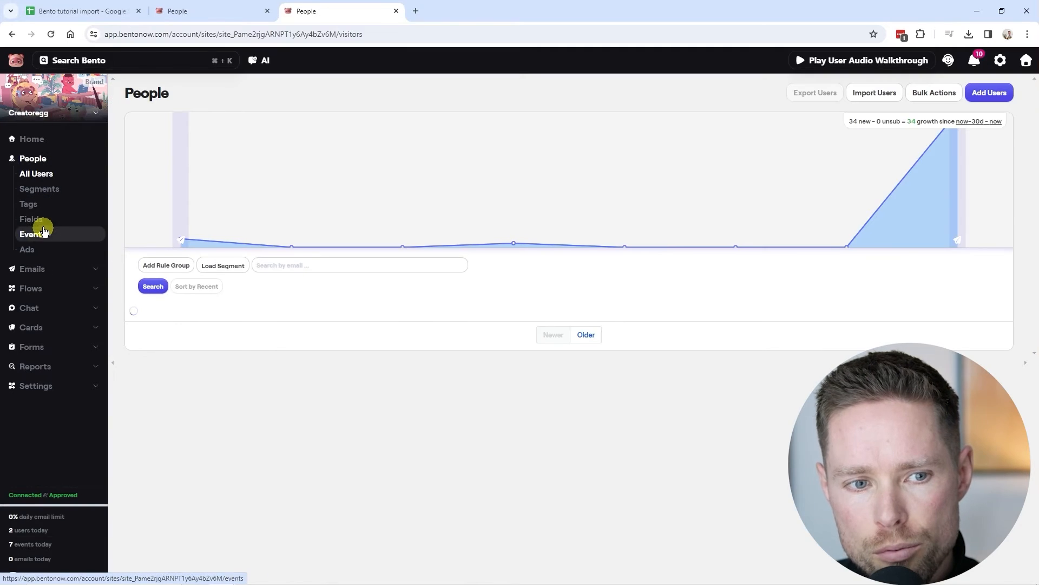
{"action": "left_click", "coordinate": [54, 220]}
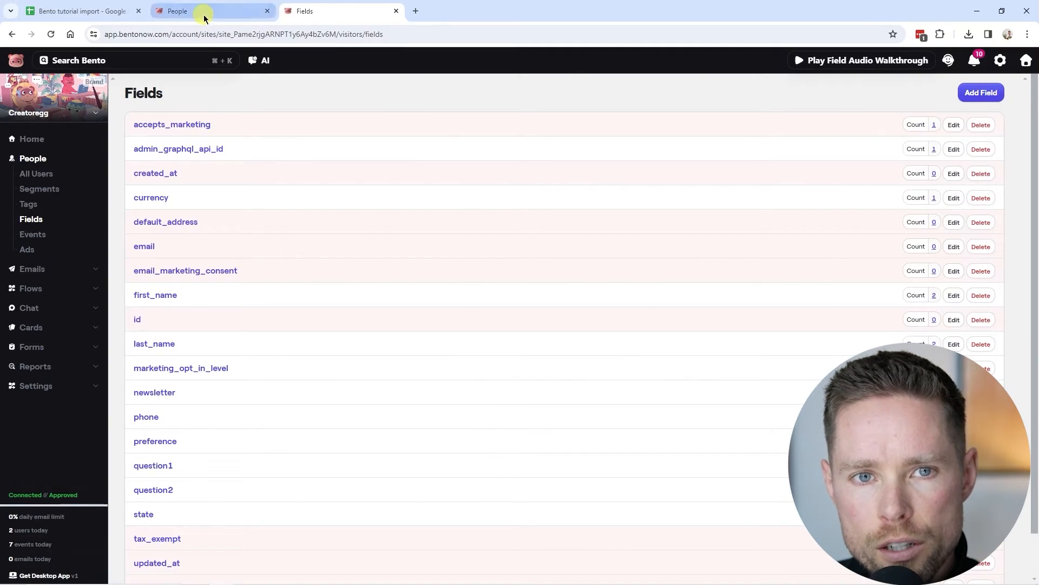
Step: Search Bento's Fields list for tax_exempt from the import mapping, and return to the mapping
{"action": "left_click", "coordinate": [249, 11]}
{"action": "double_click", "coordinate": [862, 307]}
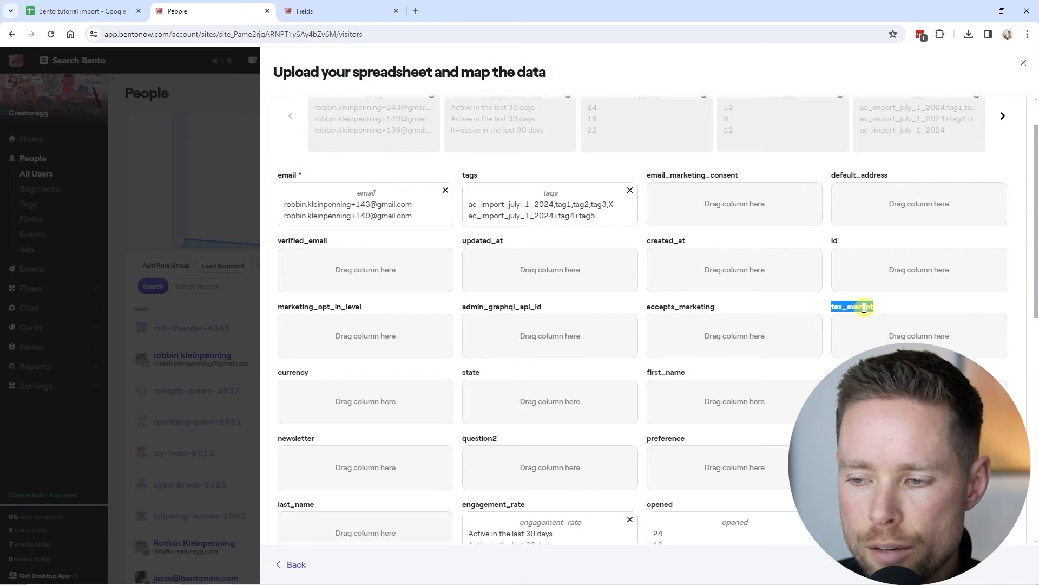
{"action": "left_click", "coordinate": [379, 15]}
{"action": "key", "text": "ctrl+f"}
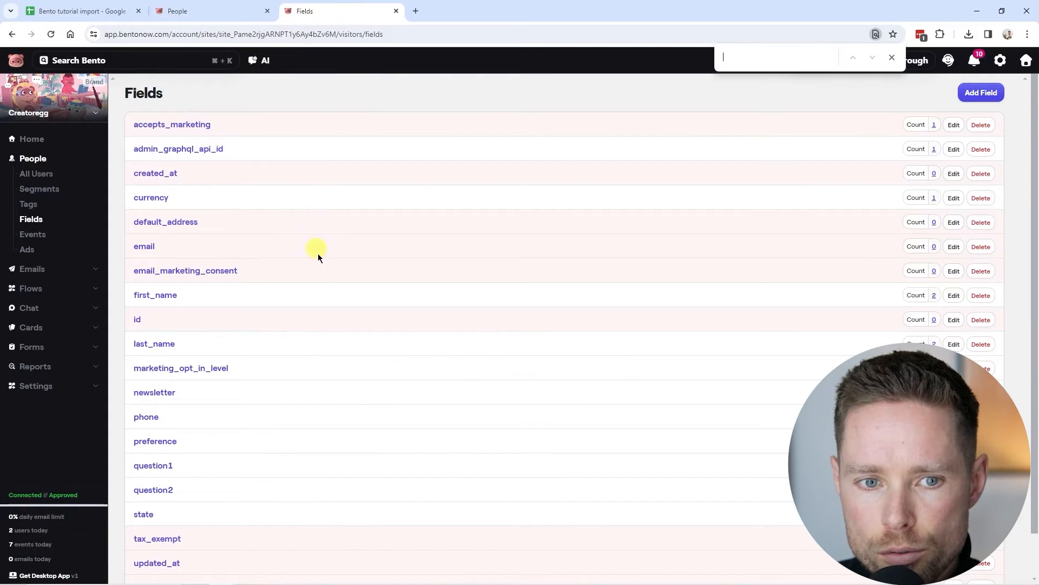
{"action": "type", "text": "tax_exempt"}
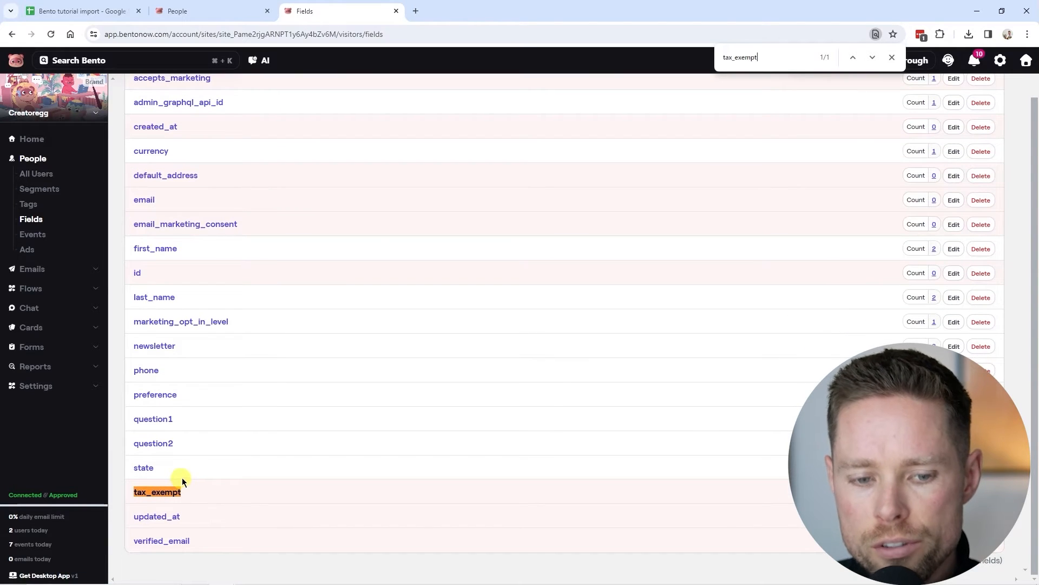
{"action": "left_click", "coordinate": [192, 19]}
{"action": "scroll", "coordinate": [800, 352], "scroll_direction": "down", "scroll_amount": 1}
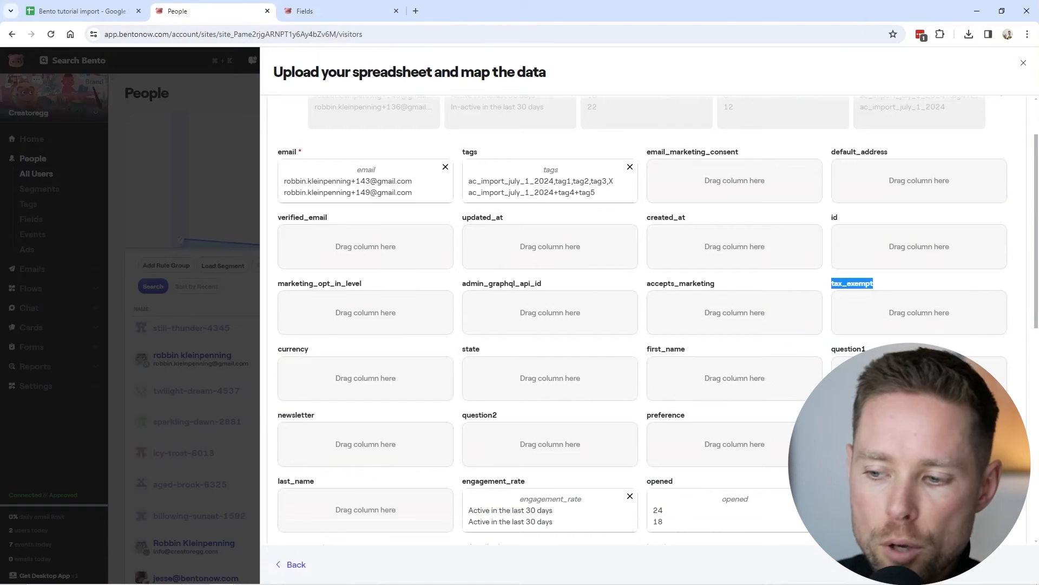
Step: Compare the importer's verified_email target field with the columns of Sheet1 in Google Sheets
{"action": "scroll", "coordinate": [541, 303], "scroll_direction": "up", "scroll_amount": 3}
{"action": "left_click_drag", "start_coordinate": [280, 295], "coordinate": [338, 300]}
{"action": "left_click", "coordinate": [90, 12]}
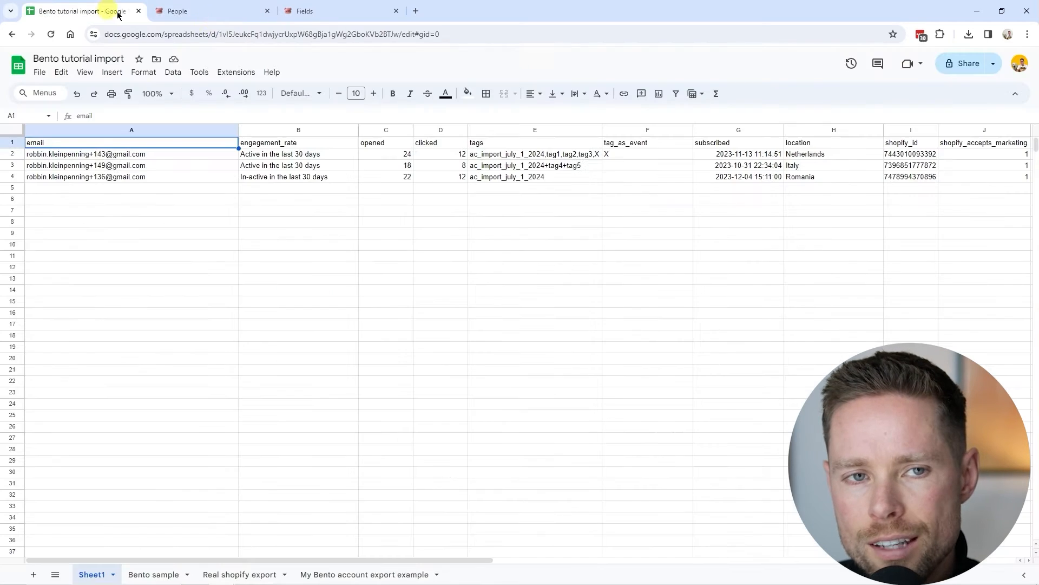
{"action": "left_click", "coordinate": [216, 12]}
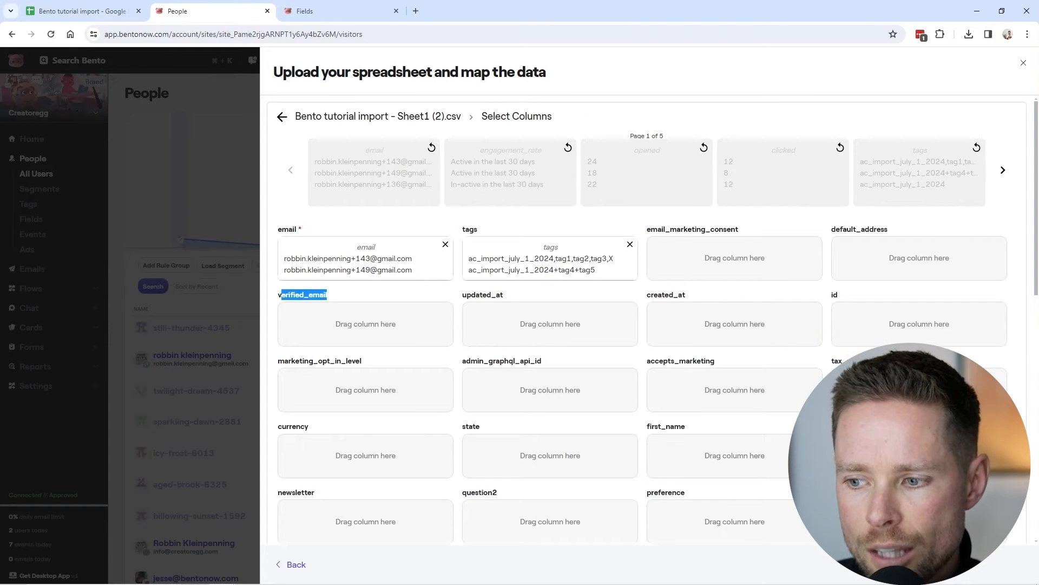
{"action": "scroll", "coordinate": [691, 237], "scroll_direction": "down", "scroll_amount": 3}
{"action": "scroll", "coordinate": [691, 237], "scroll_direction": "up", "scroll_amount": 3}
{"action": "scroll", "coordinate": [866, 379], "scroll_direction": "down", "scroll_amount": 2}
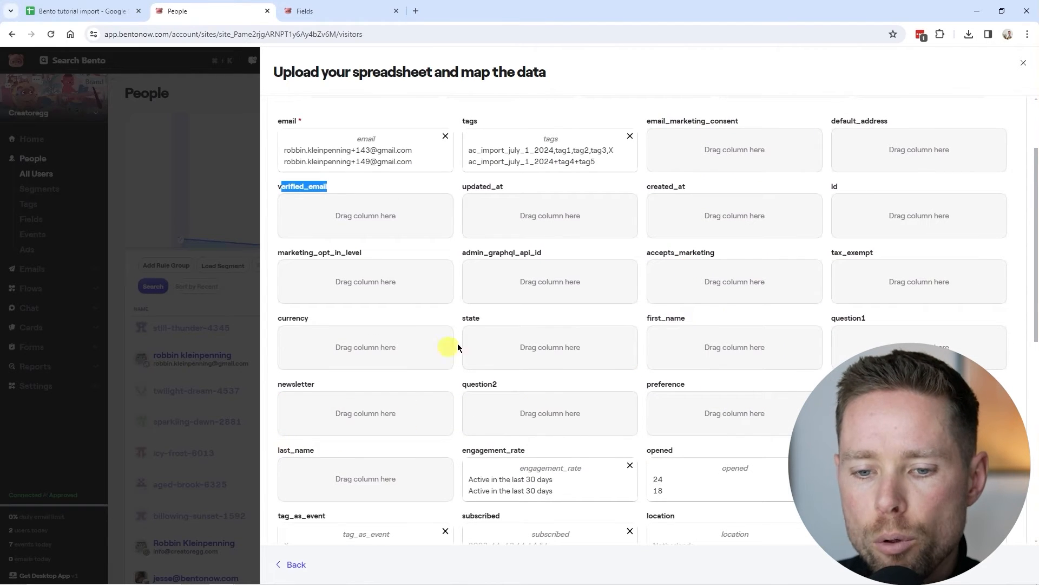
Step: Check the importer's first_name target field against the contact rows of Sheet1 in Google Sheets
{"action": "left_click_drag", "start_coordinate": [645, 321], "coordinate": [675, 319]}
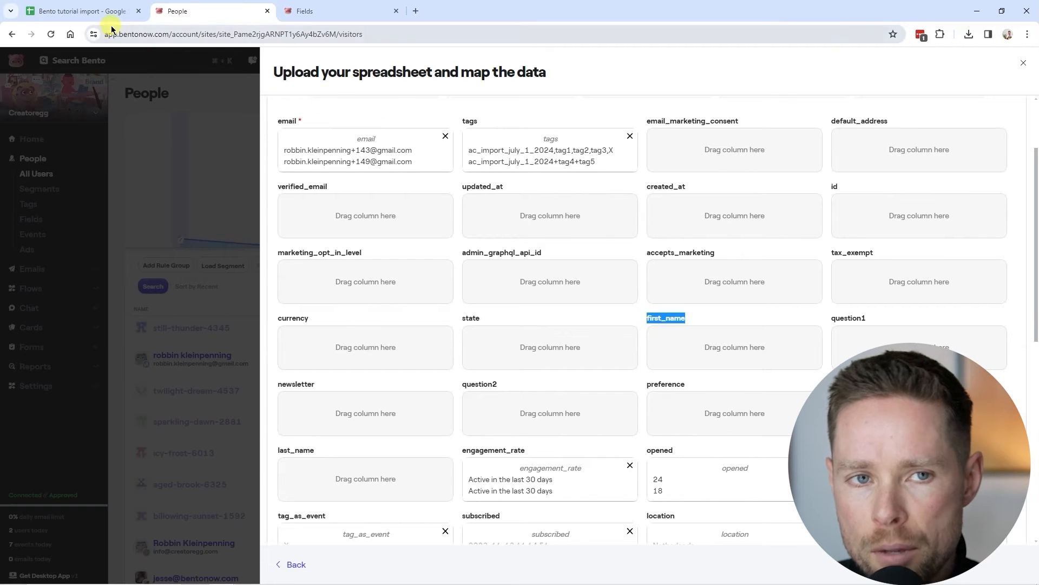
{"action": "left_click", "coordinate": [81, 11]}
{"action": "left_click_drag", "start_coordinate": [165, 154], "coordinate": [552, 181]}
{"action": "left_click", "coordinate": [176, 10]}
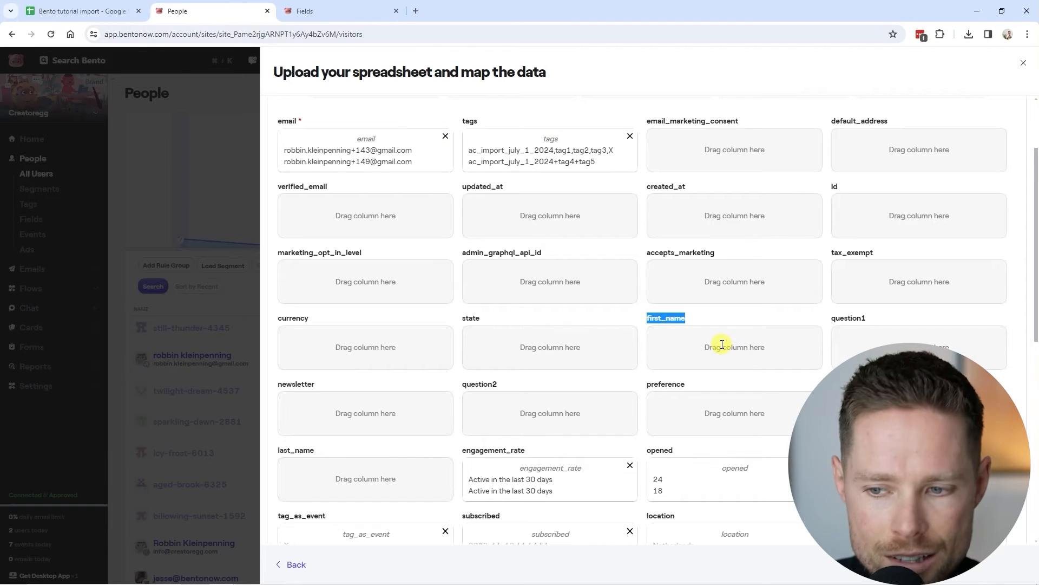
{"action": "scroll", "coordinate": [723, 347], "scroll_direction": "up", "scroll_amount": 2}
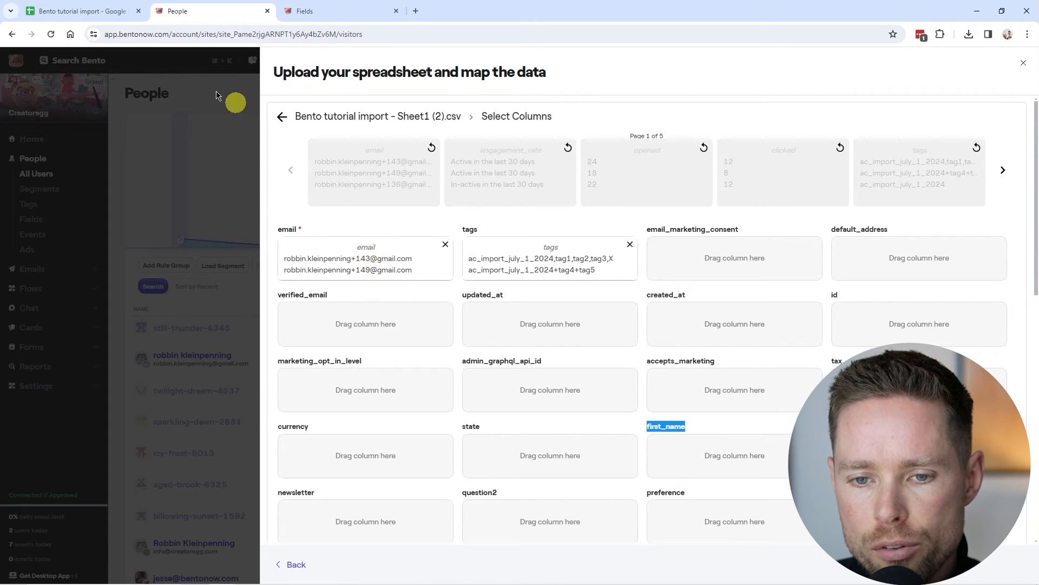
{"action": "key", "text": "ctrl+shift+Tab"}
{"action": "left_click", "coordinate": [175, 11]}
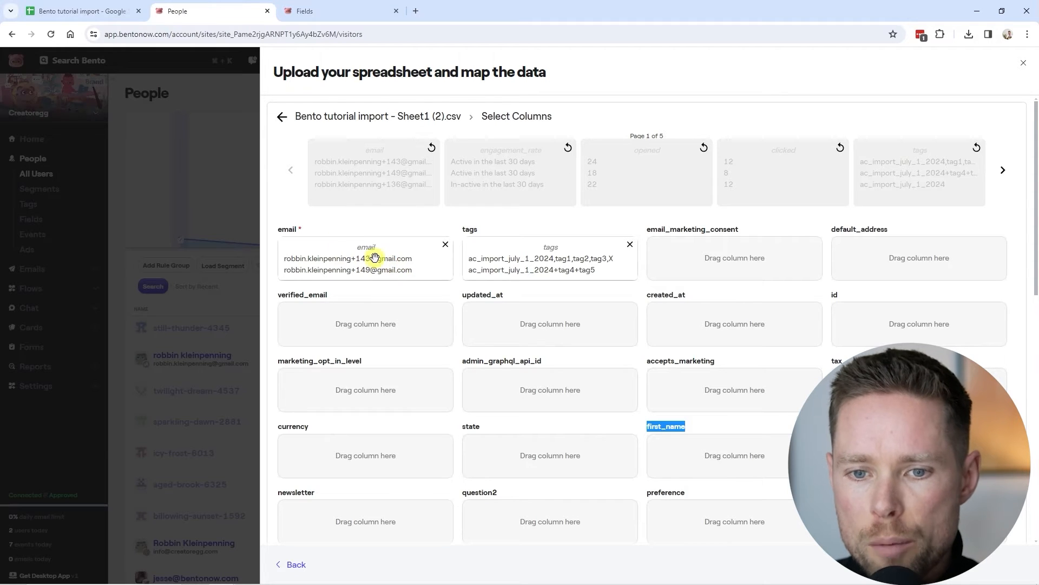
Step: Examine the importer's email and opened mappings, and compare opened with its column in Google Sheets
{"action": "left_click_drag", "start_coordinate": [278, 229], "coordinate": [321, 233]}
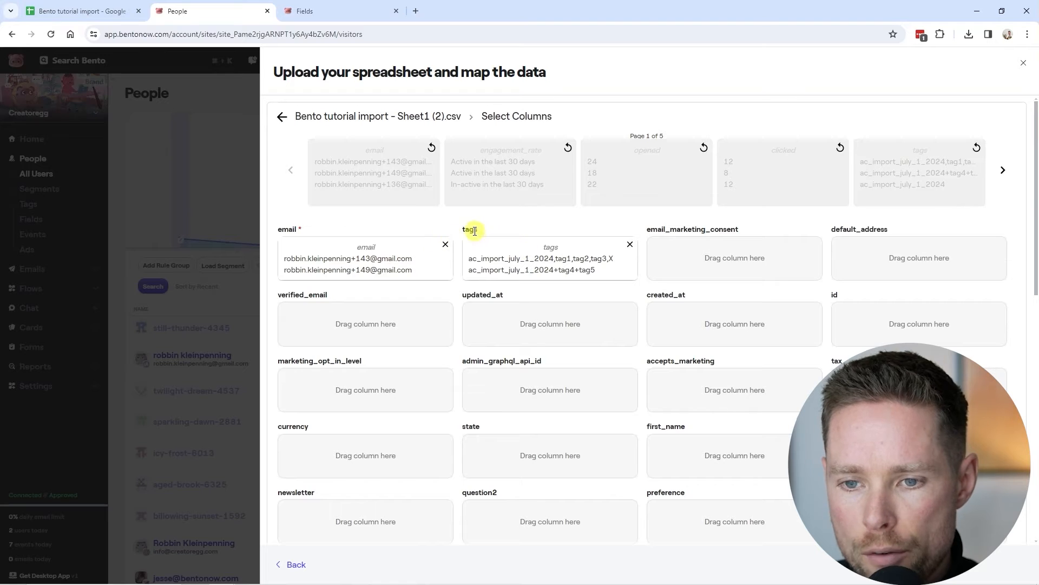
{"action": "scroll", "coordinate": [721, 228], "scroll_direction": "down", "scroll_amount": 5}
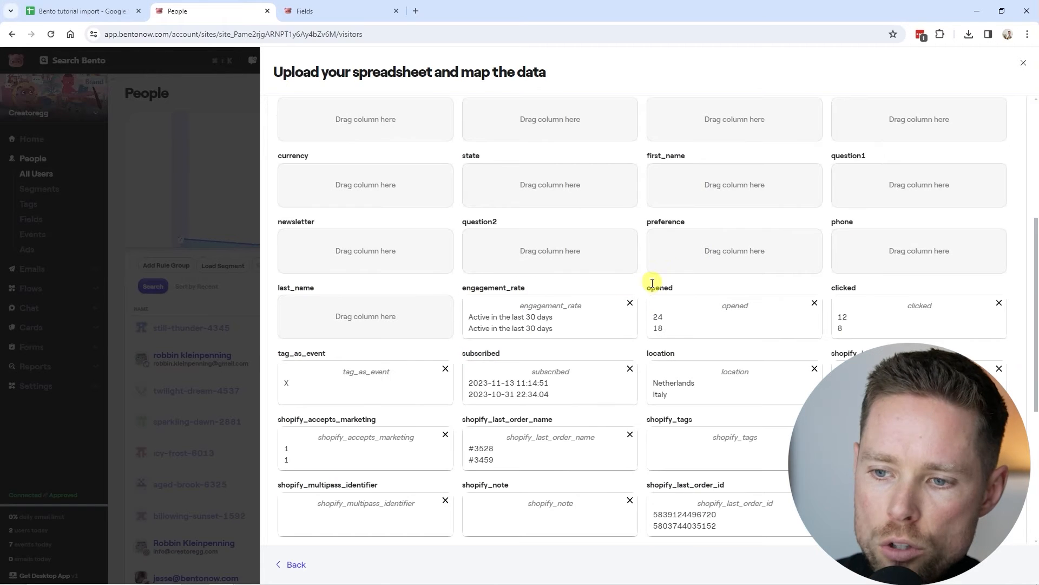
{"action": "double_click", "coordinate": [656, 288]}
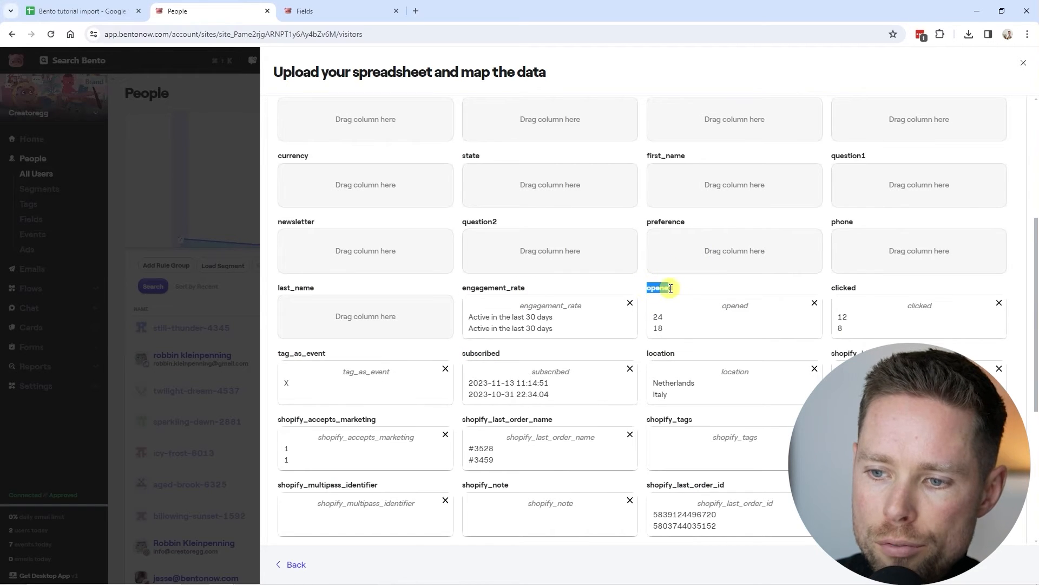
{"action": "left_click", "coordinate": [76, 11]}
{"action": "left_click", "coordinate": [389, 130]}
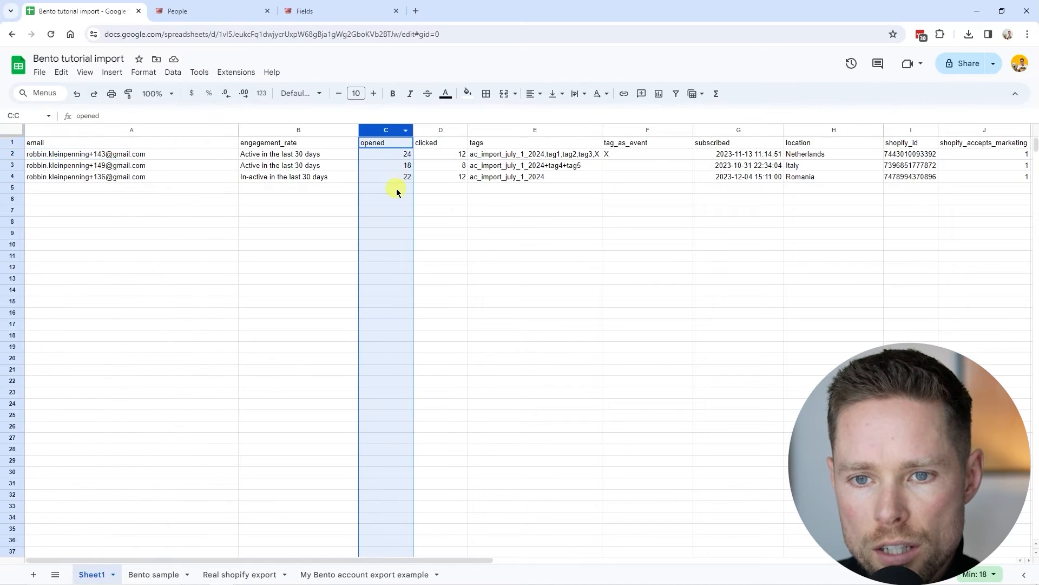
{"action": "left_click", "coordinate": [187, 11]}
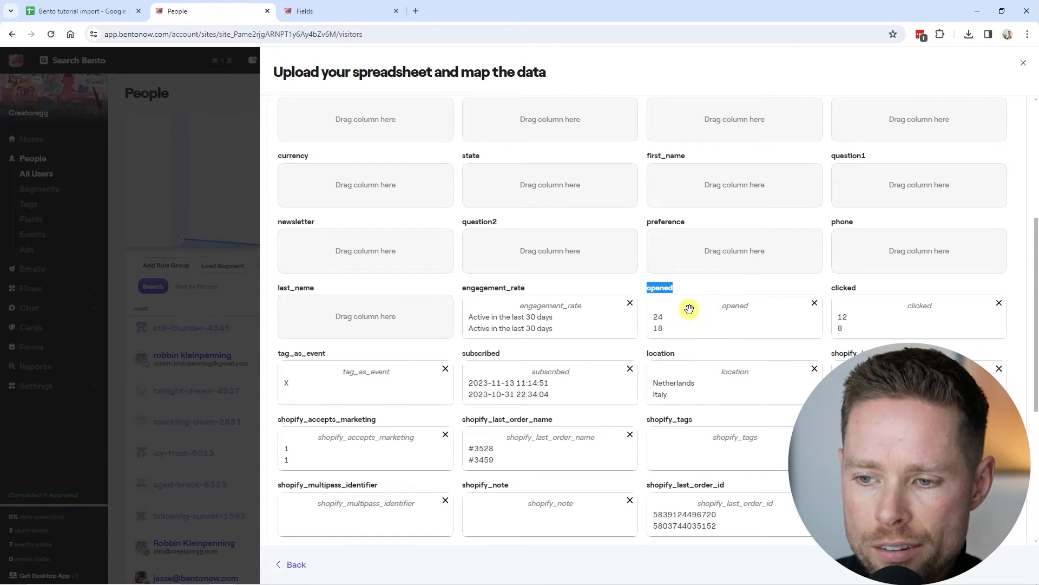
{"action": "left_click", "coordinate": [660, 288]}
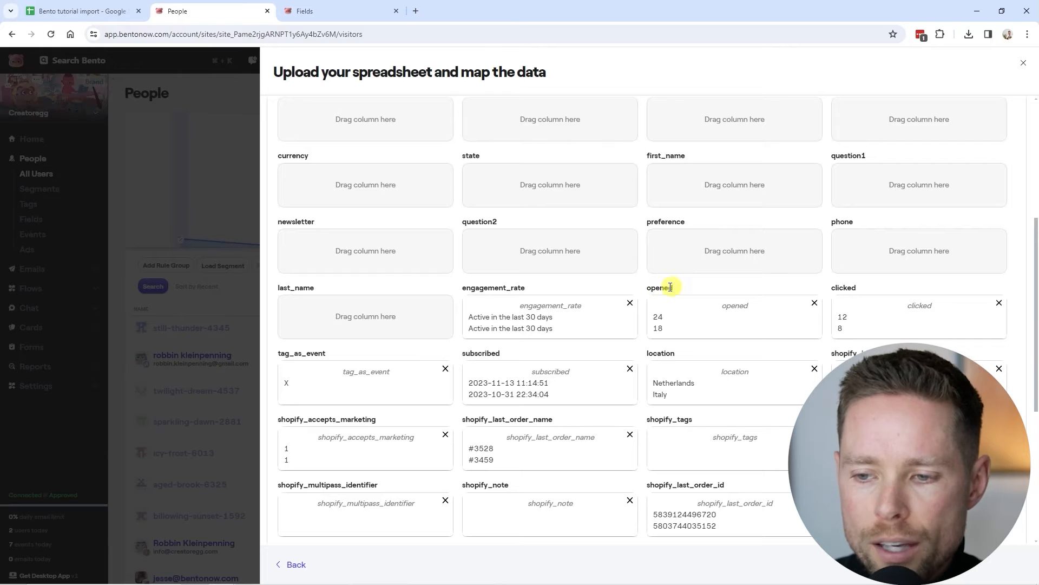
{"action": "left_click_drag", "start_coordinate": [645, 287], "coordinate": [675, 292]}
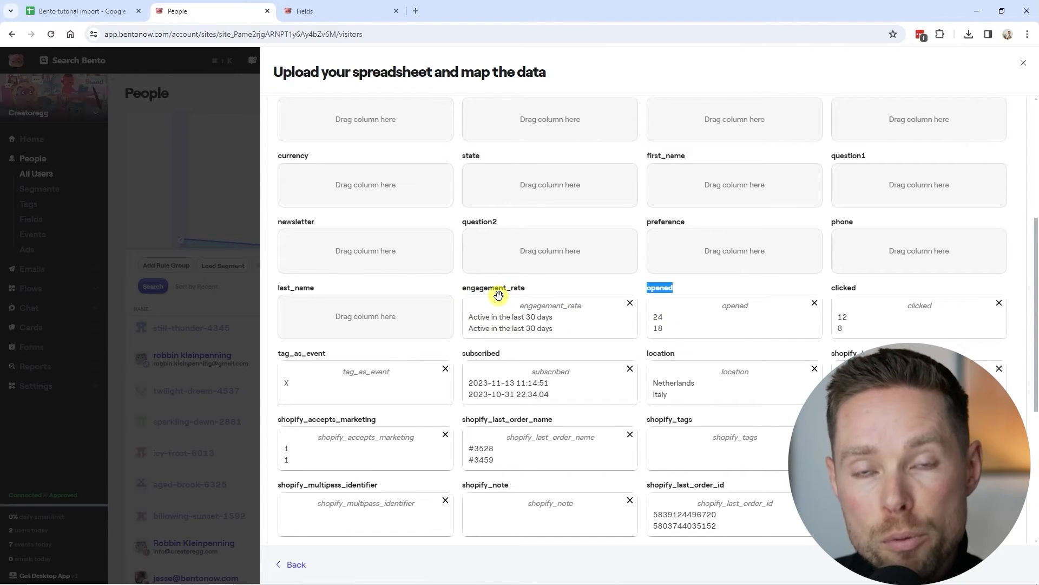
Step: Remove the opened and clicked columns from the import mapping
{"action": "left_click", "coordinate": [815, 303]}
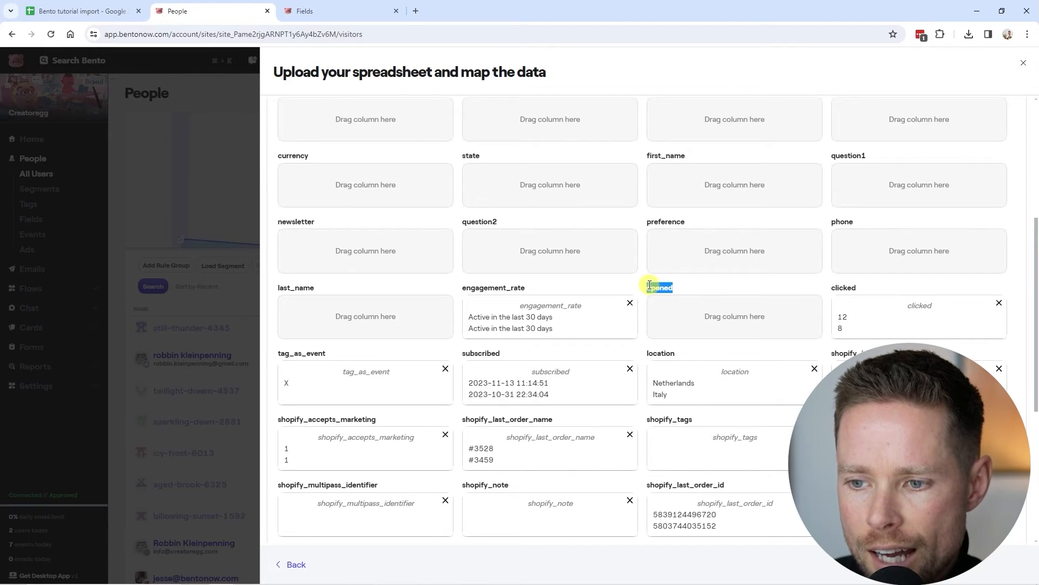
{"action": "left_click_drag", "start_coordinate": [649, 288], "coordinate": [696, 306]}
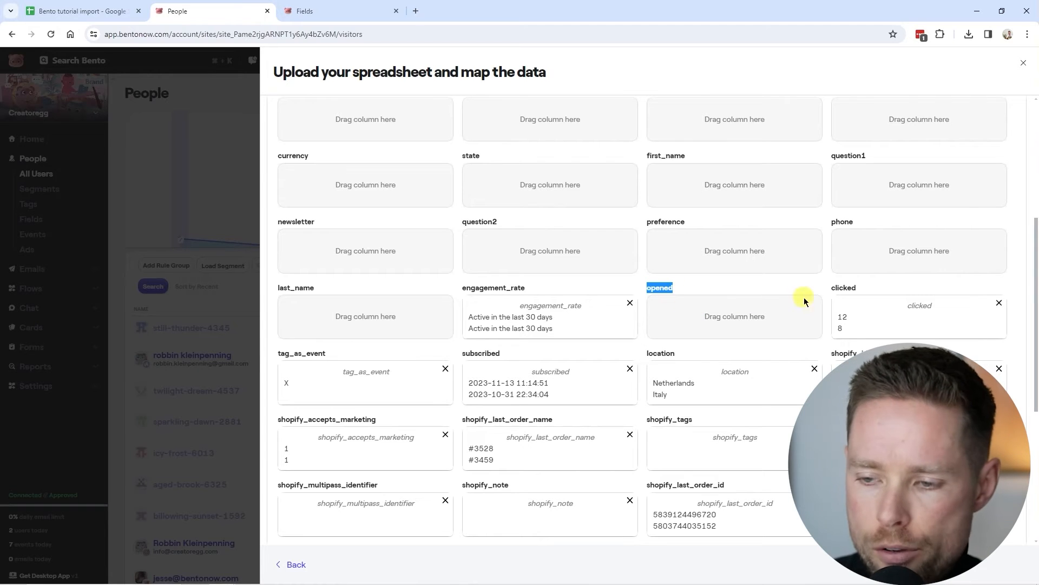
{"action": "double_click", "coordinate": [843, 288]}
{"action": "left_click", "coordinate": [999, 302]}
Step: Review the remaining column mappings, including tag_as_event, against the uploaded columns and the tags mapping
{"action": "scroll", "coordinate": [651, 333], "scroll_direction": "down", "scroll_amount": 1}
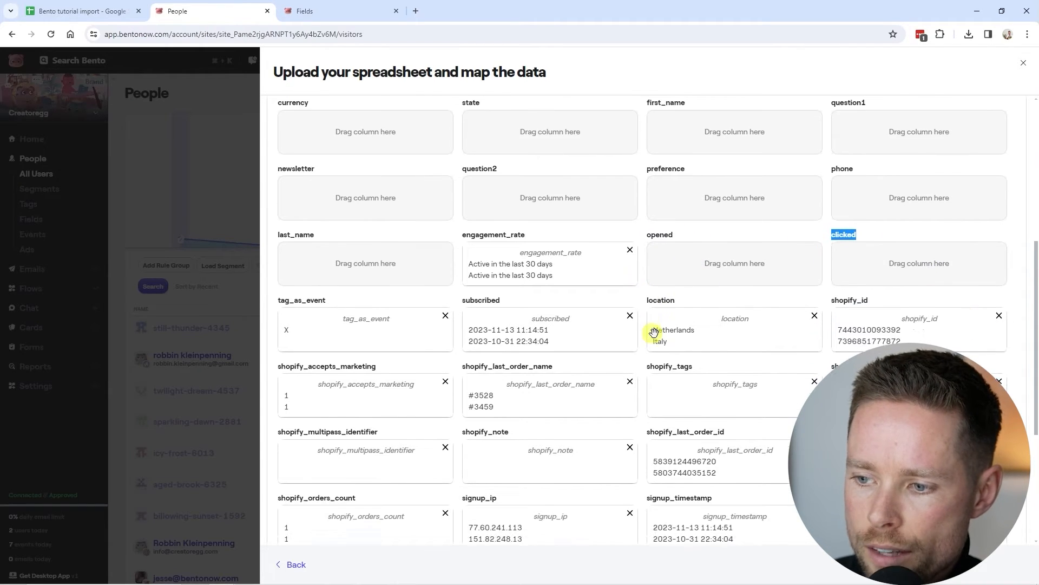
{"action": "scroll", "coordinate": [651, 333], "scroll_direction": "down", "scroll_amount": 2}
{"action": "double_click", "coordinate": [301, 191]}
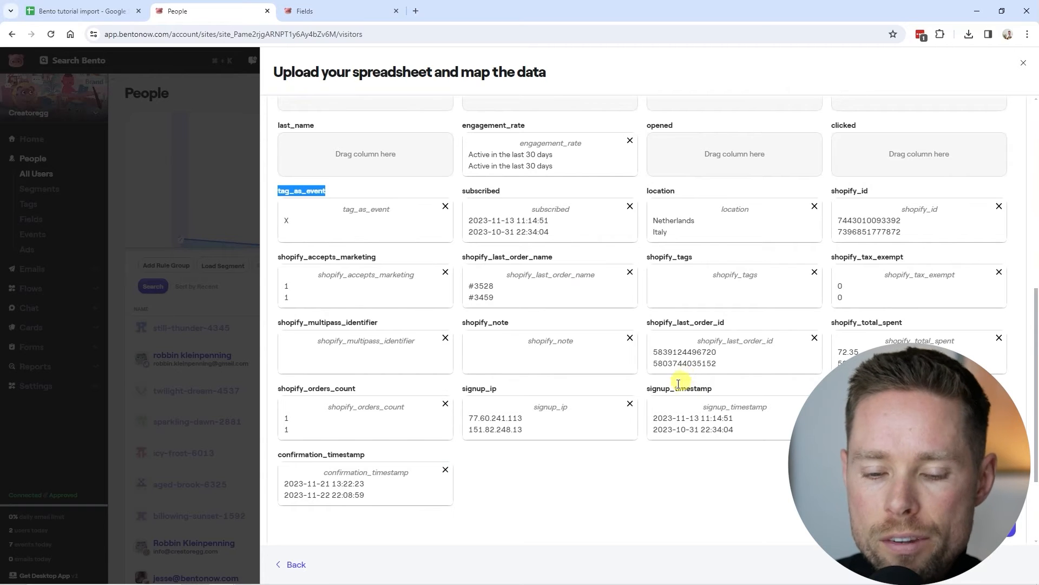
{"action": "scroll", "coordinate": [685, 381], "scroll_direction": "down", "scroll_amount": 2}
{"action": "scroll", "coordinate": [651, 378], "scroll_direction": "up", "scroll_amount": 3}
{"action": "scroll", "coordinate": [652, 379], "scroll_direction": "up", "scroll_amount": 4}
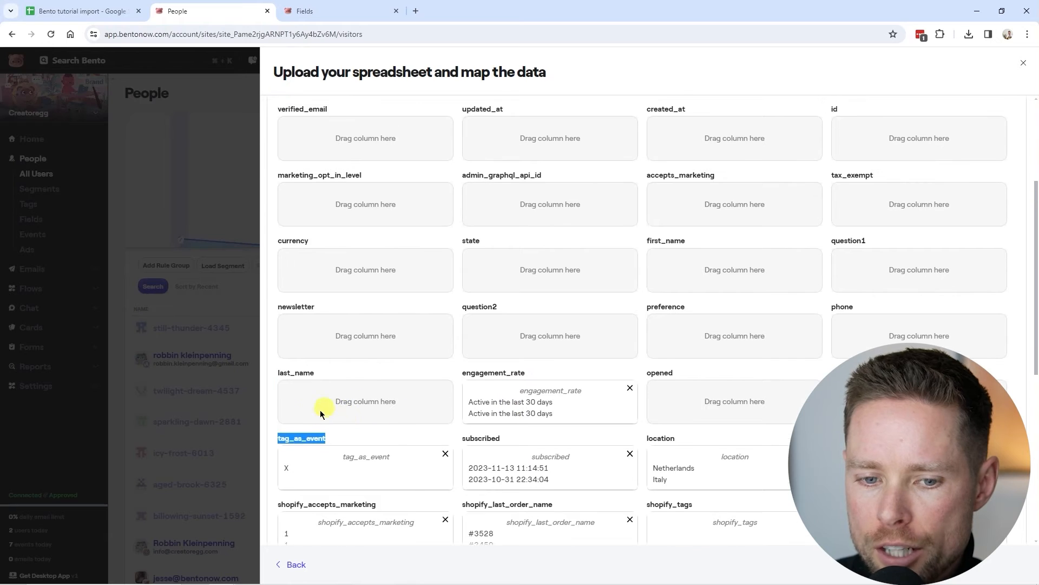
{"action": "scroll", "coordinate": [360, 433], "scroll_direction": "up", "scroll_amount": 4}
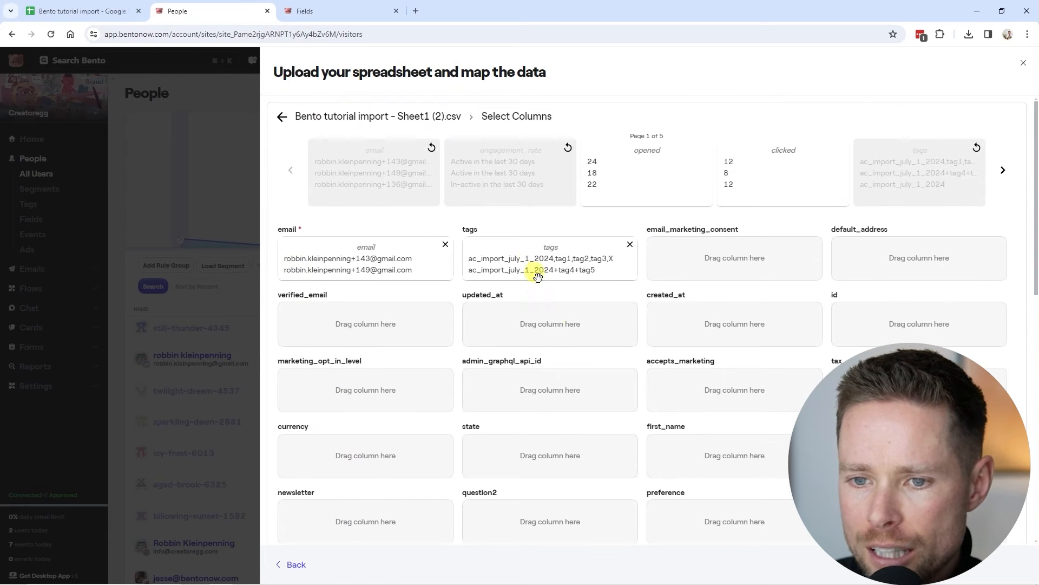
{"action": "scroll", "coordinate": [537, 277], "scroll_direction": "down", "scroll_amount": 8}
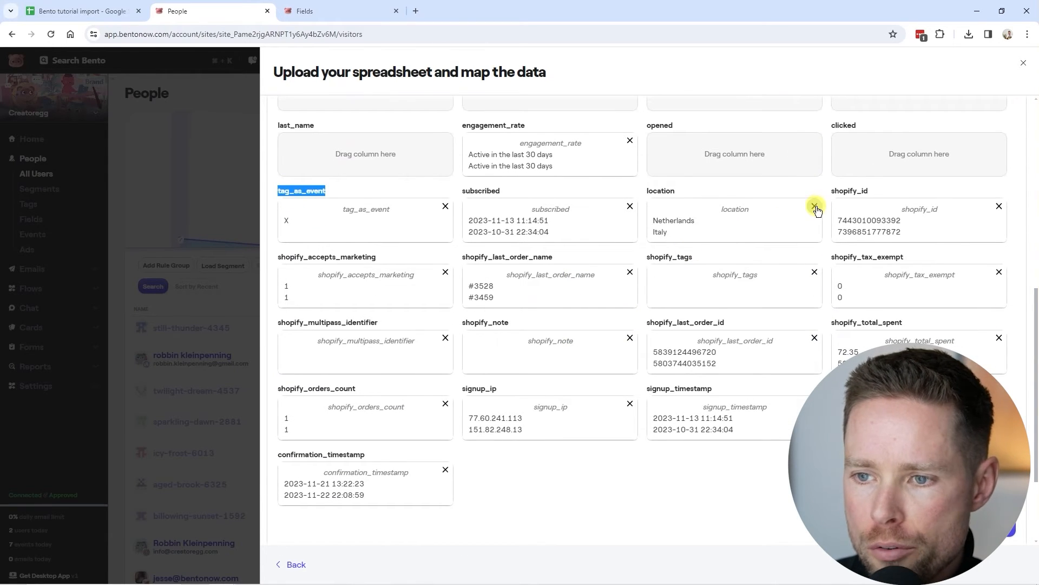
Step: Remove the location column and all shopify_, signup_ and confirmation_ columns from the import mapping
{"action": "left_click", "coordinate": [815, 206]}
{"action": "left_click", "coordinate": [999, 206]}
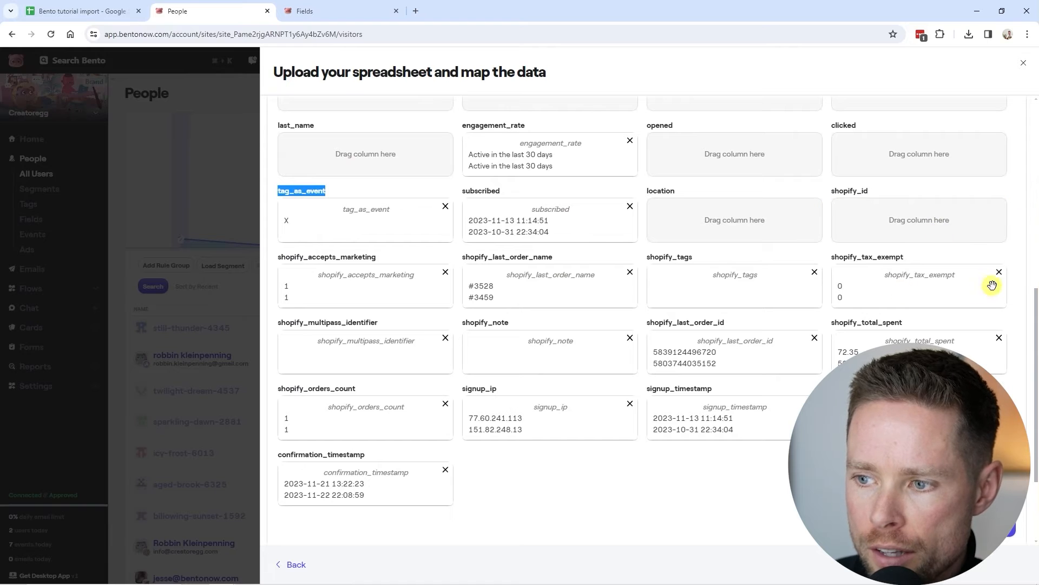
{"action": "left_click", "coordinate": [999, 272]}
{"action": "left_click", "coordinate": [815, 272]}
{"action": "left_click", "coordinate": [630, 272]}
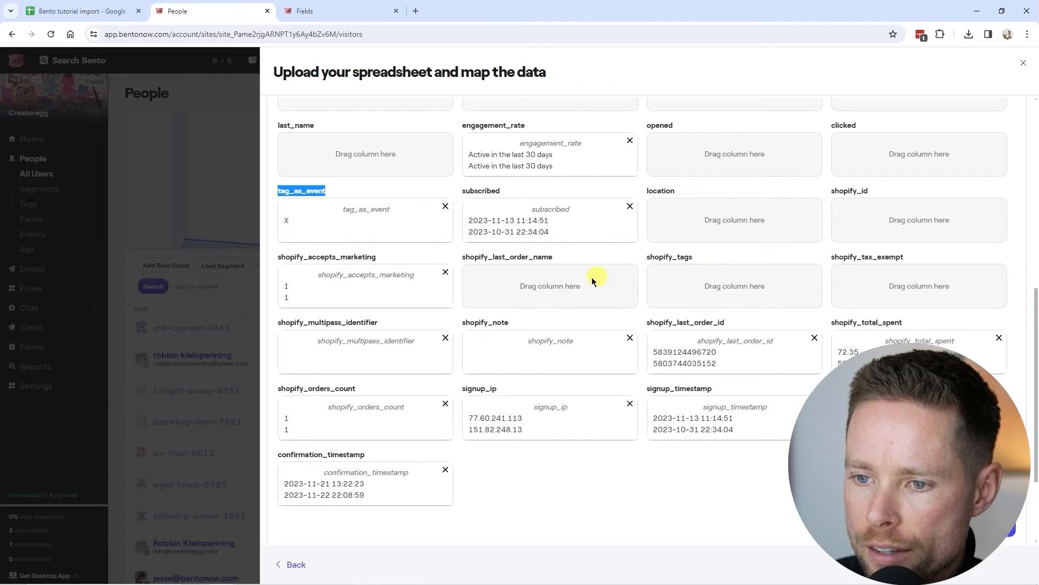
{"action": "left_click", "coordinate": [446, 272]}
{"action": "left_click", "coordinate": [445, 337]}
{"action": "left_click", "coordinate": [630, 337]}
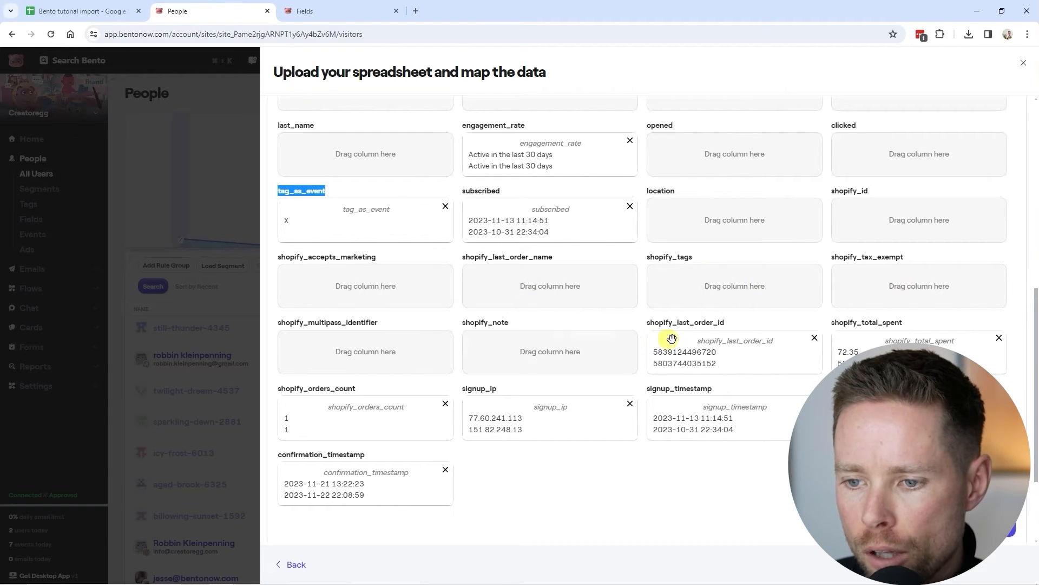
{"action": "left_click", "coordinate": [814, 338]}
{"action": "left_click", "coordinate": [999, 338]}
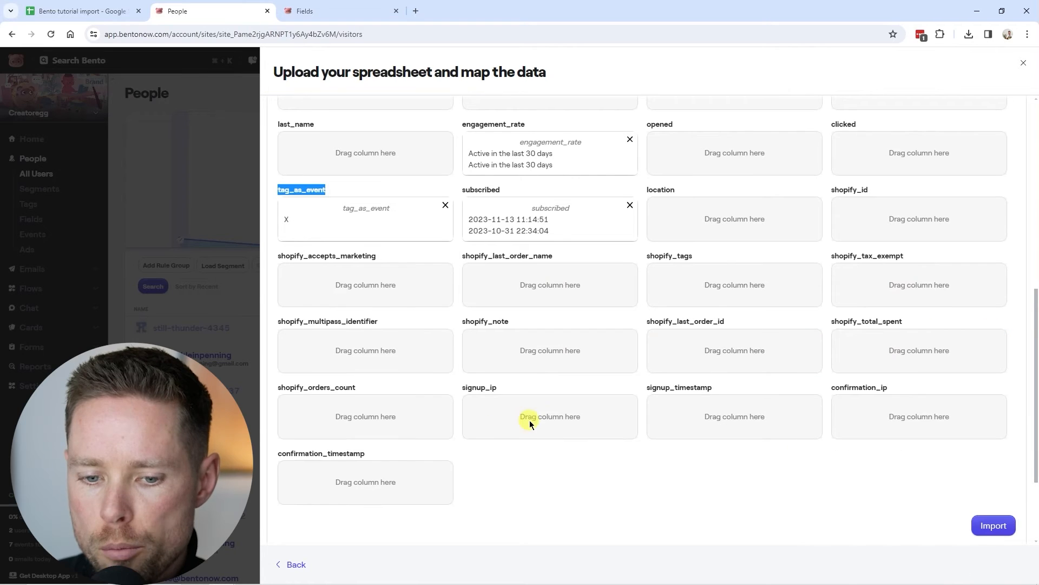
Step: Submit the column mapping and name the import ac_import_july_1_2024
{"action": "scroll", "coordinate": [827, 451], "scroll_direction": "up", "scroll_amount": 3}
{"action": "scroll", "coordinate": [1003, 462], "scroll_direction": "down", "scroll_amount": 4}
{"action": "left_click", "coordinate": [995, 452]}
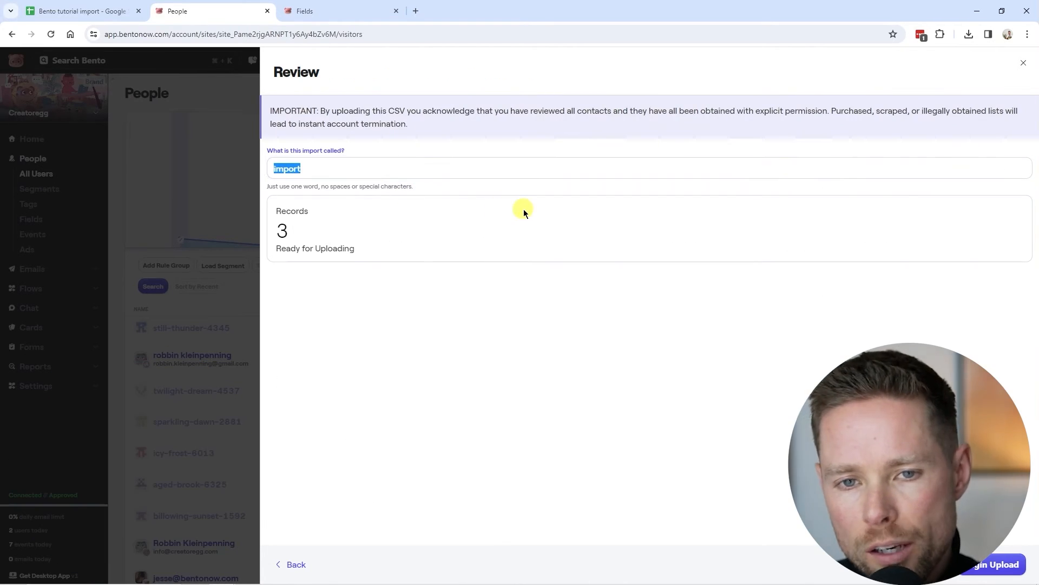
{"action": "type", "text": "ac_import_july_1_02"}
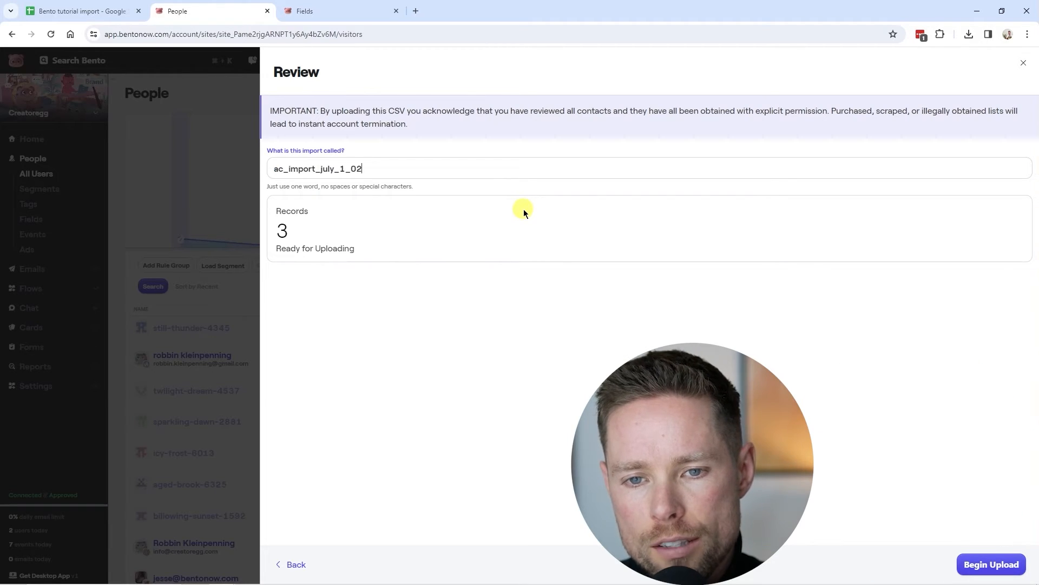
{"action": "key", "text": "BackSpace"}
{"action": "key", "text": "BackSpace"}
{"action": "type", "text": "2024"}
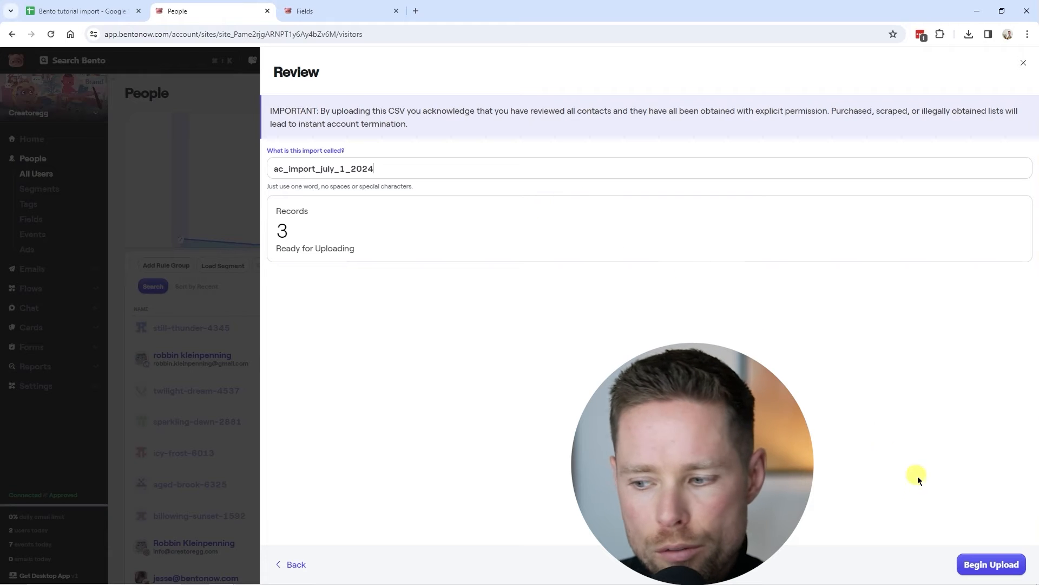
Step: Begin the upload, view the import results, and close the Manage Data view
{"action": "left_click", "coordinate": [992, 565]}
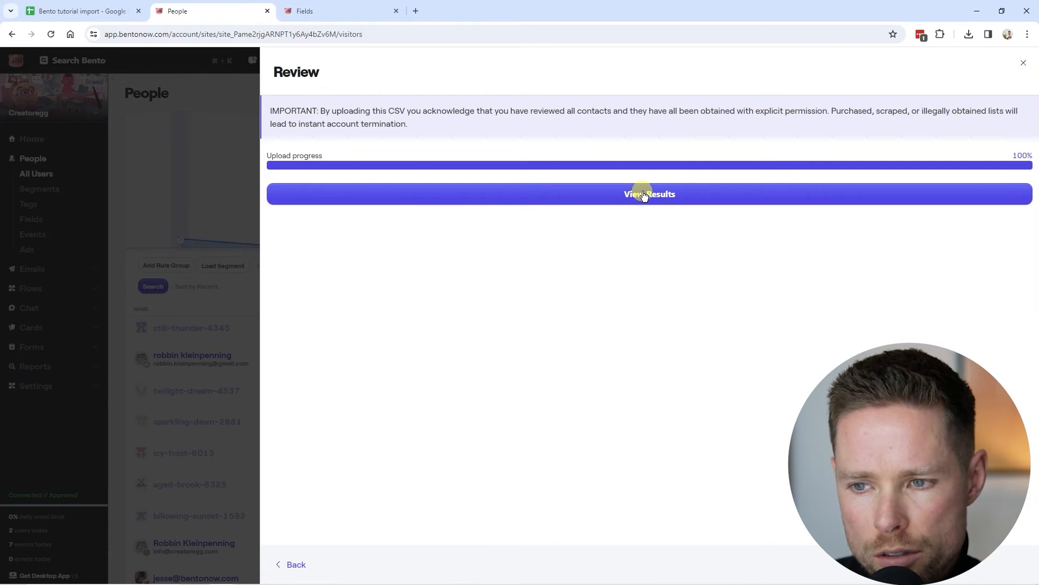
{"action": "left_click", "coordinate": [644, 195]}
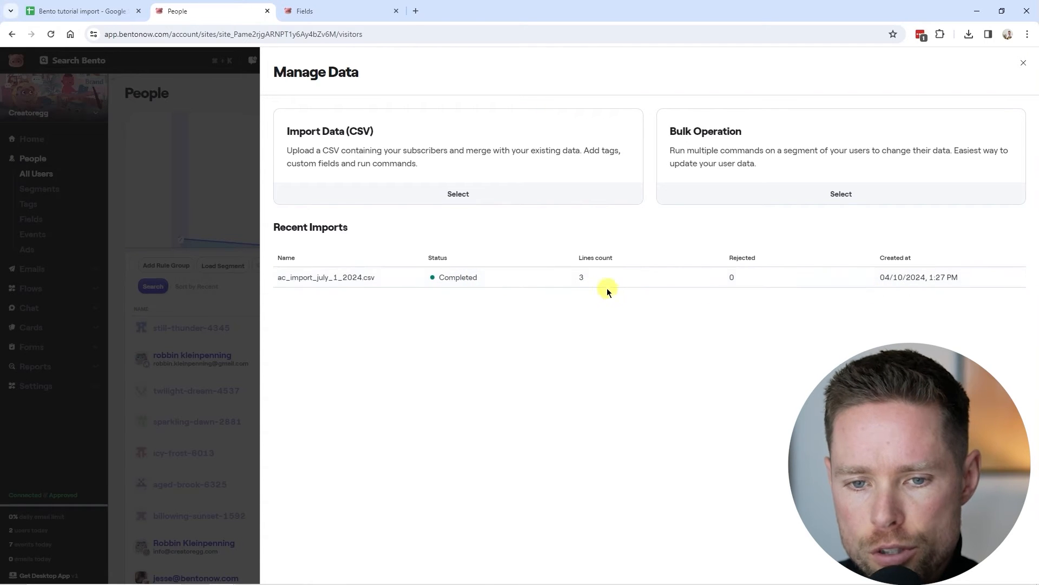
{"action": "left_click", "coordinate": [1023, 63]}
Step: Open the newly imported contact's profile in Bento and compare it with row 2 of Sheet1 in Google Sheets
{"action": "left_click", "coordinate": [95, 12]}
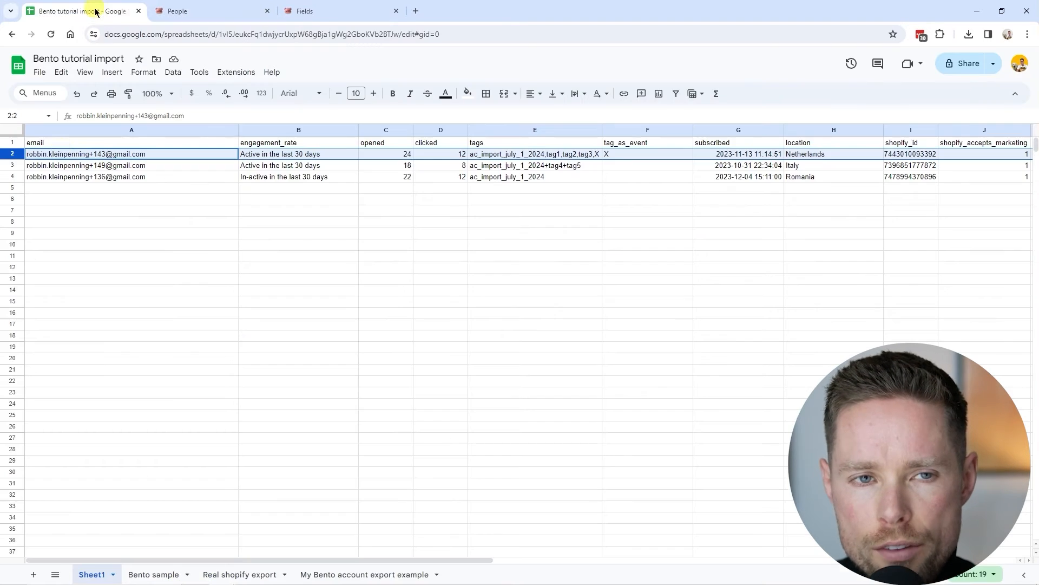
{"action": "left_click", "coordinate": [115, 155]}
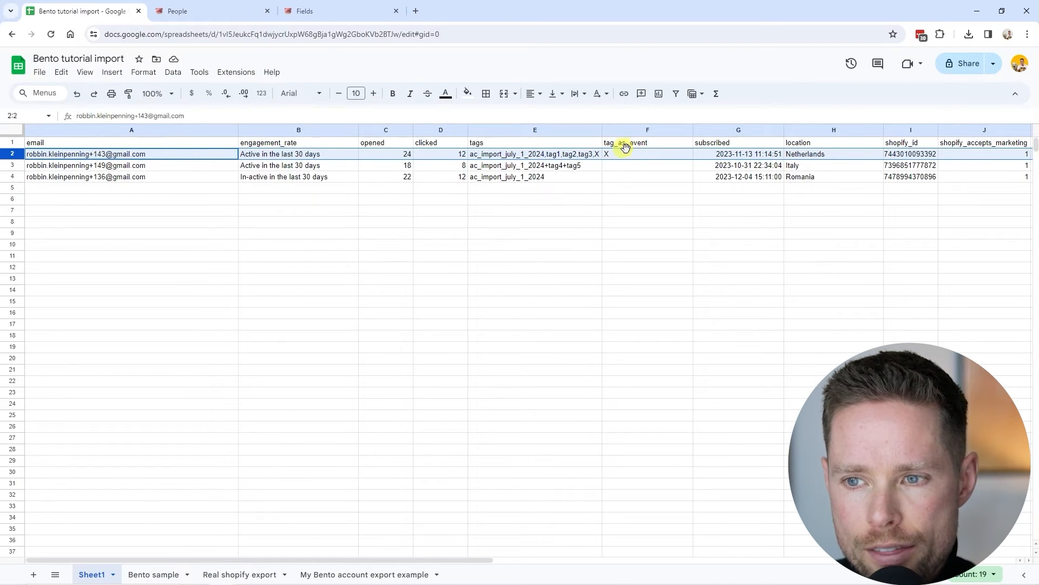
{"action": "left_click", "coordinate": [227, 12]}
{"action": "left_click", "coordinate": [165, 338]}
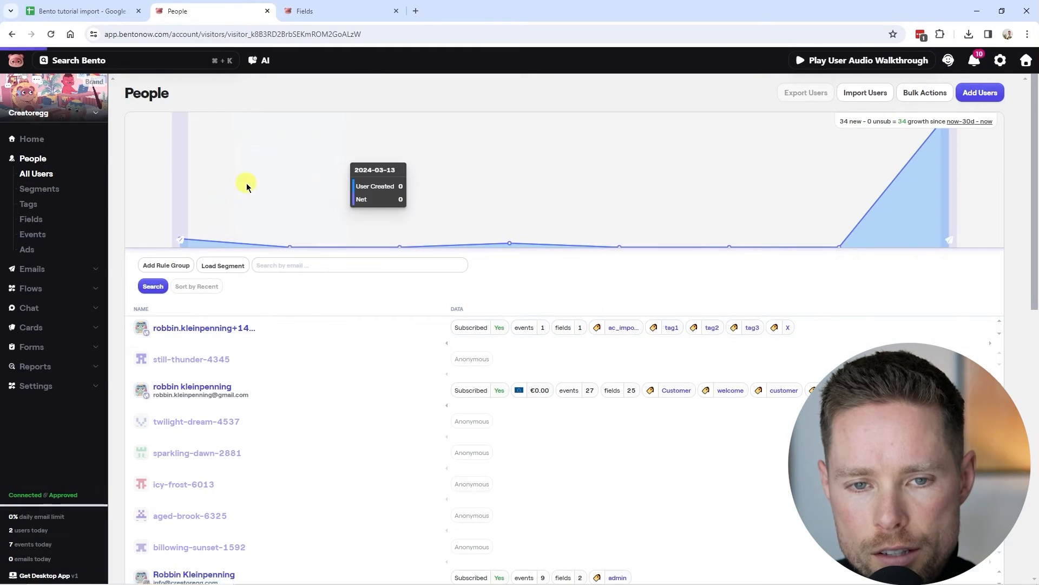
{"action": "left_click", "coordinate": [81, 11]}
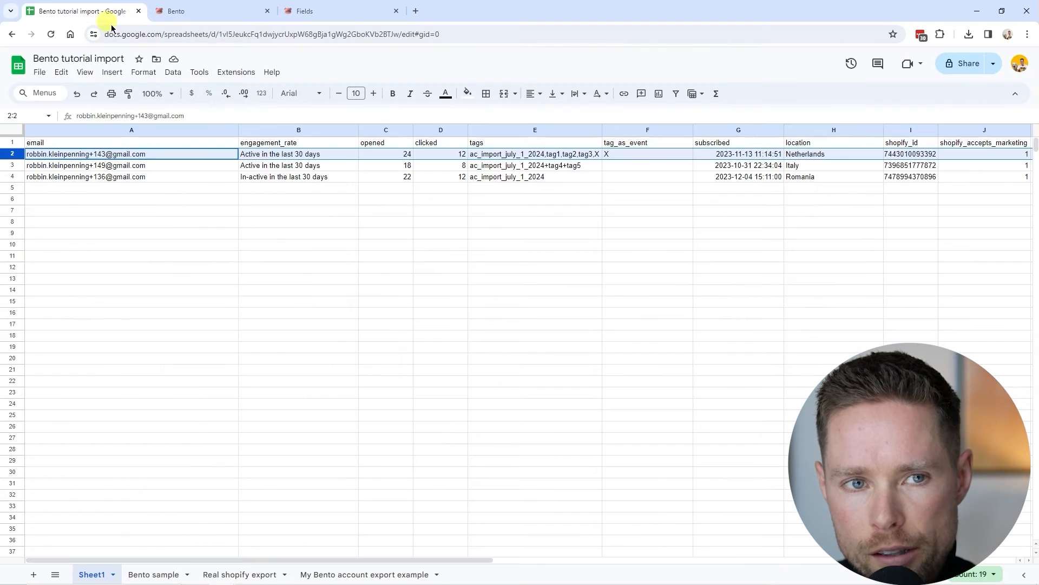
{"action": "left_click", "coordinate": [206, 11]}
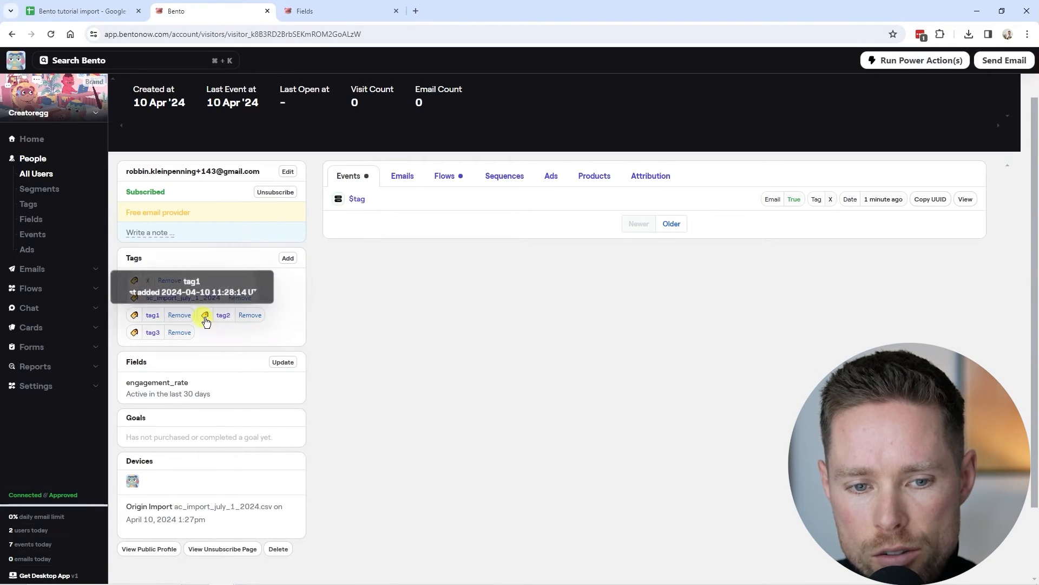
Step: Compare the contact's imported tags and event in Bento with the tags and tag_as_event cells of row 2 in Google Sheets
{"action": "mouse_move", "coordinate": [157, 337]}
{"action": "mouse_move", "coordinate": [148, 298]}
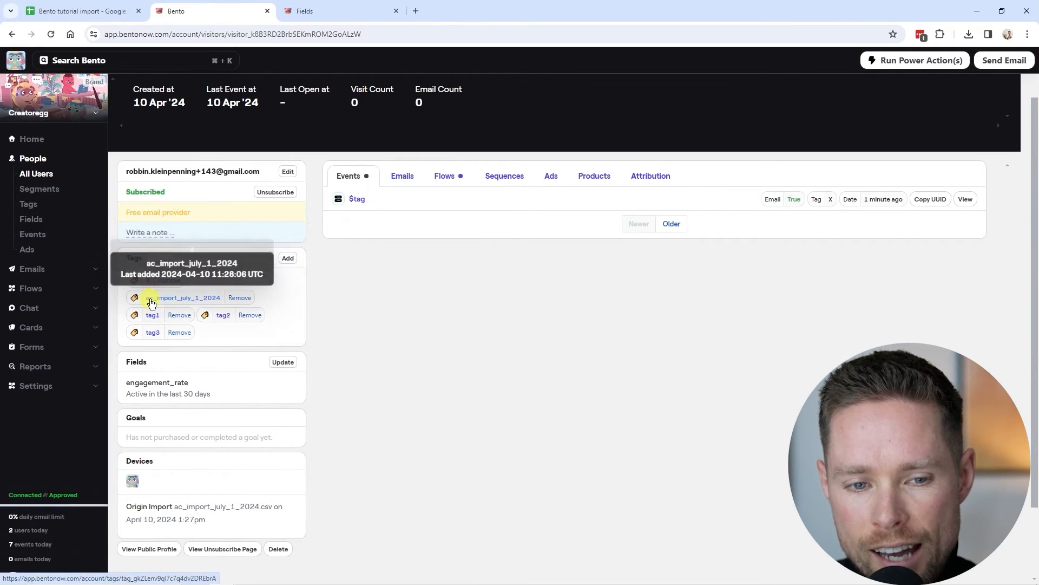
{"action": "left_click", "coordinate": [81, 11]}
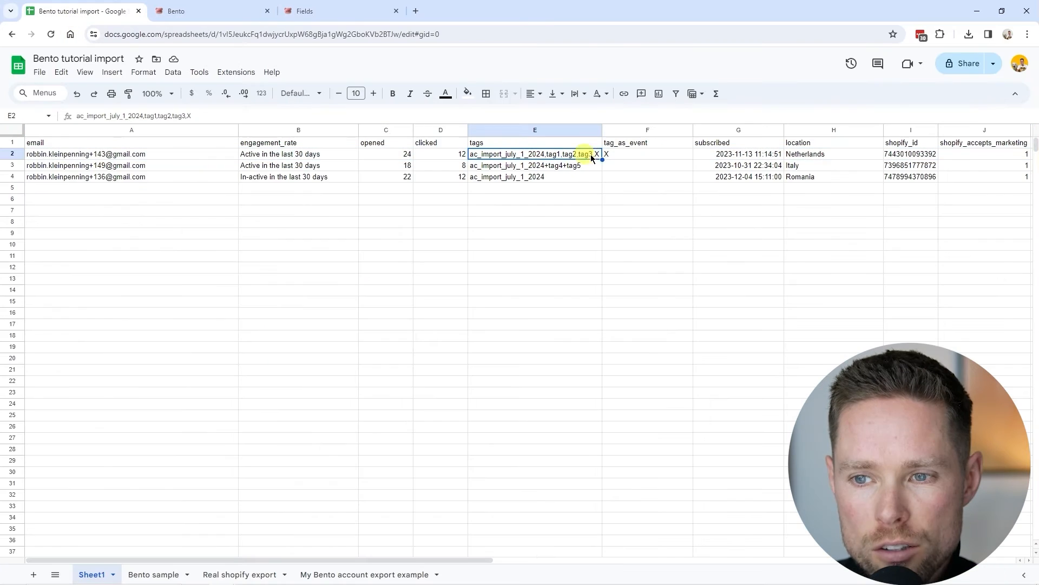
{"action": "left_click", "coordinate": [176, 11]}
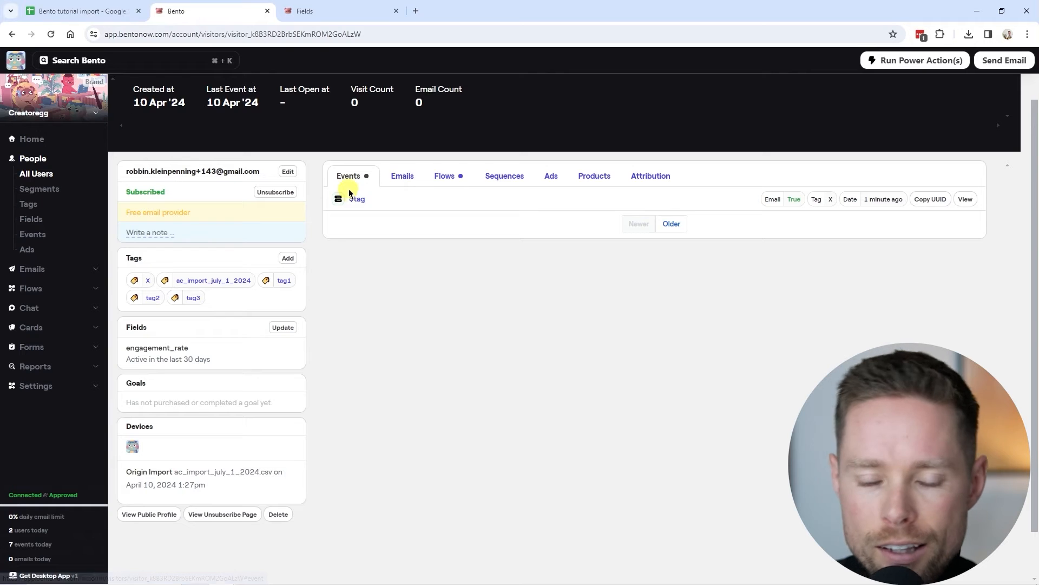
{"action": "left_click", "coordinate": [108, 12]}
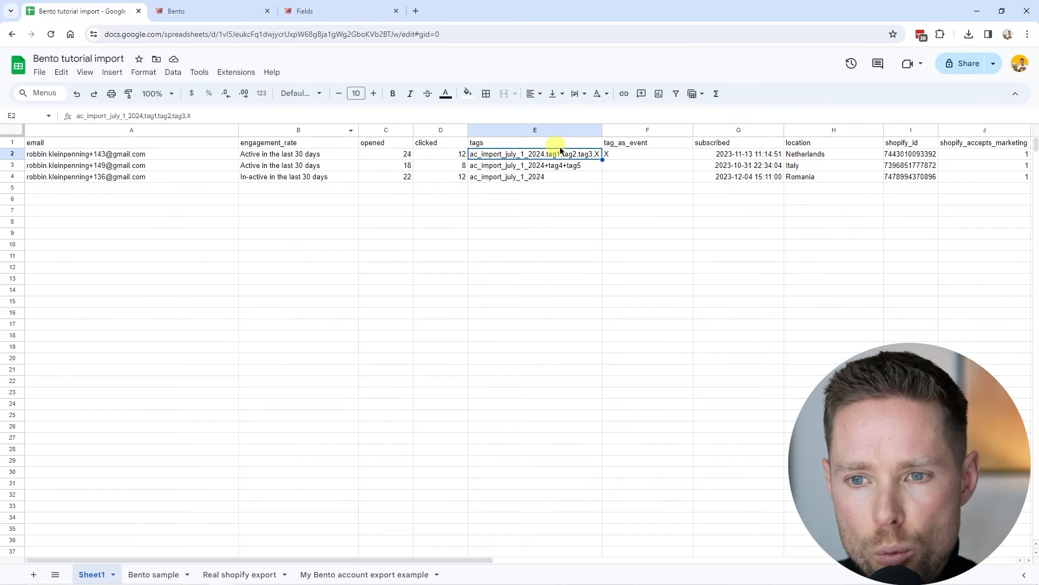
{"action": "left_click", "coordinate": [647, 146]}
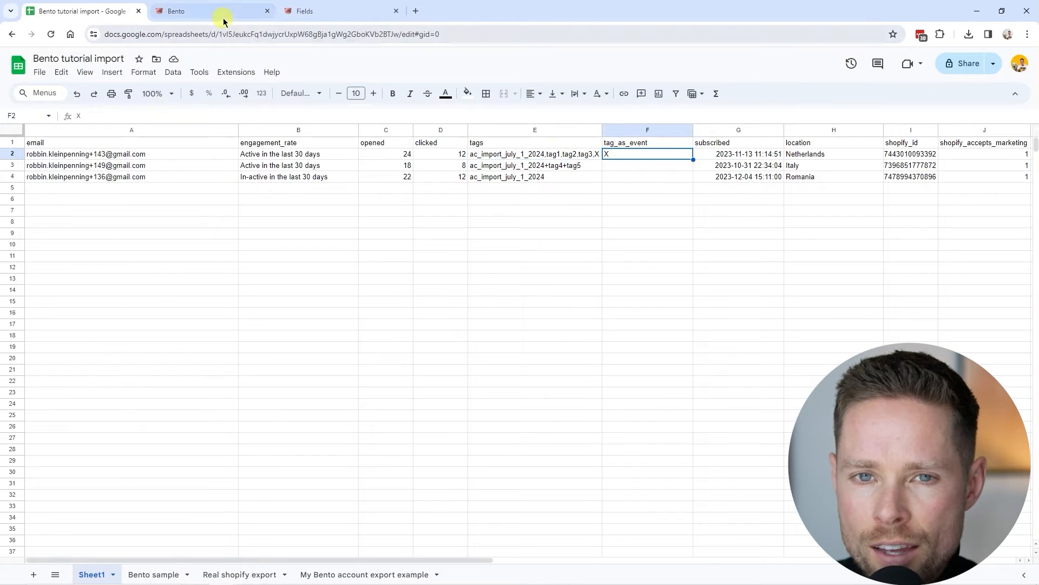
Step: Open Bento's Flows in a separate browser tab and inspect the New Tag trigger and Create Card action of the flow
{"action": "left_click", "coordinate": [219, 12]}
{"action": "right_click", "coordinate": [40, 290]}
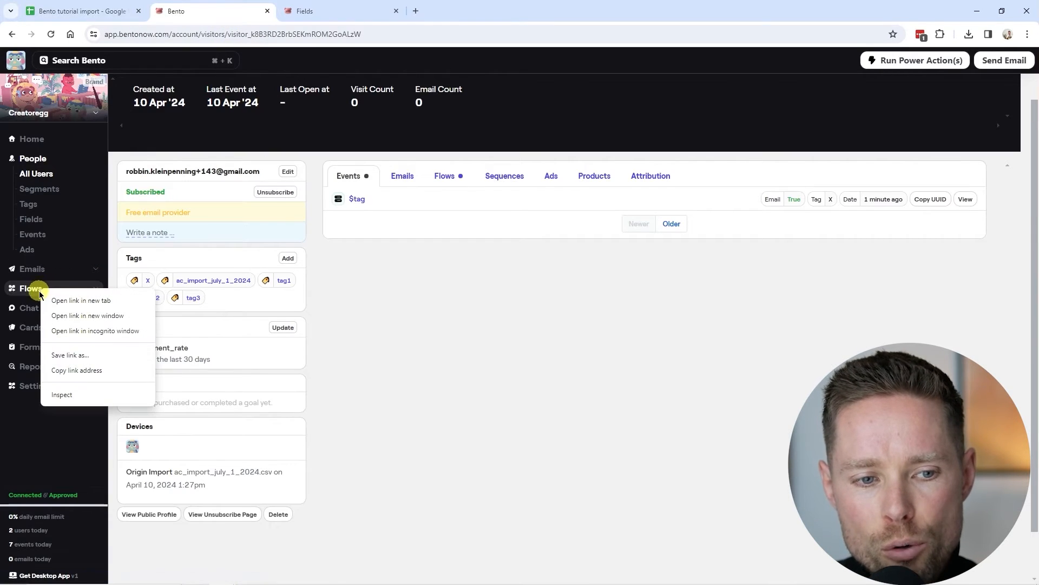
{"action": "left_click", "coordinate": [80, 301]}
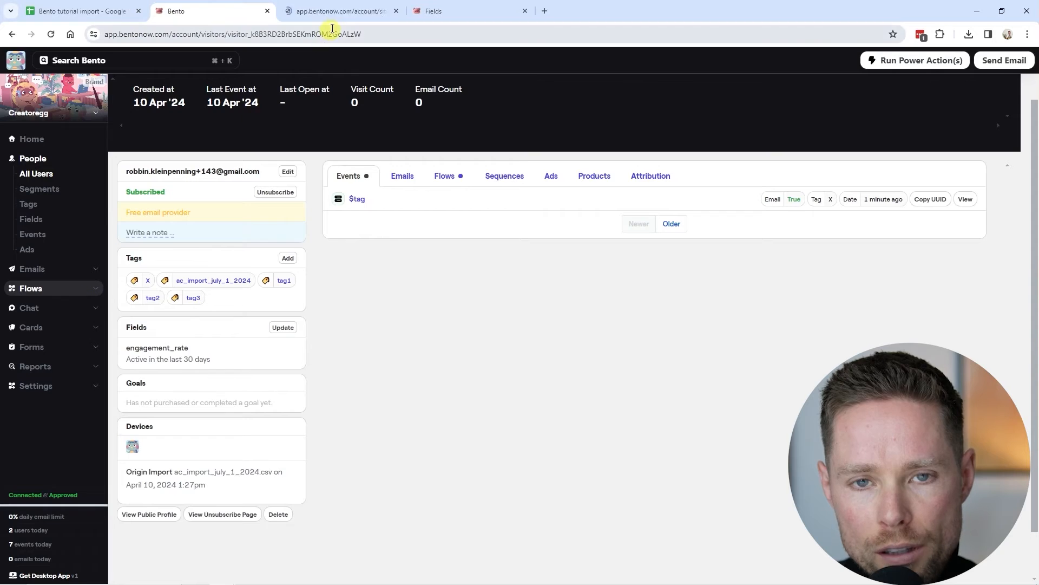
{"action": "left_click", "coordinate": [325, 11]}
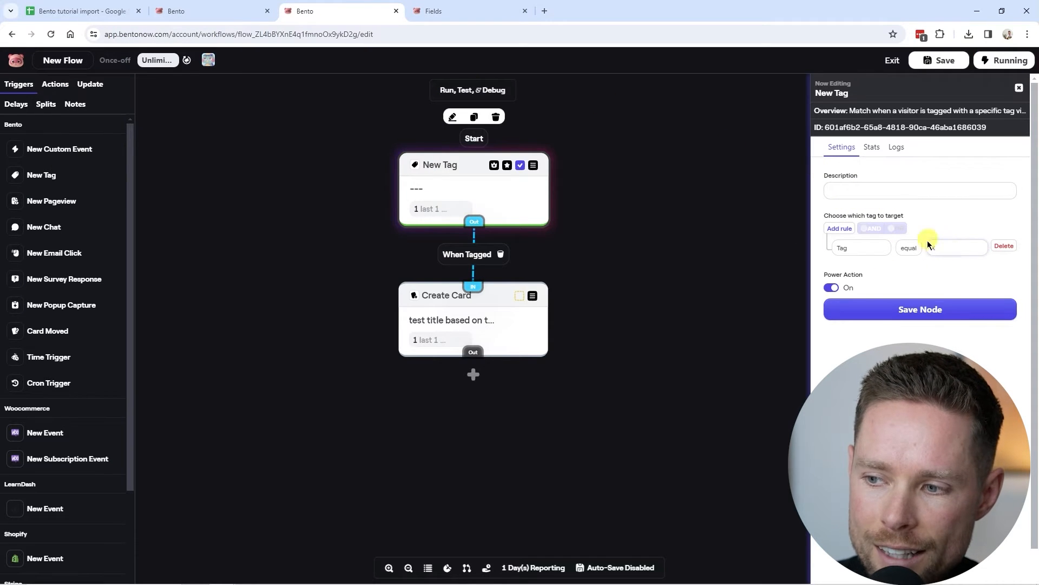
{"action": "left_click", "coordinate": [487, 299]}
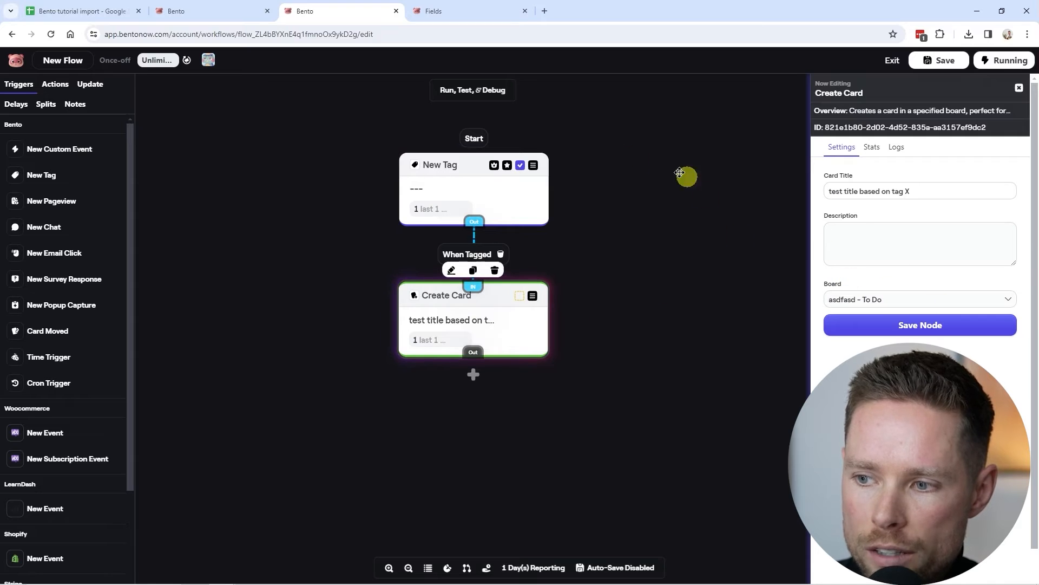
Step: Compare the imported contacts' flows, fields and tags in Bento with rows 2 and 3 of Sheet1 in Google Sheets
{"action": "left_click", "coordinate": [197, 11]}
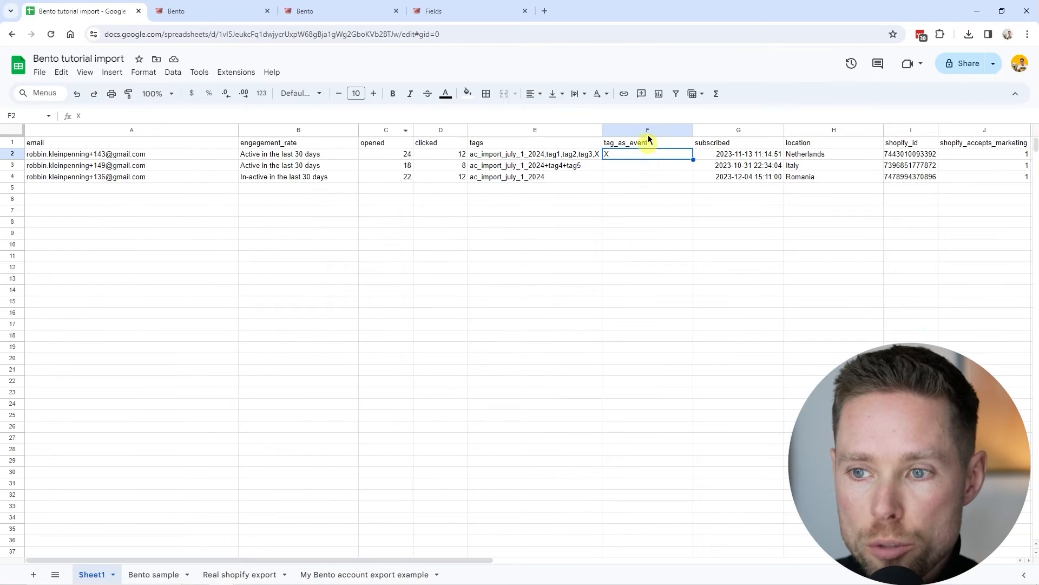
{"action": "left_click", "coordinate": [225, 11]}
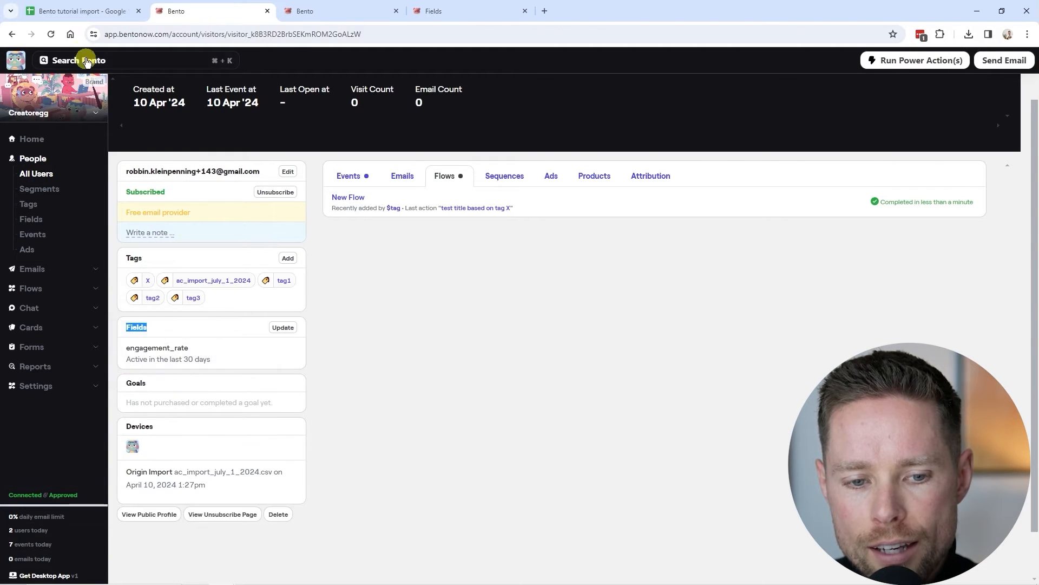
{"action": "left_click", "coordinate": [79, 11]}
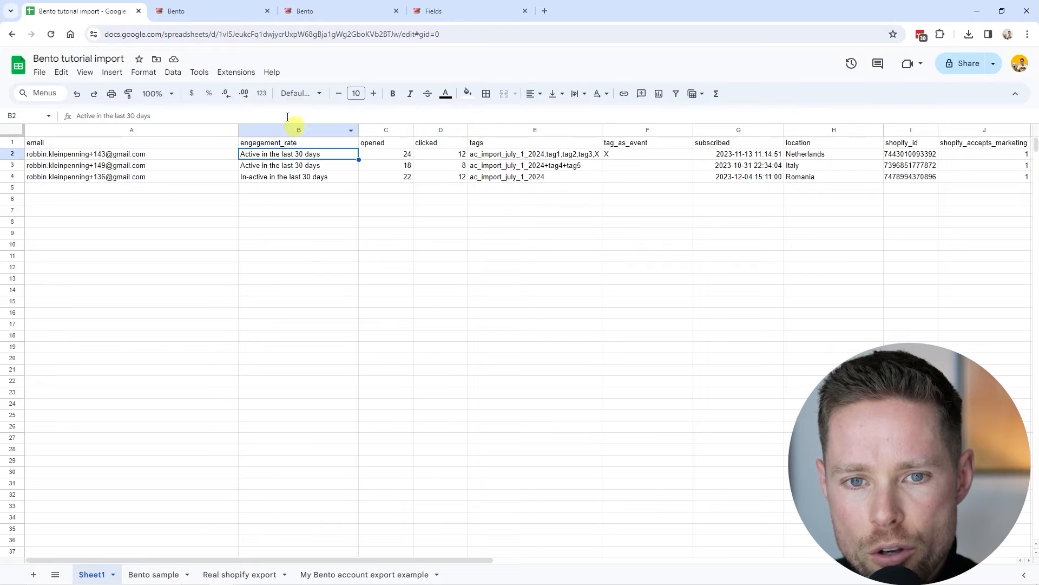
{"action": "left_click", "coordinate": [199, 11]}
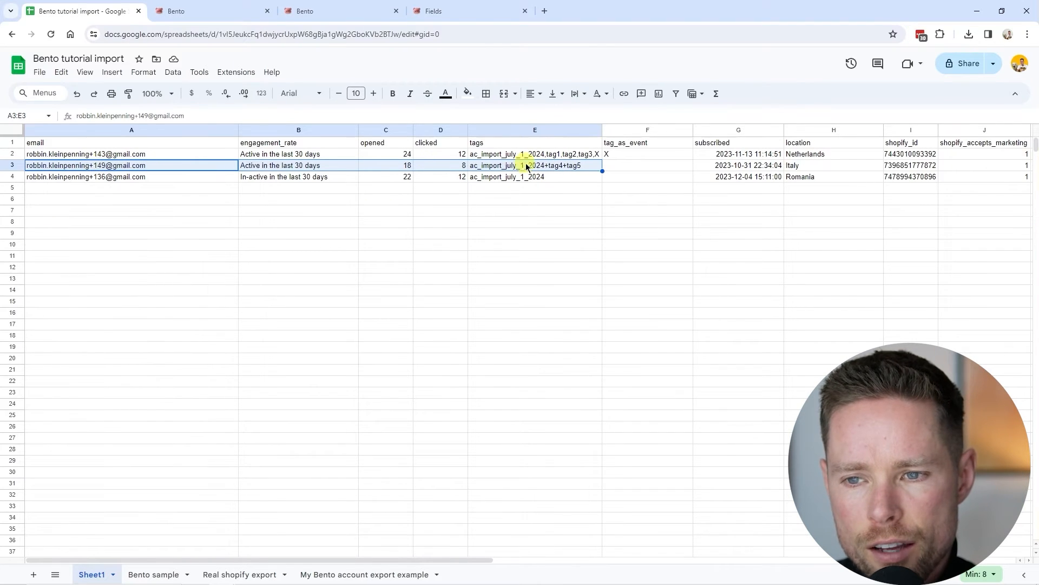
{"action": "left_click", "coordinate": [174, 11]}
{"action": "mouse_move", "coordinate": [193, 338]}
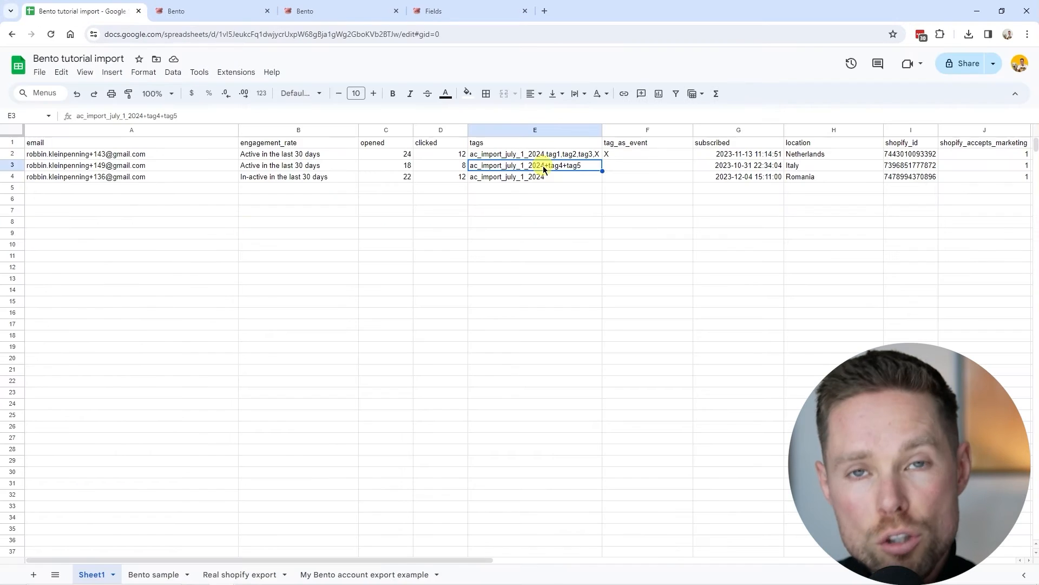
Step: Replace the plus sign between tag4 and tag5 with a comma in cell E3 of Sheet1 in Google Sheets
{"action": "left_click", "coordinate": [160, 117]}
{"action": "key", "text": "BackSpace"}
{"action": "mouse_move", "coordinate": [162, 149]}
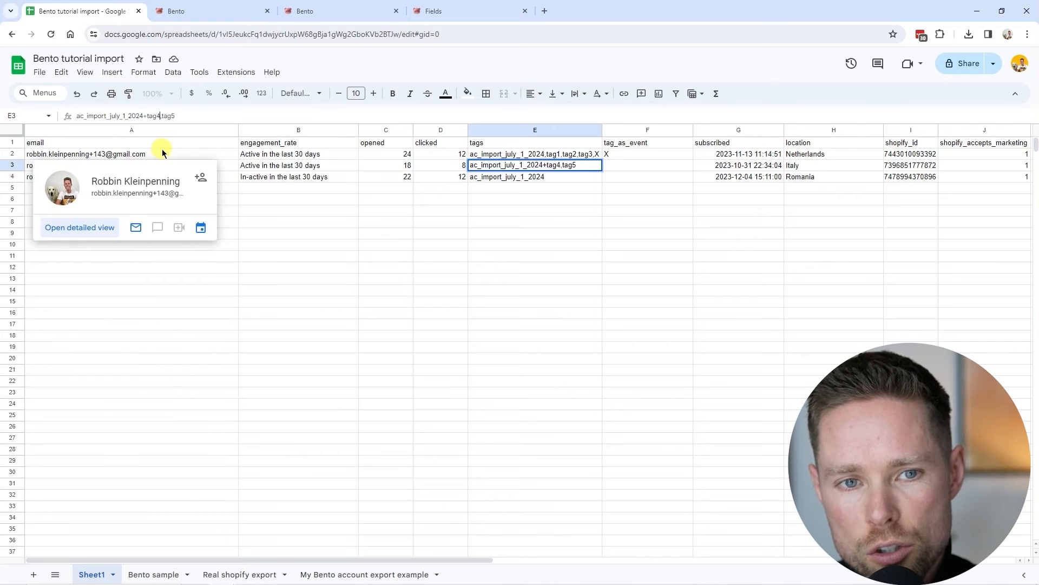
{"action": "left_click", "coordinate": [607, 234]}
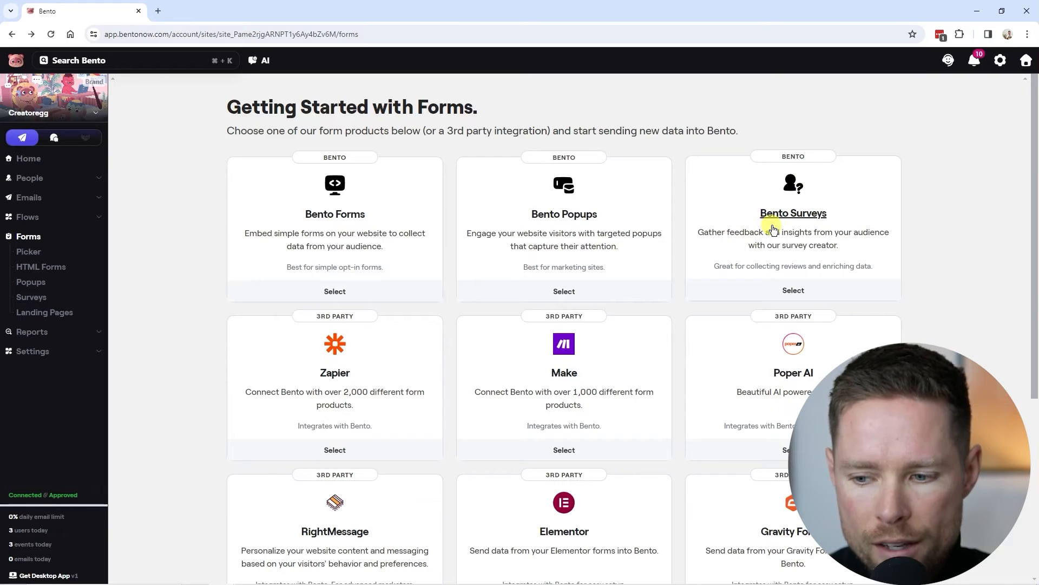
Step: Open the Bento Forms builder and copy the HTML code of the sign-up form
{"action": "left_click", "coordinate": [332, 218]}
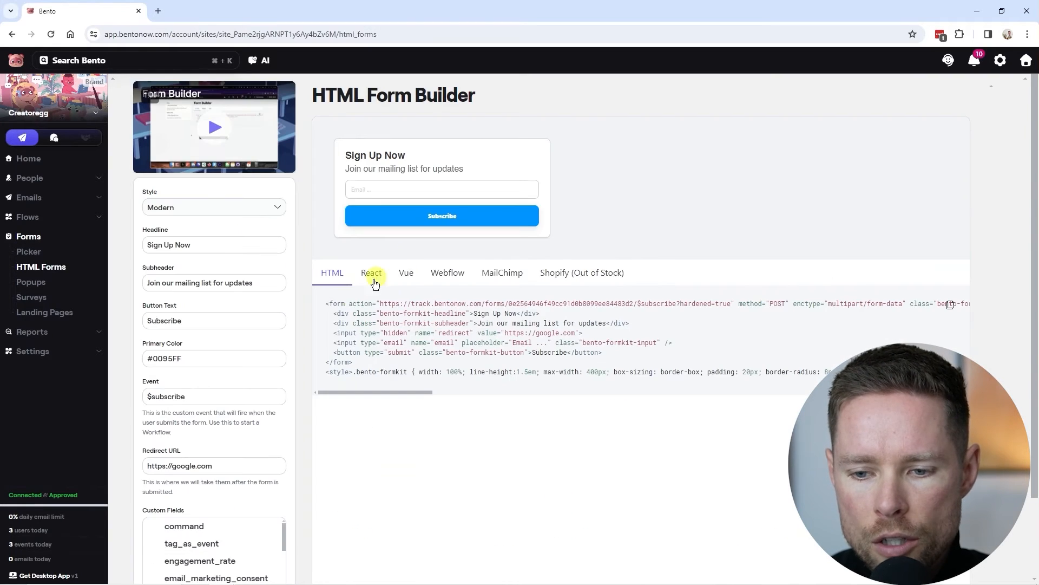
{"action": "left_click", "coordinate": [951, 305]}
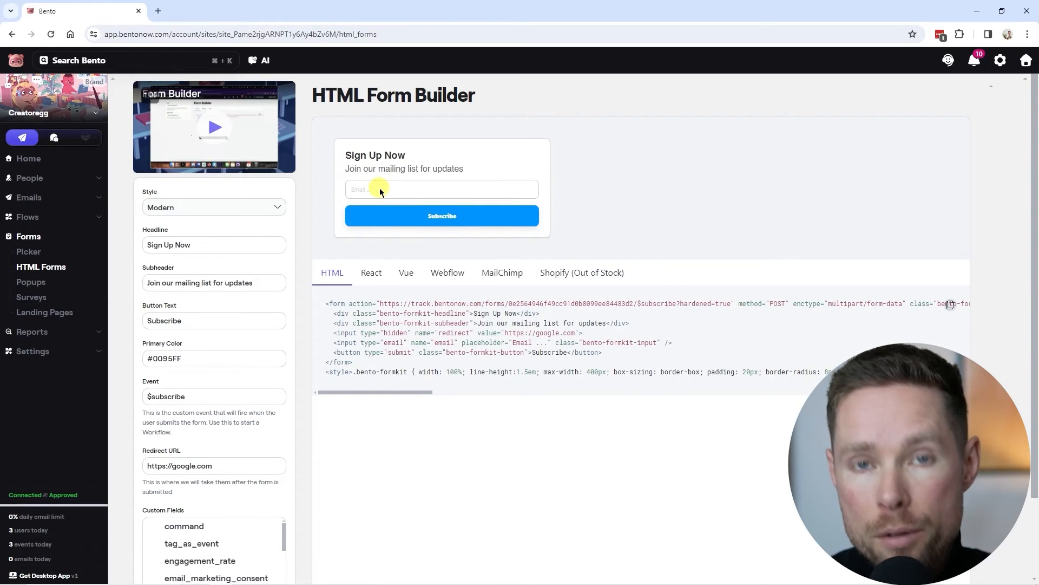
Step: Examine the HTML Form Builder page, including the sign-up form preview, its settings, custom fields and embed code
{"action": "left_click_drag", "start_coordinate": [314, 94], "coordinate": [412, 95]}
{"action": "left_click_drag", "start_coordinate": [312, 95], "coordinate": [411, 95]}
{"action": "scroll", "coordinate": [354, 223], "scroll_direction": "down", "scroll_amount": 2}
{"action": "scroll", "coordinate": [353, 223], "scroll_direction": "up", "scroll_amount": 2}
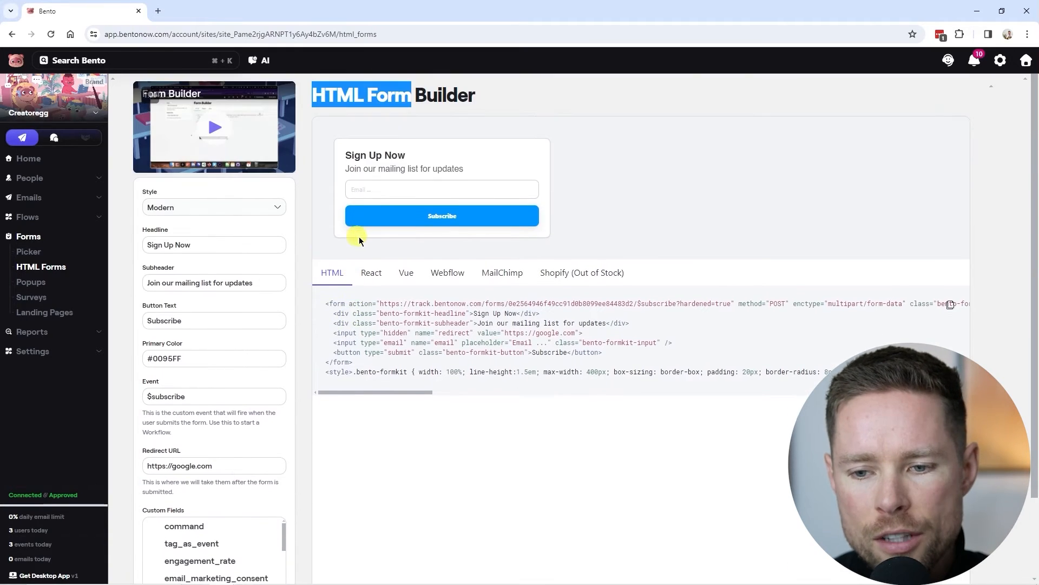
{"action": "scroll", "coordinate": [324, 298], "scroll_direction": "down", "scroll_amount": 2}
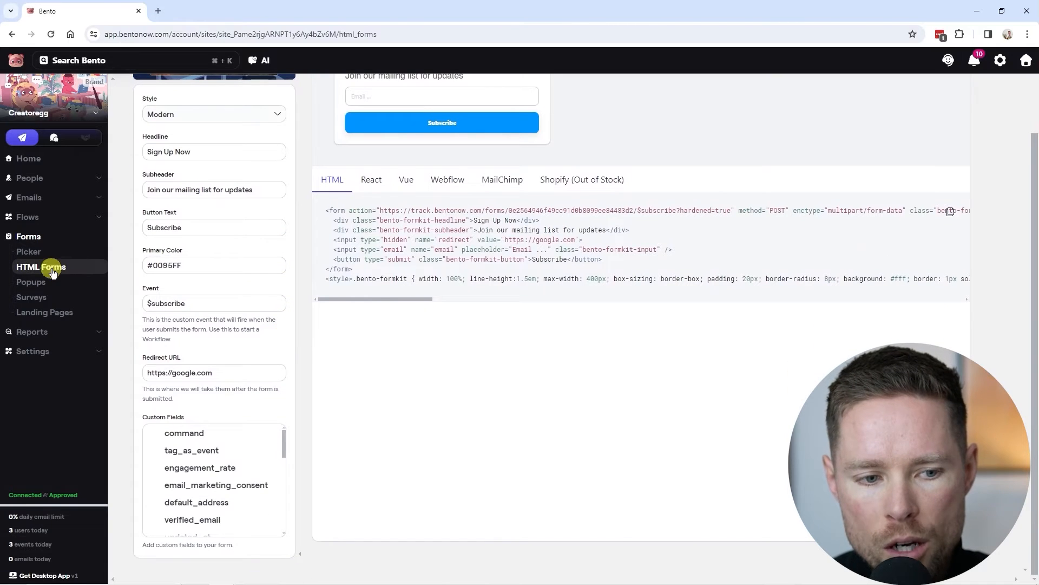
{"action": "scroll", "coordinate": [241, 299], "scroll_direction": "up", "scroll_amount": 2}
{"action": "scroll", "coordinate": [276, 297], "scroll_direction": "down", "scroll_amount": 2}
{"action": "scroll", "coordinate": [282, 292], "scroll_direction": "up", "scroll_amount": 2}
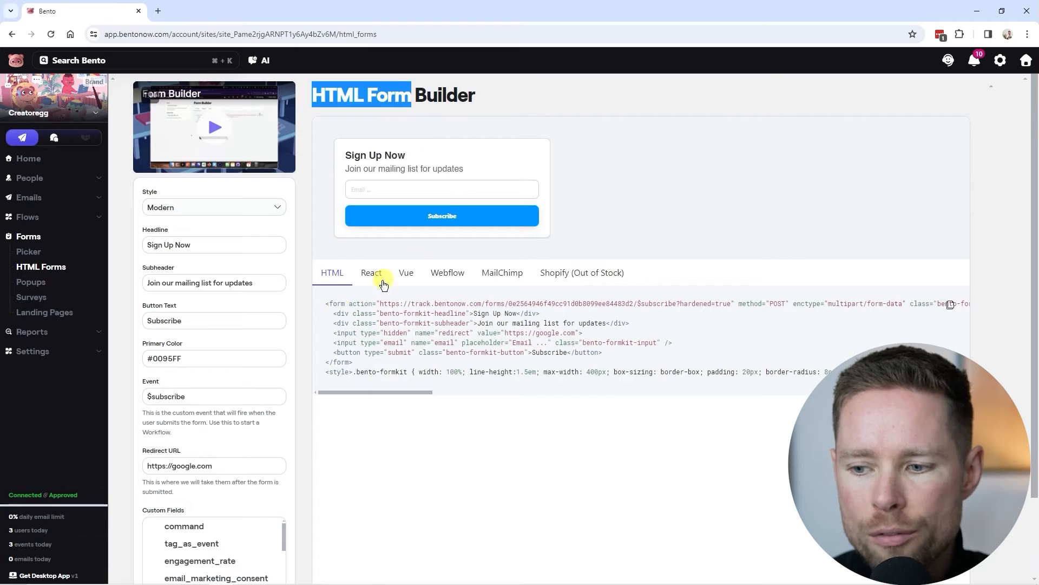
{"action": "scroll", "coordinate": [383, 284], "scroll_direction": "down", "scroll_amount": 2}
{"action": "scroll", "coordinate": [200, 211], "scroll_direction": "up", "scroll_amount": 2}
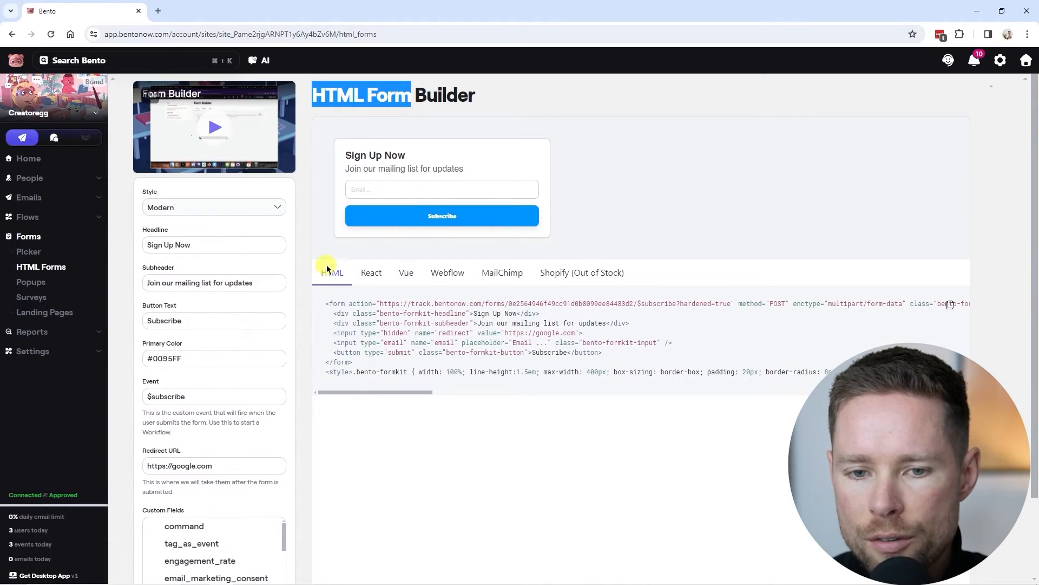
{"action": "left_click", "coordinate": [321, 98]}
{"action": "left_click_drag", "start_coordinate": [321, 98], "coordinate": [391, 140]}
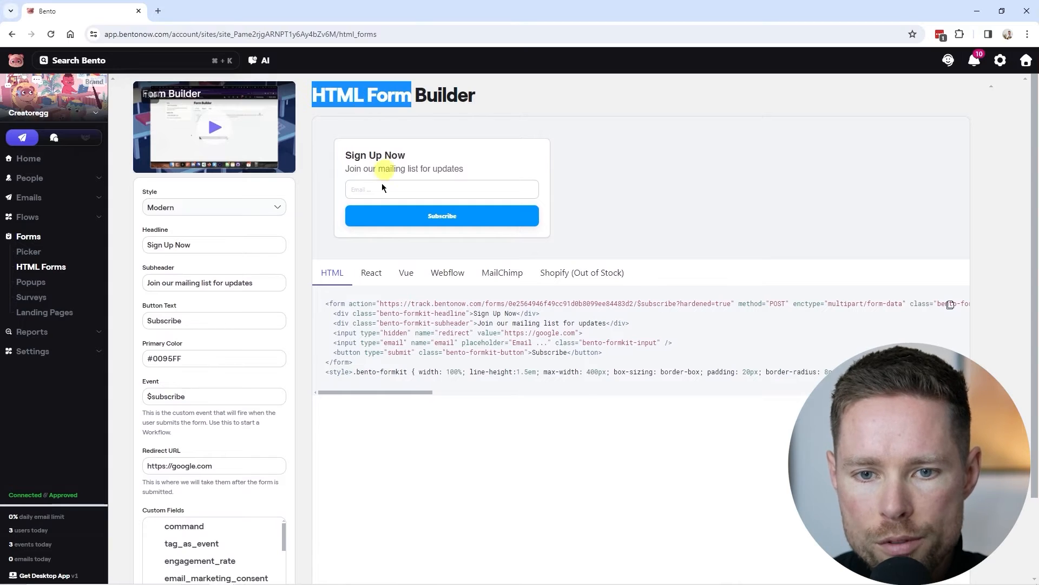
{"action": "left_click_drag", "start_coordinate": [314, 95], "coordinate": [411, 95]}
{"action": "scroll", "coordinate": [404, 226], "scroll_direction": "down", "scroll_amount": 2}
{"action": "scroll", "coordinate": [404, 225], "scroll_direction": "up", "scroll_amount": 2}
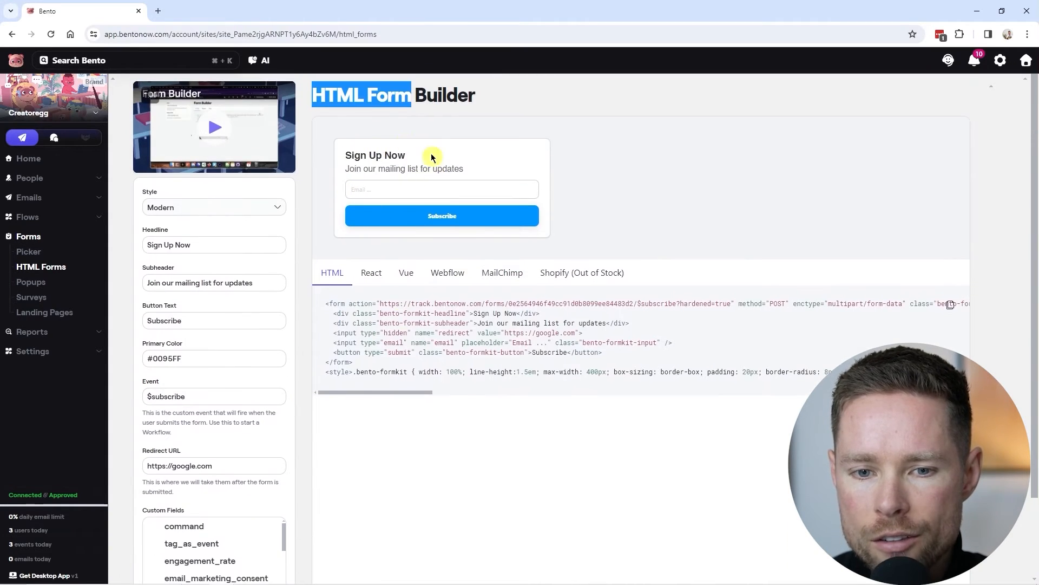
Step: Inspect the form's Event value in Bento and check the Bento forms sheet in Google Sheets
{"action": "left_click", "coordinate": [249, 397]}
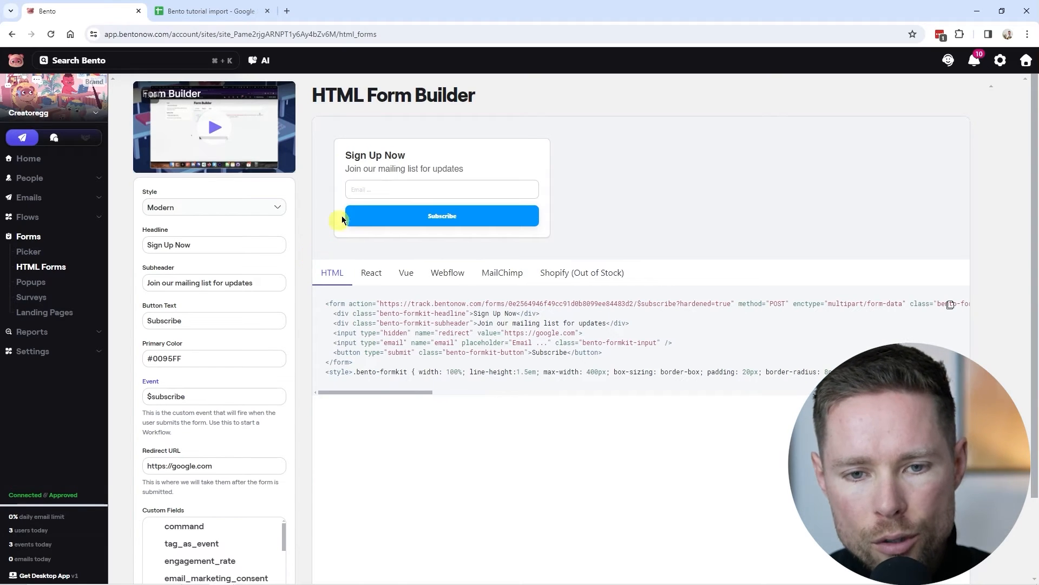
{"action": "left_click_drag", "start_coordinate": [314, 96], "coordinate": [408, 98]}
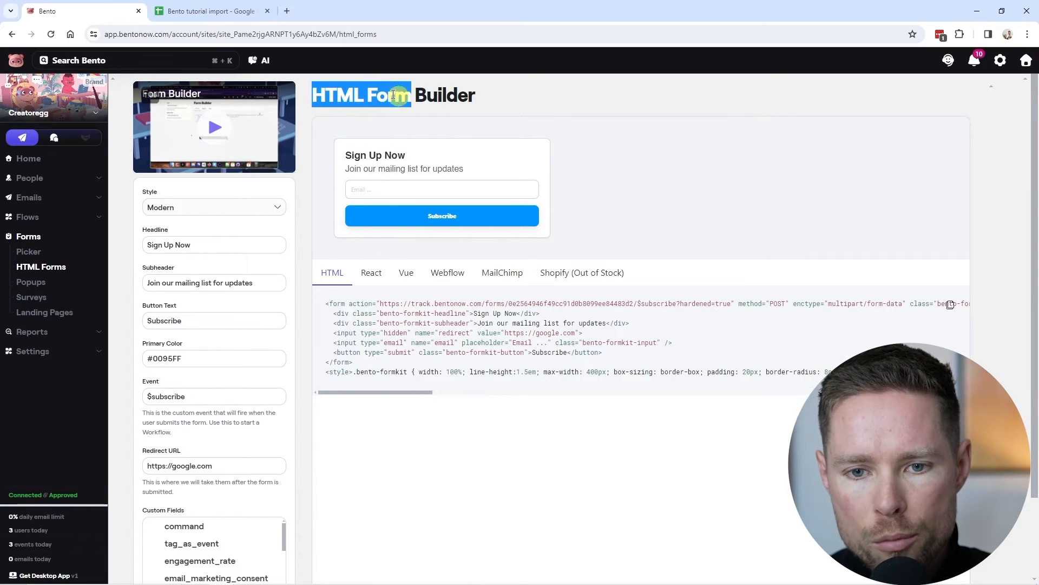
{"action": "left_click", "coordinate": [214, 11]}
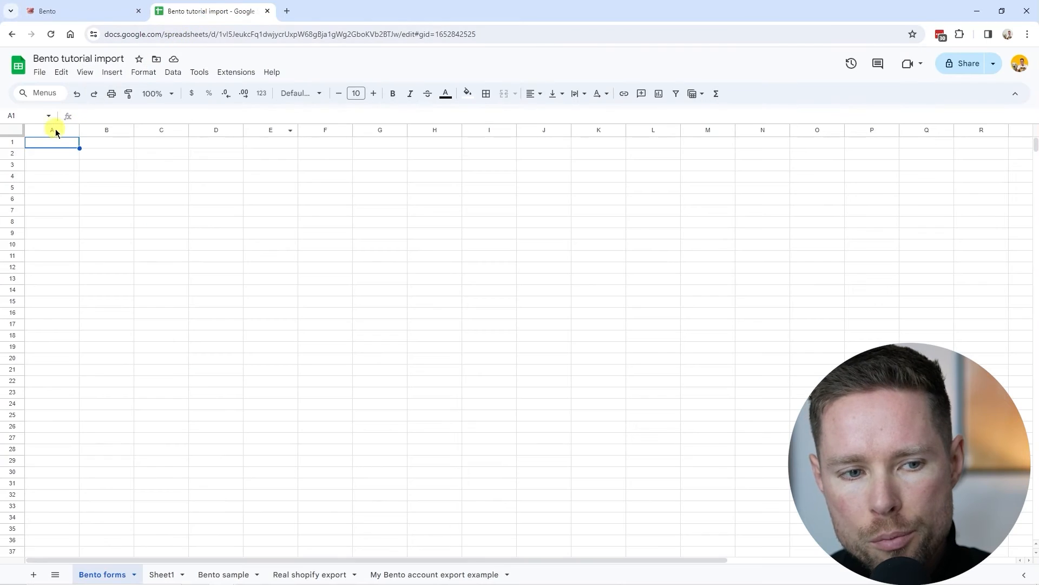
{"action": "left_click", "coordinate": [97, 12]}
{"action": "left_click_drag", "start_coordinate": [186, 396], "coordinate": [146, 396]}
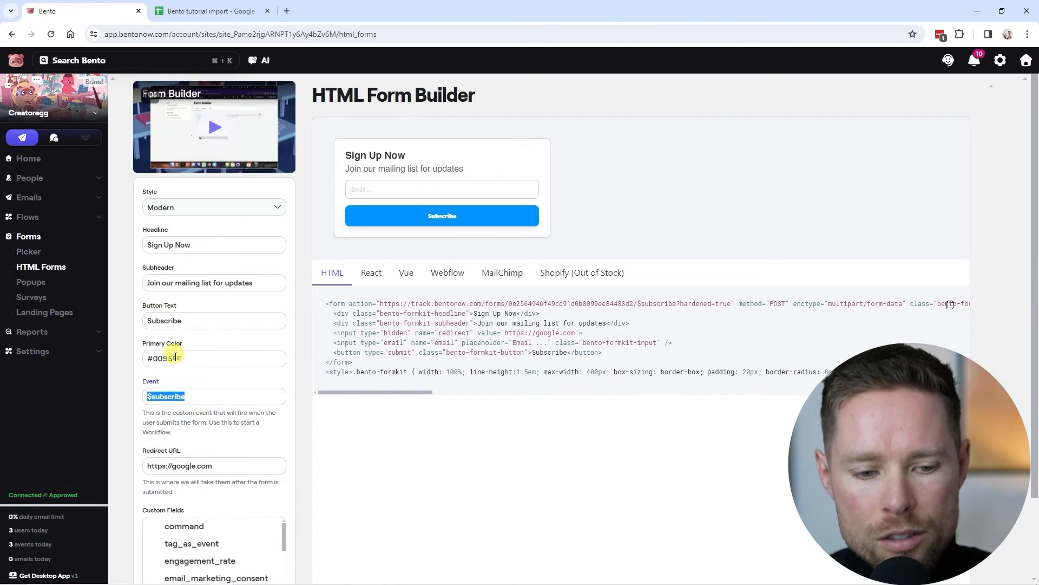
{"action": "left_click", "coordinate": [195, 397]}
{"action": "left_click_drag", "start_coordinate": [195, 397], "coordinate": [151, 399]}
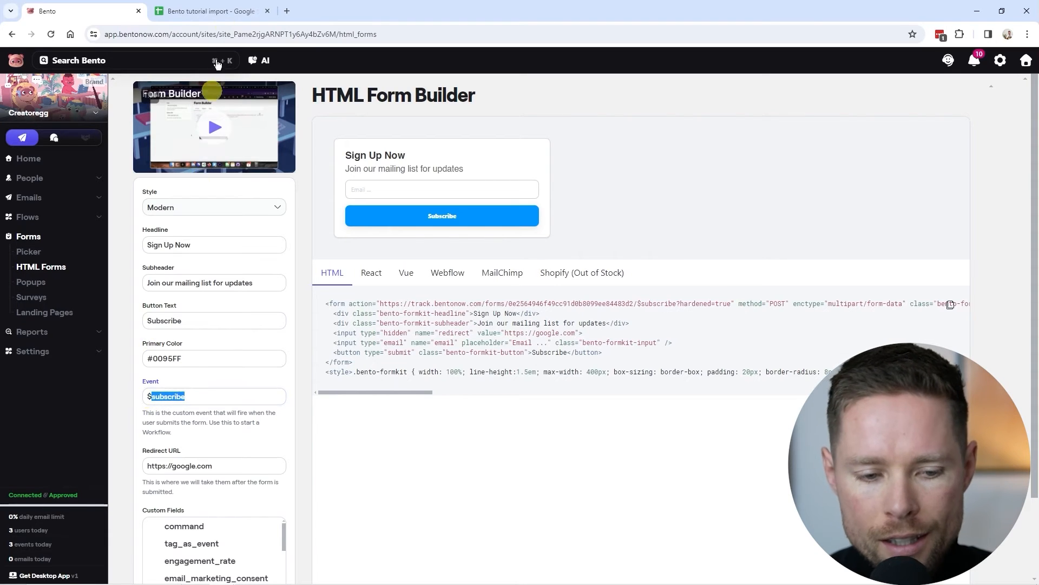
Step: Record form 1 in A1 of the Bento forms sheet and copy its event name $subscribe from Bento into B1
{"action": "key", "text": "ctrl+Tab"}
{"action": "type", "text": "form 1"}
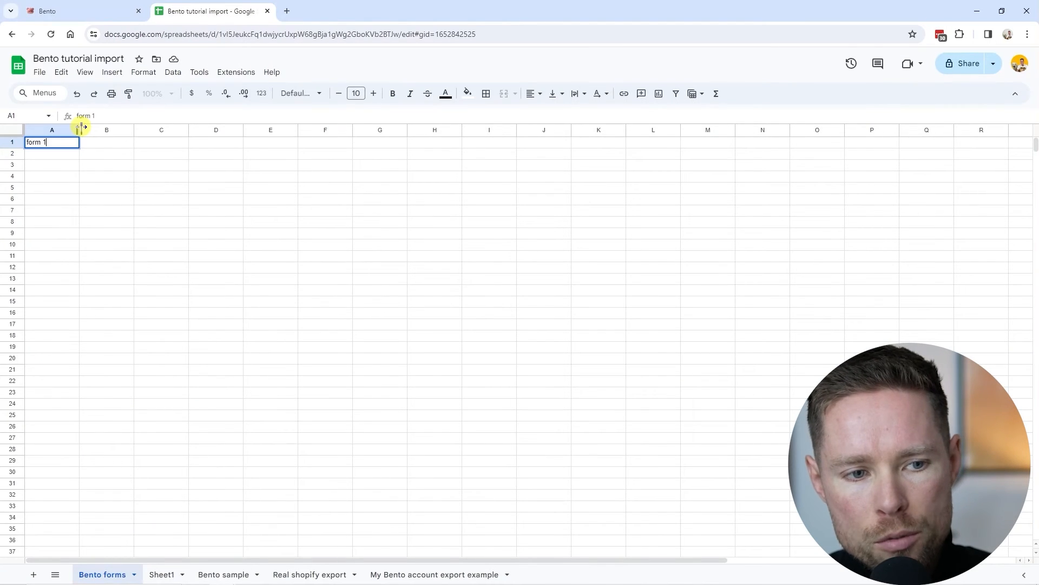
{"action": "key", "text": "Tab"}
{"action": "left_click", "coordinate": [54, 11]}
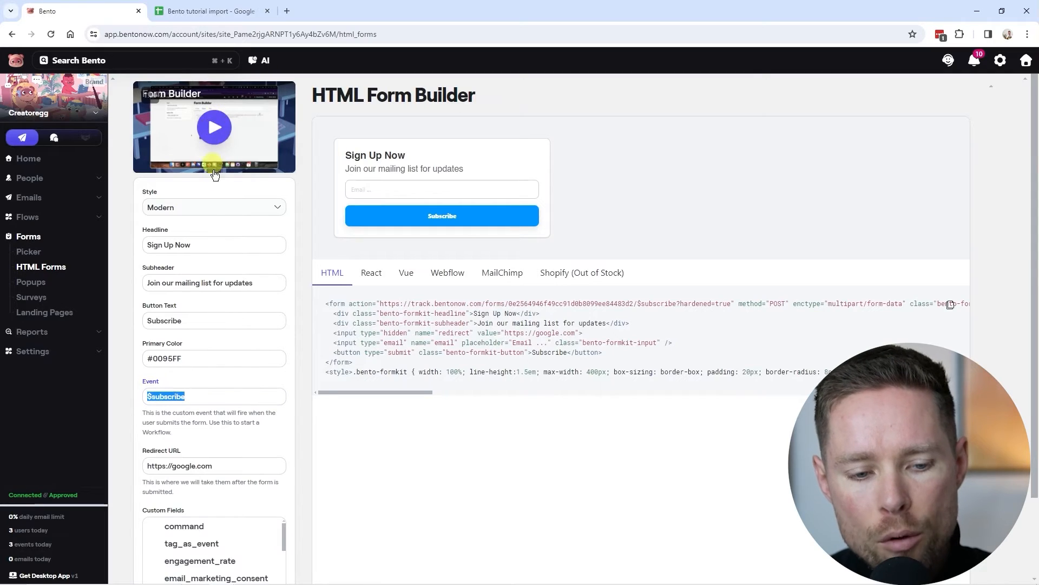
{"action": "left_click", "coordinate": [200, 11]}
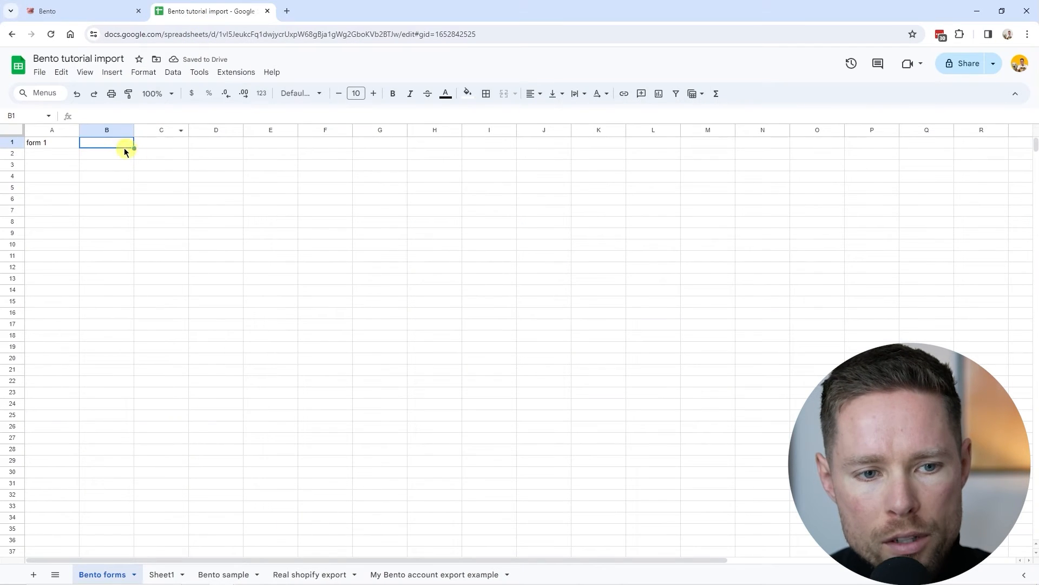
{"action": "left_click", "coordinate": [107, 114]}
{"action": "key", "text": "ctrl+v"}
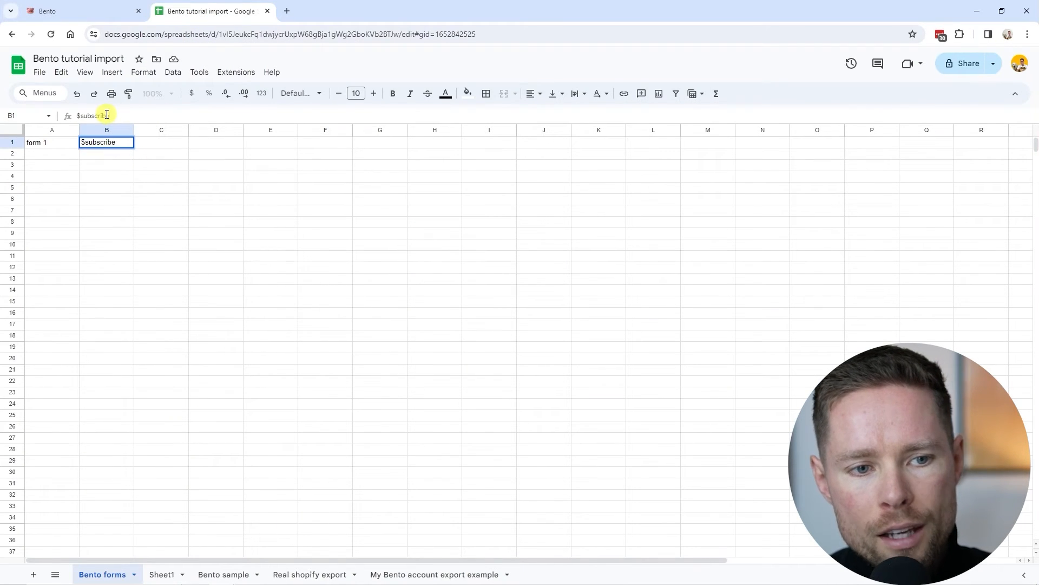
Step: Record form 2 in A2 of the Bento forms sheet with the event name $subscribe_2 in B2
{"action": "left_click", "coordinate": [106, 174]}
{"action": "left_click", "coordinate": [50, 155]}
{"action": "type", "text": "form 2"}
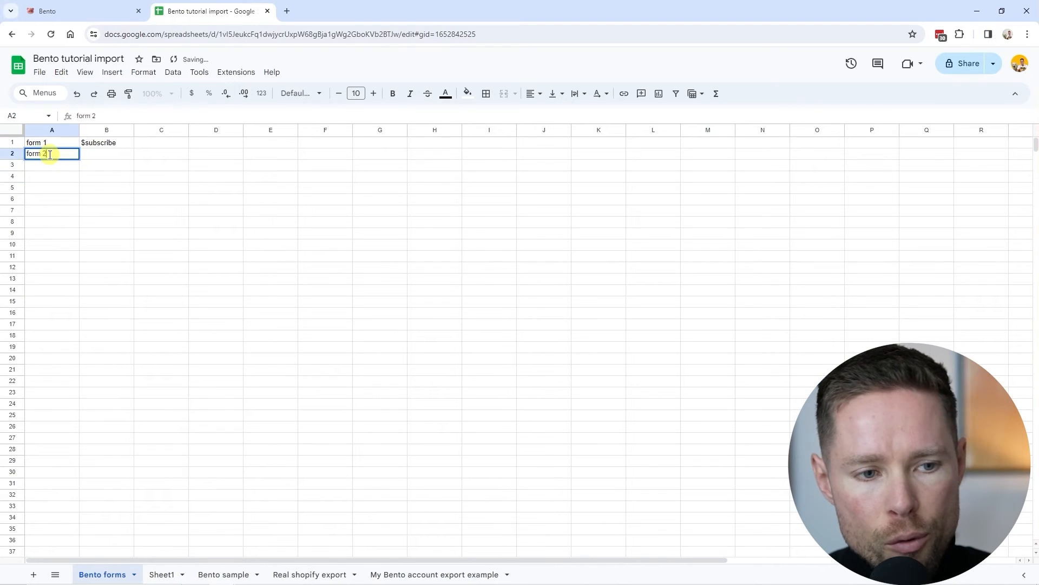
{"action": "left_click", "coordinate": [104, 141]}
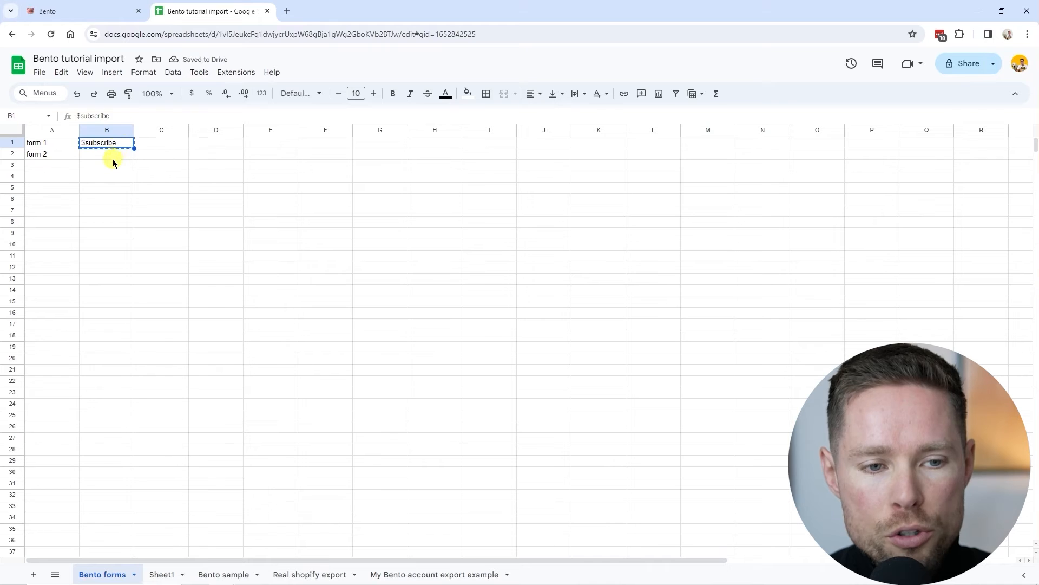
{"action": "left_click", "coordinate": [112, 159]}
{"action": "key", "text": "ctrl+v"}
{"action": "left_click", "coordinate": [129, 116]}
{"action": "type", "text": "_2"}
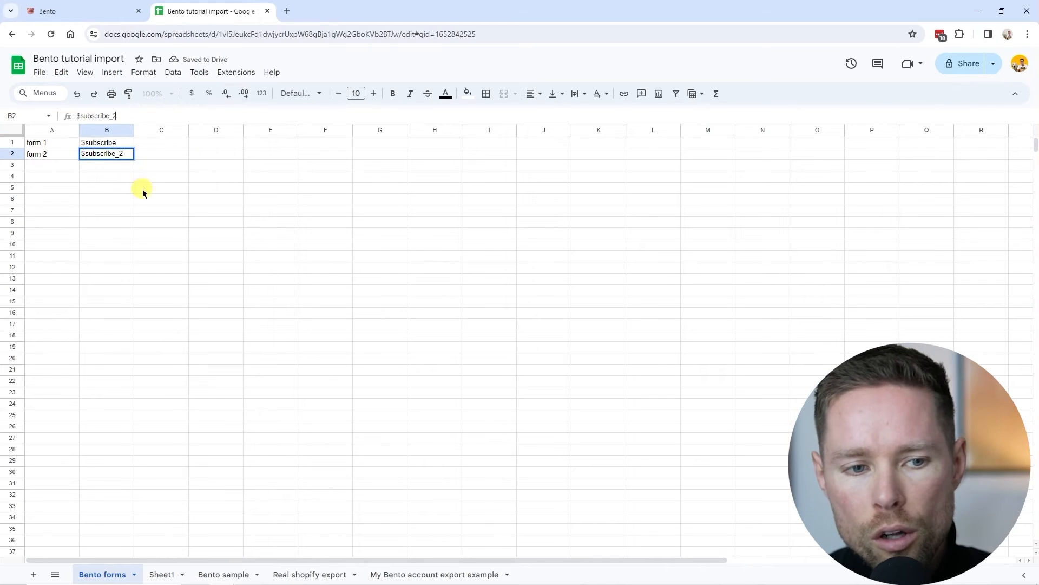
{"action": "left_click", "coordinate": [140, 189]}
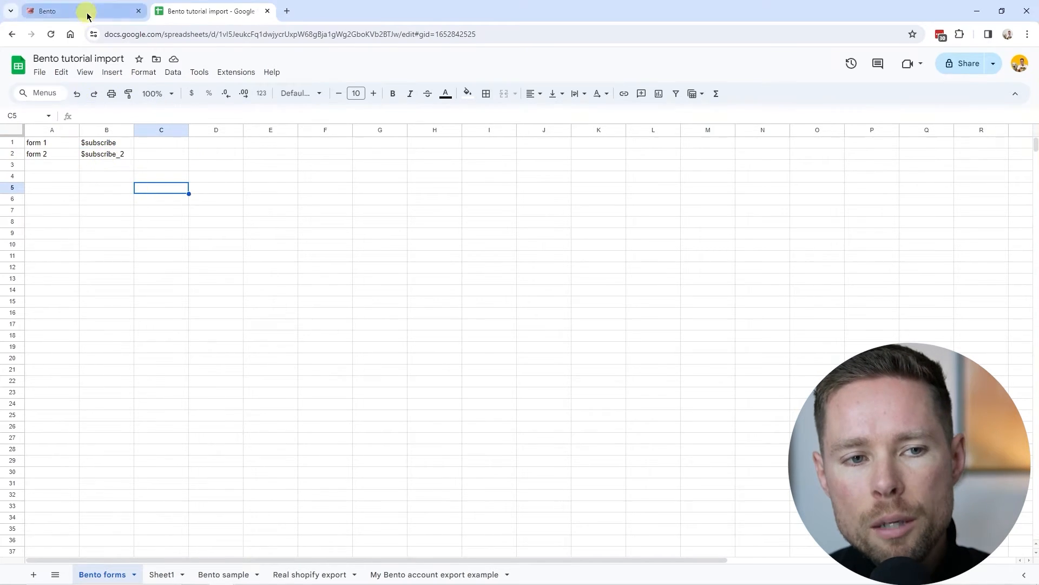
Step: Switch to Bento and check the sign-up form's Event value in the HTML Form Builder
{"action": "left_click", "coordinate": [85, 12]}
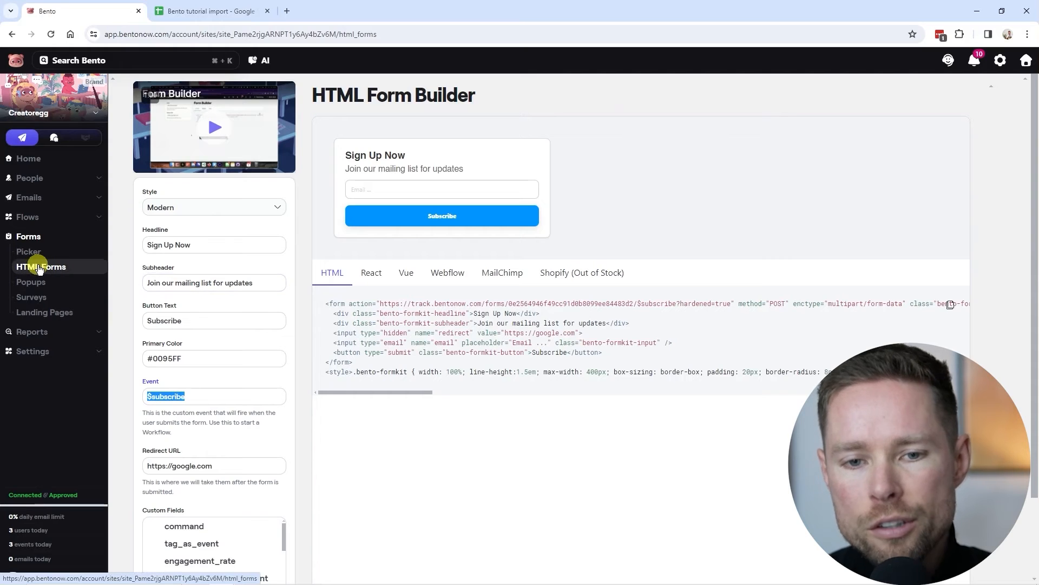
{"action": "left_click", "coordinate": [204, 399]}
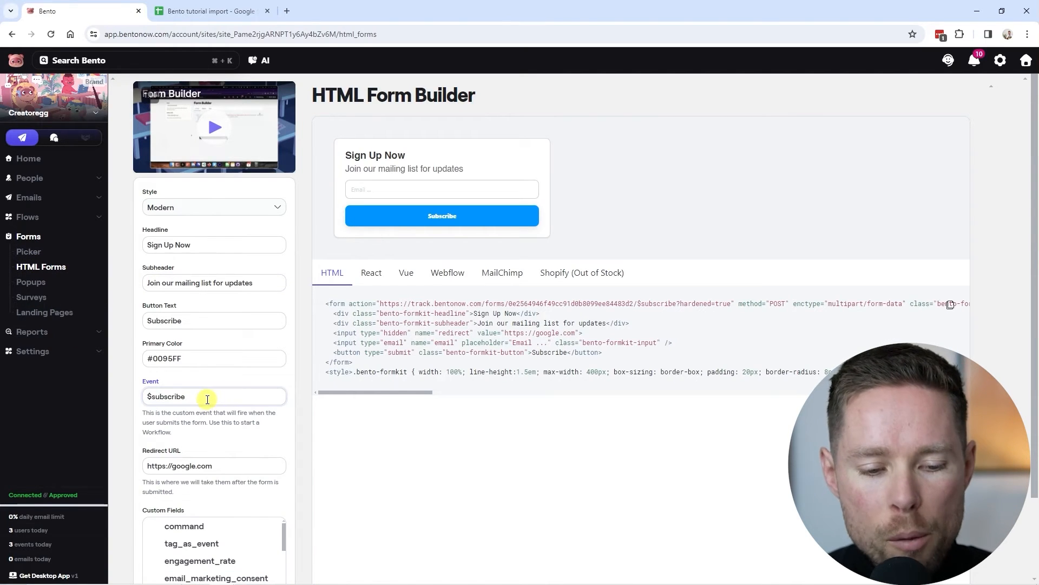
{"action": "left_click_drag", "start_coordinate": [204, 399], "coordinate": [140, 408]}
{"action": "left_click", "coordinate": [210, 399]}
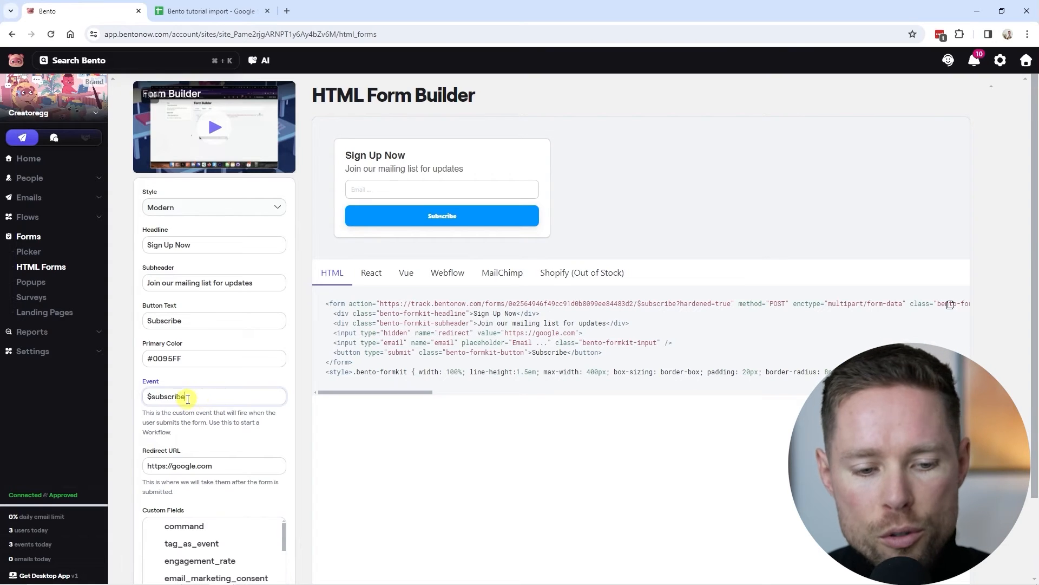
{"action": "left_click_drag", "start_coordinate": [323, 97], "coordinate": [468, 98]}
{"action": "left_click", "coordinate": [474, 97]}
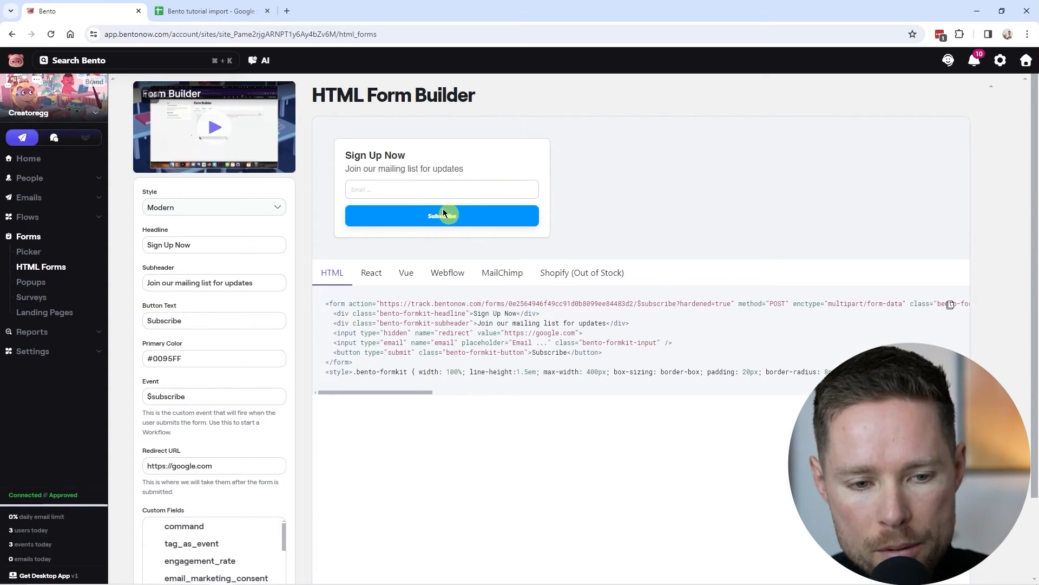
Step: Open Bento's Flows in a separate browser tab, add a new flow and remove its welcome note
{"action": "right_click", "coordinate": [36, 222]}
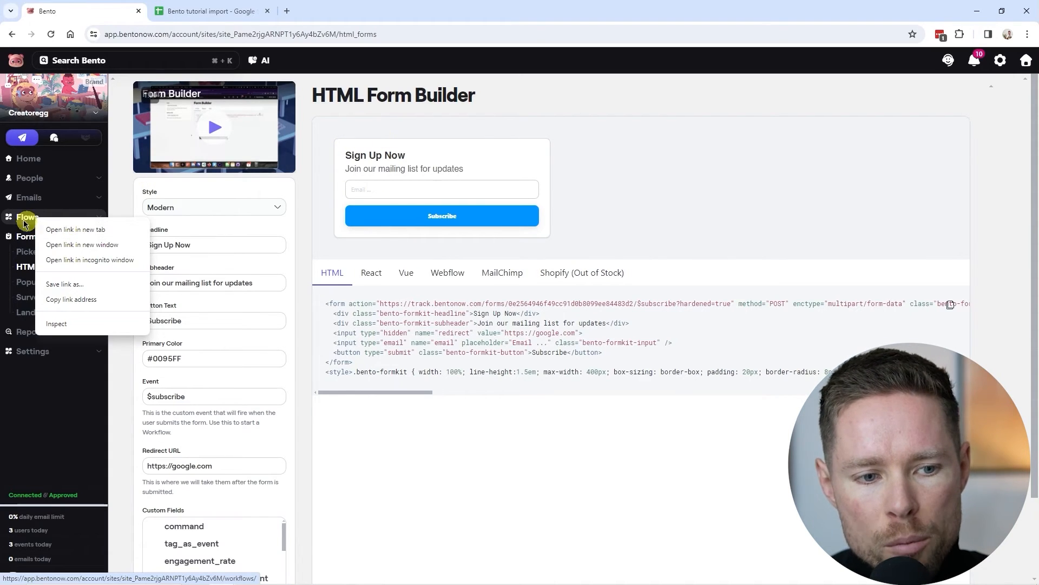
{"action": "left_click", "coordinate": [69, 230]}
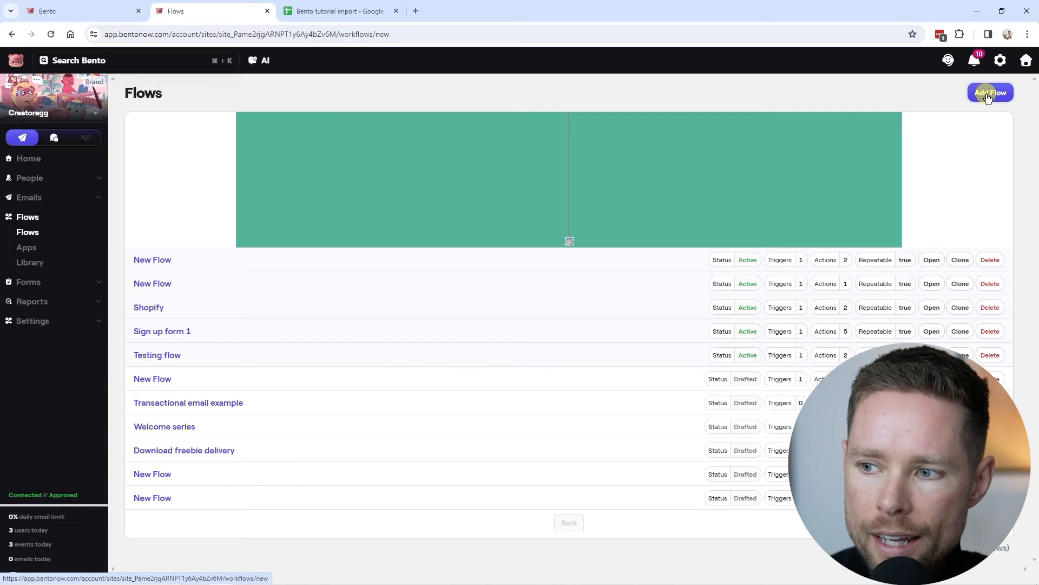
{"action": "left_click", "coordinate": [989, 94]}
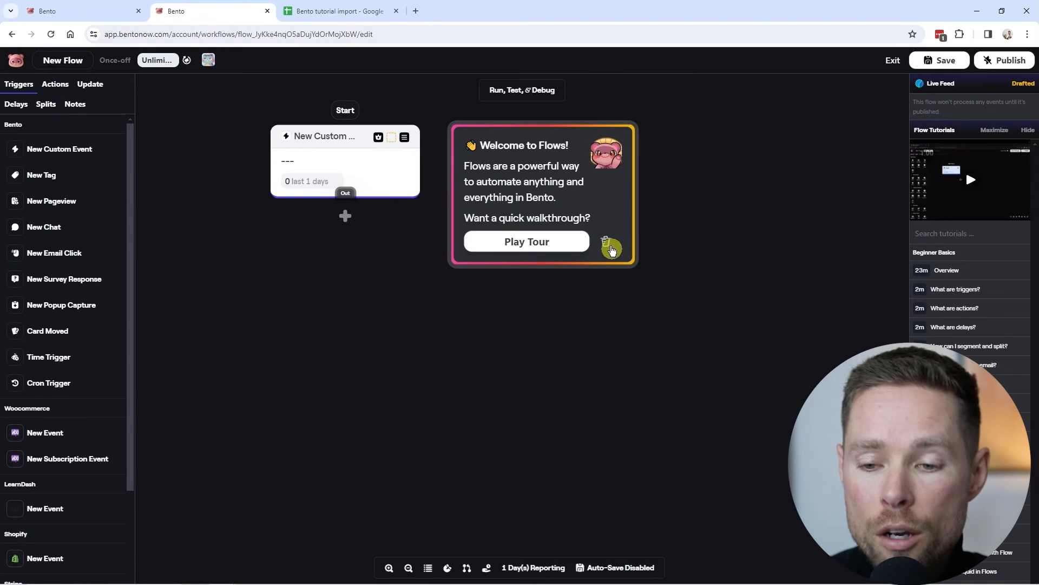
{"action": "left_click", "coordinate": [613, 249]}
Step: Open the New Custom Event trigger's settings and set its event rule to Custom Event with the equal condition
{"action": "left_click", "coordinate": [354, 169]}
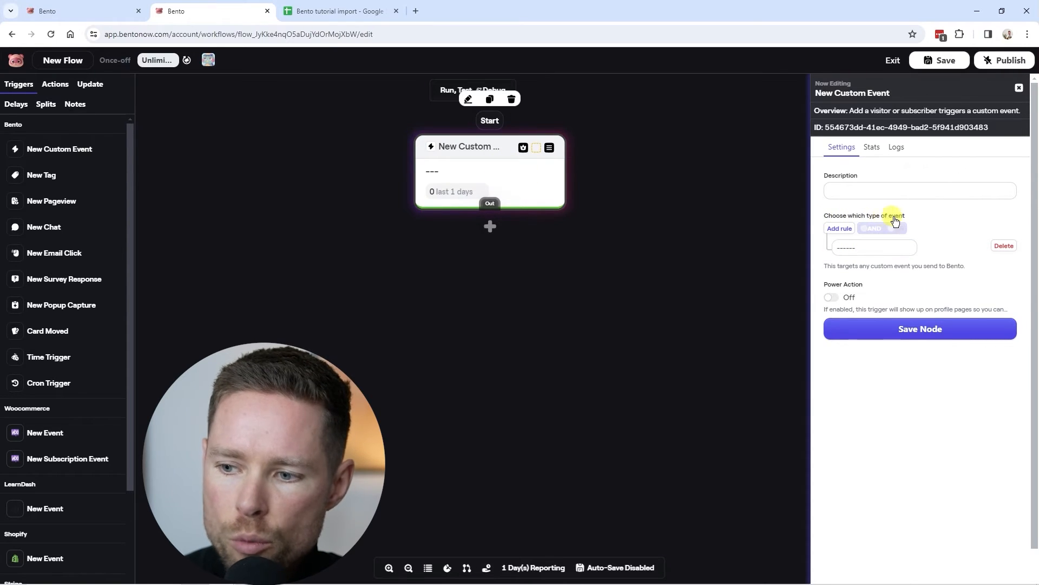
{"action": "left_click", "coordinate": [864, 250]}
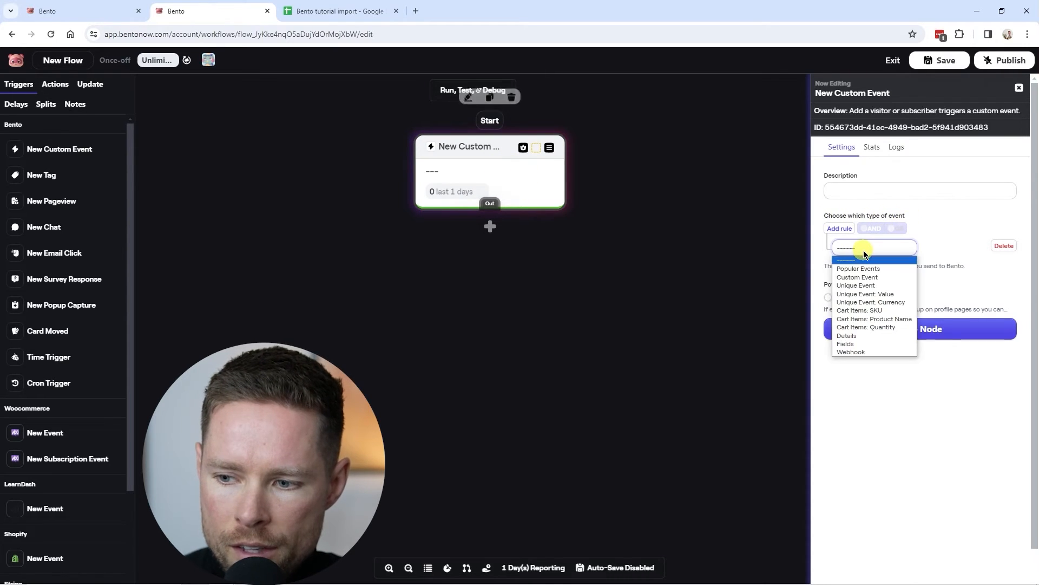
{"action": "left_click", "coordinate": [863, 277]}
{"action": "left_click", "coordinate": [909, 248]}
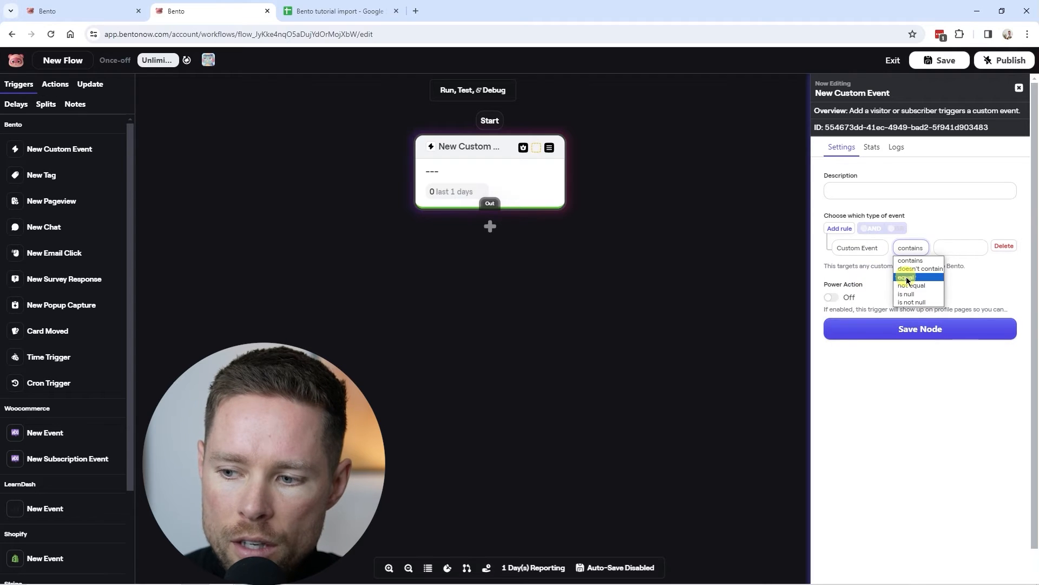
{"action": "left_click", "coordinate": [907, 277]}
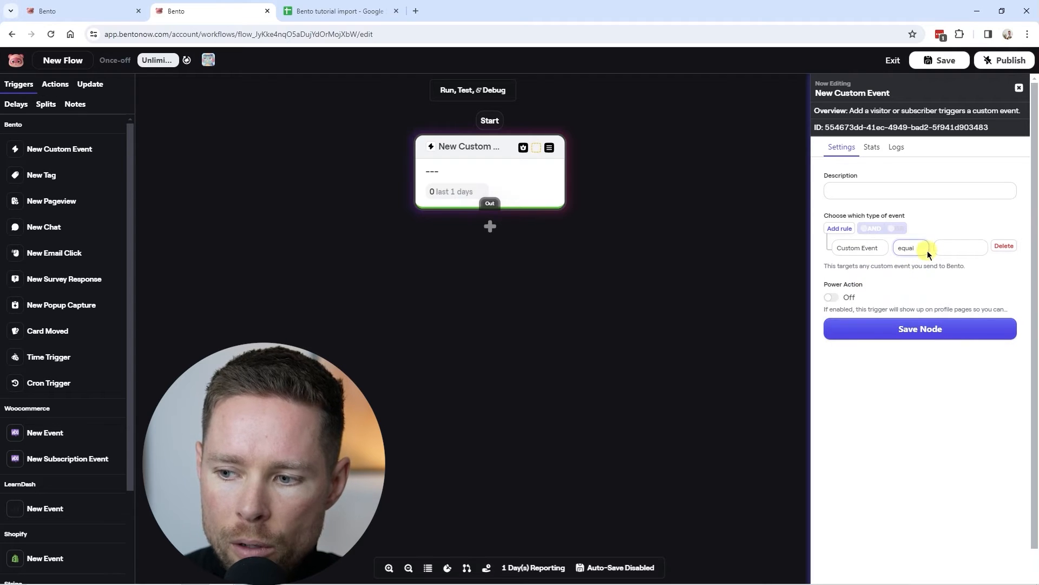
Step: Copy $subscribe from B1 of the Bento forms sheet into the trigger's rule value, enable Power Action and save the node
{"action": "left_click", "coordinate": [320, 12]}
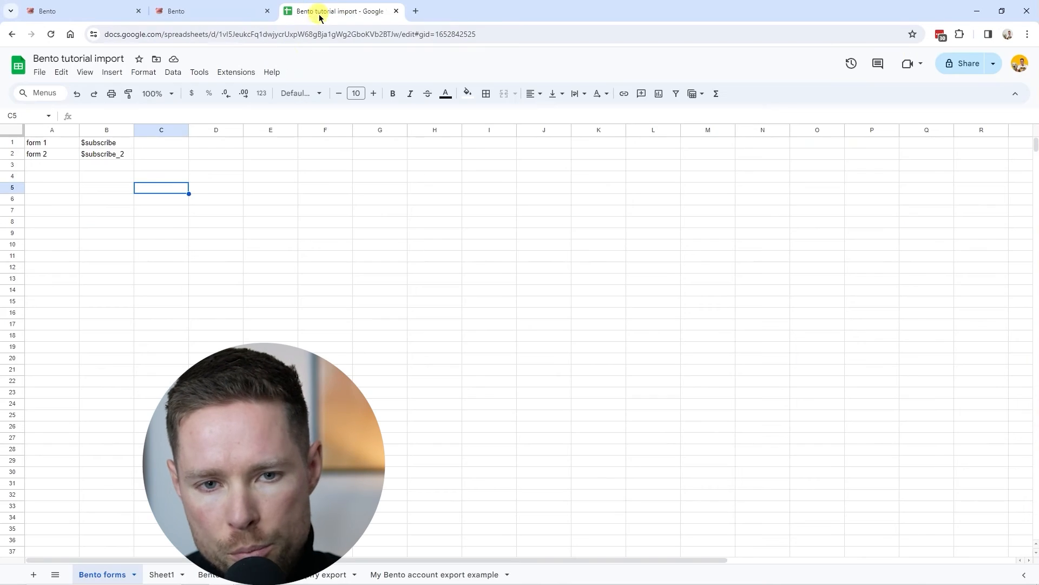
{"action": "left_click", "coordinate": [105, 144]}
{"action": "key", "text": "ctrl+c"}
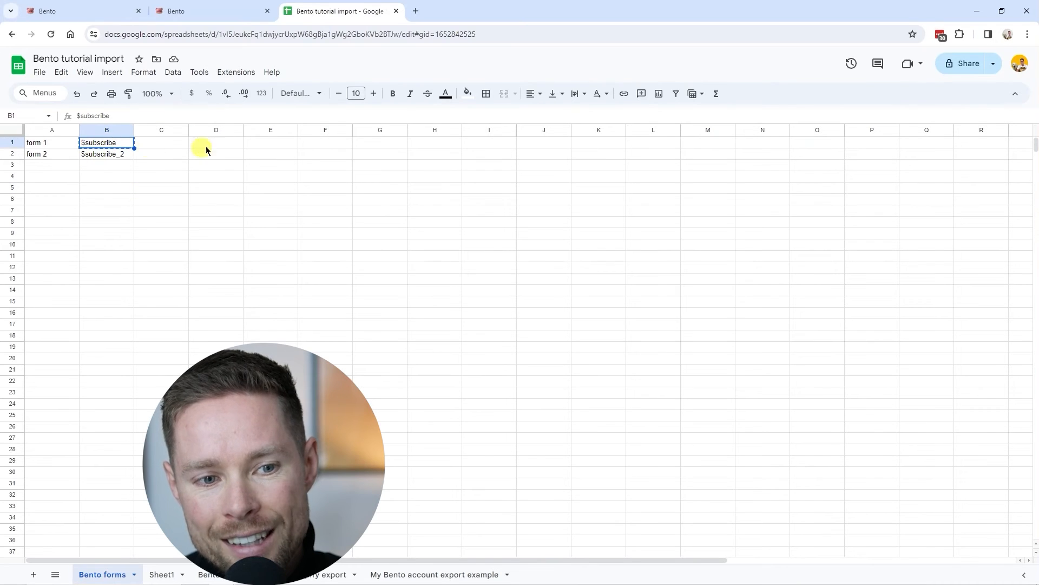
{"action": "left_click", "coordinate": [195, 13]}
{"action": "left_click", "coordinate": [953, 247]}
{"action": "key", "text": "ctrl+v"}
{"action": "left_click_drag", "start_coordinate": [974, 248], "coordinate": [933, 249]}
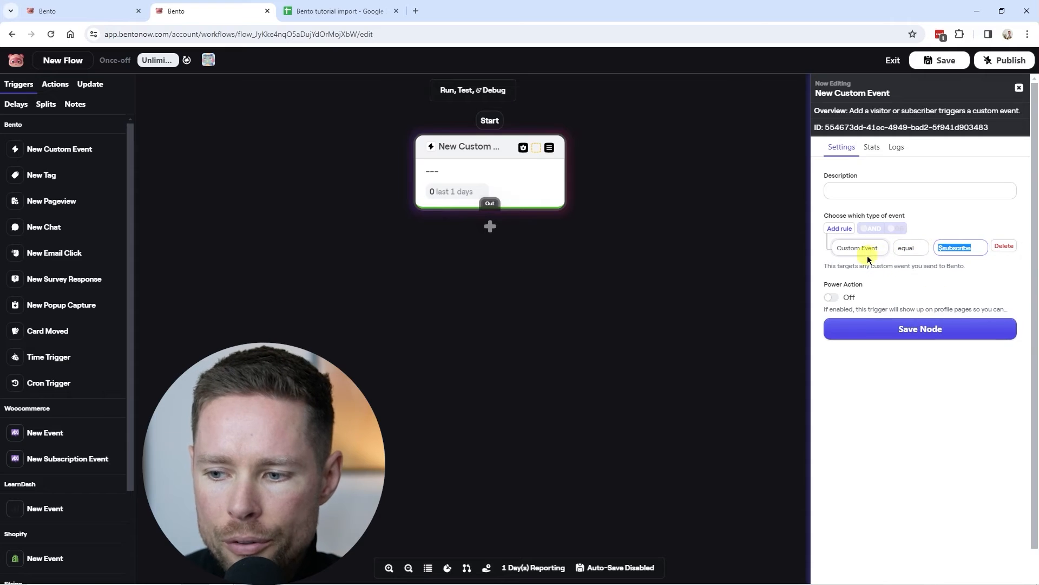
{"action": "left_click", "coordinate": [830, 297]}
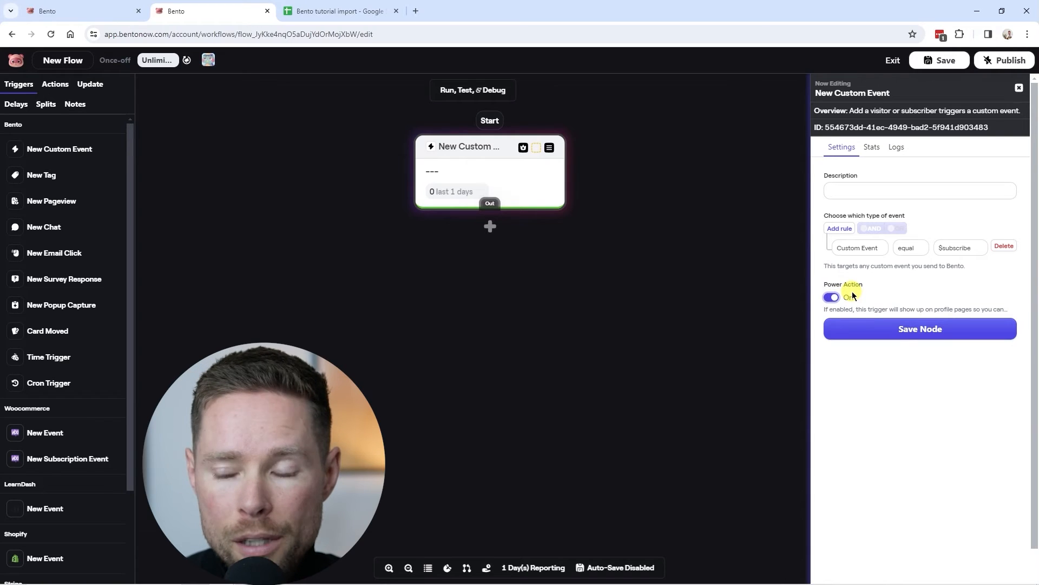
{"action": "left_click", "coordinate": [928, 329]}
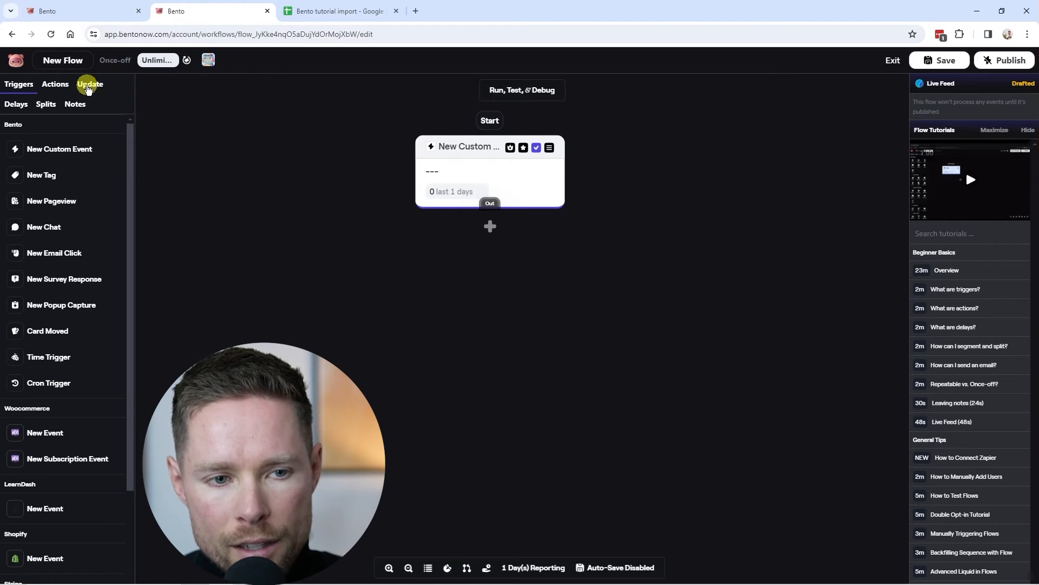
Step: Add a Subscribe node below the New Custom Event trigger and link the trigger's output to its input
{"action": "left_click", "coordinate": [91, 85]}
{"action": "left_click_drag", "start_coordinate": [50, 147], "coordinate": [493, 294]}
{"action": "left_click_drag", "start_coordinate": [570, 325], "coordinate": [504, 319]}
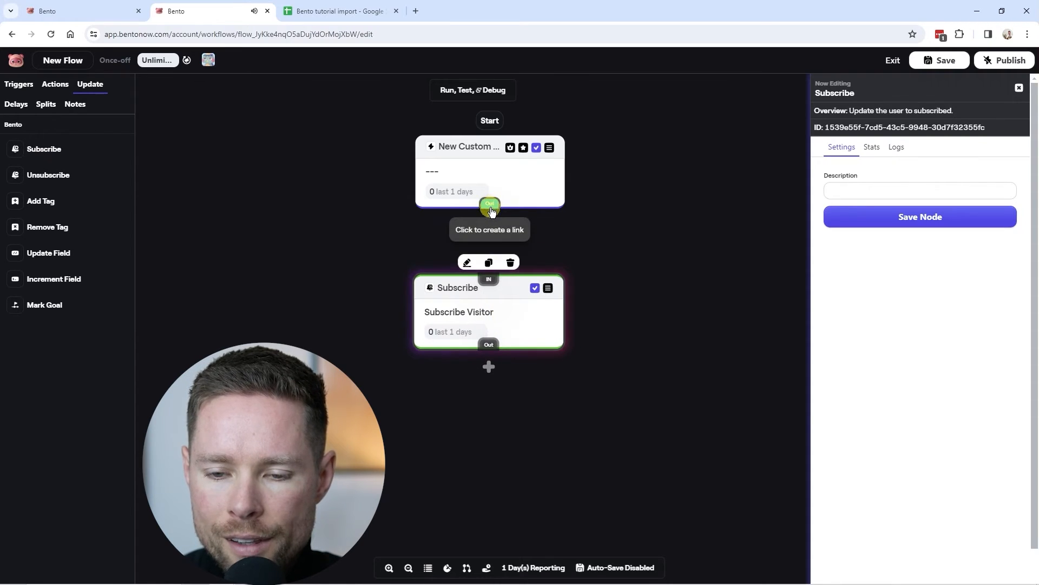
{"action": "left_click", "coordinate": [491, 206]}
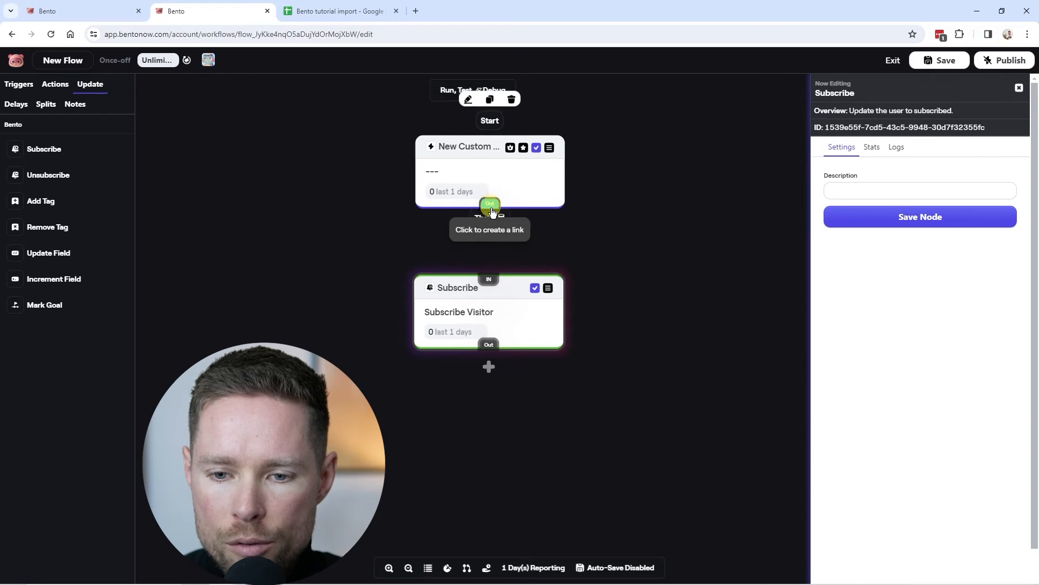
{"action": "left_click", "coordinate": [490, 280]}
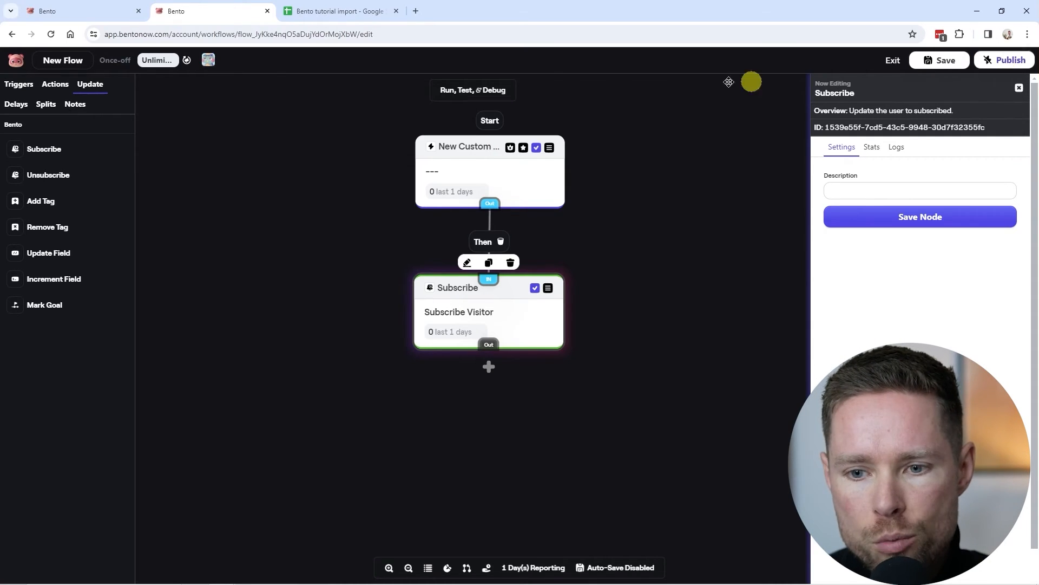
Step: Compare the sign-up form in the HTML Form Builder with the new flow's nodes and custom event trigger settings
{"action": "left_click", "coordinate": [86, 11]}
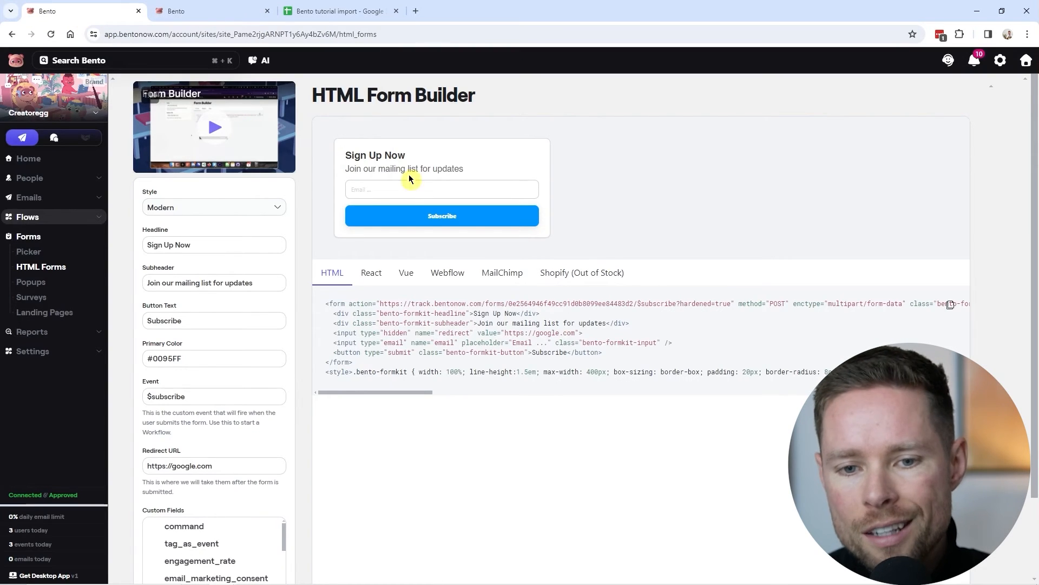
{"action": "left_click", "coordinate": [213, 11]}
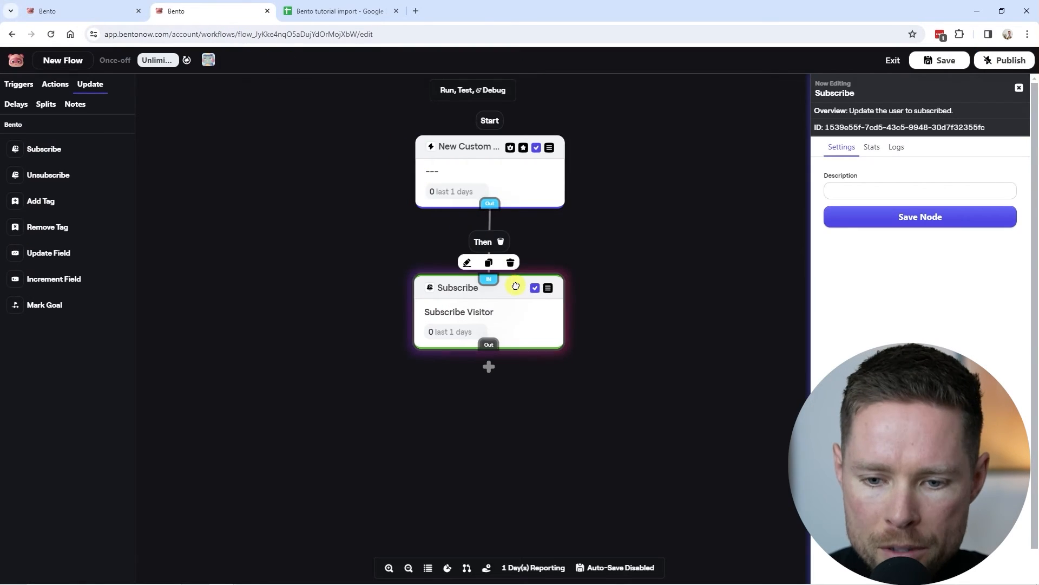
{"action": "left_click", "coordinate": [103, 11]}
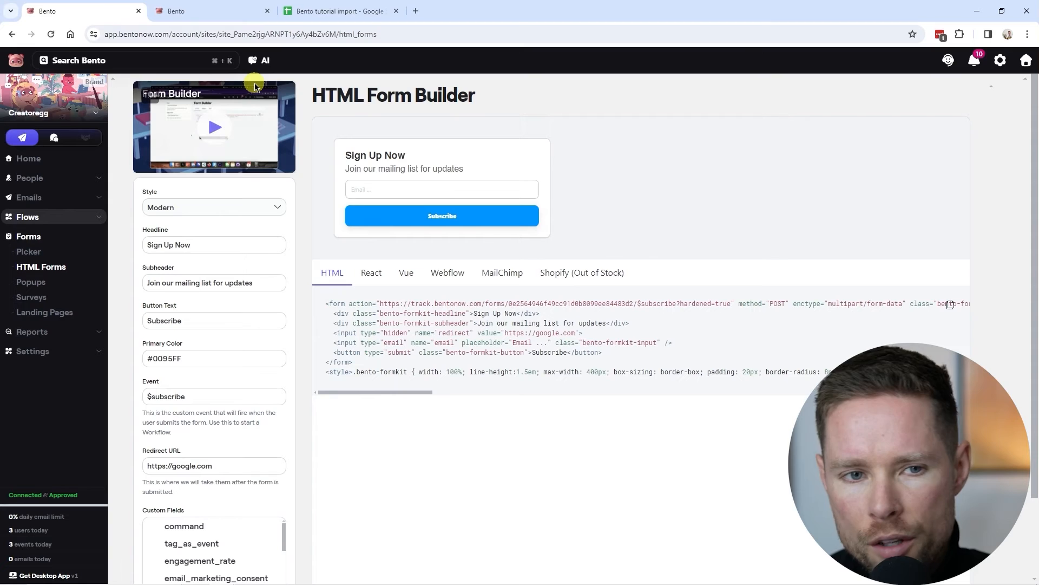
{"action": "left_click", "coordinate": [212, 11]}
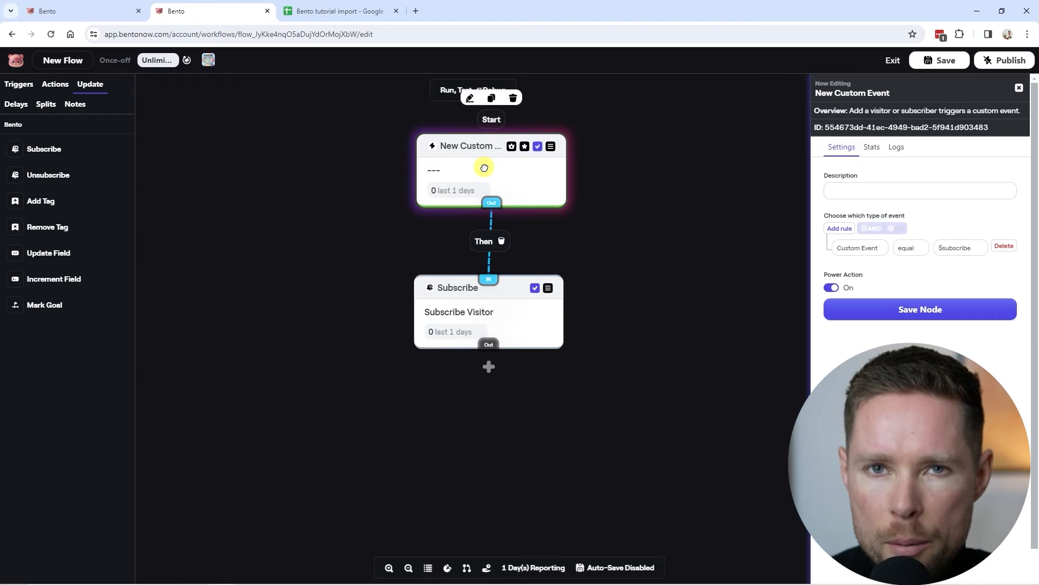
{"action": "mouse_move", "coordinate": [492, 170]}
{"action": "left_mouse_down"}
{"action": "mouse_move", "coordinate": [480, 162]}
{"action": "mouse_move", "coordinate": [488, 174]}
{"action": "left_mouse_up"}
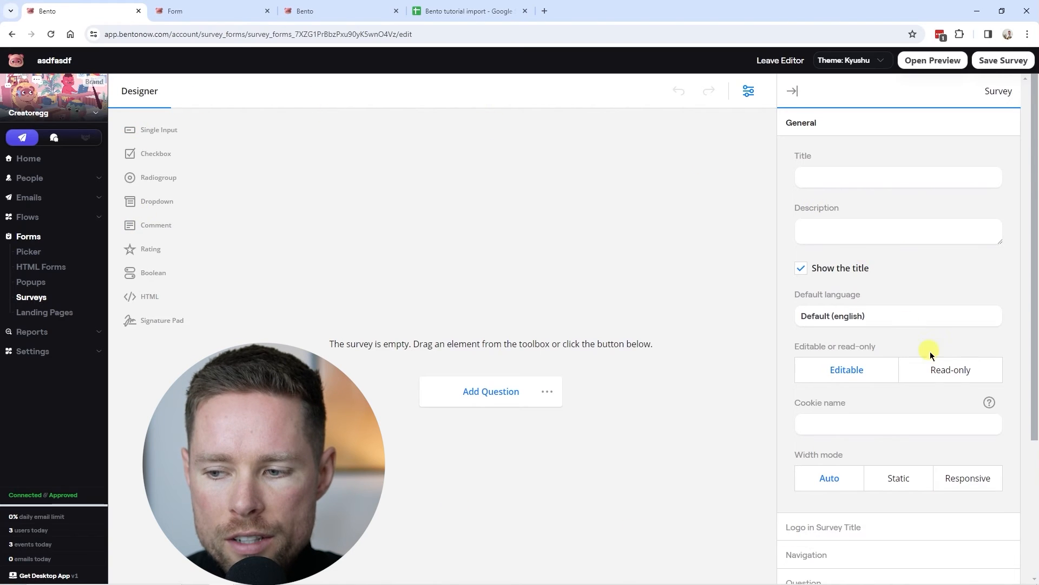
Step: Open the second test survey from the Surveys list in the editor and review its questions and settings
{"action": "scroll", "coordinate": [930, 352], "scroll_direction": "down", "scroll_amount": 3}
{"action": "scroll", "coordinate": [866, 541], "scroll_direction": "up", "scroll_amount": 3}
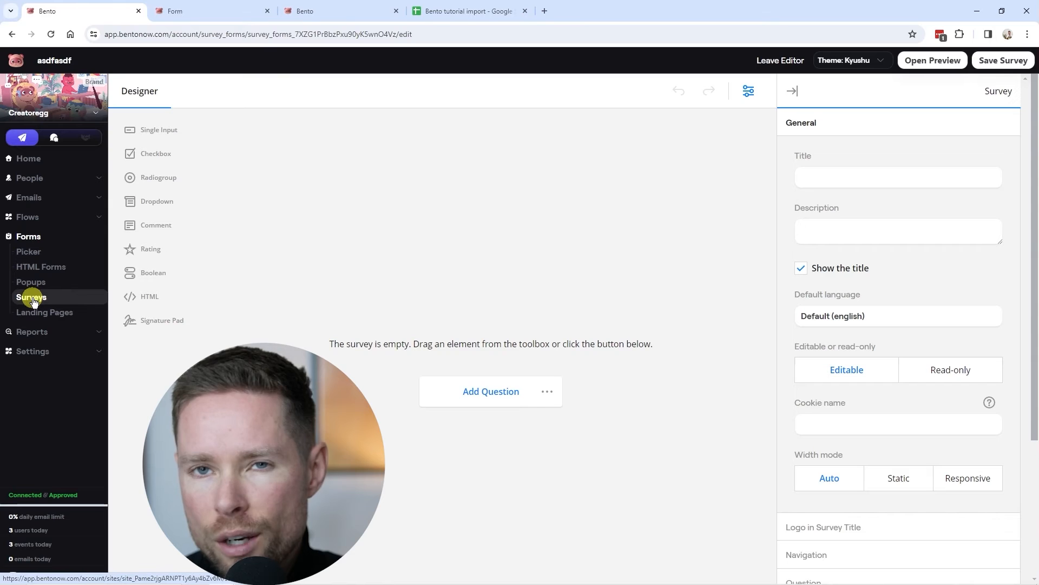
{"action": "left_click", "coordinate": [38, 300]}
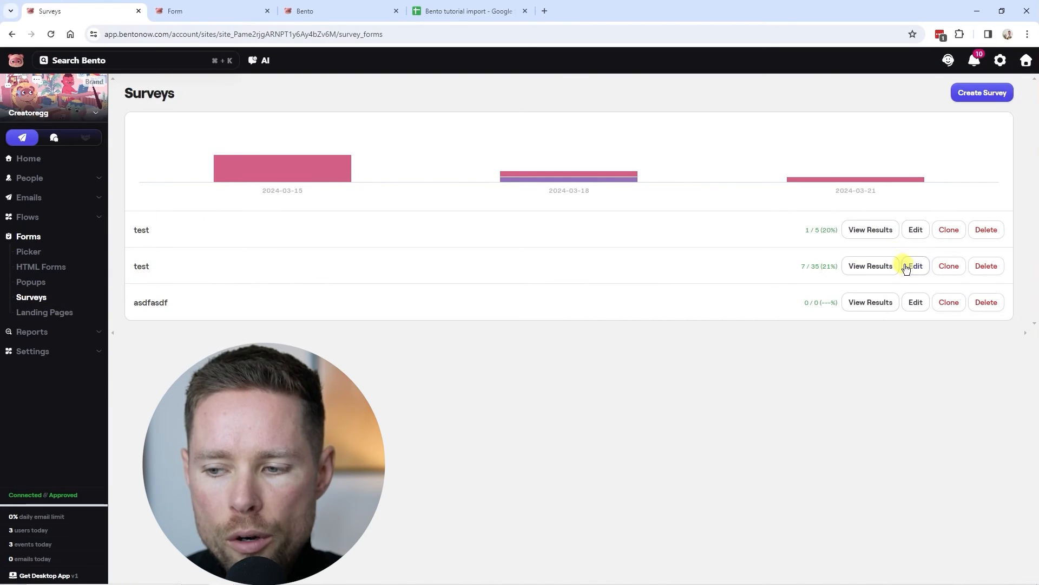
{"action": "left_click", "coordinate": [910, 267]}
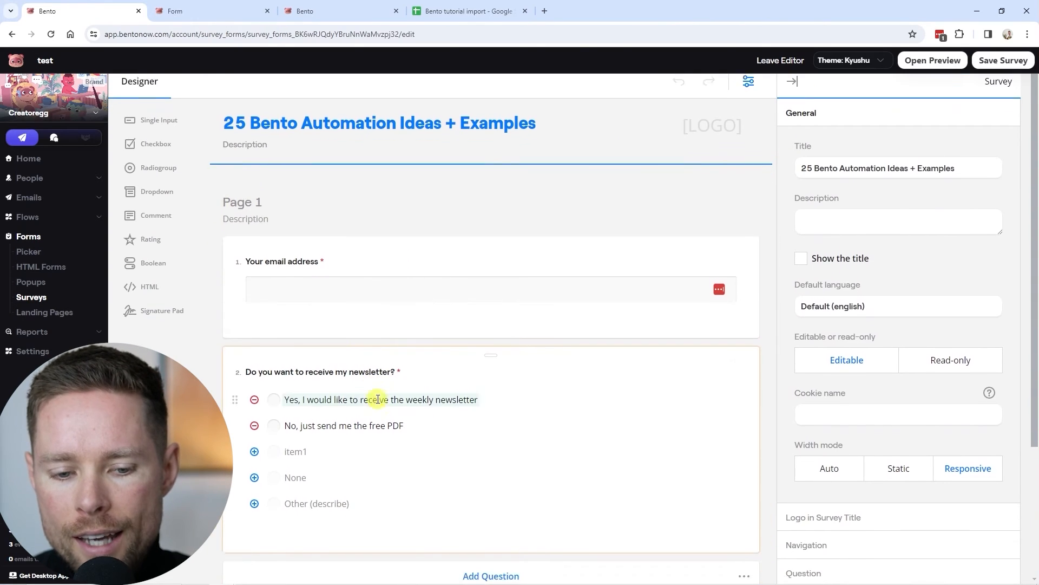
{"action": "scroll", "coordinate": [349, 255], "scroll_direction": "down", "scroll_amount": 1}
{"action": "scroll", "coordinate": [353, 290], "scroll_direction": "up", "scroll_amount": 1}
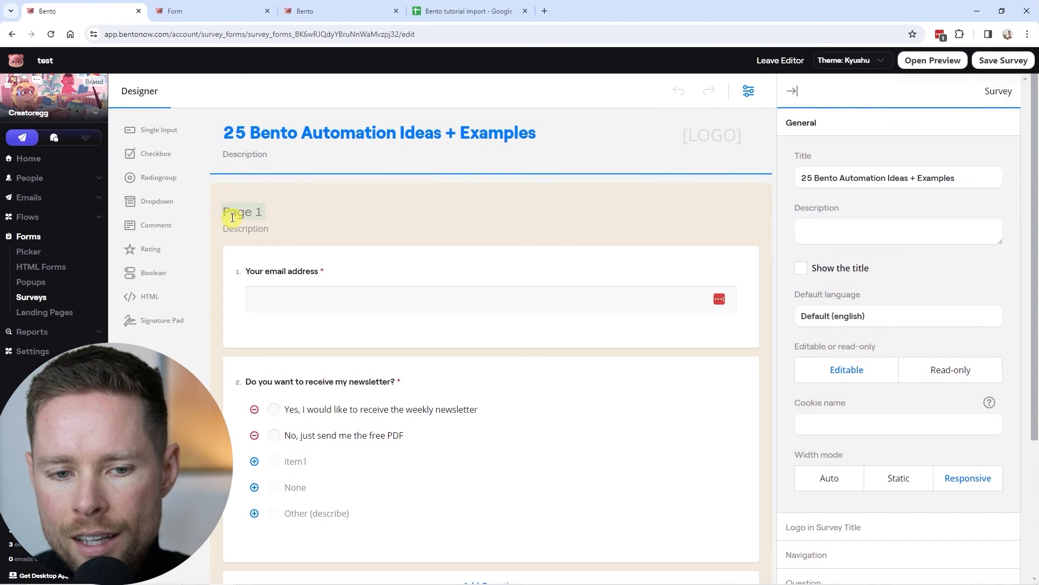
Step: Examine the survey's live form page, including its title, and compare it with the survey editor
{"action": "left_click", "coordinate": [206, 11]}
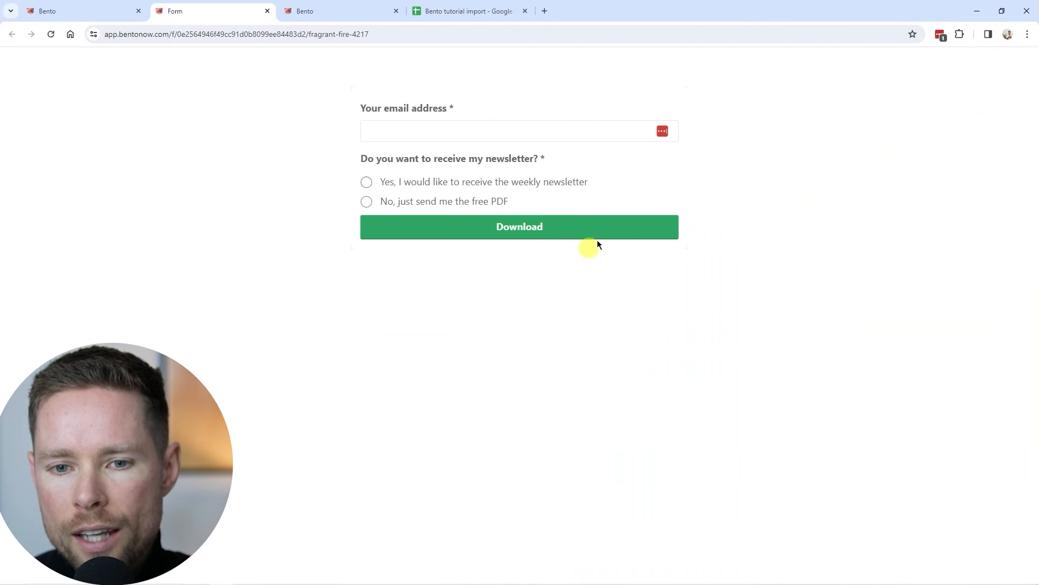
{"action": "left_click", "coordinate": [133, 12]}
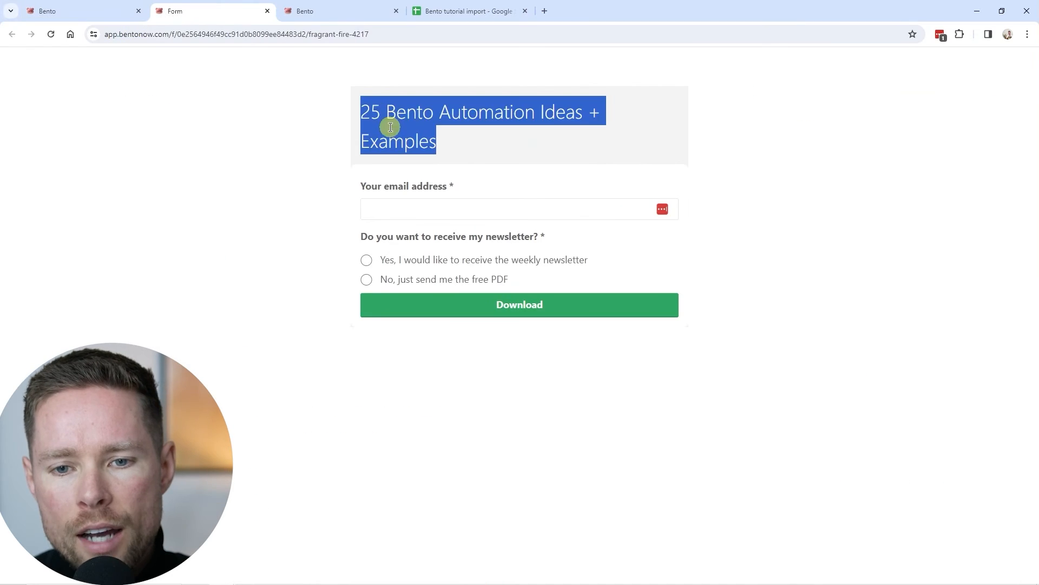
{"action": "left_click_drag", "start_coordinate": [362, 111], "coordinate": [625, 132]}
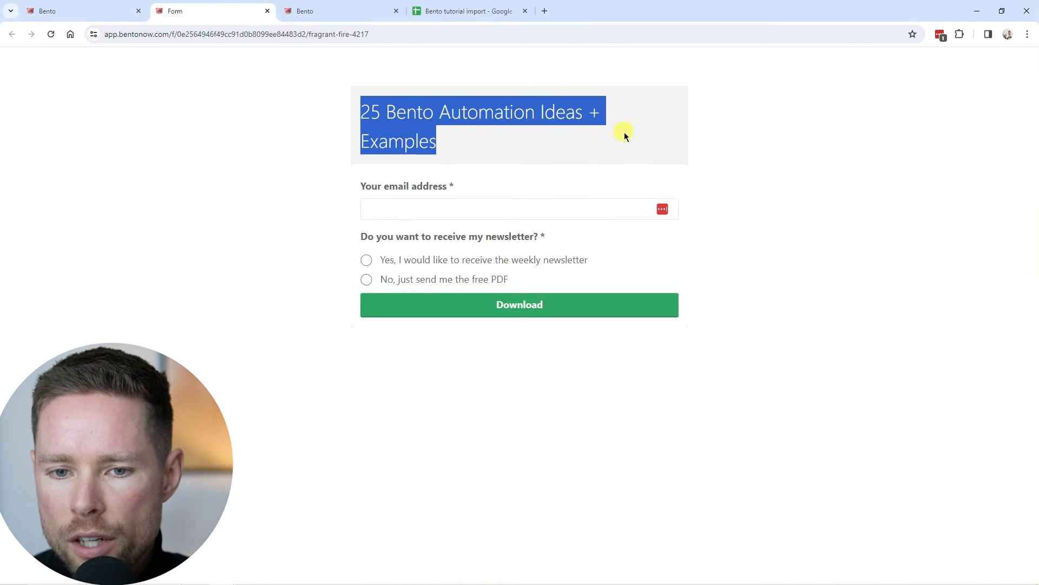
Step: Review the live form's email address field and newsletter question
{"action": "left_click", "coordinate": [501, 151]}
{"action": "left_click", "coordinate": [450, 204]}
{"action": "left_click", "coordinate": [469, 184]}
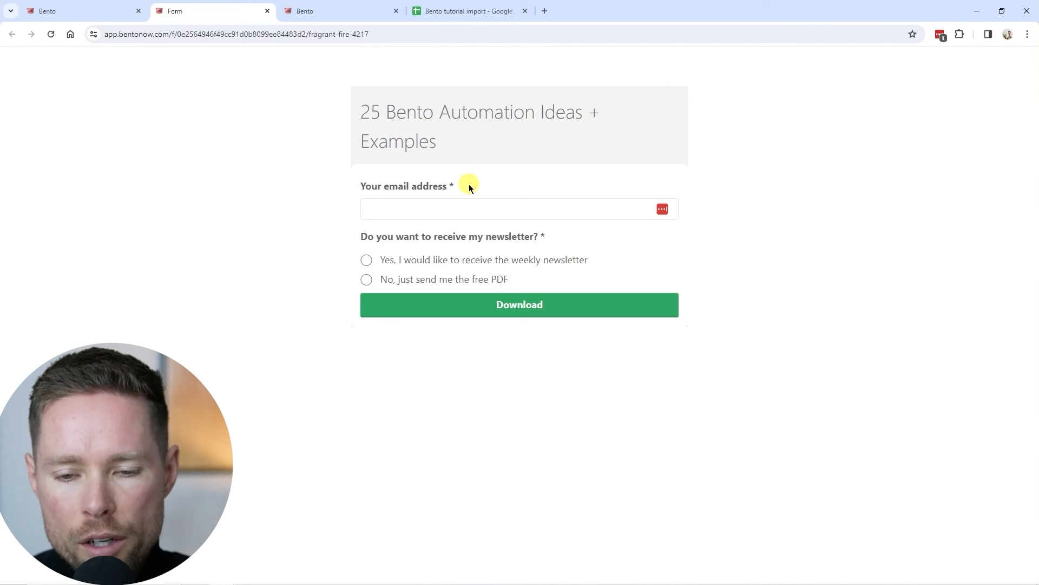
{"action": "left_click_drag", "start_coordinate": [355, 187], "coordinate": [480, 189]}
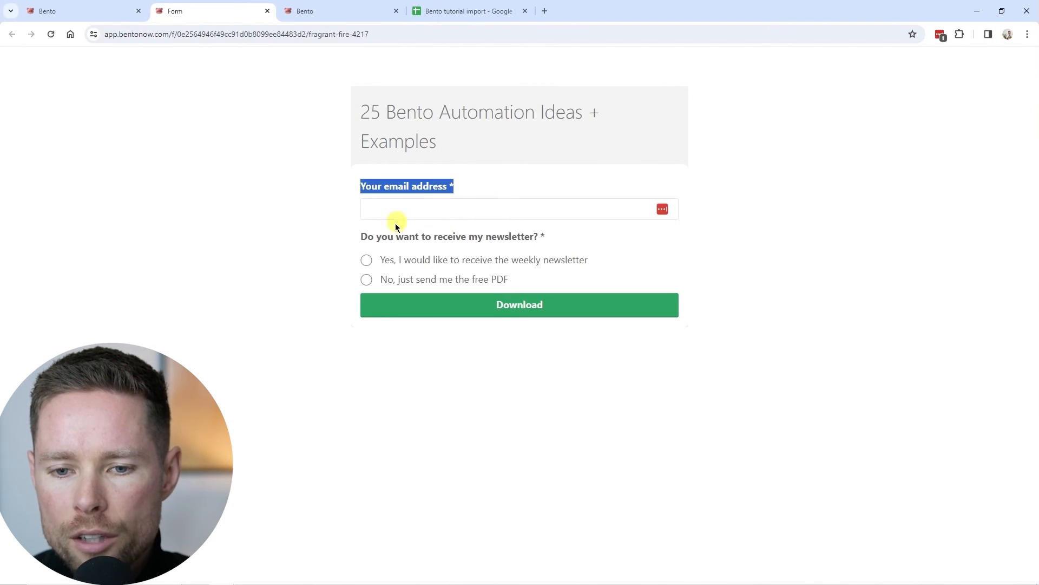
{"action": "left_click_drag", "start_coordinate": [357, 240], "coordinate": [577, 238]}
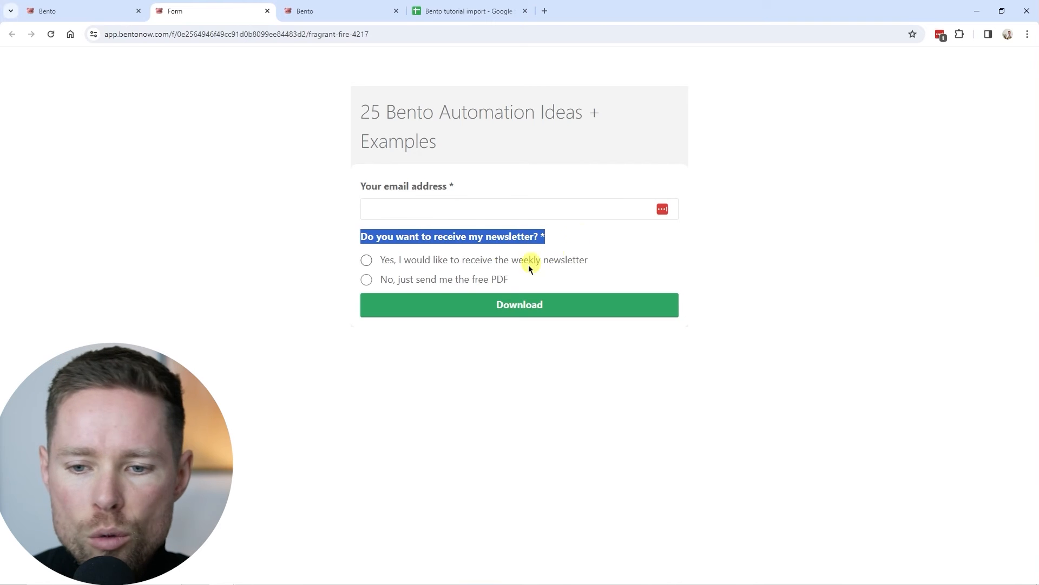
{"action": "left_click", "coordinate": [485, 207]}
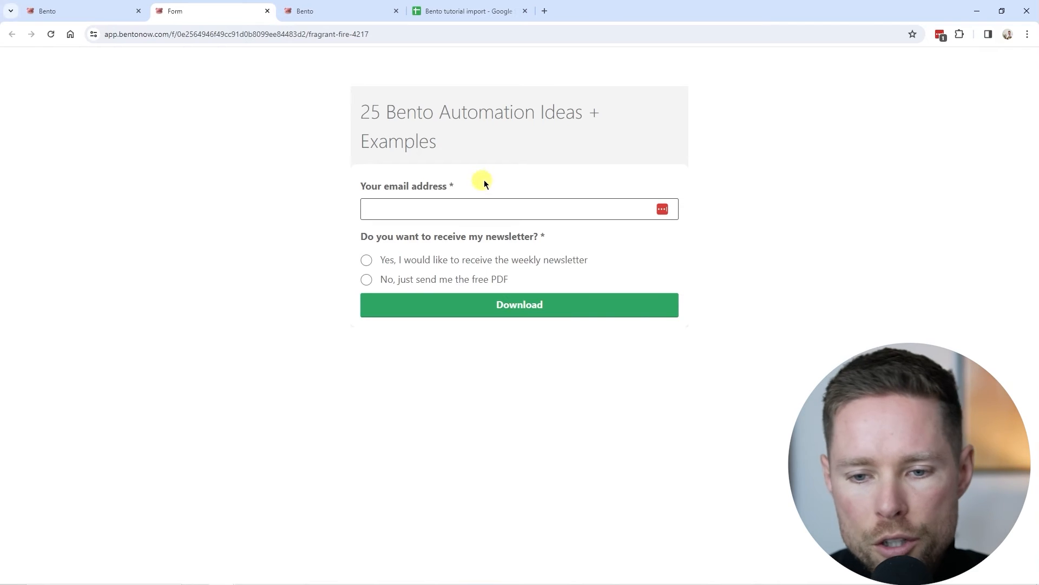
{"action": "left_click_drag", "start_coordinate": [355, 235], "coordinate": [557, 238]}
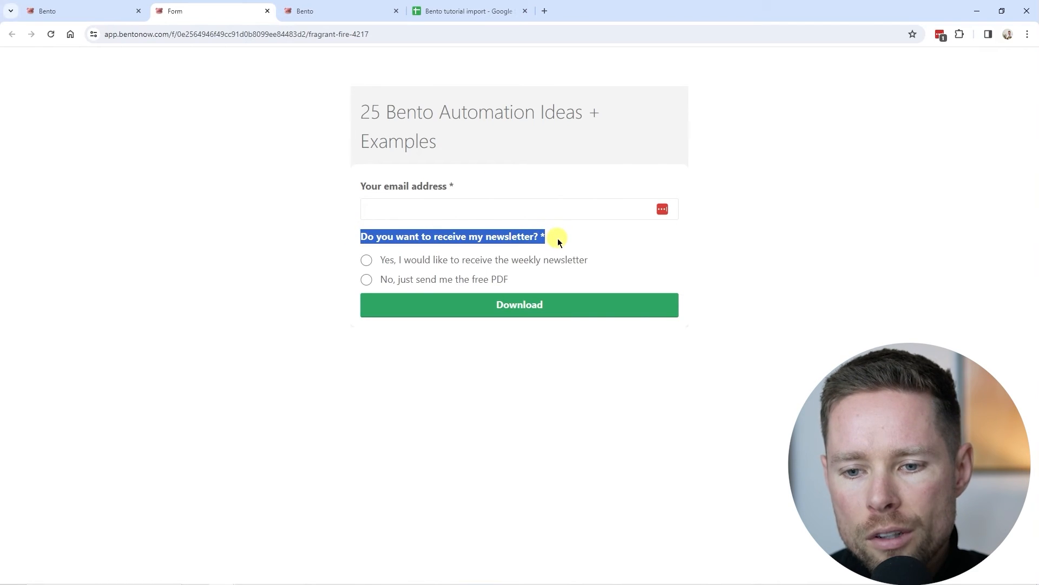
Step: Answer the live form's newsletter question with "No, just send me the free PDF"
{"action": "left_click_drag", "start_coordinate": [359, 235], "coordinate": [552, 239]}
{"action": "left_click", "coordinate": [366, 262]}
{"action": "left_click", "coordinate": [414, 278]}
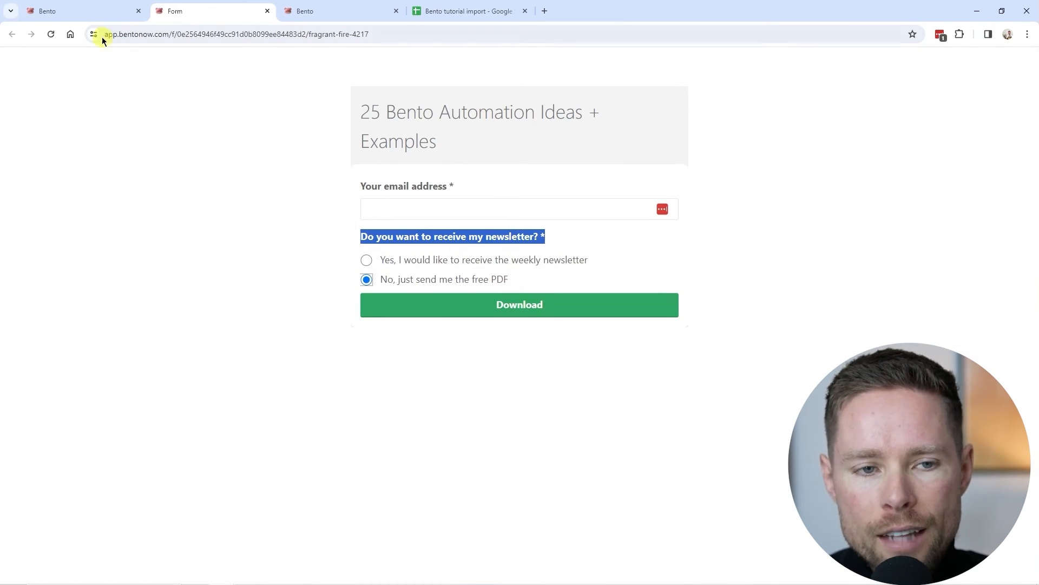
Step: Inspect the newsletter question in the survey editor, including its choice values, choice texts and custom field name
{"action": "left_click", "coordinate": [76, 11]}
{"action": "scroll", "coordinate": [531, 300], "scroll_direction": "down", "scroll_amount": 2}
{"action": "left_click", "coordinate": [530, 300]}
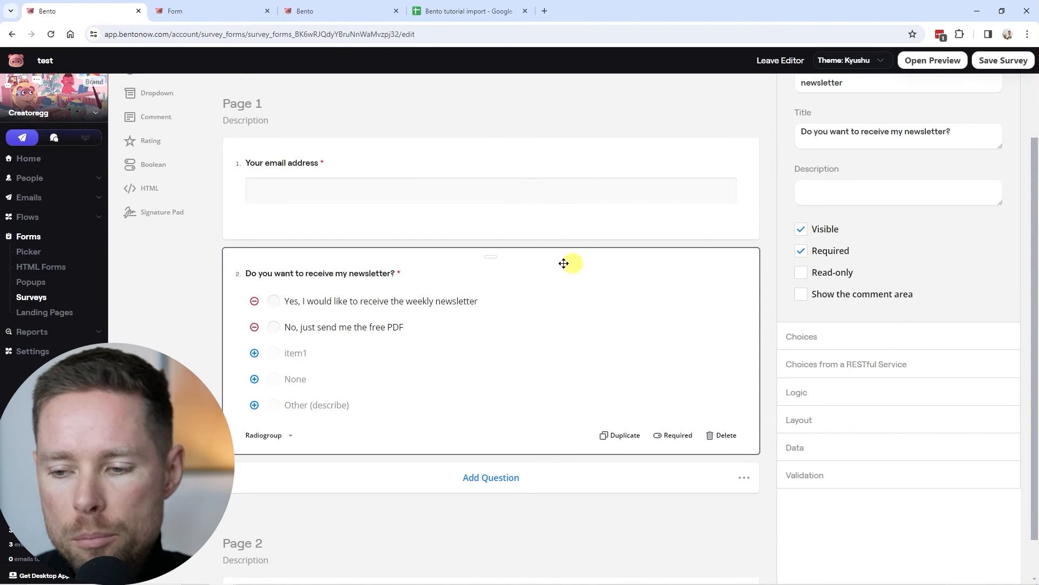
{"action": "scroll", "coordinate": [541, 347], "scroll_direction": "up", "scroll_amount": 1}
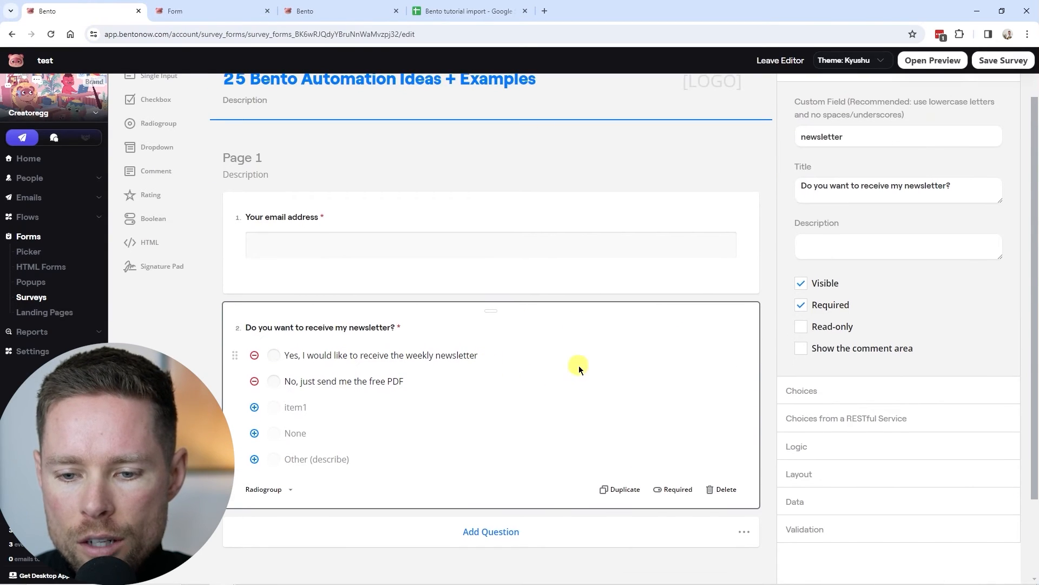
{"action": "scroll", "coordinate": [796, 379], "scroll_direction": "down", "scroll_amount": 2}
{"action": "left_click", "coordinate": [821, 301]}
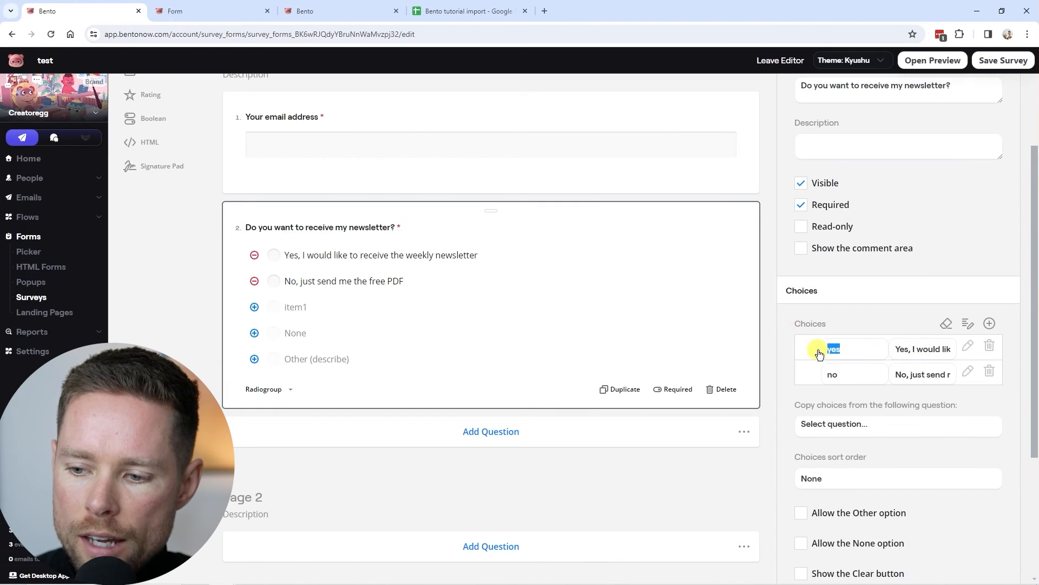
{"action": "left_click_drag", "start_coordinate": [907, 352], "coordinate": [970, 351]}
{"action": "left_click_drag", "start_coordinate": [888, 350], "coordinate": [975, 357]}
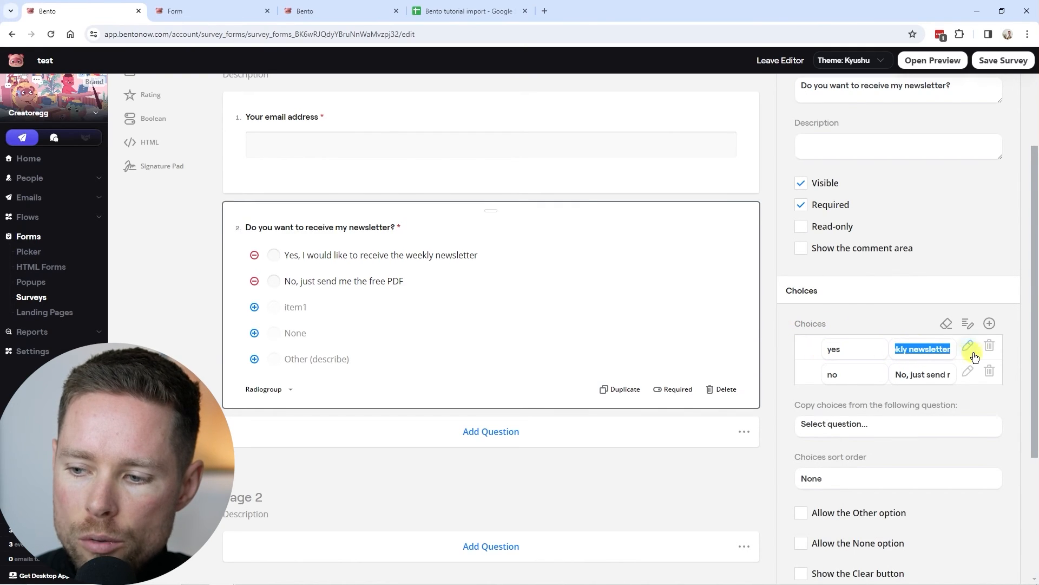
{"action": "left_click_drag", "start_coordinate": [969, 377], "coordinate": [889, 377]}
{"action": "scroll", "coordinate": [866, 270], "scroll_direction": "up", "scroll_amount": 3}
{"action": "left_click_drag", "start_coordinate": [843, 190], "coordinate": [826, 191]}
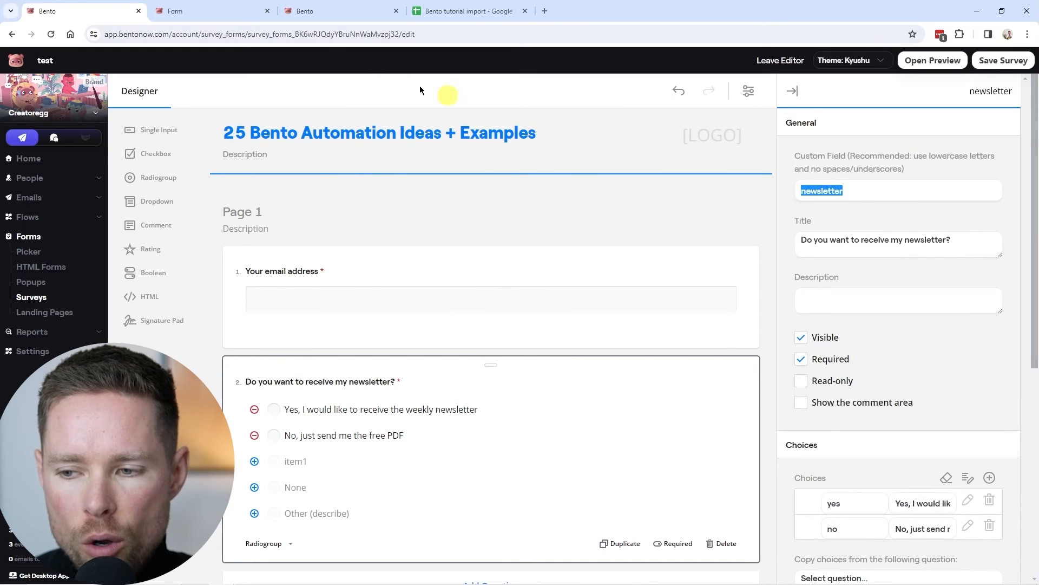
Step: Switch to the visitor's profile and check the email address and subscription details
{"action": "left_click", "coordinate": [313, 10]}
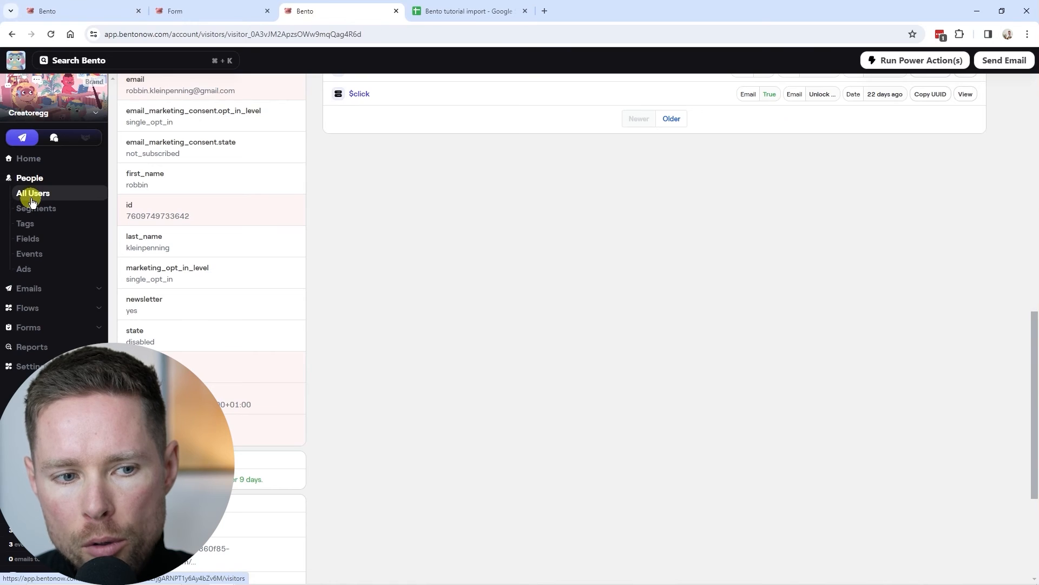
{"action": "scroll", "coordinate": [187, 206], "scroll_direction": "up", "scroll_amount": 8}
{"action": "scroll", "coordinate": [184, 193], "scroll_direction": "up", "scroll_amount": 5}
{"action": "left_click_drag", "start_coordinate": [134, 117], "coordinate": [310, 121]}
{"action": "left_click_drag", "start_coordinate": [247, 229], "coordinate": [121, 225]}
Step: Find the newsletter entry among the visitor's custom fields and check its value
{"action": "scroll", "coordinate": [198, 236], "scroll_direction": "down", "scroll_amount": 7}
{"action": "scroll", "coordinate": [198, 236], "scroll_direction": "down", "scroll_amount": 5}
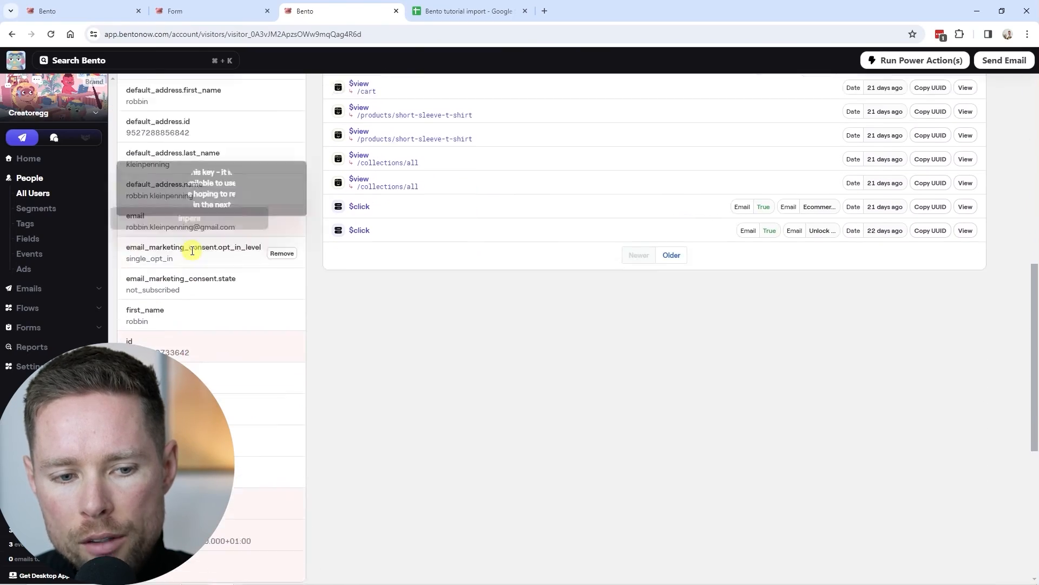
{"action": "scroll", "coordinate": [187, 262], "scroll_direction": "up", "scroll_amount": 4}
{"action": "scroll", "coordinate": [188, 267], "scroll_direction": "up", "scroll_amount": 6}
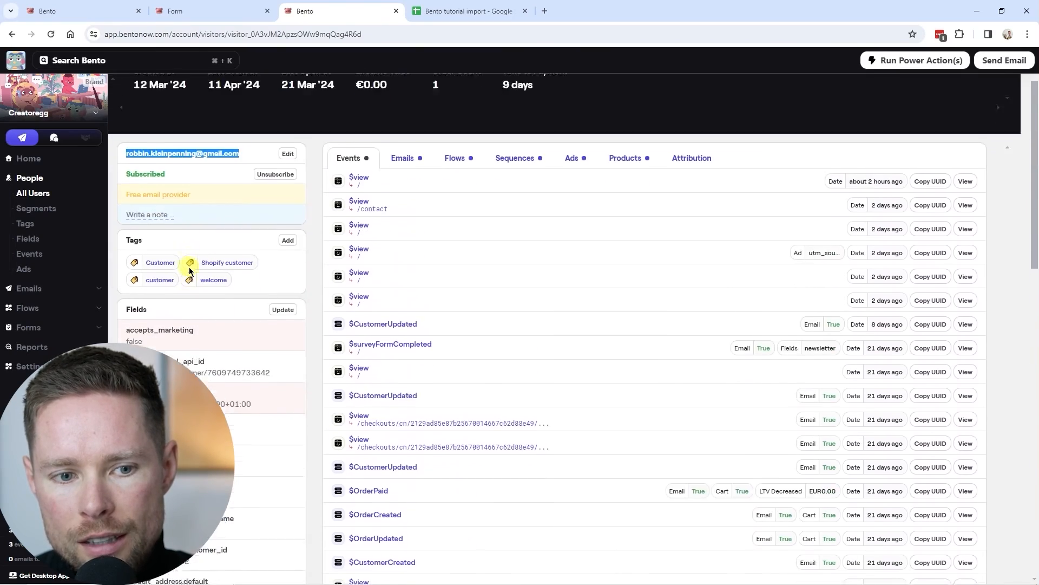
{"action": "scroll", "coordinate": [189, 268], "scroll_direction": "down", "scroll_amount": 9}
{"action": "scroll", "coordinate": [189, 267], "scroll_direction": "down", "scroll_amount": 3}
{"action": "scroll", "coordinate": [188, 268], "scroll_direction": "up", "scroll_amount": 1}
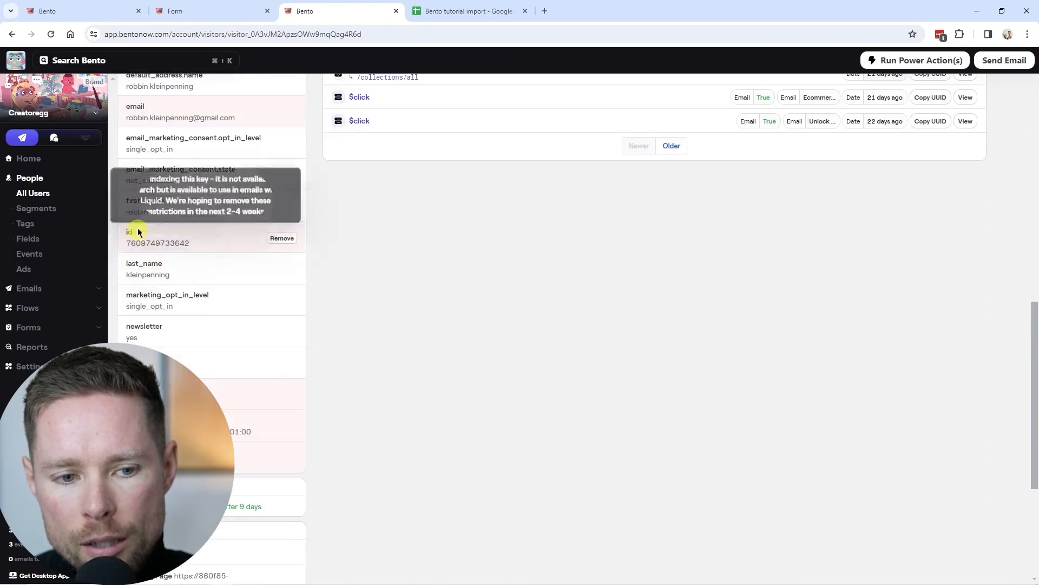
{"action": "left_click_drag", "start_coordinate": [125, 325], "coordinate": [175, 341]}
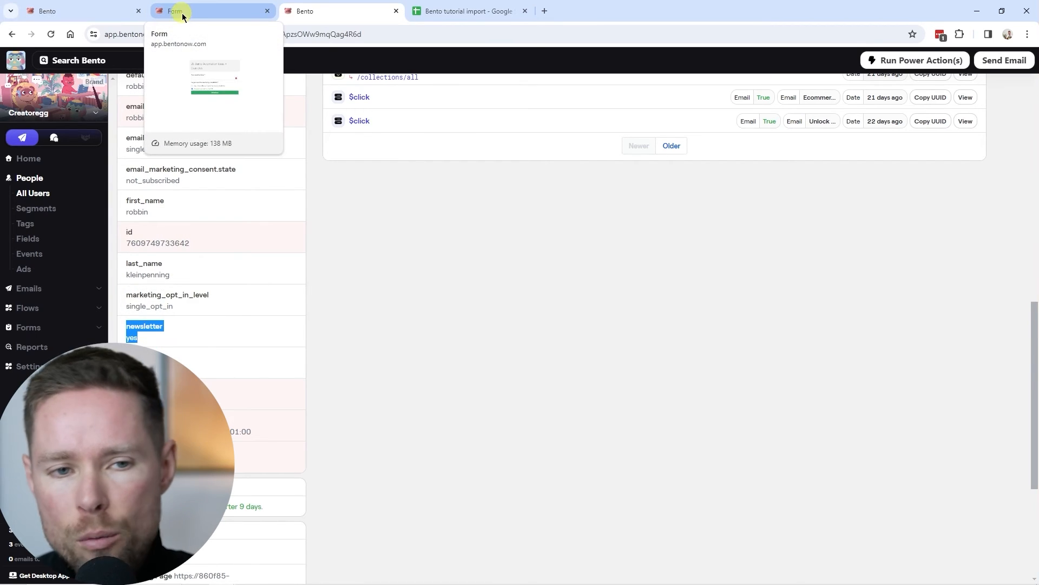
Step: Return to the survey editor and compare the newsletter question's yes and no choice values with the profile
{"action": "left_click", "coordinate": [79, 12]}
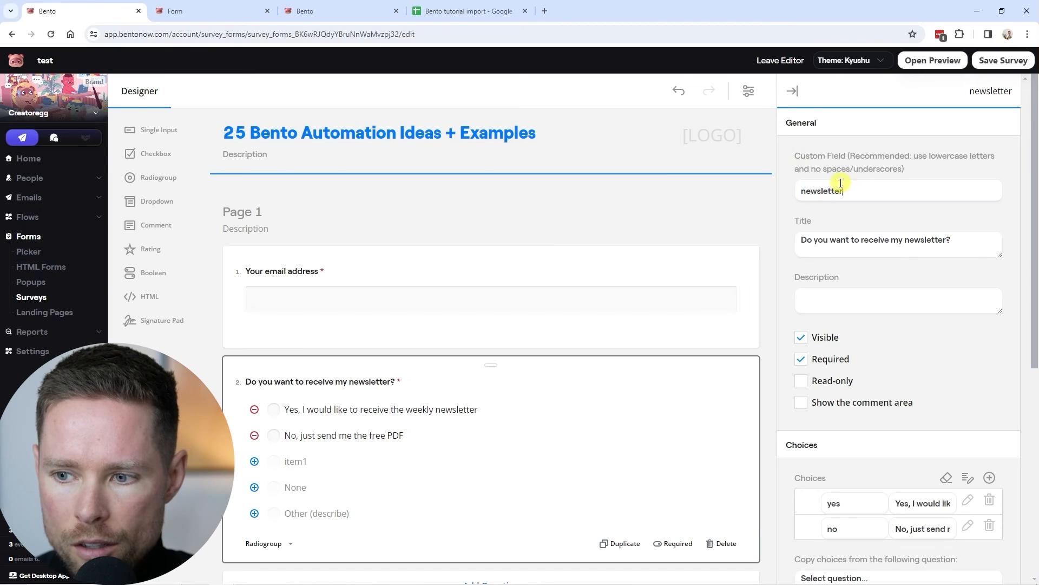
{"action": "scroll", "coordinate": [877, 271], "scroll_direction": "down", "scroll_amount": 3}
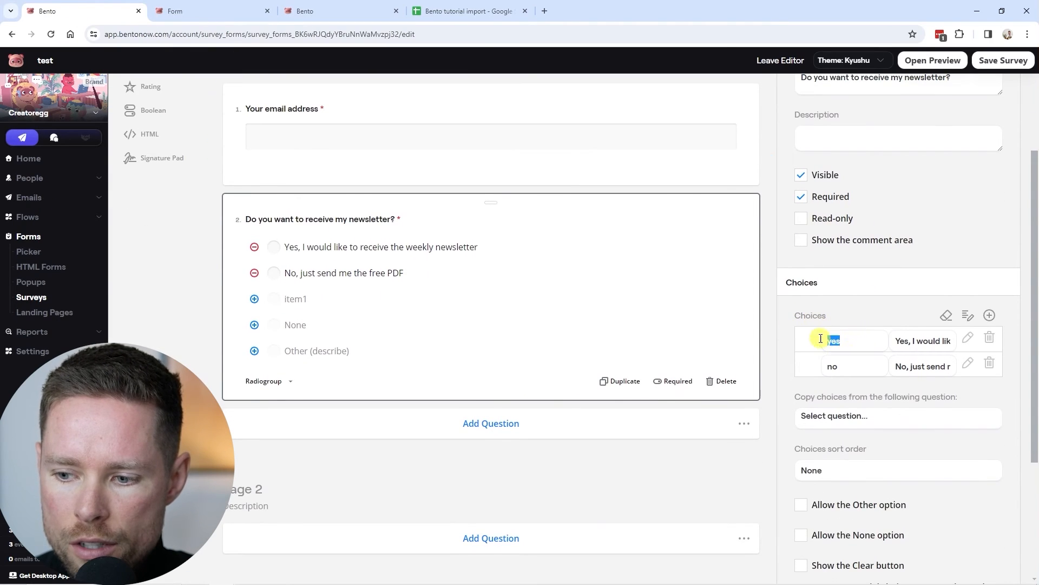
{"action": "left_click_drag", "start_coordinate": [868, 366], "coordinate": [811, 366]}
Step: Enter the visitor's email address in the live form and submit it with the "No, just send me the free PDF" answer
{"action": "left_click", "coordinate": [214, 11]}
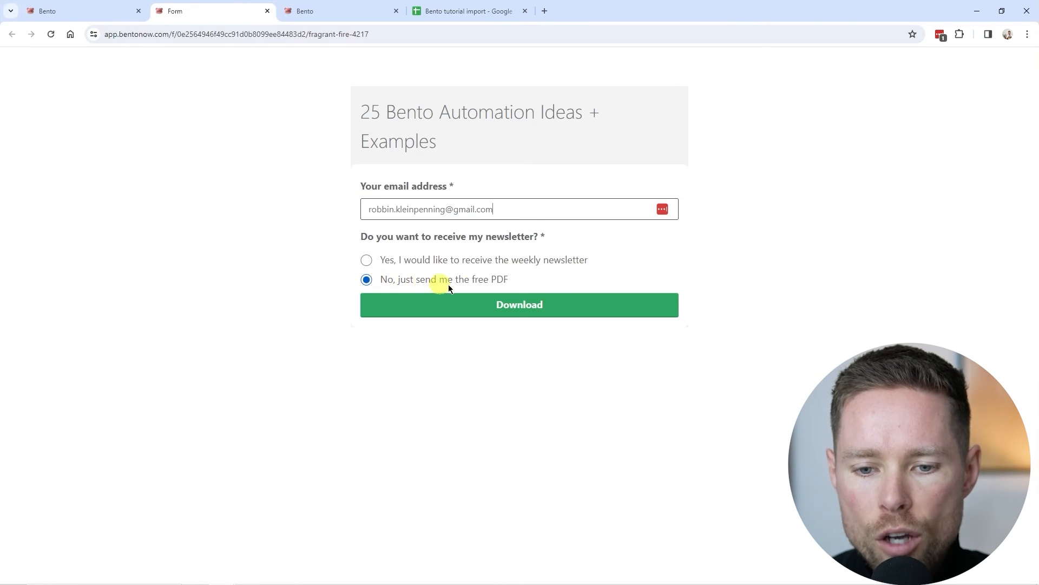
{"action": "left_click", "coordinate": [463, 306]}
{"action": "left_click", "coordinate": [325, 11]}
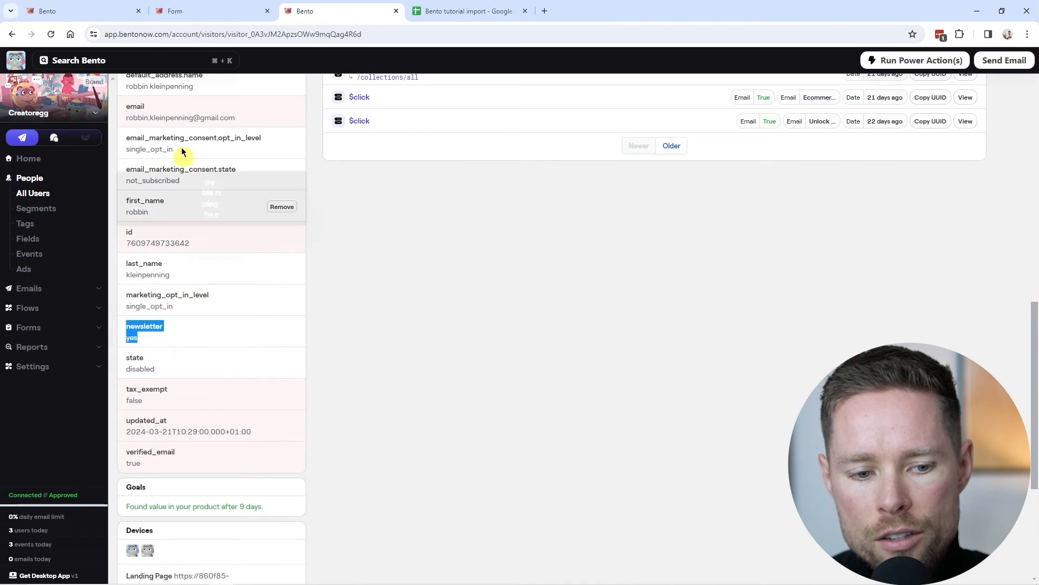
{"action": "left_click", "coordinate": [186, 10]}
{"action": "left_click", "coordinate": [522, 306]}
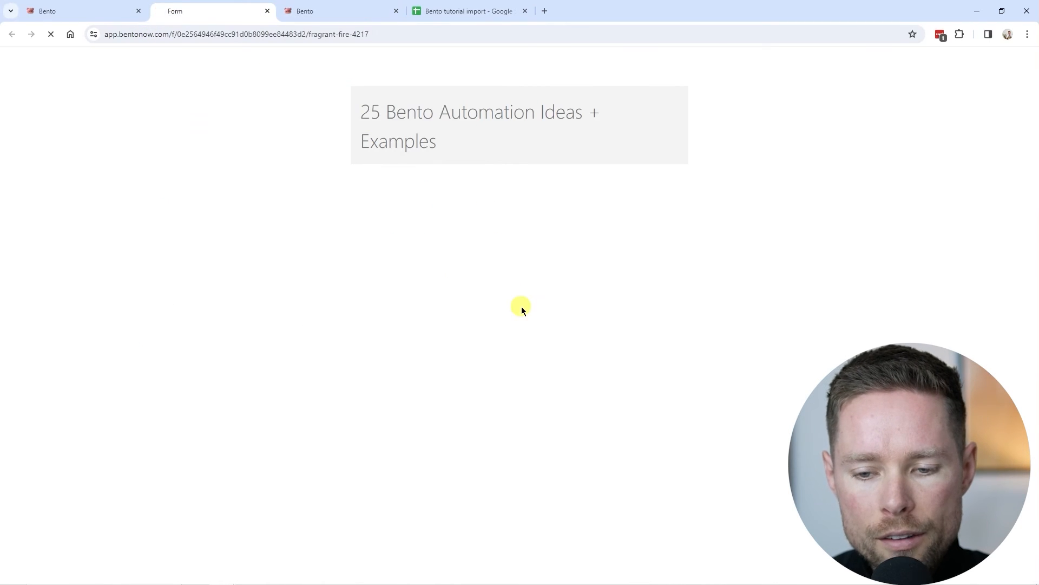
{"action": "key", "text": "ctrl+a"}
{"action": "left_click", "coordinate": [418, 144]}
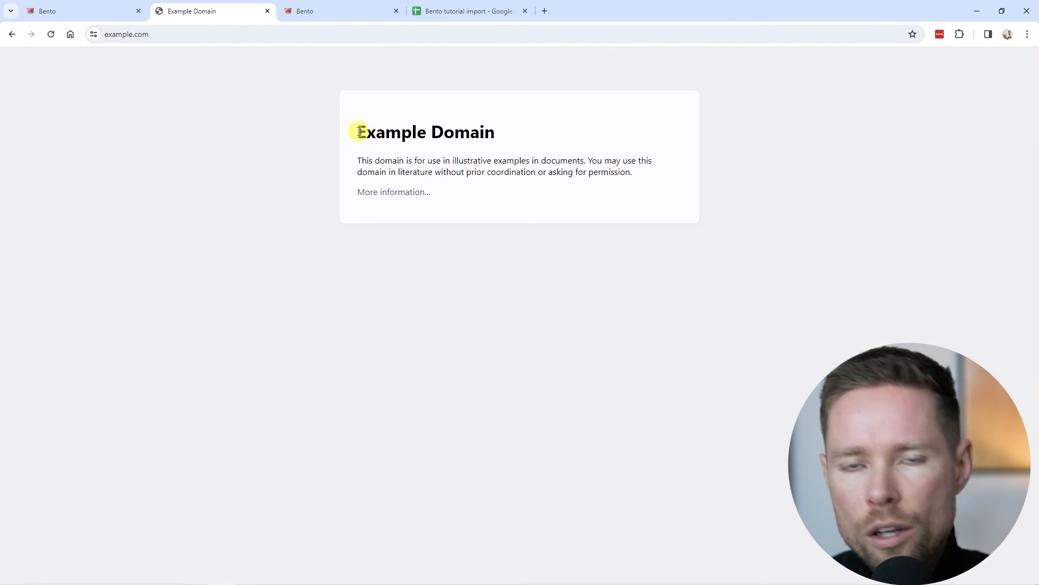
Step: Search the visitor's profile for "newsletter" and check the custom field's value after the form submission
{"action": "left_click", "coordinate": [307, 11]}
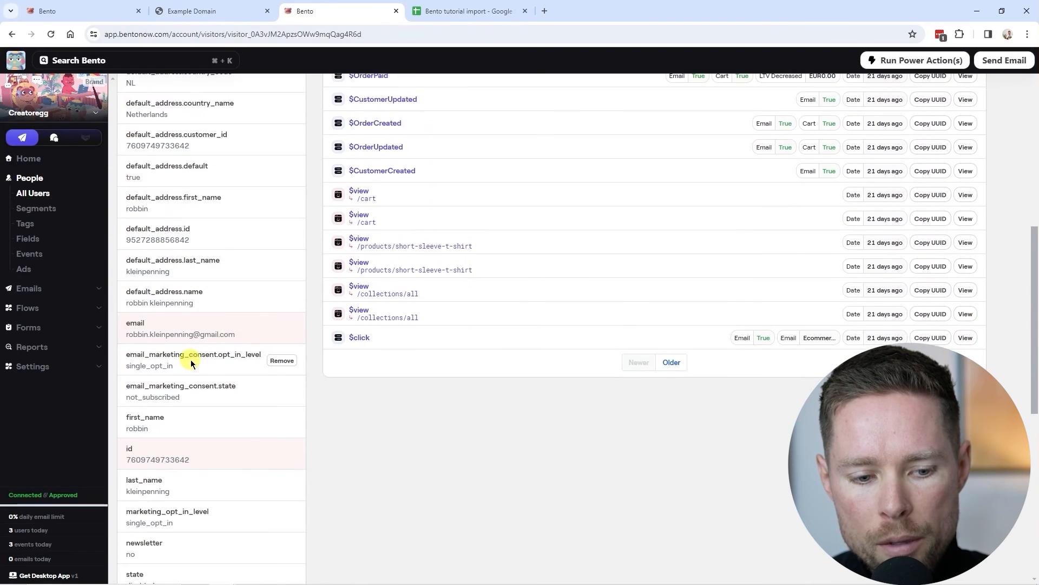
{"action": "scroll", "coordinate": [163, 430], "scroll_direction": "down", "scroll_amount": 3}
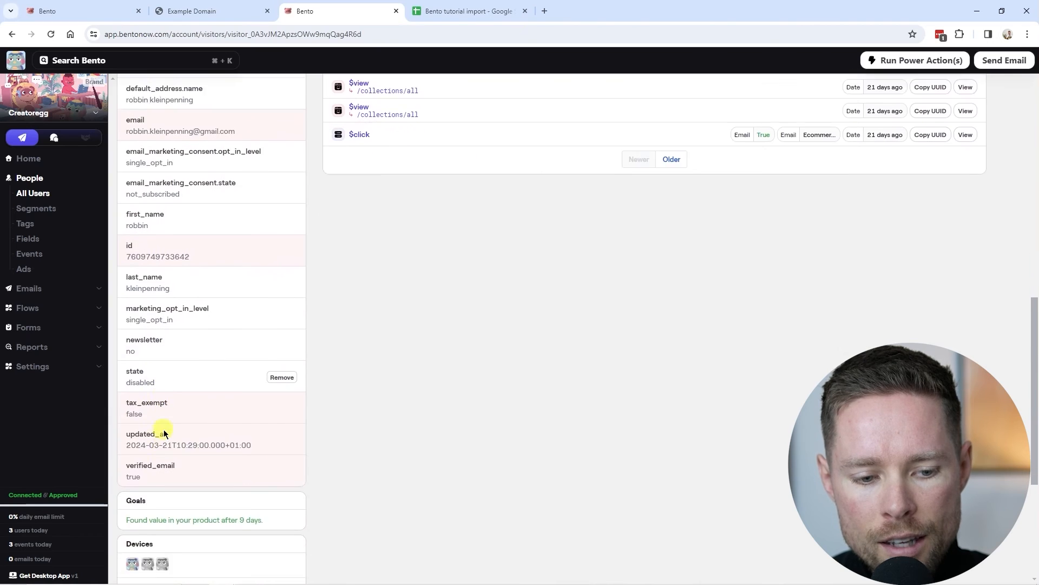
{"action": "scroll", "coordinate": [165, 423], "scroll_direction": "up", "scroll_amount": 4}
{"action": "key", "text": "ctrl+f"}
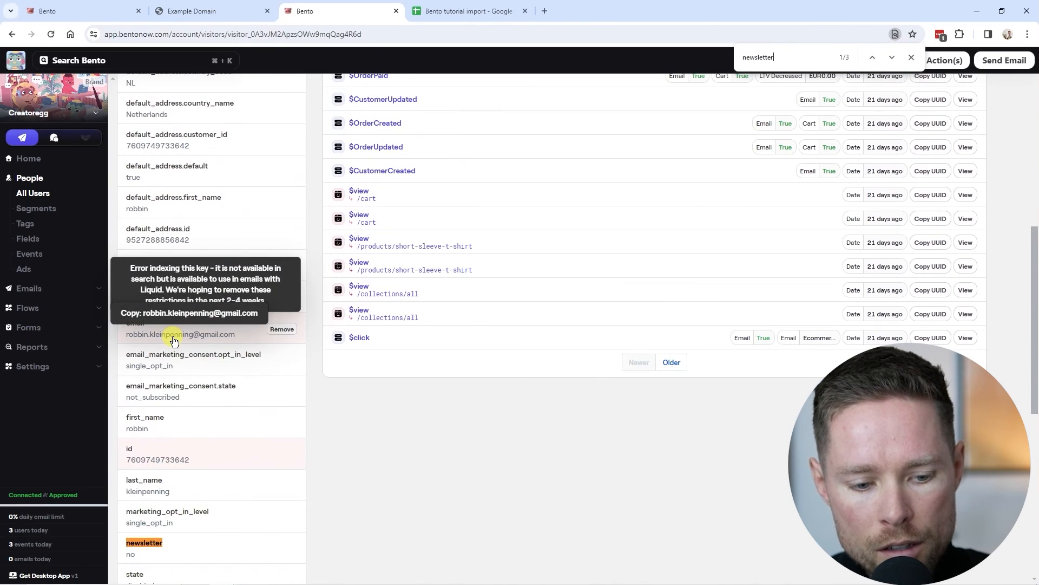
{"action": "scroll", "coordinate": [173, 339], "scroll_direction": "down", "scroll_amount": 3}
{"action": "left_click_drag", "start_coordinate": [139, 395], "coordinate": [124, 386]}
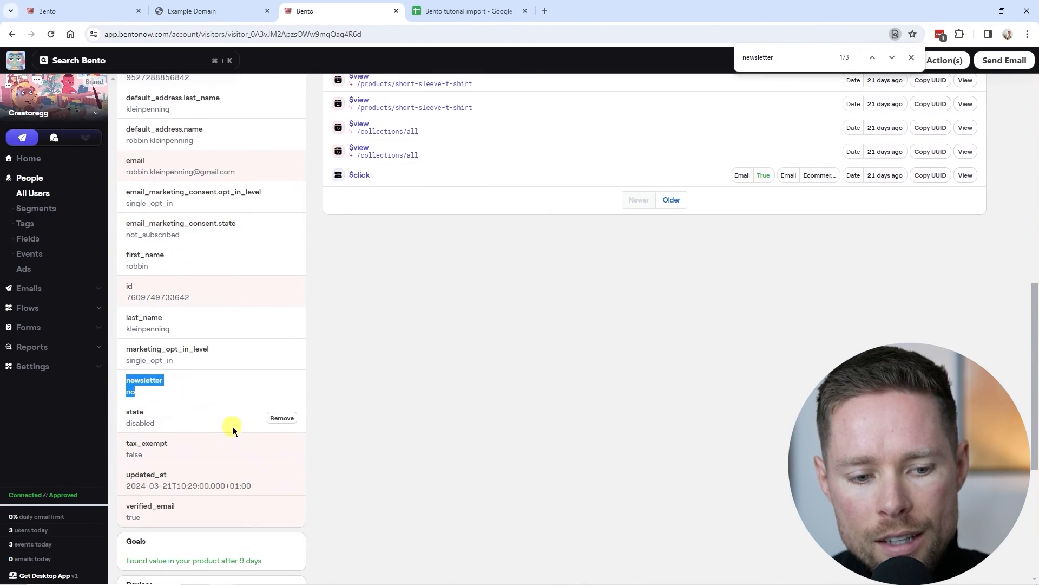
Step: Start a new email broadcast and review its Targeting section
{"action": "left_click", "coordinate": [45, 288]}
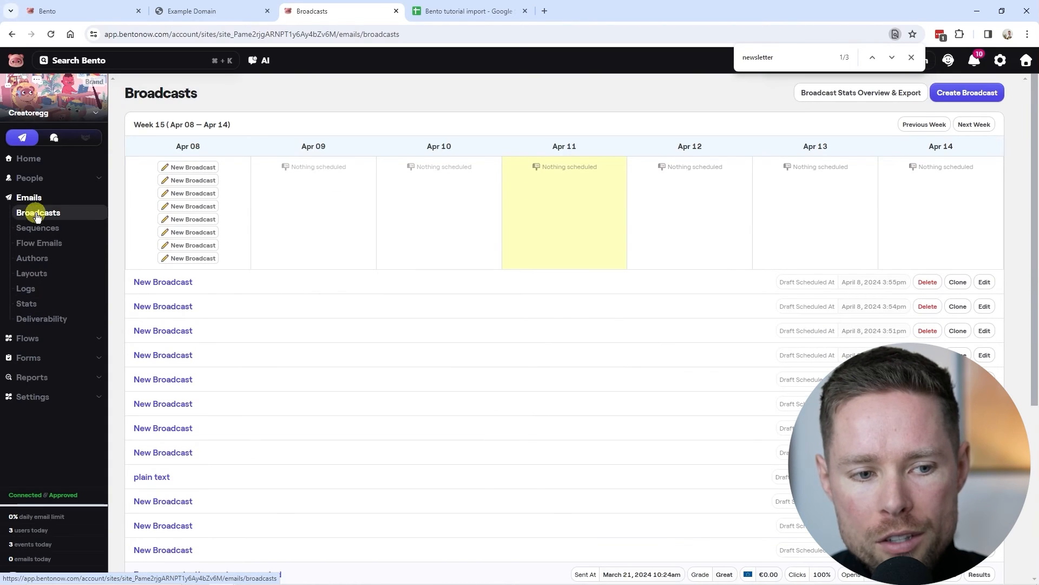
{"action": "left_click", "coordinate": [969, 94]}
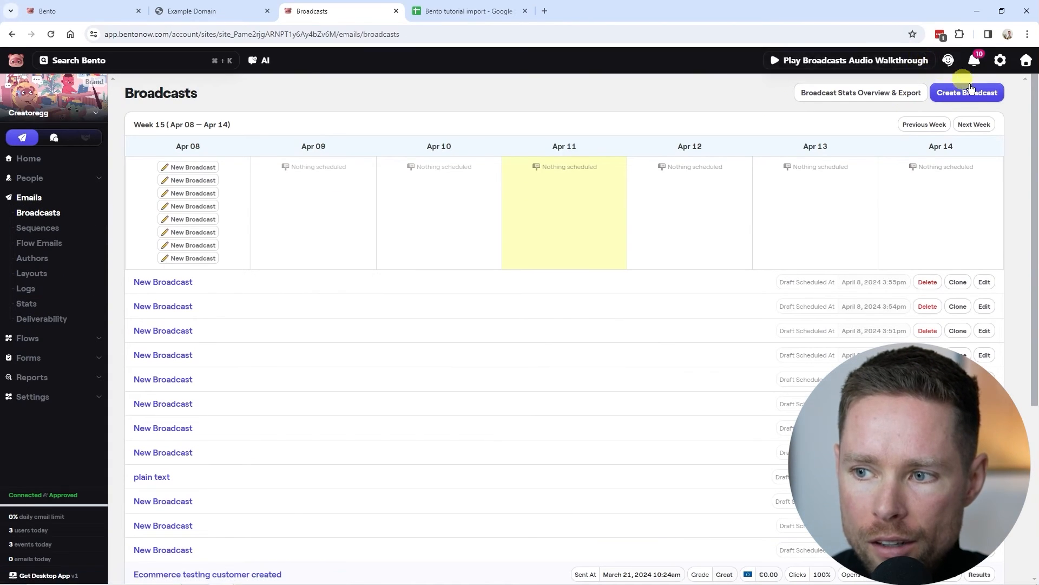
{"action": "left_click_drag", "start_coordinate": [208, 305], "coordinate": [725, 320]}
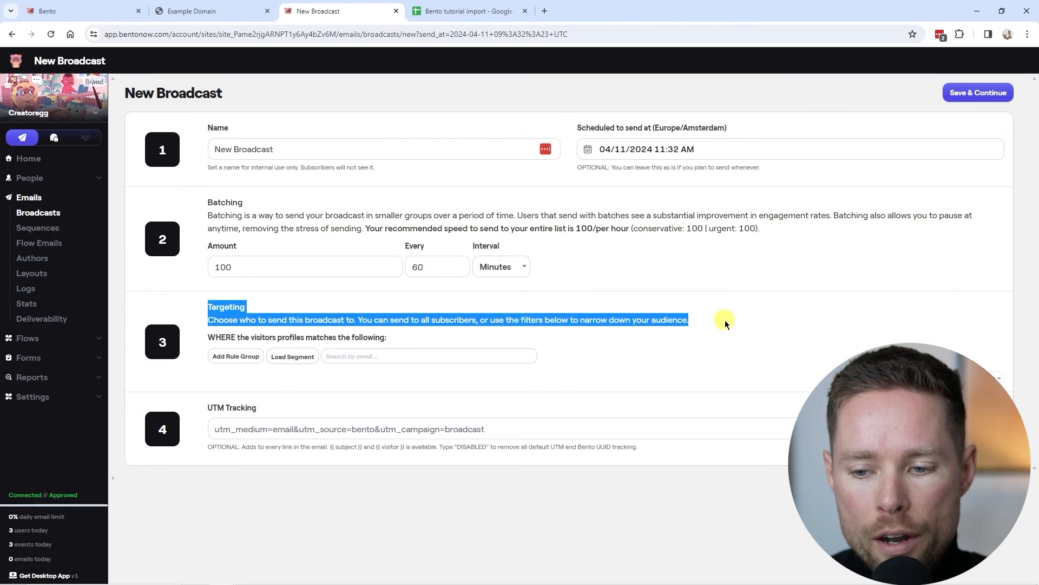
Step: Add a targeting rule group that matches visitors whose newsletter custom field is equal to yes
{"action": "left_click", "coordinate": [245, 357]}
{"action": "left_click", "coordinate": [242, 388]}
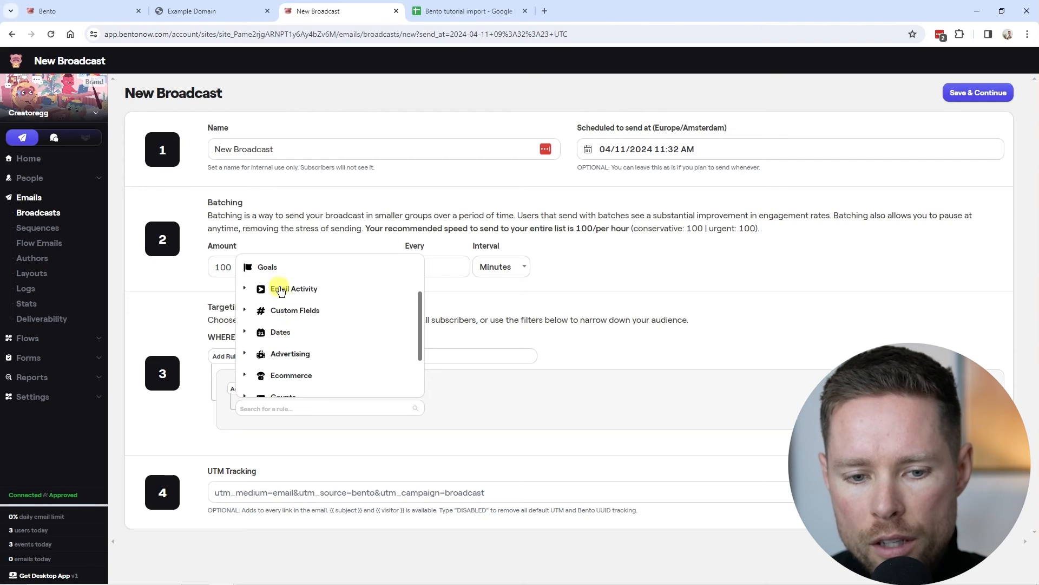
{"action": "left_click", "coordinate": [289, 317]}
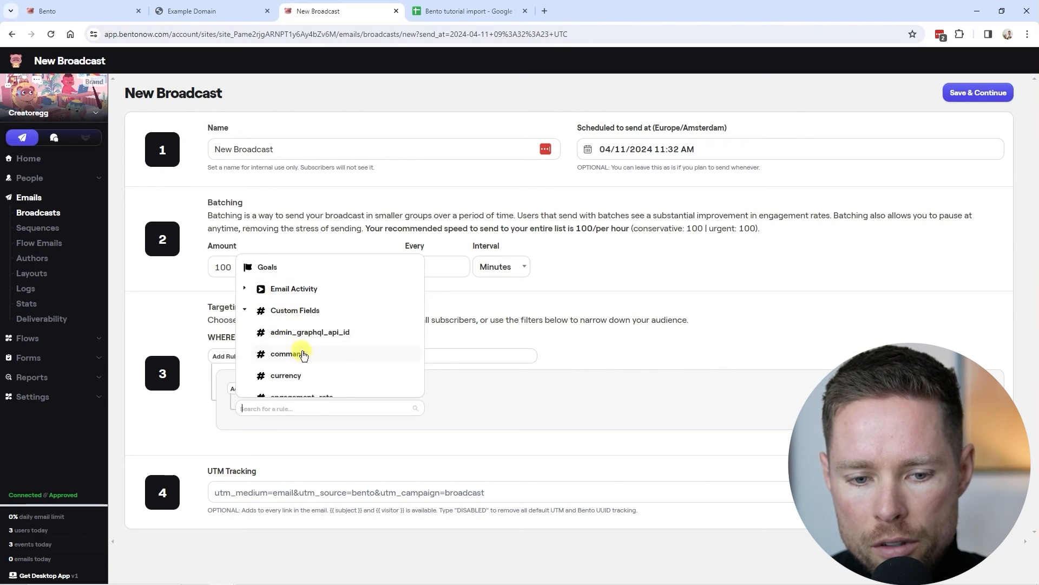
{"action": "scroll", "coordinate": [303, 355], "scroll_direction": "down", "scroll_amount": 5}
{"action": "left_click", "coordinate": [274, 323]}
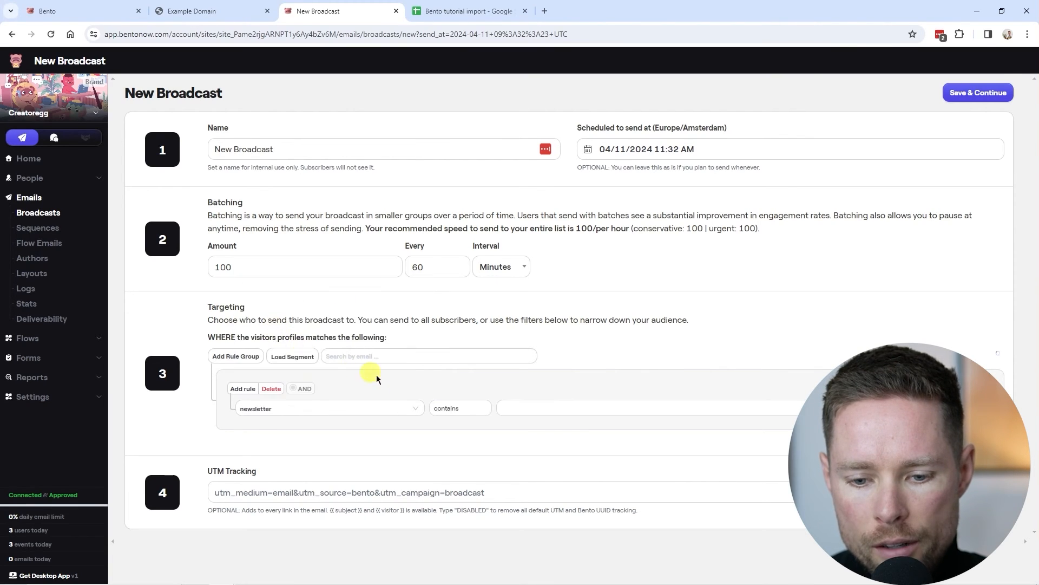
{"action": "left_click", "coordinate": [525, 412]}
{"action": "type", "text": "yes"}
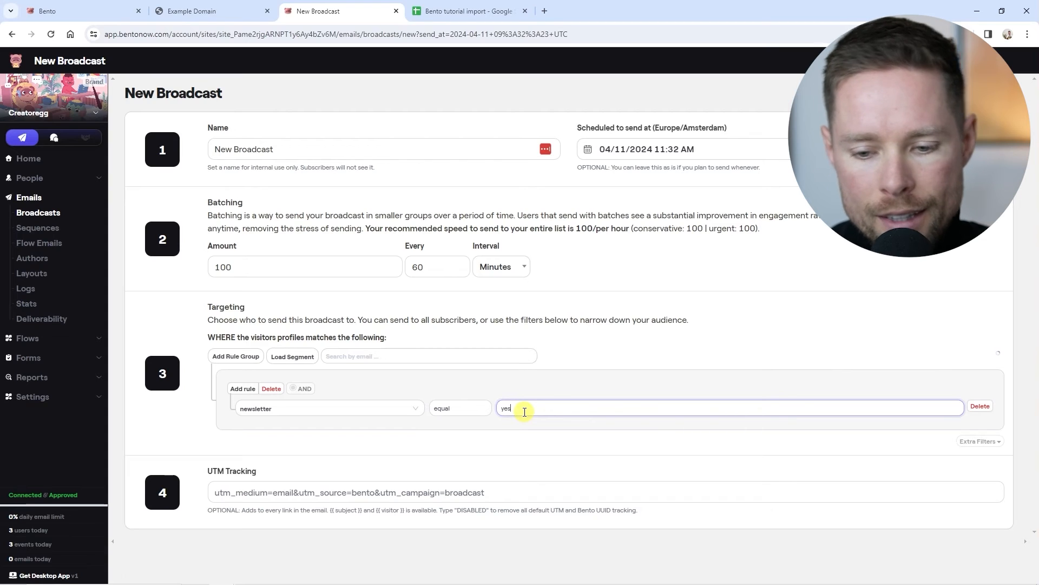
Step: Try the value no in the newsletter targeting rule and set it back to yes
{"action": "left_click_drag", "start_coordinate": [521, 409], "coordinate": [320, 411]}
{"action": "type", "text": "no"}
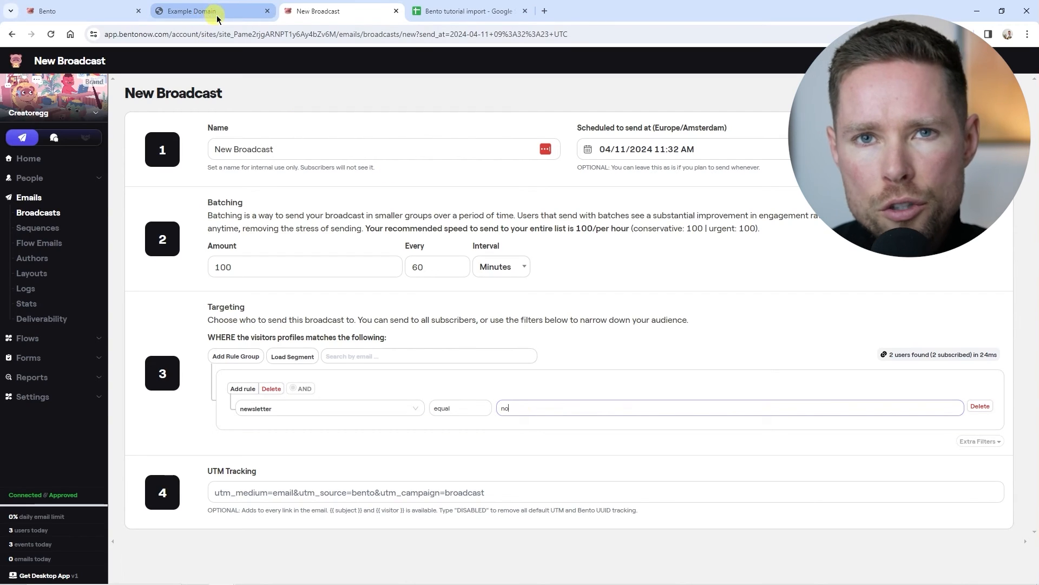
{"action": "double_click", "coordinate": [525, 407]}
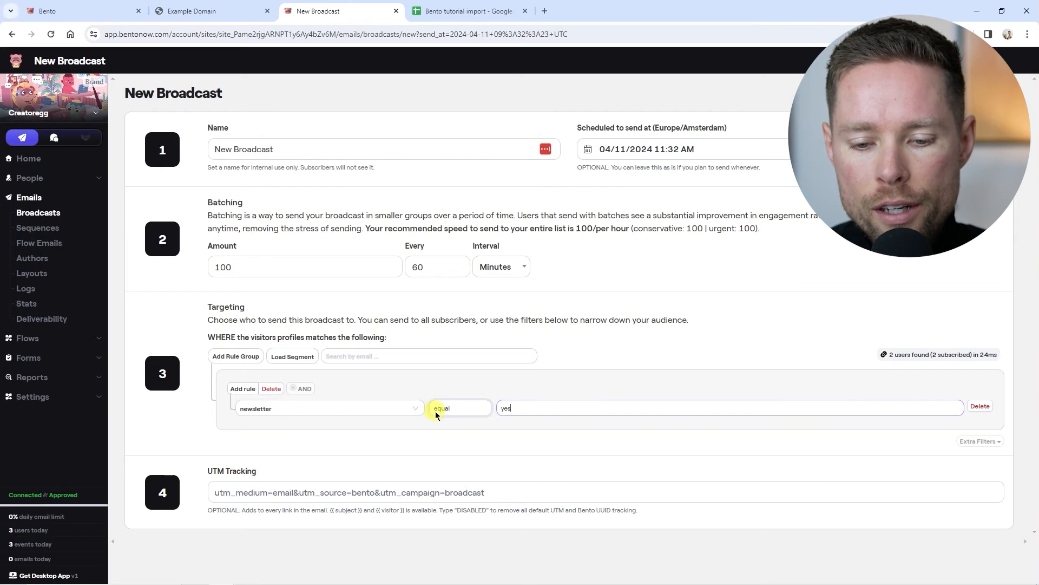
Step: Enter yes as the value of the newsletter targeting rule for the broadcast
{"action": "type", "text": "yes"}
{"action": "left_click", "coordinate": [689, 367]}
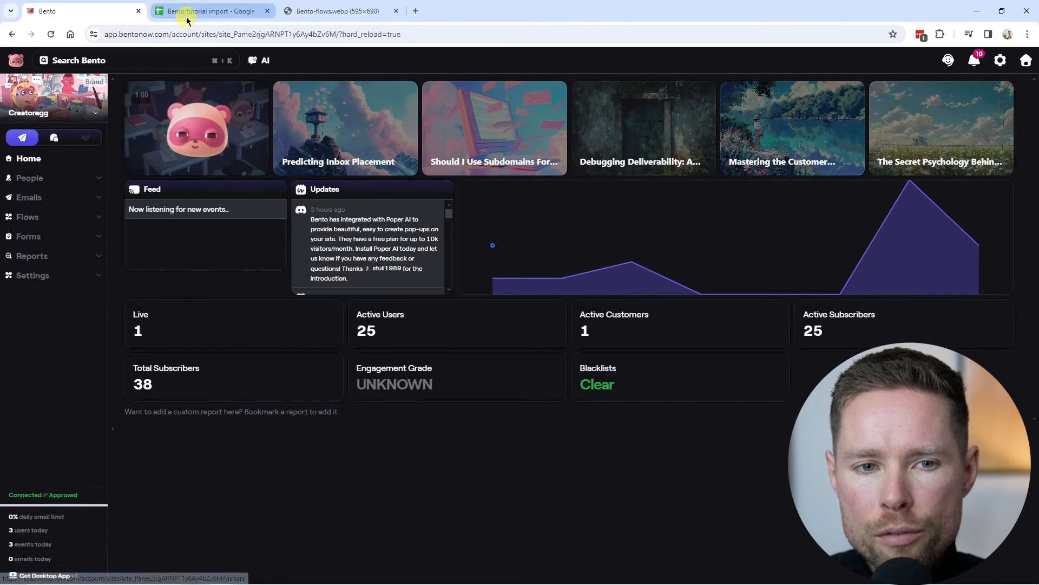
Step: View the Bento-flows reference image, then open the Welcome series 1 sequence in Bento
{"action": "left_click", "coordinate": [313, 11]}
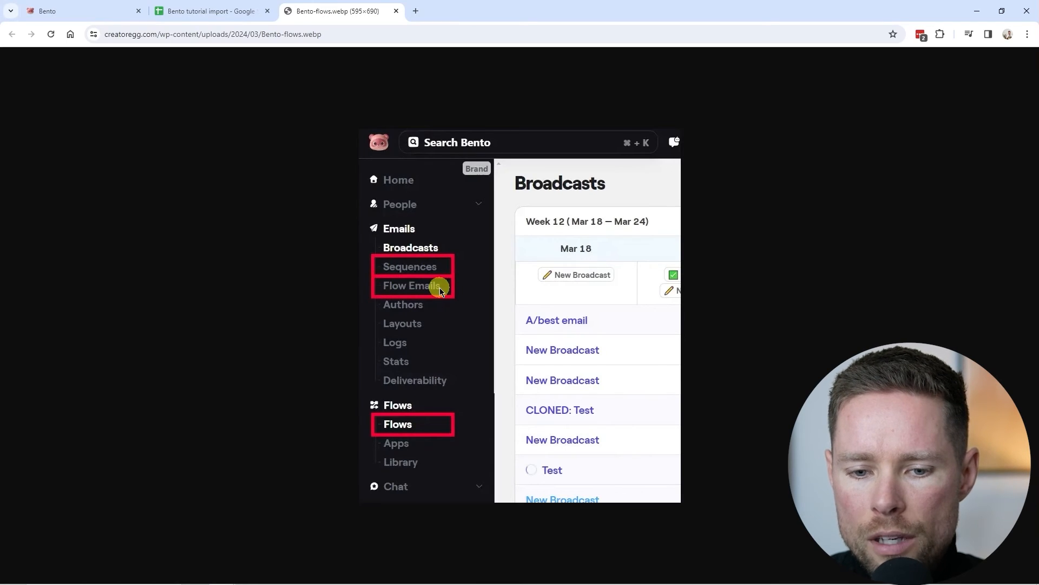
{"action": "left_click", "coordinate": [106, 11]}
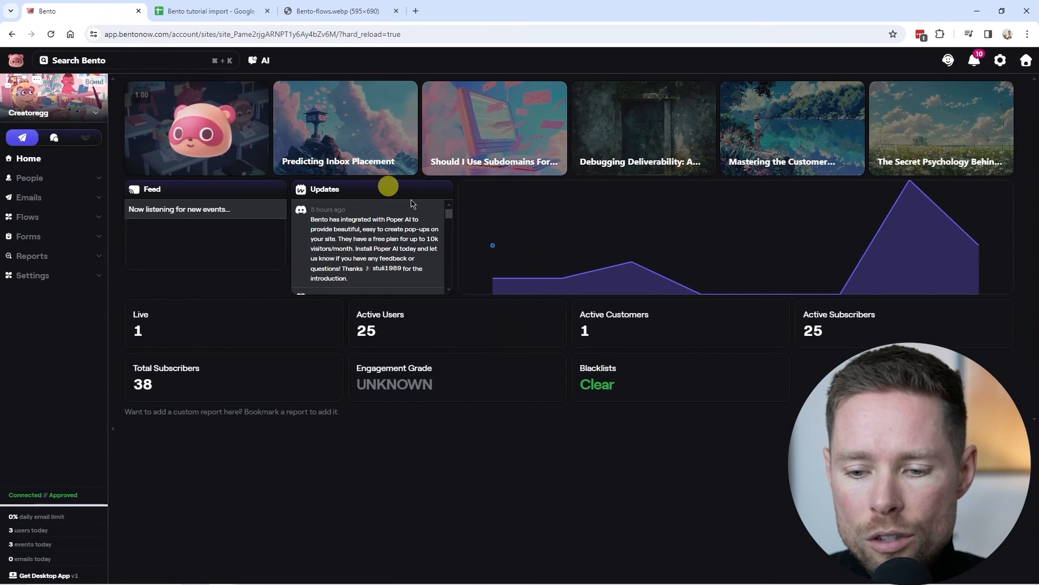
{"action": "left_click", "coordinate": [72, 195]}
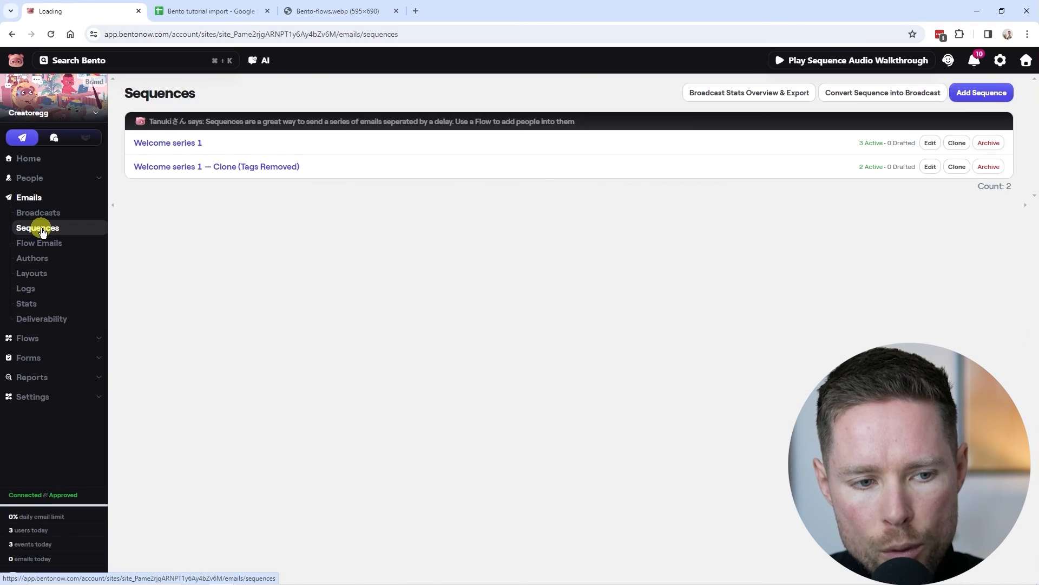
{"action": "left_click", "coordinate": [186, 151]}
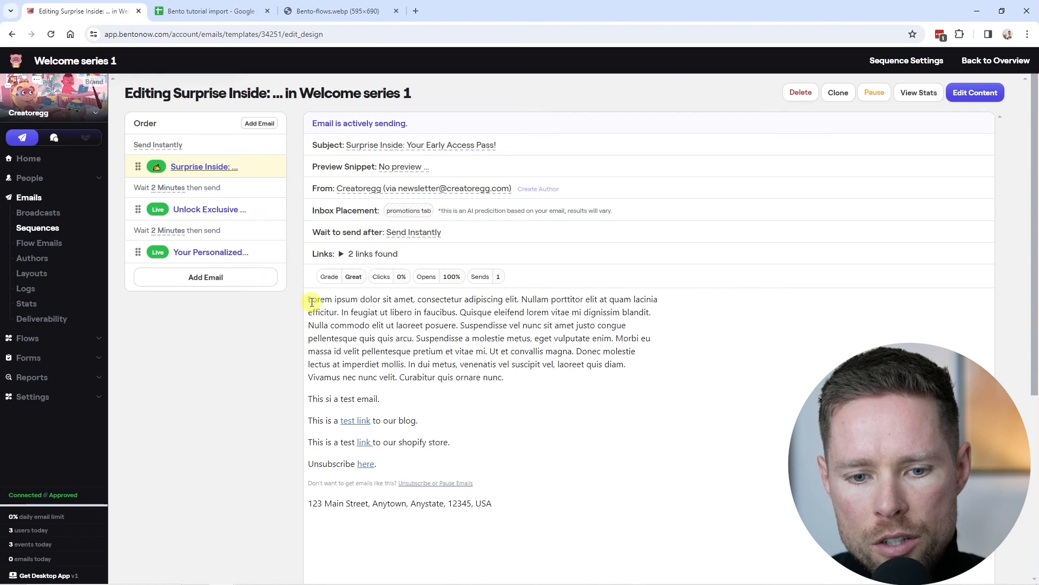
Step: Review the body text and send timing of each email in the Welcome series 1 sequence
{"action": "left_click_drag", "start_coordinate": [312, 300], "coordinate": [539, 351]}
{"action": "scroll", "coordinate": [487, 341], "scroll_direction": "down", "scroll_amount": 2}
{"action": "scroll", "coordinate": [399, 320], "scroll_direction": "up", "scroll_amount": 2}
{"action": "left_click_drag", "start_coordinate": [446, 233], "coordinate": [308, 232]}
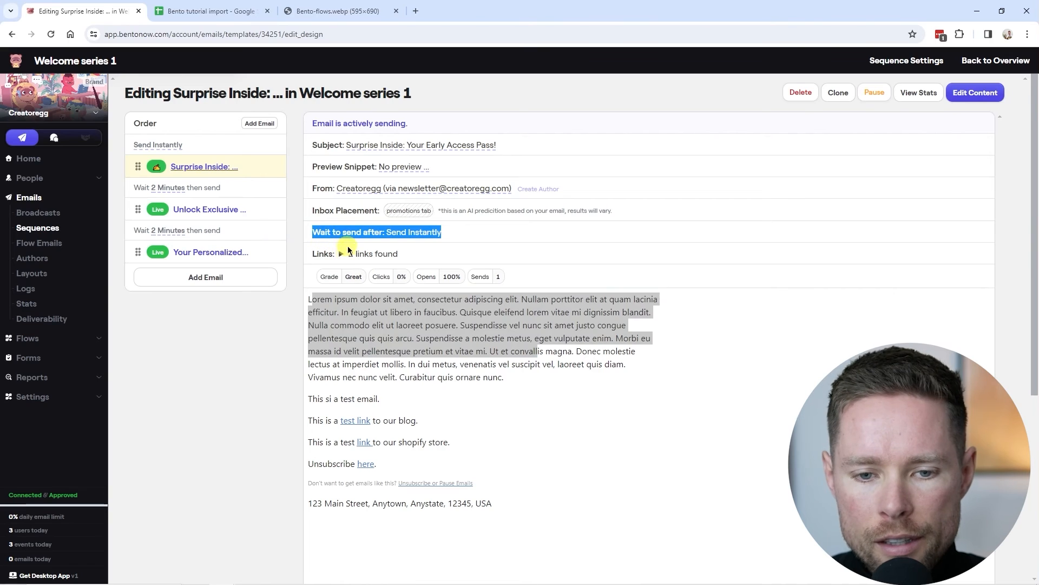
{"action": "left_click", "coordinate": [204, 209]}
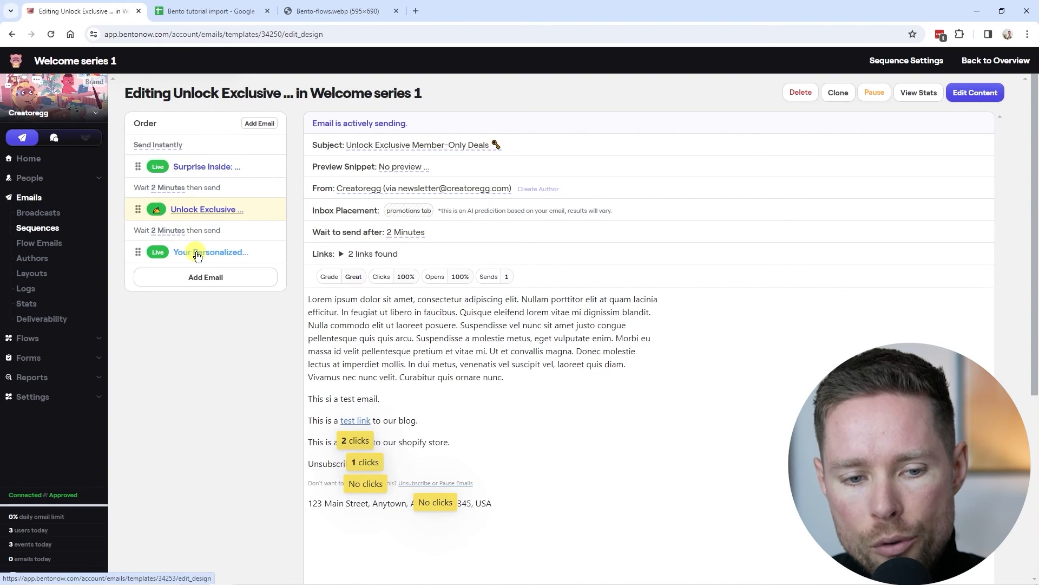
{"action": "left_click", "coordinate": [197, 254]}
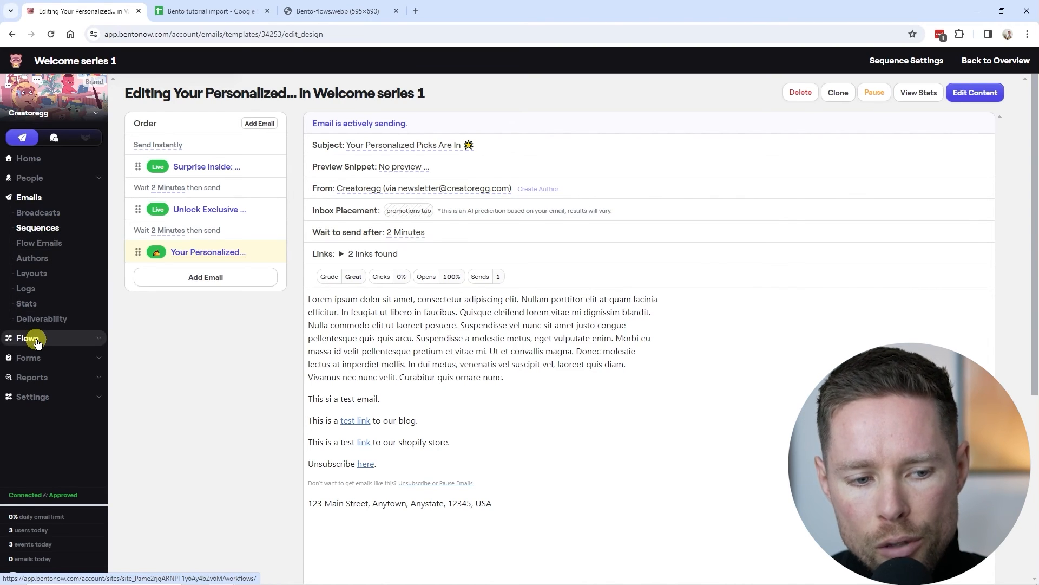
Step: Create a new flow and copy the $subscribe event name of form 1 from the Bento tutorial import sheet
{"action": "left_click", "coordinate": [36, 343]}
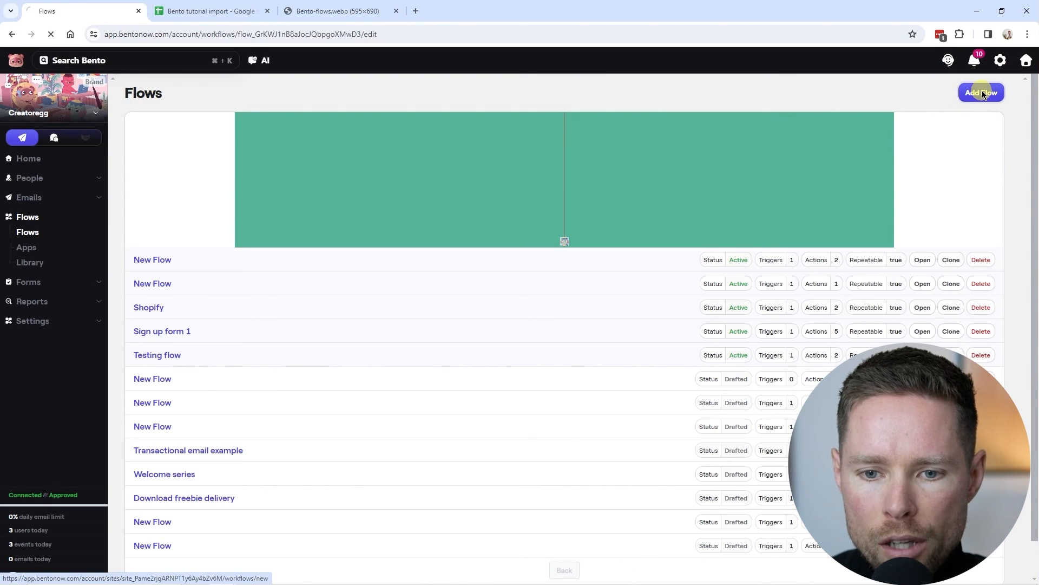
{"action": "key", "text": "ctrl+Tab"}
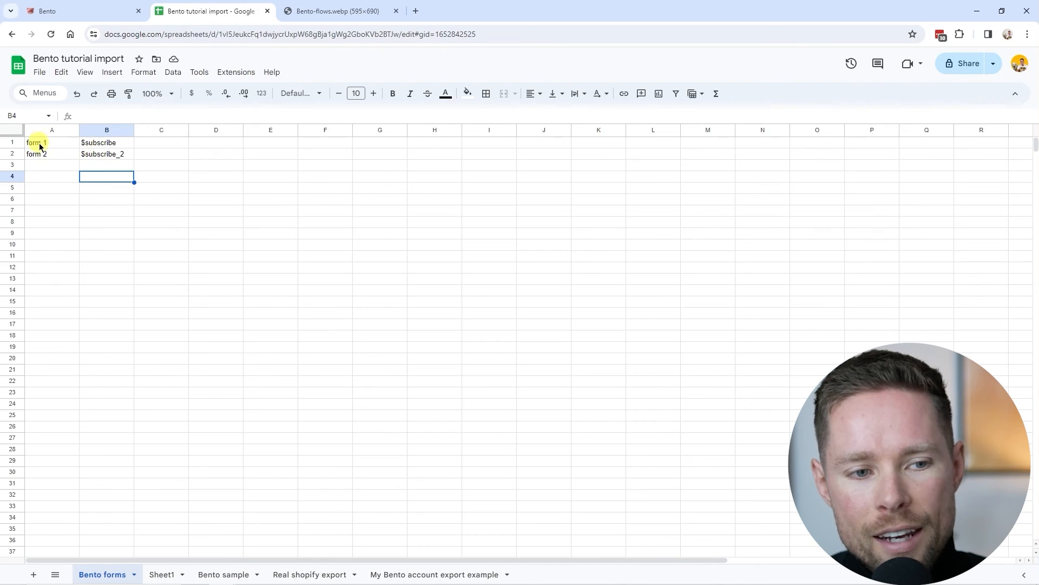
{"action": "left_click", "coordinate": [112, 142]}
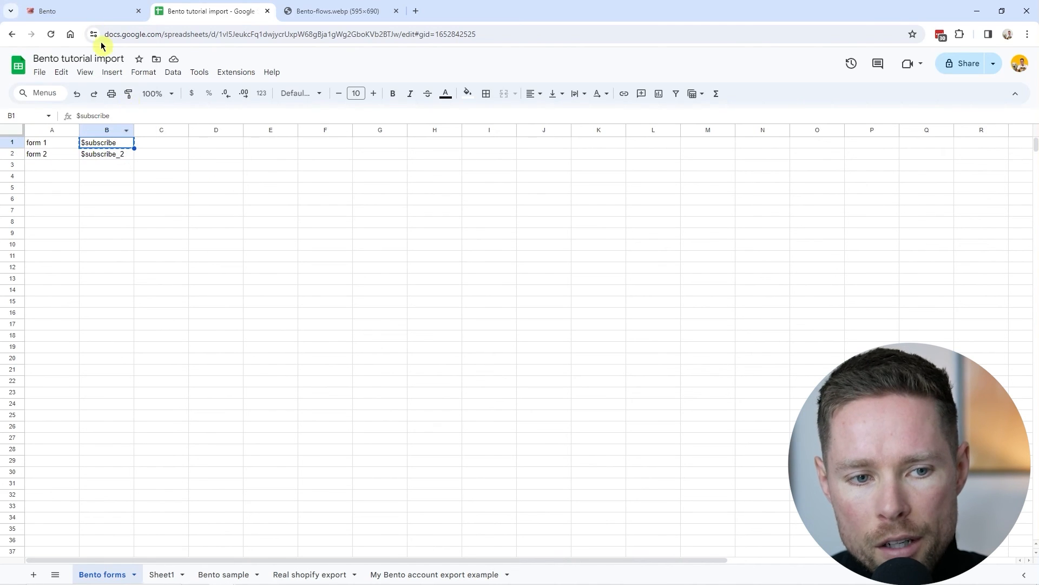
{"action": "left_click", "coordinate": [96, 20]}
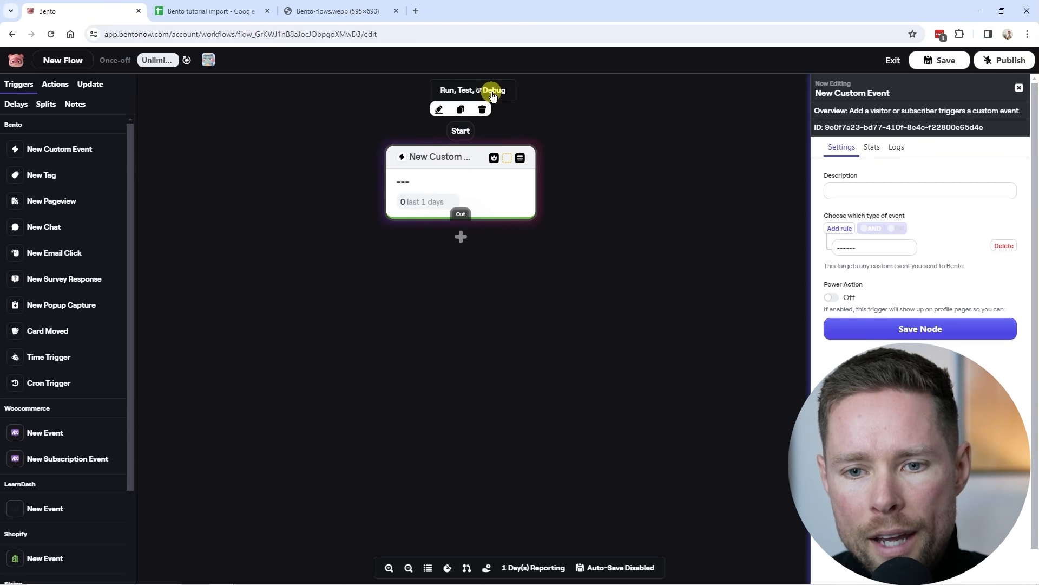
Step: Configure the flow's New Custom Event trigger with the rule Custom Event equal $subscribe and save the node
{"action": "left_click_drag", "start_coordinate": [478, 184], "coordinate": [509, 231]}
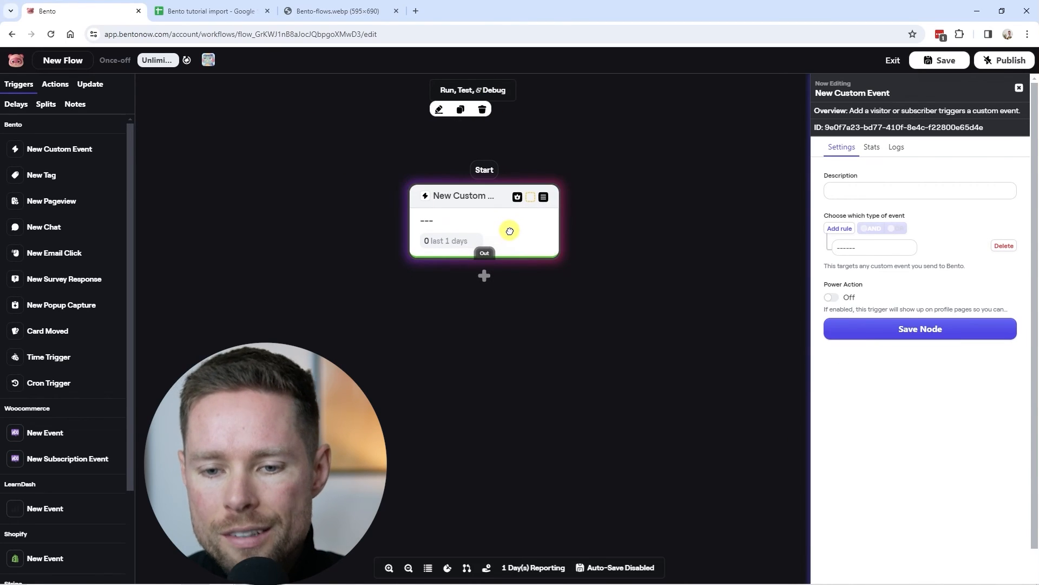
{"action": "left_click", "coordinate": [865, 248]}
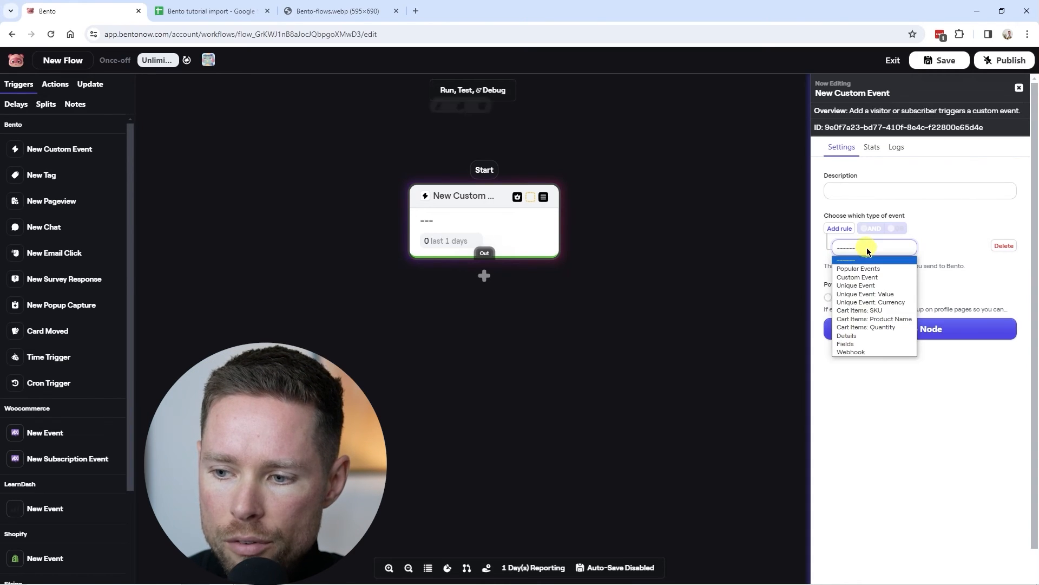
{"action": "left_click", "coordinate": [858, 276]}
{"action": "left_click", "coordinate": [918, 250]}
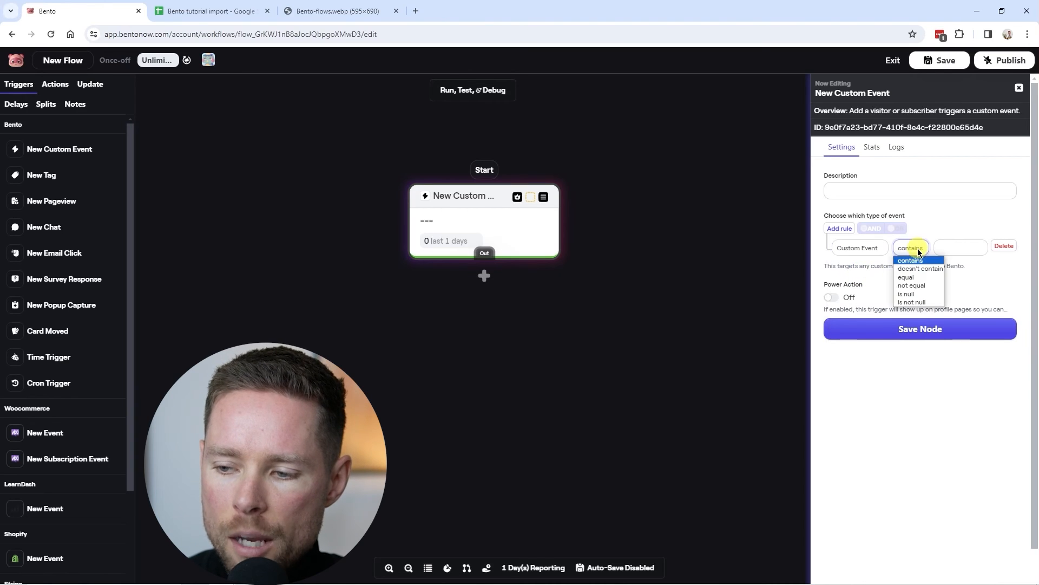
{"action": "left_click", "coordinate": [911, 277]}
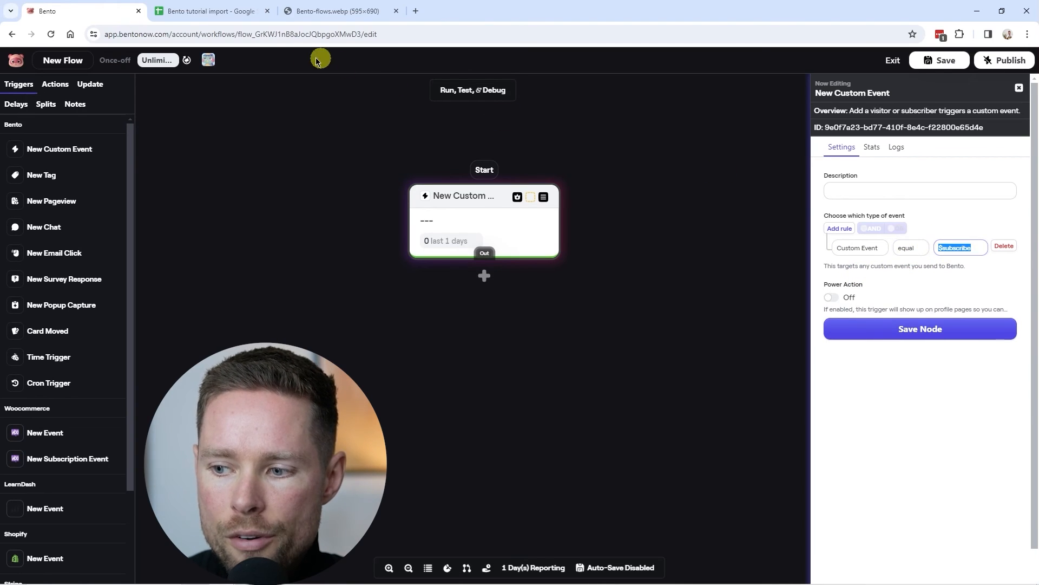
{"action": "left_click", "coordinate": [204, 12]}
{"action": "left_click", "coordinate": [75, 11]}
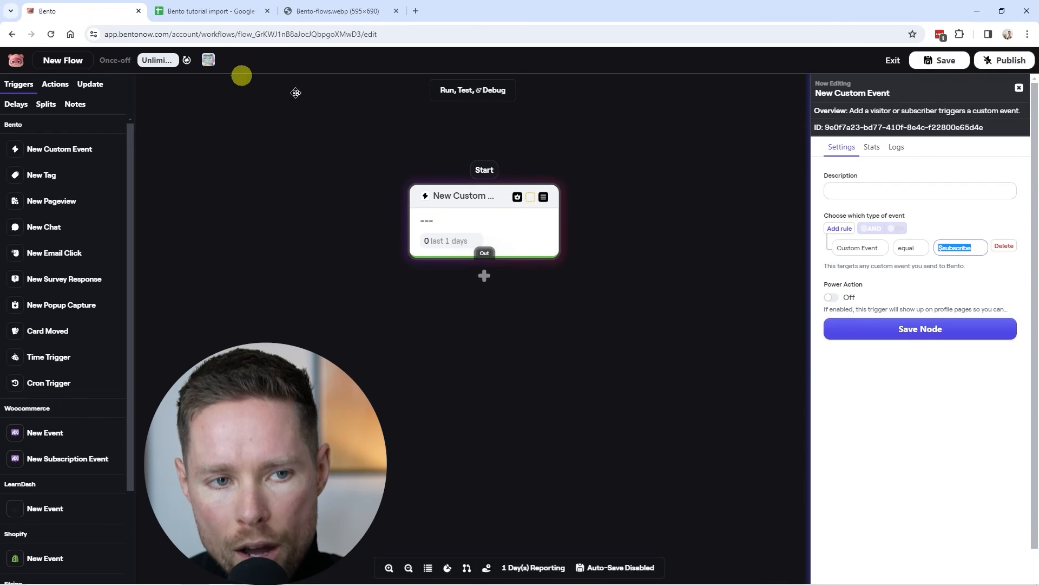
{"action": "type", "text": "$subscribe"}
{"action": "left_click", "coordinate": [929, 329]}
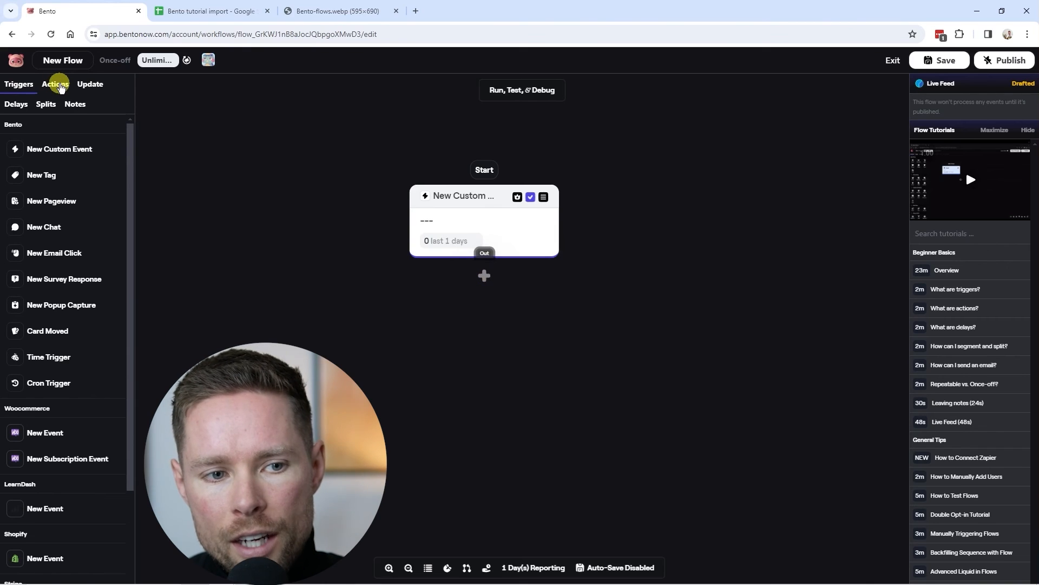
Step: Add an Add To Sequence action linked from the trigger, choose Welcome series 1 as its sequence and save the node
{"action": "left_click", "coordinate": [59, 85]}
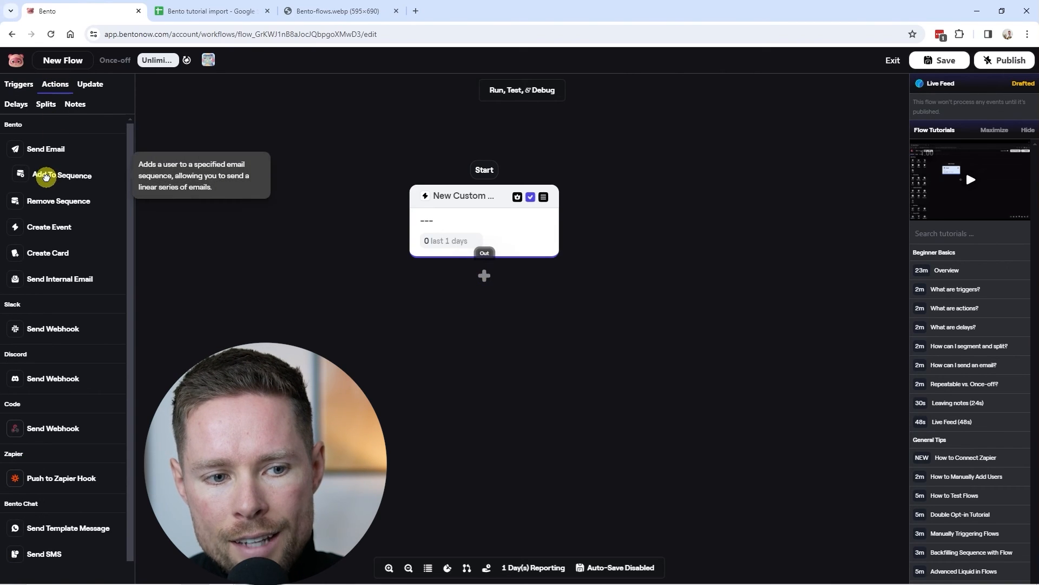
{"action": "left_click_drag", "start_coordinate": [45, 177], "coordinate": [476, 352]}
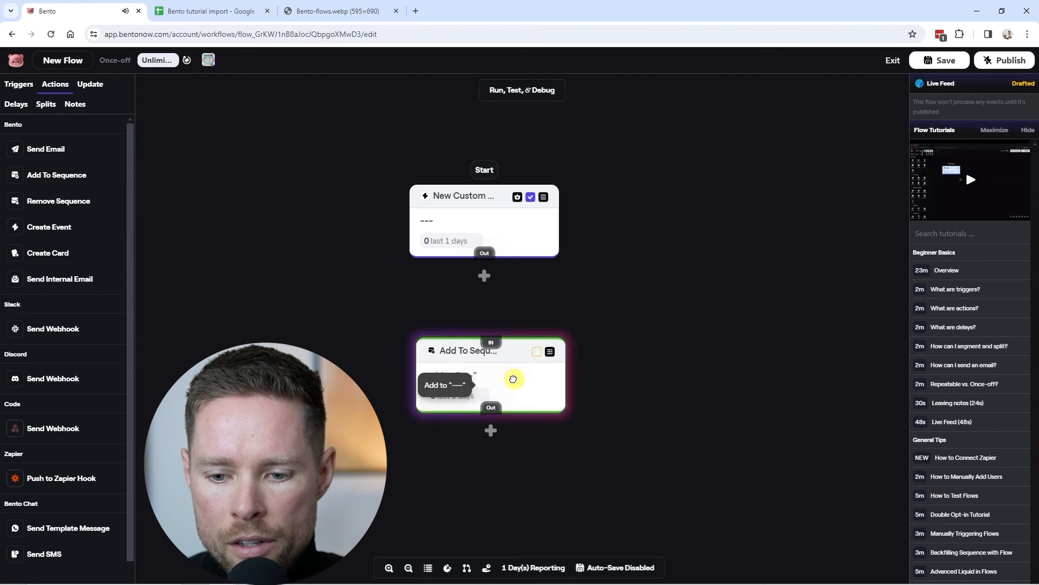
{"action": "left_click", "coordinate": [504, 369]}
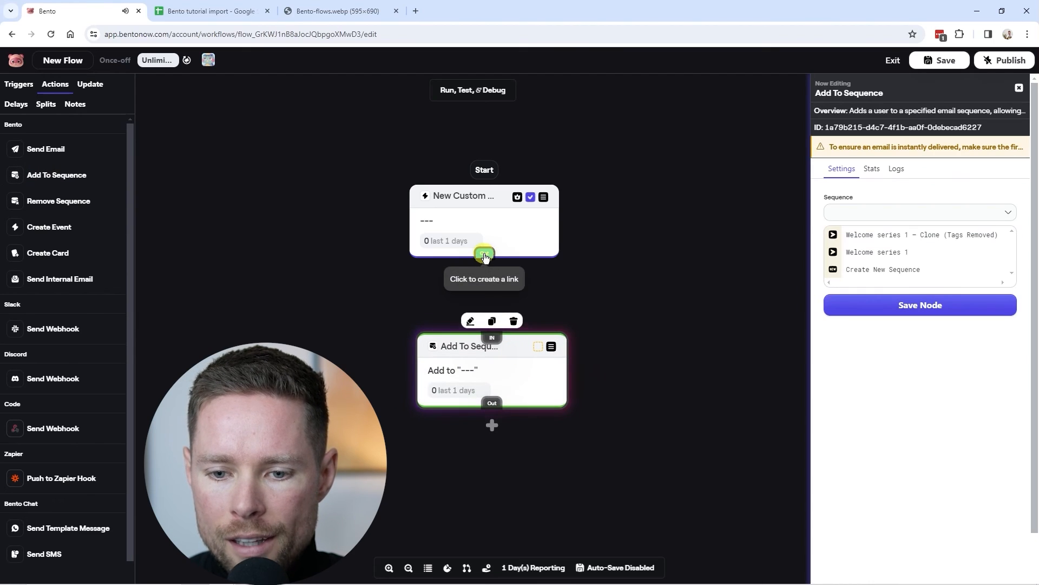
{"action": "left_click_drag", "start_coordinate": [484, 257], "coordinate": [492, 340]}
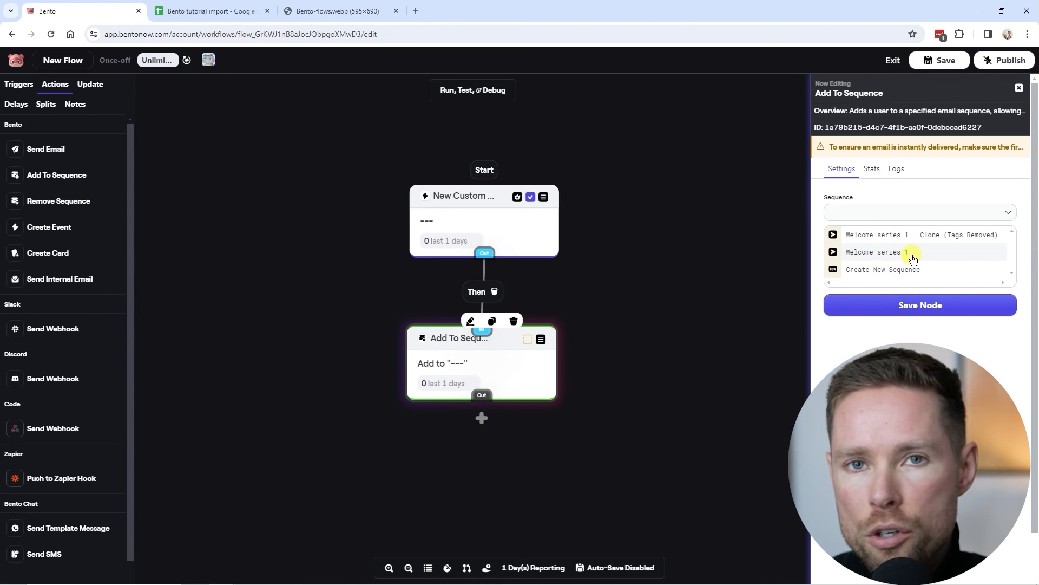
{"action": "left_click", "coordinate": [889, 257]}
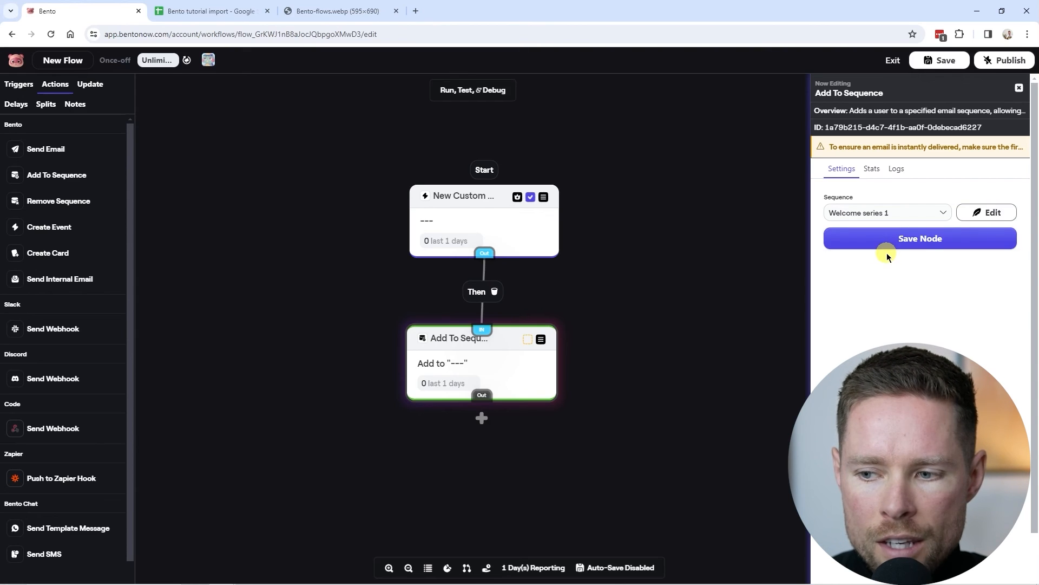
{"action": "left_click", "coordinate": [912, 243]}
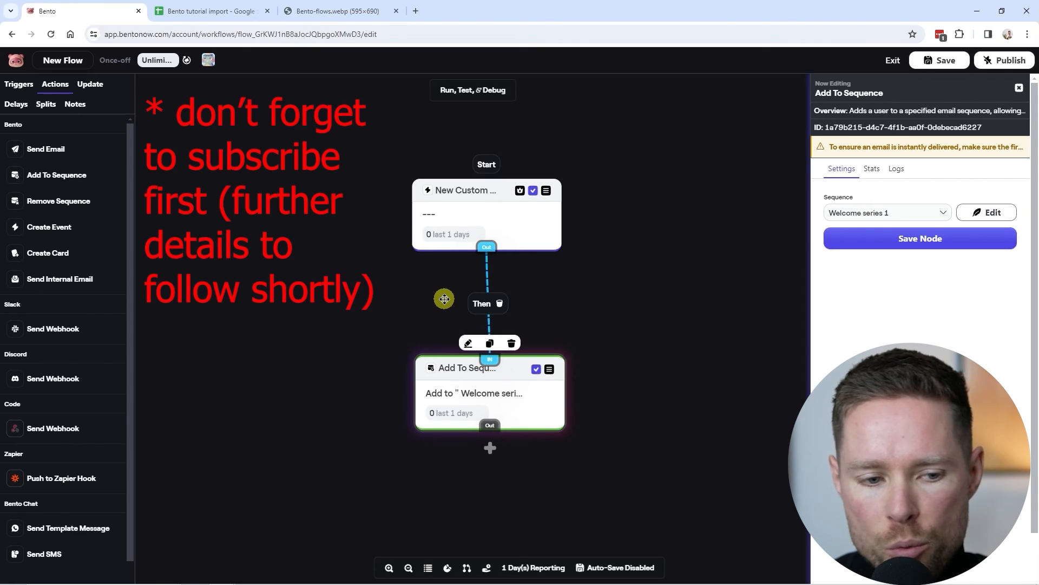
Step: Open Bento's home page in a new tab and compare Sequences, Flow Emails and Flows in the Bento-flows image
{"action": "right_click", "coordinate": [16, 60]}
{"action": "left_click", "coordinate": [65, 72]}
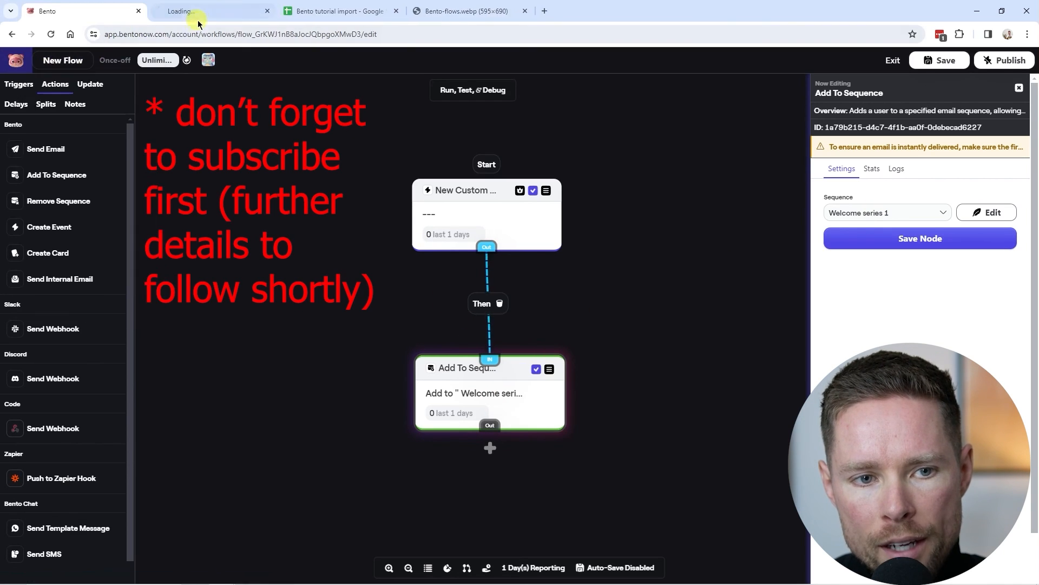
{"action": "left_click", "coordinate": [198, 21]}
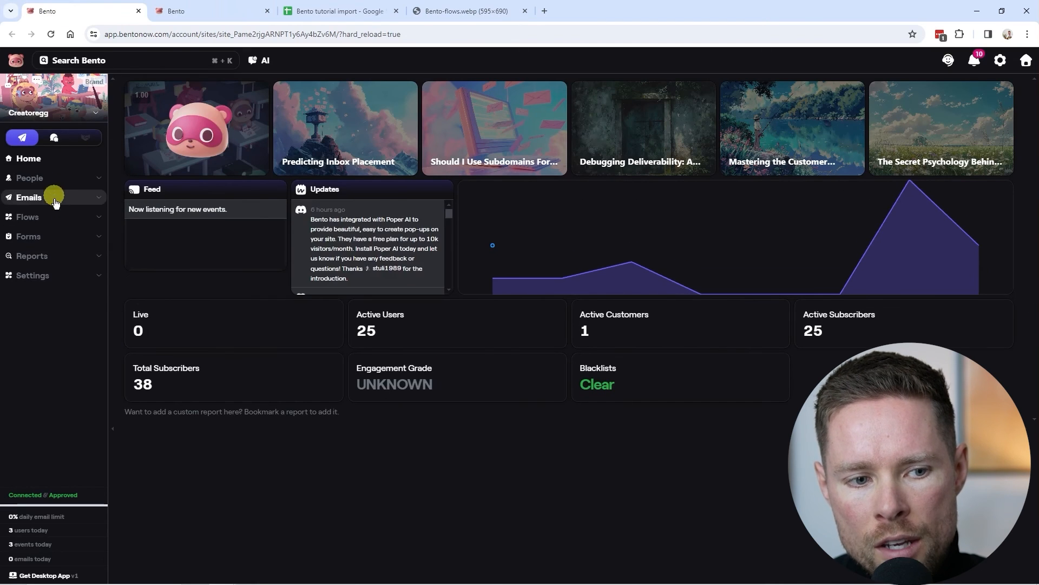
{"action": "left_click", "coordinate": [430, 11]}
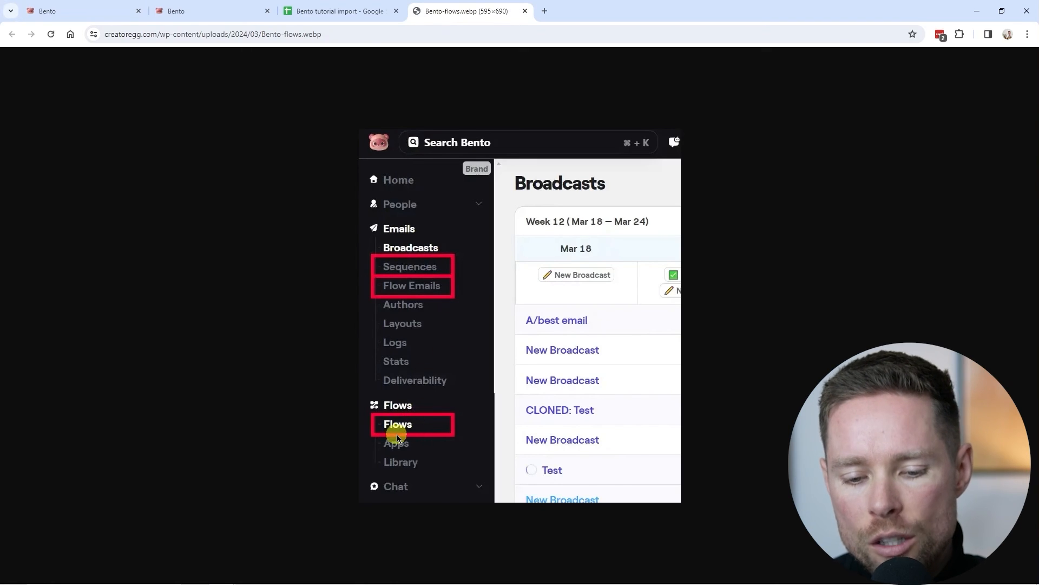
{"action": "left_click", "coordinate": [51, 35]}
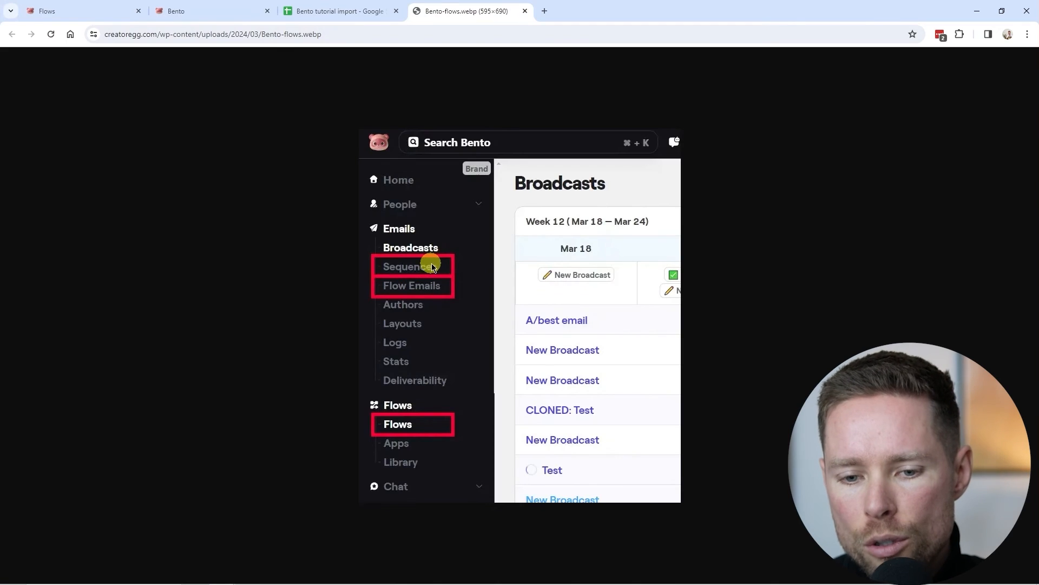
Step: Replace the Add To Sequence action in the flow with a Send Email action below the custom event trigger
{"action": "left_click", "coordinate": [179, 11]}
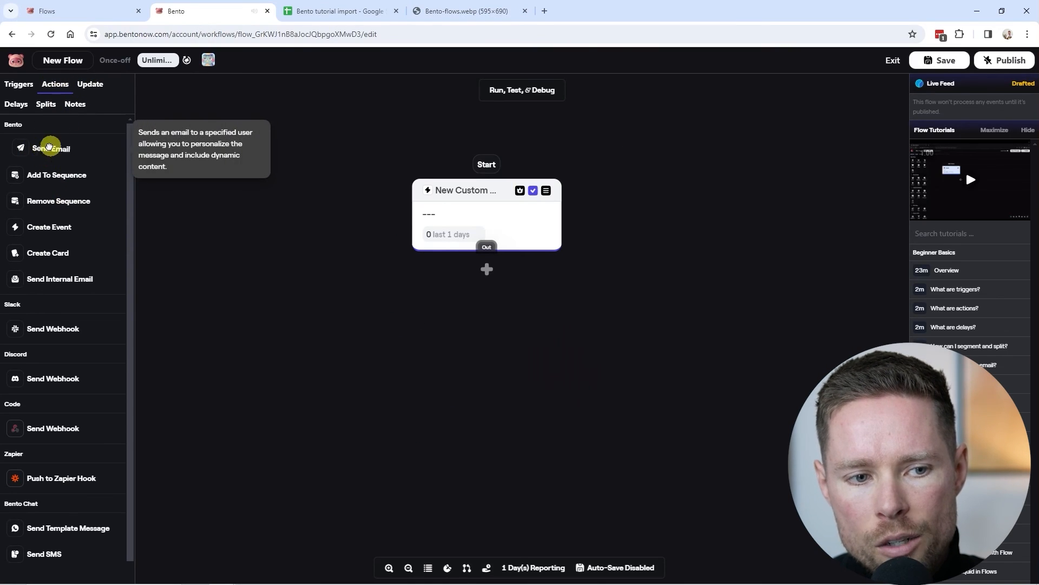
{"action": "left_click_drag", "start_coordinate": [40, 151], "coordinate": [464, 367]}
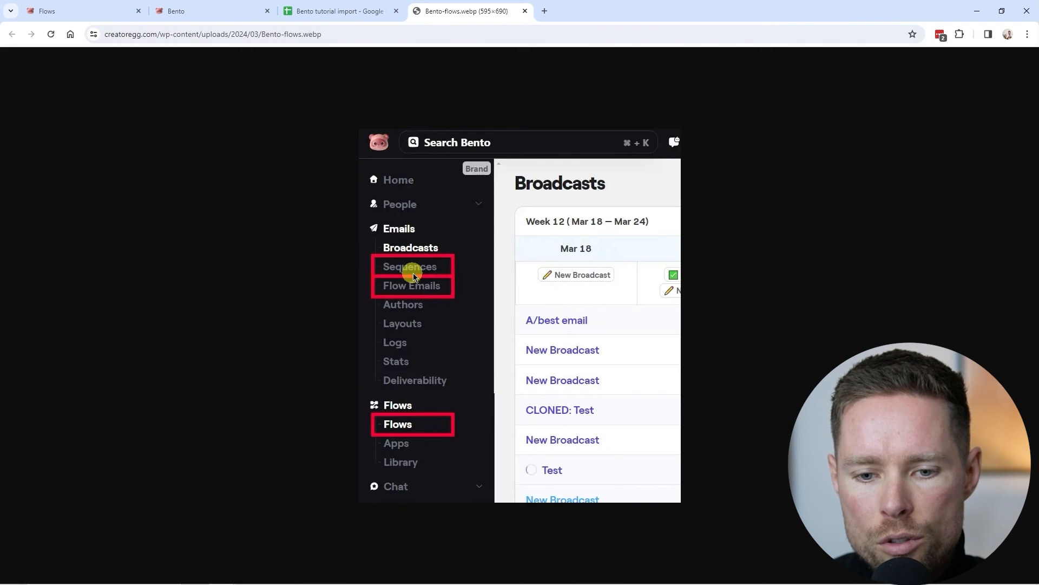
{"action": "left_click", "coordinate": [186, 12]}
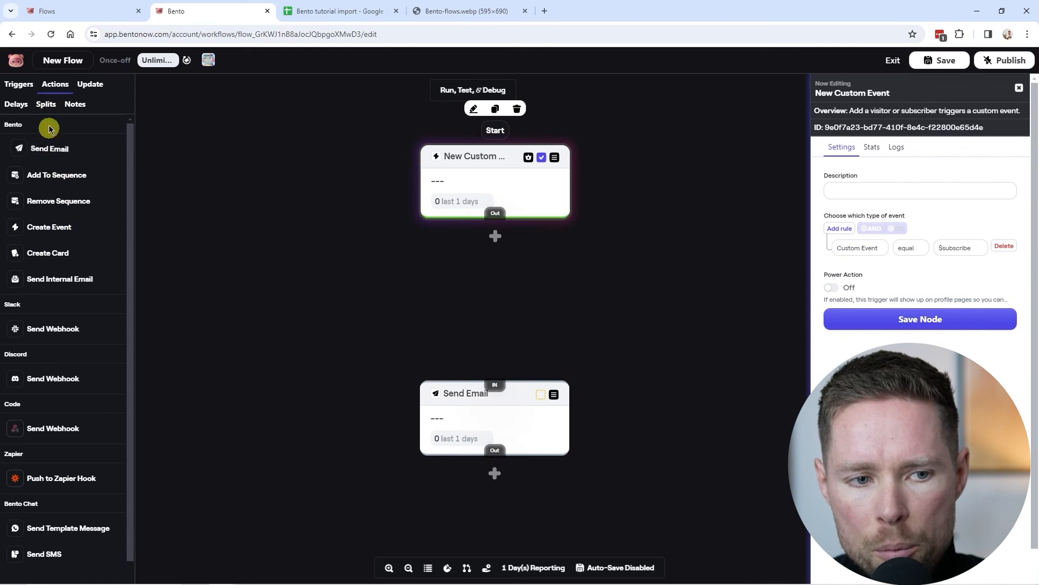
Step: Add a Delay node between the custom event trigger and the Send Email action, and link the trigger to it
{"action": "left_click", "coordinate": [15, 104]}
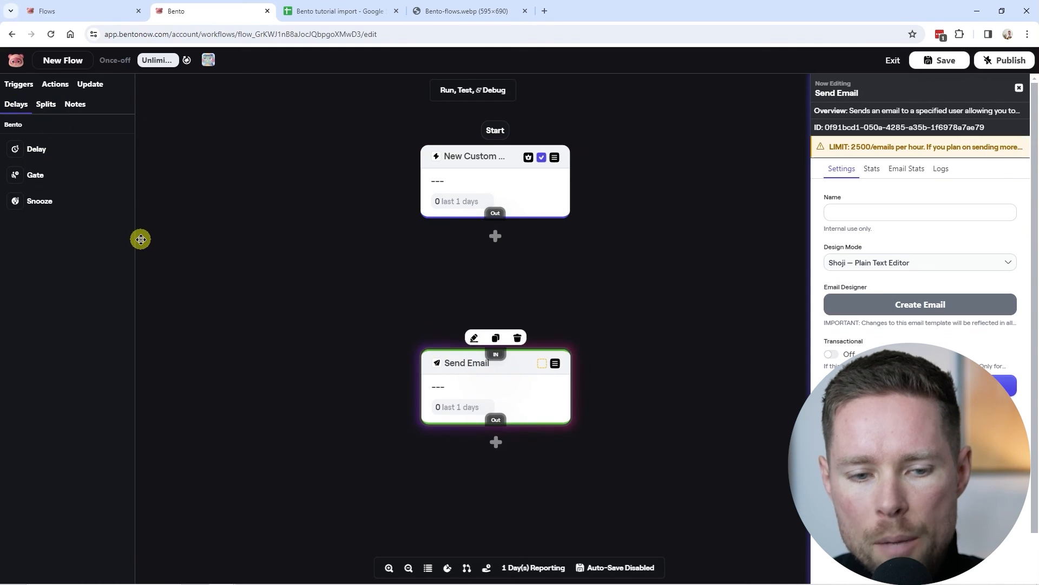
{"action": "left_click_drag", "start_coordinate": [38, 149], "coordinate": [470, 280]}
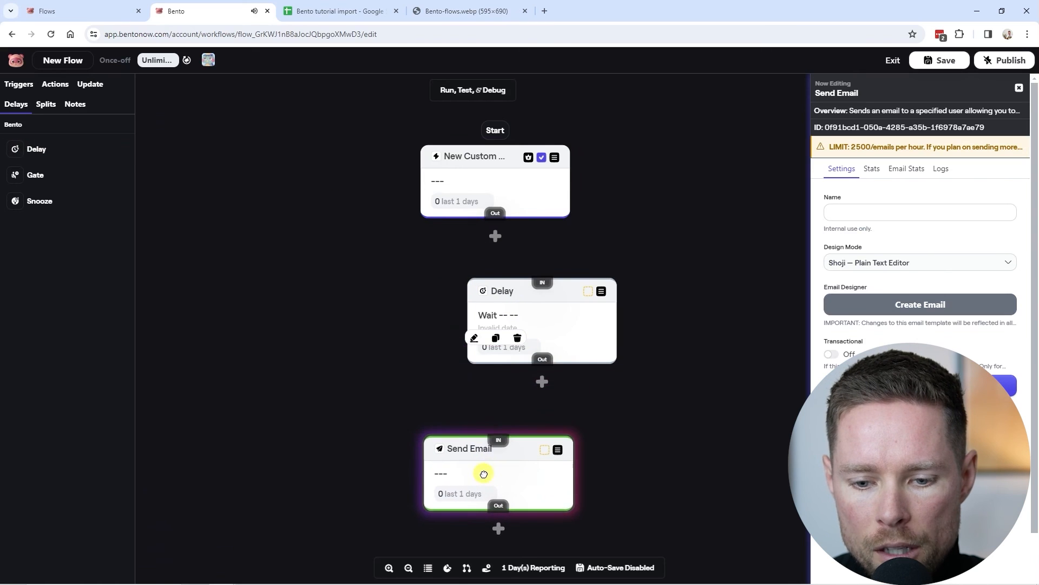
{"action": "left_click", "coordinate": [497, 285]}
{"action": "left_click_drag", "start_coordinate": [495, 213], "coordinate": [494, 270]}
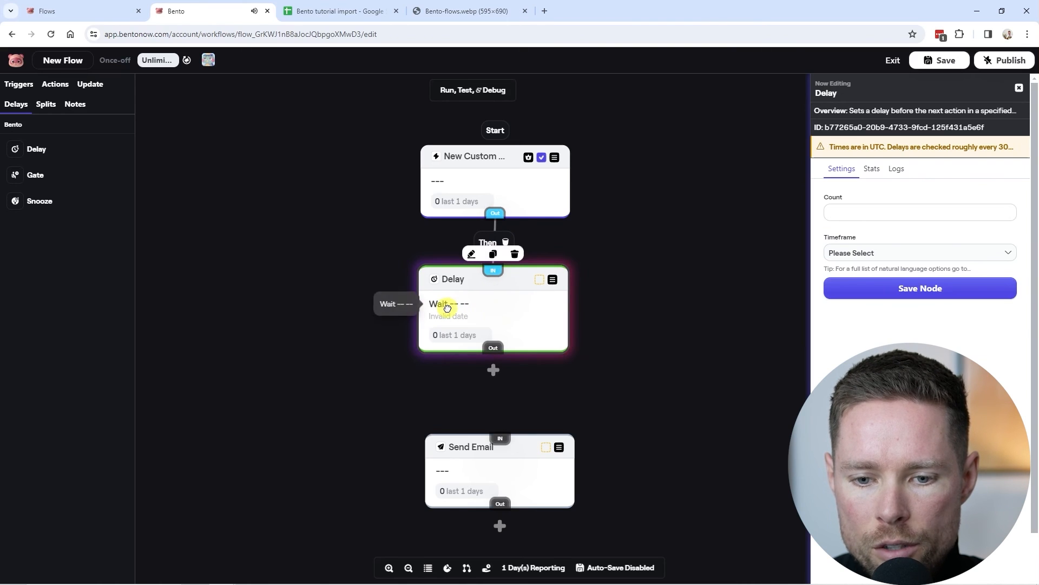
Step: Set the Delay node to 1 Hours, save it, and link its output to the Send Email node
{"action": "left_click", "coordinate": [886, 253]}
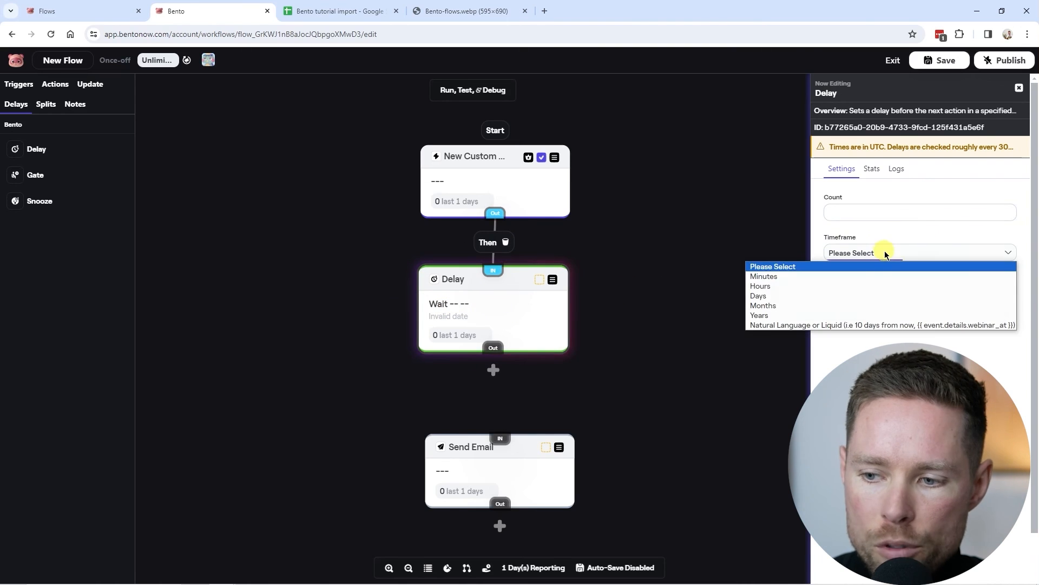
{"action": "left_click", "coordinate": [816, 286]}
{"action": "left_click", "coordinate": [866, 215]}
{"action": "type", "text": "1"}
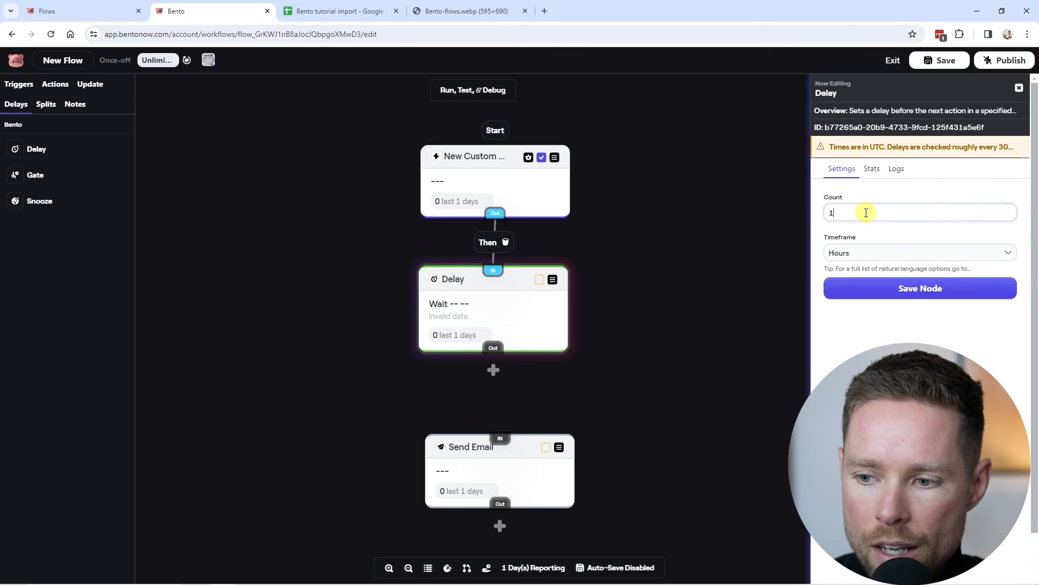
{"action": "left_click", "coordinate": [863, 300]}
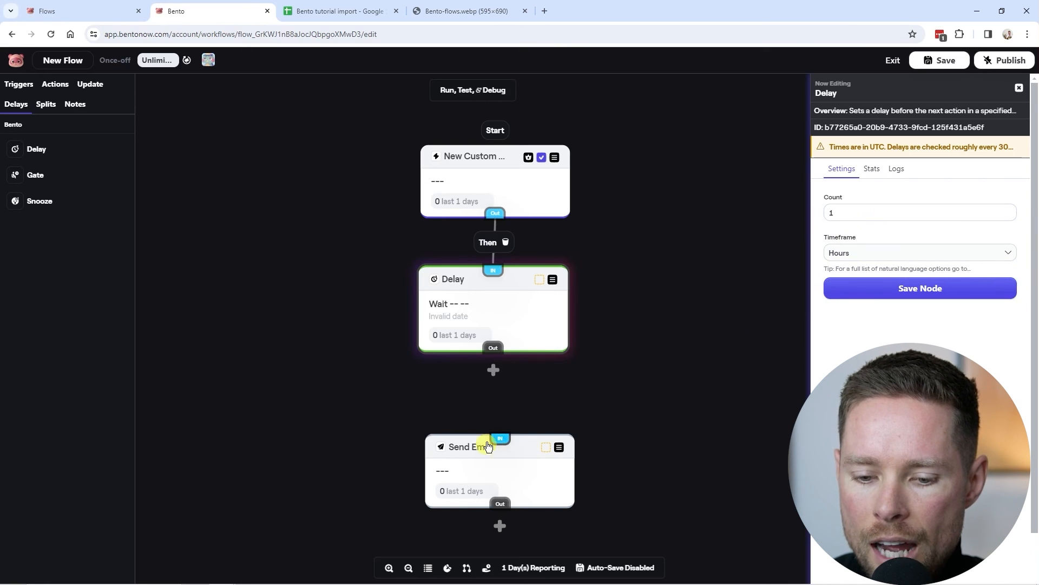
{"action": "left_click", "coordinate": [493, 350]}
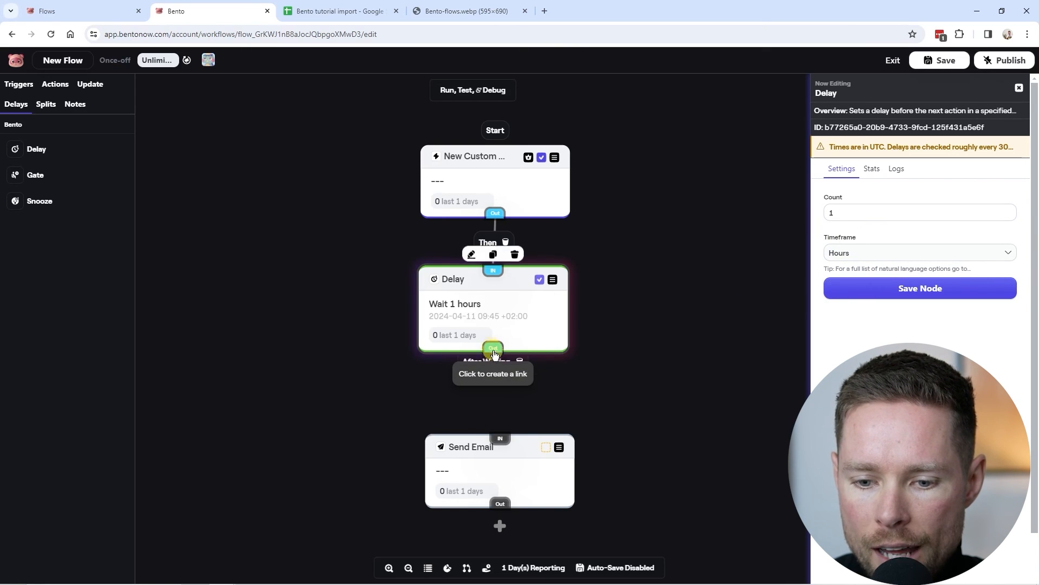
{"action": "left_click", "coordinate": [500, 430]}
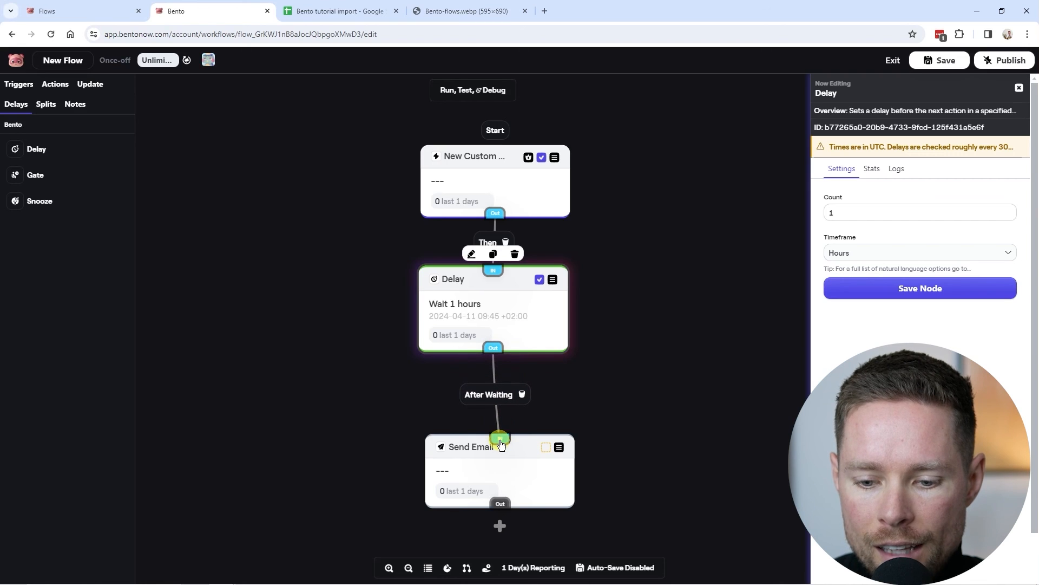
Step: Examine the Send Email node's Transactional option and the custom event trigger's $subscribe rule
{"action": "left_click", "coordinate": [498, 459]}
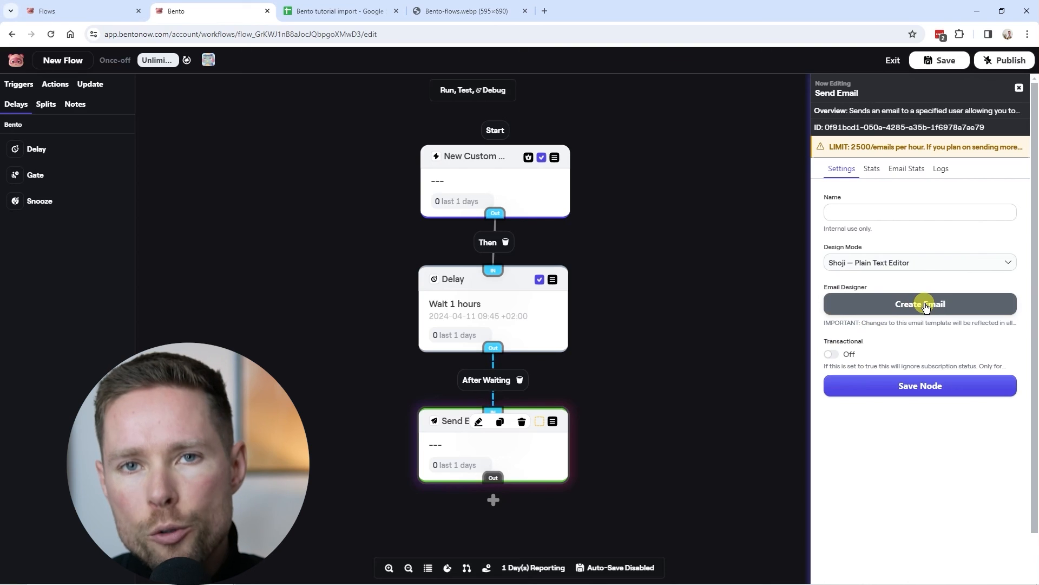
{"action": "left_click_drag", "start_coordinate": [824, 341], "coordinate": [861, 345]}
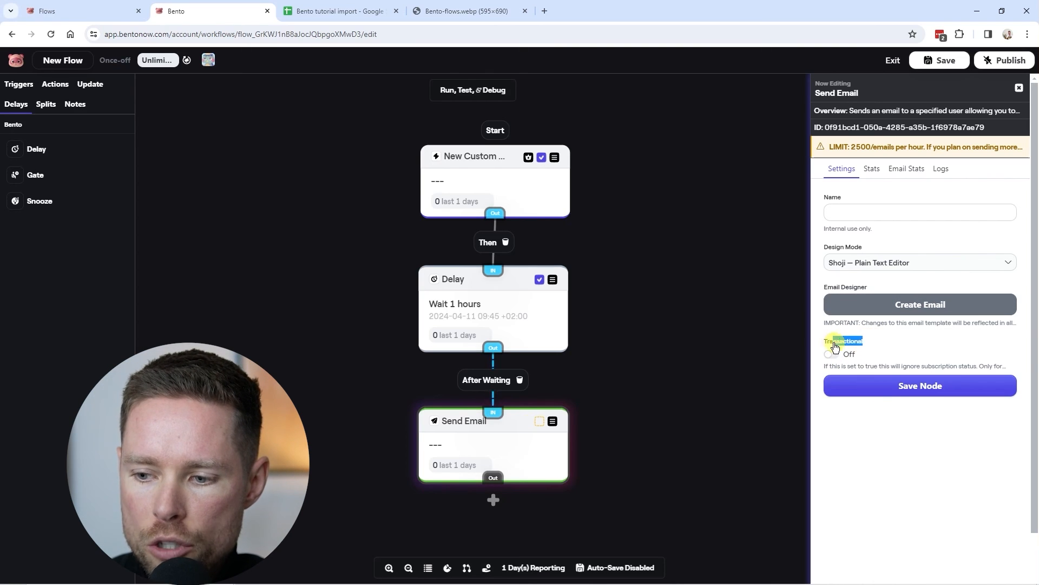
{"action": "left_click", "coordinate": [832, 351]}
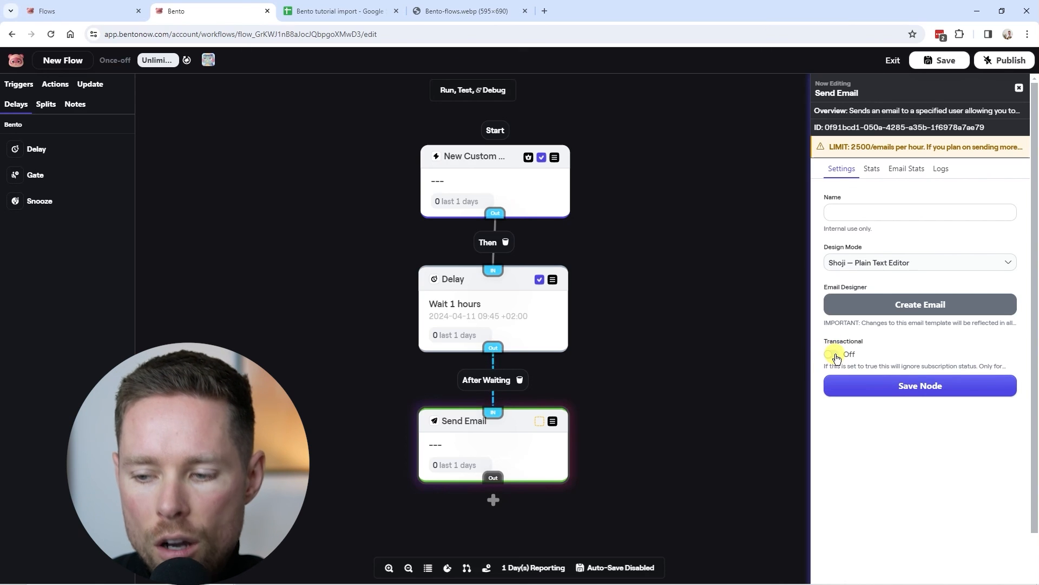
{"action": "left_click", "coordinate": [497, 165]}
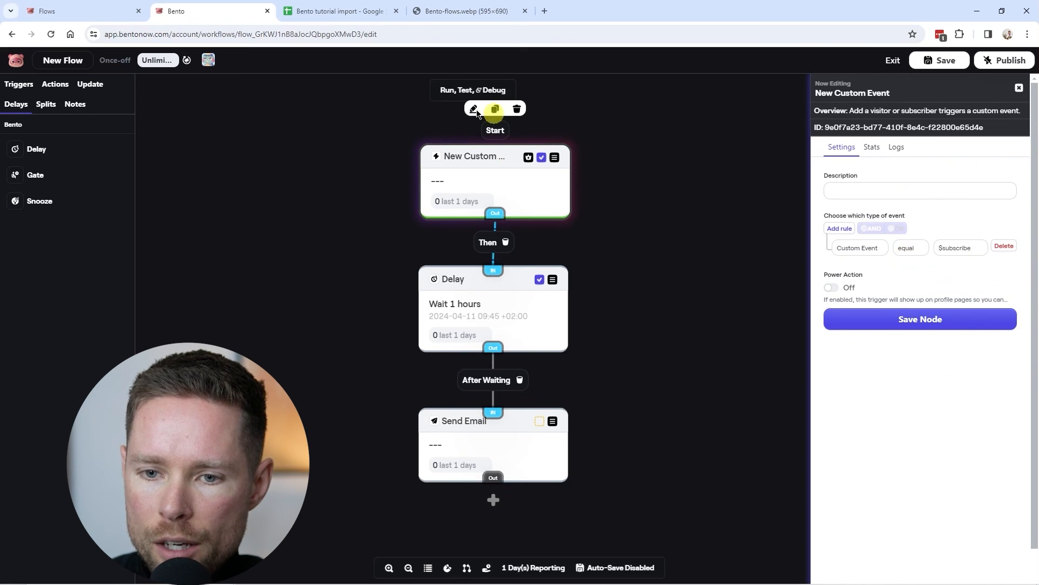
{"action": "left_click", "coordinate": [510, 316]}
{"action": "left_click", "coordinate": [520, 436]}
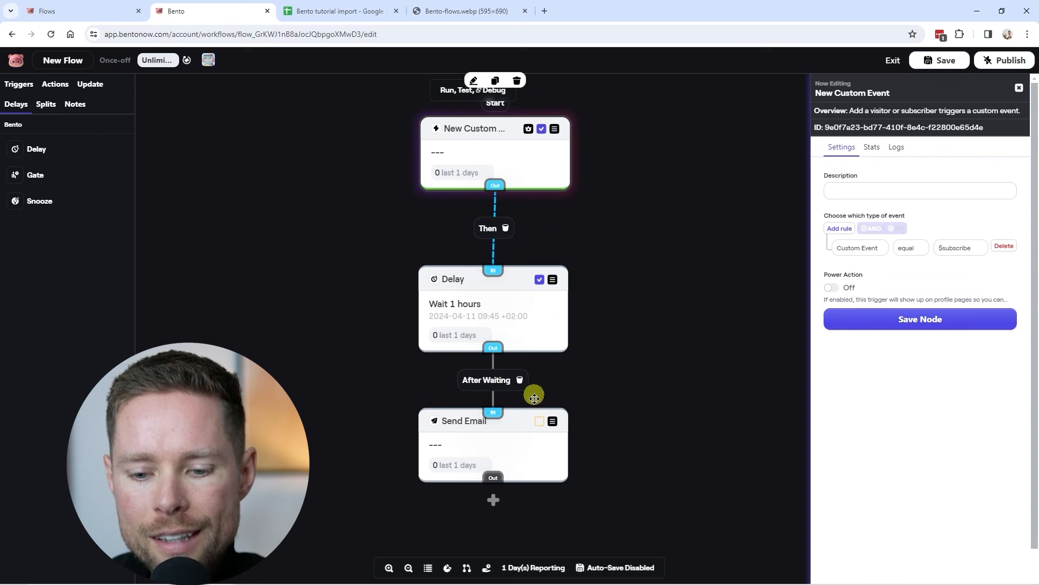
Step: Remove the link between the custom event trigger and the Delay node, spacing the two apart
{"action": "left_click", "coordinate": [517, 319]}
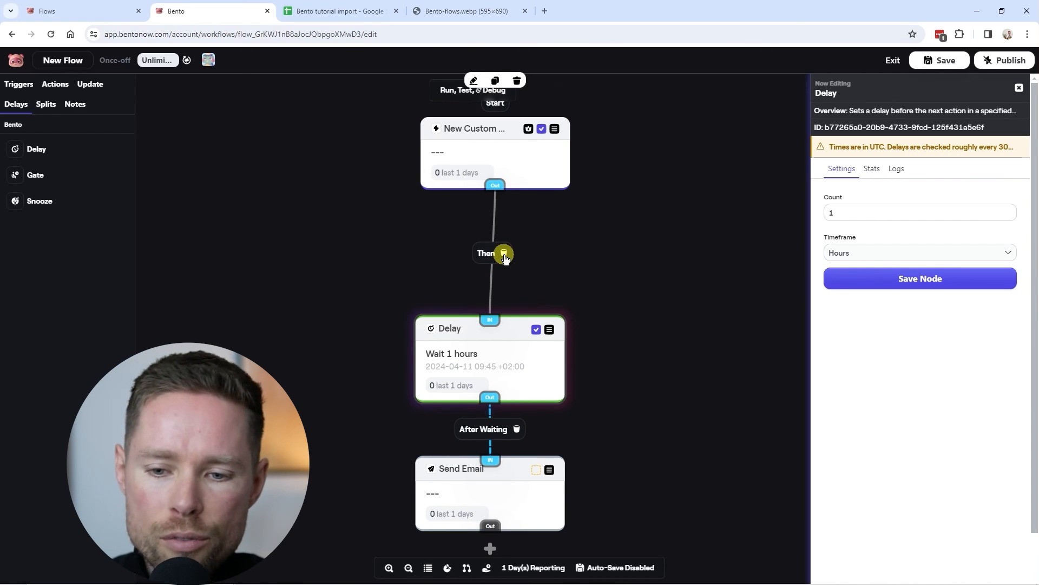
{"action": "left_click", "coordinate": [504, 253]}
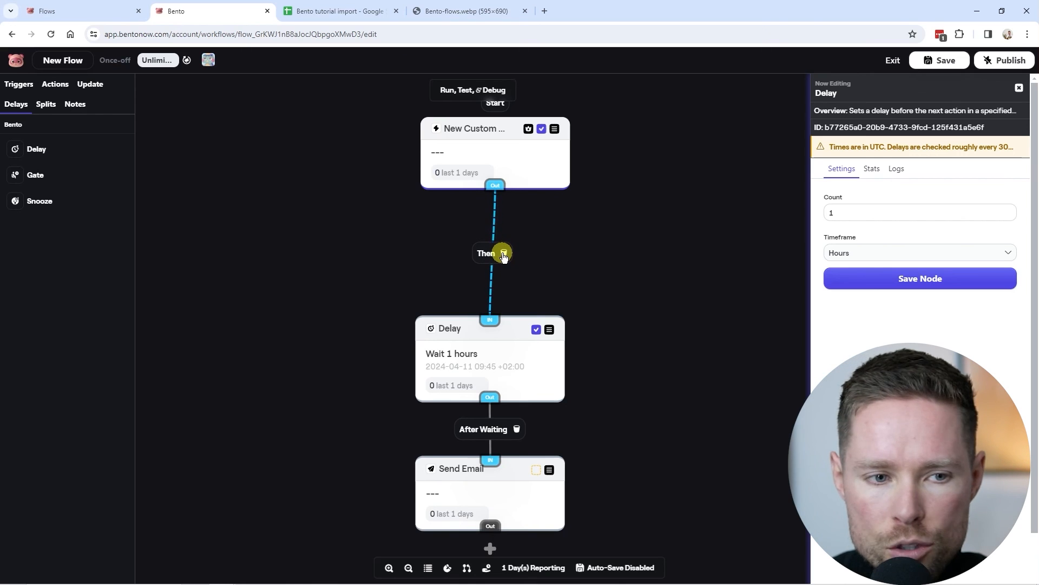
{"action": "left_click", "coordinate": [504, 255]}
{"action": "left_click_drag", "start_coordinate": [520, 199], "coordinate": [509, 149]}
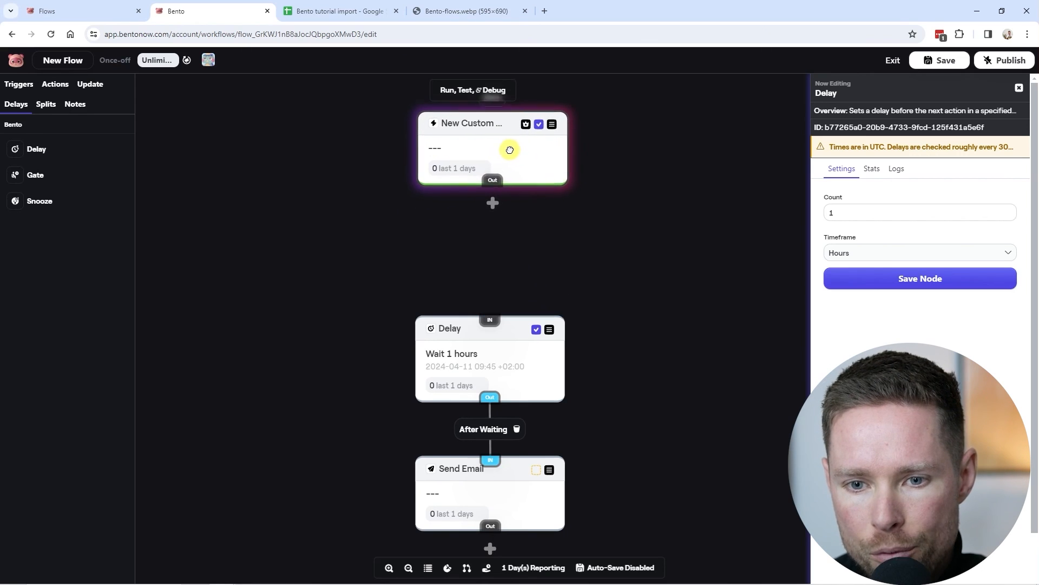
Step: Add a Subscribe node between the custom event trigger and the Delay node, linking it to both
{"action": "left_click", "coordinate": [90, 84]}
{"action": "left_click_drag", "start_coordinate": [39, 149], "coordinate": [489, 249]}
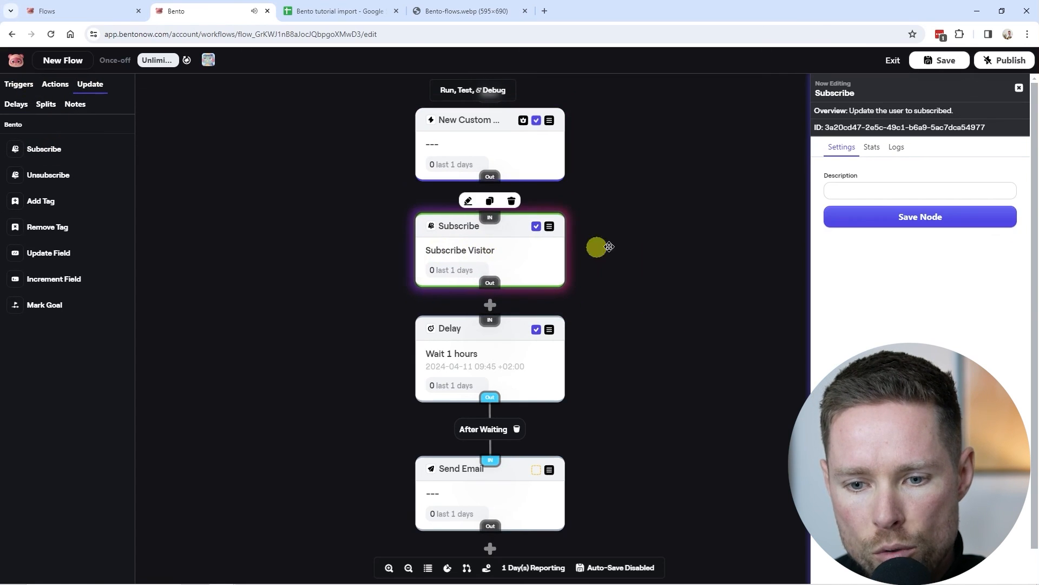
{"action": "left_click", "coordinate": [490, 177]}
{"action": "left_click", "coordinate": [489, 217]}
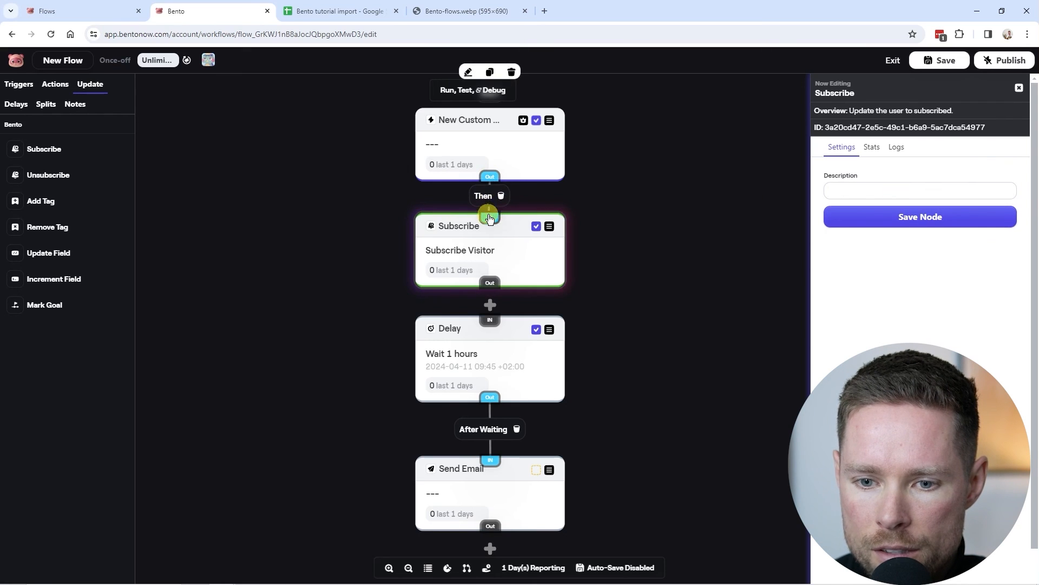
{"action": "left_click", "coordinate": [491, 282]}
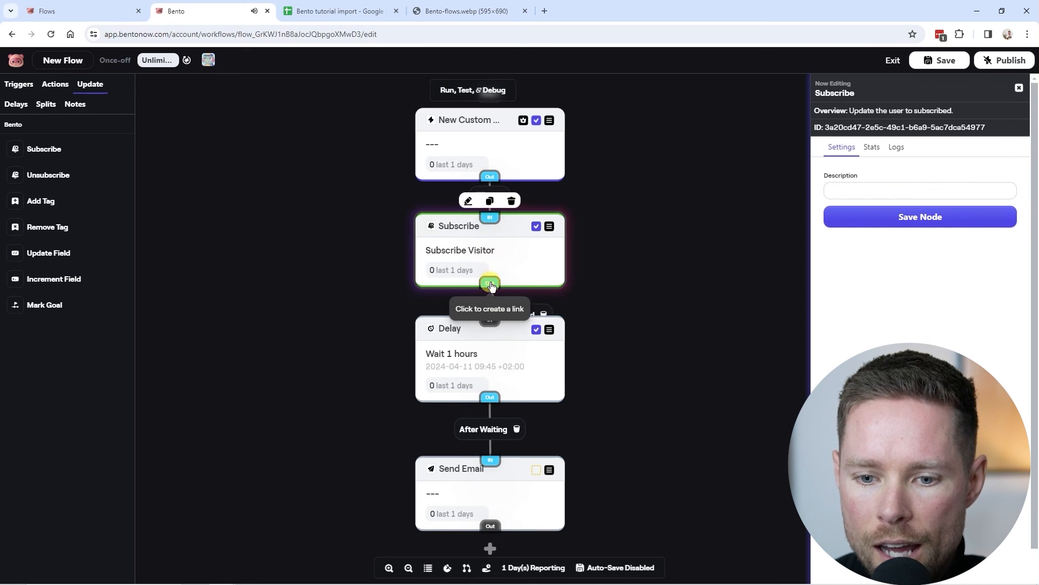
{"action": "left_click", "coordinate": [490, 319]}
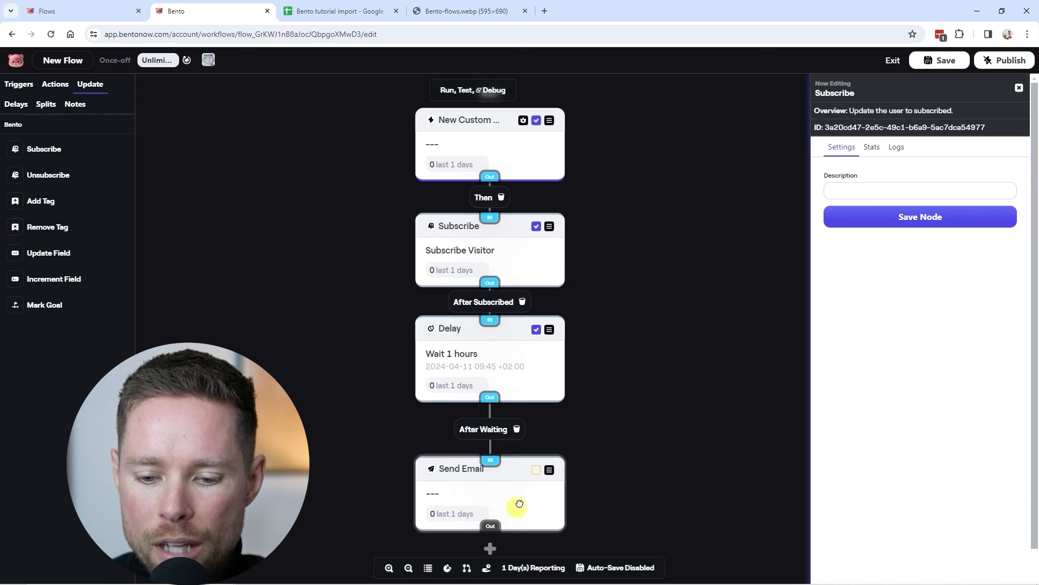
Step: Reopen the Send Email node's settings and review its Transactional option
{"action": "left_click", "coordinate": [491, 501]}
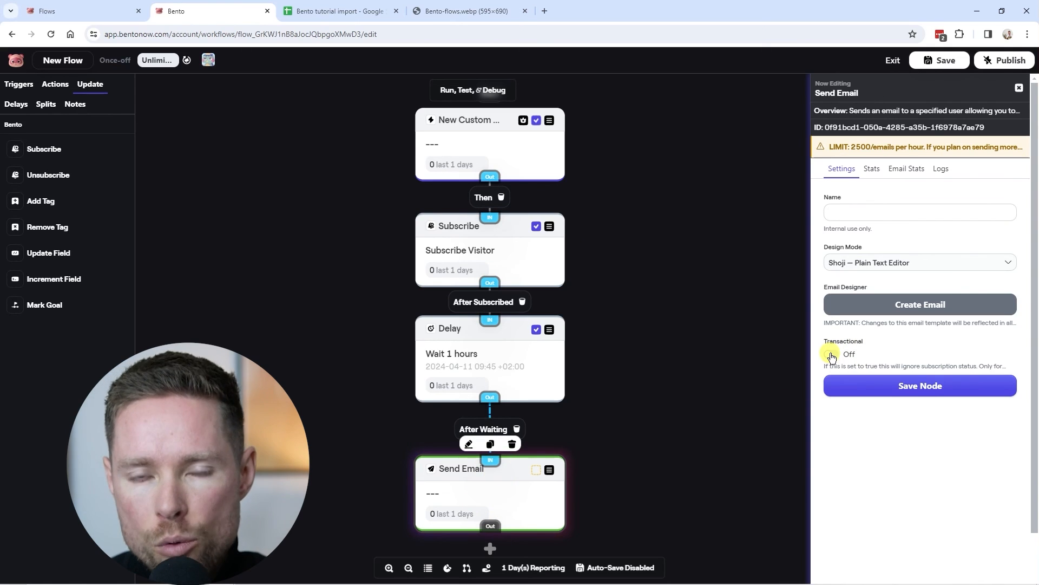
{"action": "left_click_drag", "start_coordinate": [825, 344], "coordinate": [879, 344]}
{"action": "left_click", "coordinate": [867, 344]}
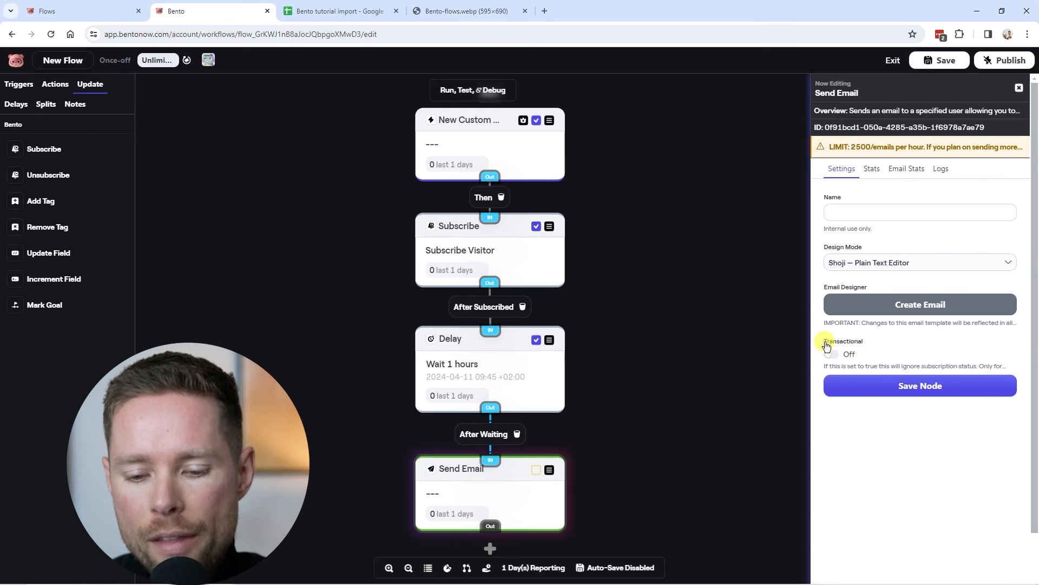
Step: Add a Split node and a Randomize node in the empty canvas area beside the main flow
{"action": "left_click", "coordinate": [62, 85]}
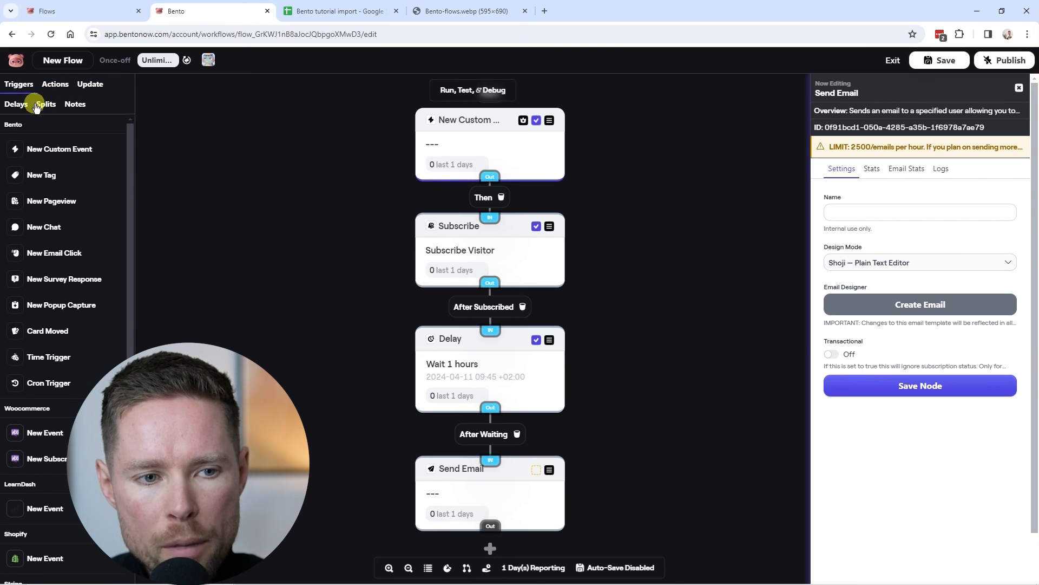
{"action": "left_click", "coordinate": [46, 104]}
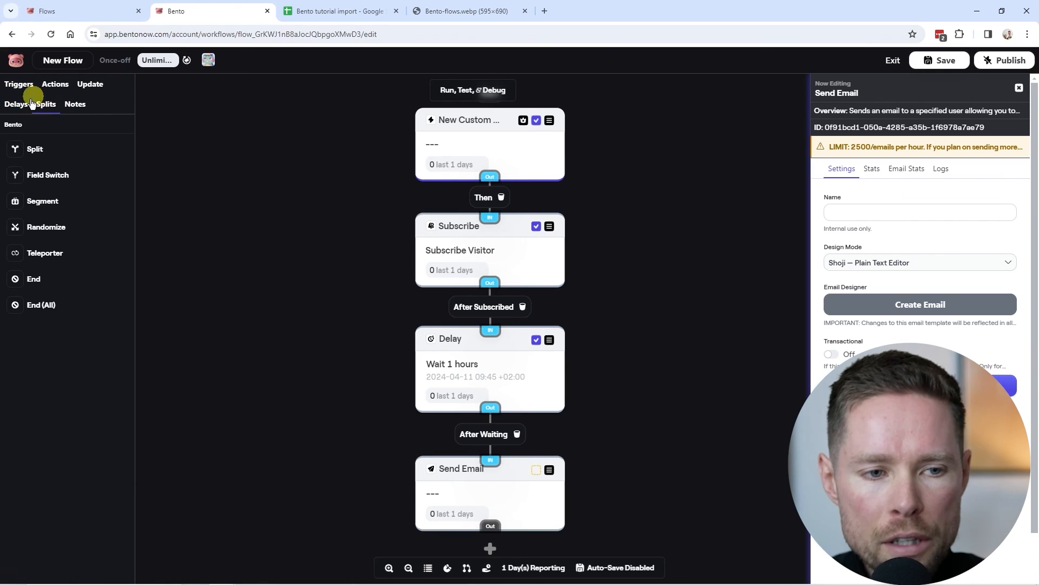
{"action": "left_click_drag", "start_coordinate": [33, 151], "coordinate": [248, 202]}
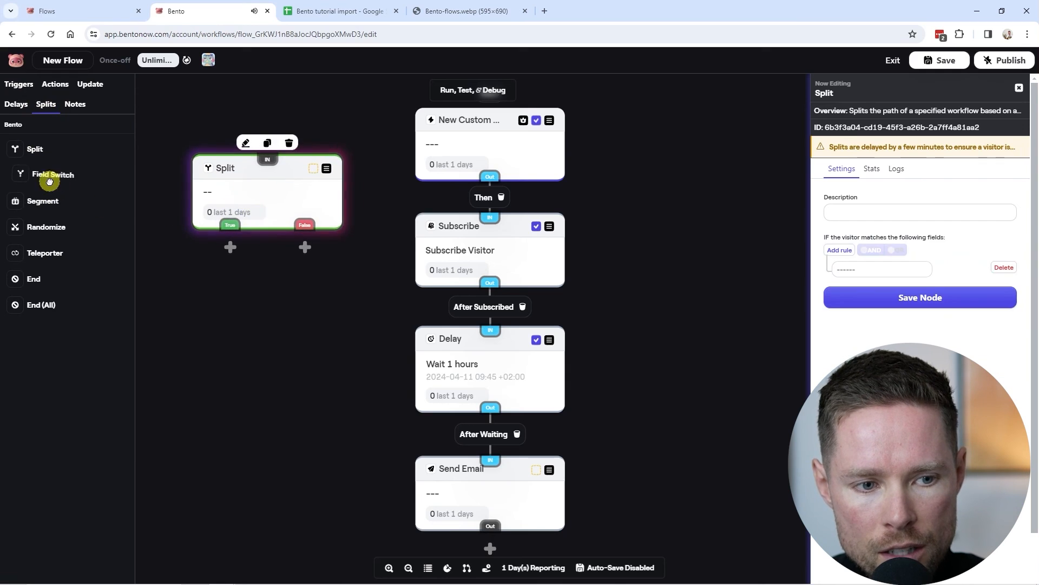
{"action": "left_click_drag", "start_coordinate": [46, 227], "coordinate": [242, 326]}
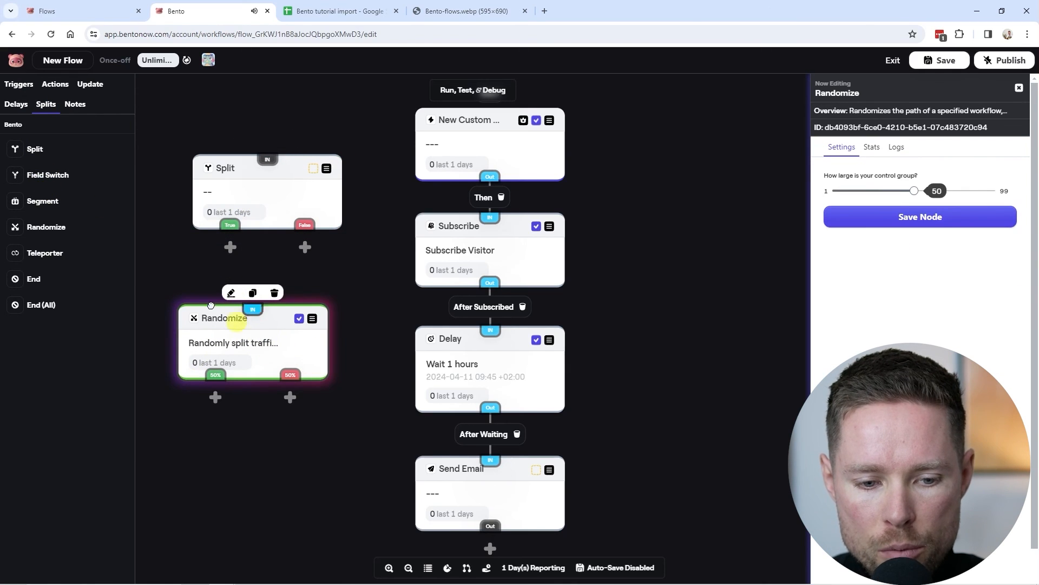
Step: Add unlinked Add Tag, Remove Tag, Update Field, Unsubscribe and Mark Goal nodes around the main flow
{"action": "left_click", "coordinate": [90, 84]}
{"action": "left_click_drag", "start_coordinate": [40, 201], "coordinate": [639, 165]}
{"action": "left_click_drag", "start_coordinate": [53, 226], "coordinate": [648, 300]}
{"action": "left_click_drag", "start_coordinate": [49, 253], "coordinate": [289, 104]}
{"action": "left_click_drag", "start_coordinate": [30, 171], "coordinate": [181, 428]}
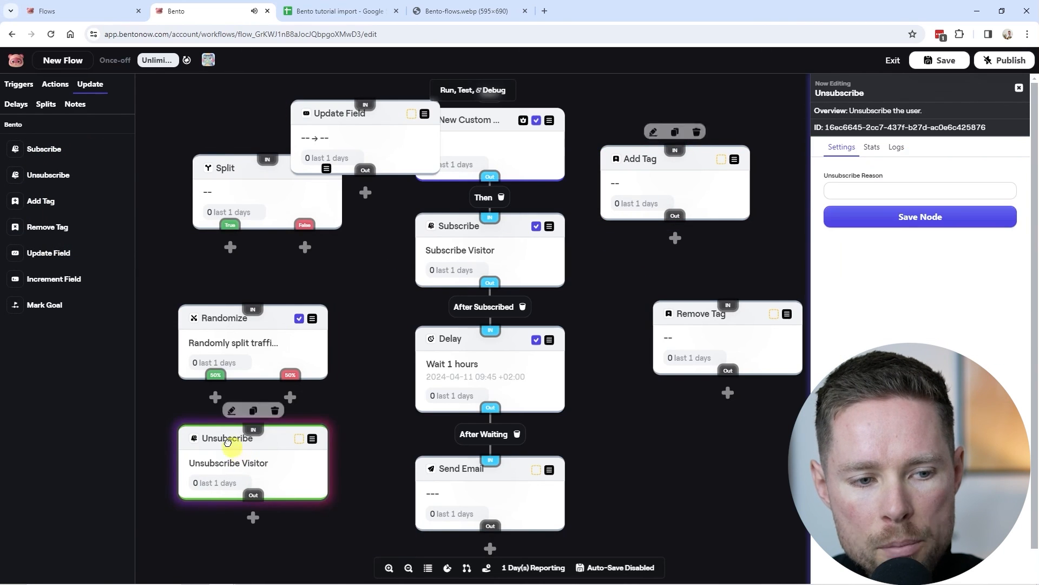
{"action": "left_click_drag", "start_coordinate": [45, 305], "coordinate": [352, 269]}
Step: Add Push to Zapier and Send SMS actions plus New Survey Response and New Email Click triggers to the canvas
{"action": "left_click", "coordinate": [56, 84]}
{"action": "left_click_drag", "start_coordinate": [67, 433], "coordinate": [301, 262]}
{"action": "left_click_drag", "start_coordinate": [53, 511], "coordinate": [651, 437]}
{"action": "left_click", "coordinate": [19, 84]}
{"action": "left_click_drag", "start_coordinate": [51, 234], "coordinate": [568, 185]}
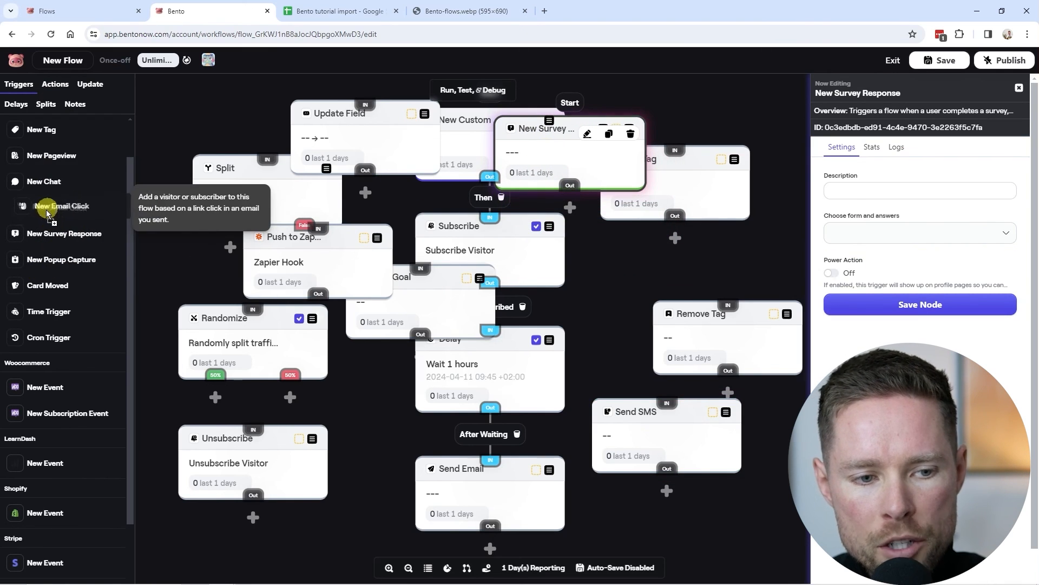
{"action": "left_click_drag", "start_coordinate": [44, 206], "coordinate": [425, 203]}
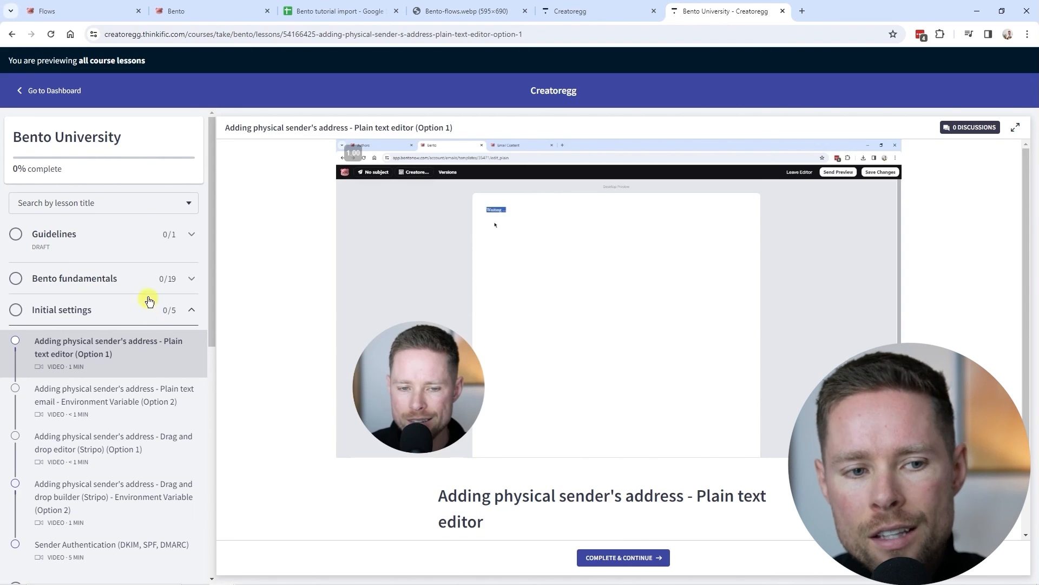
Step: Switch to the Bento University course on Thinkific and examine its section outline from Guidelines through ActiveCampaign
{"action": "scroll", "coordinate": [127, 248], "scroll_direction": "down", "scroll_amount": 8}
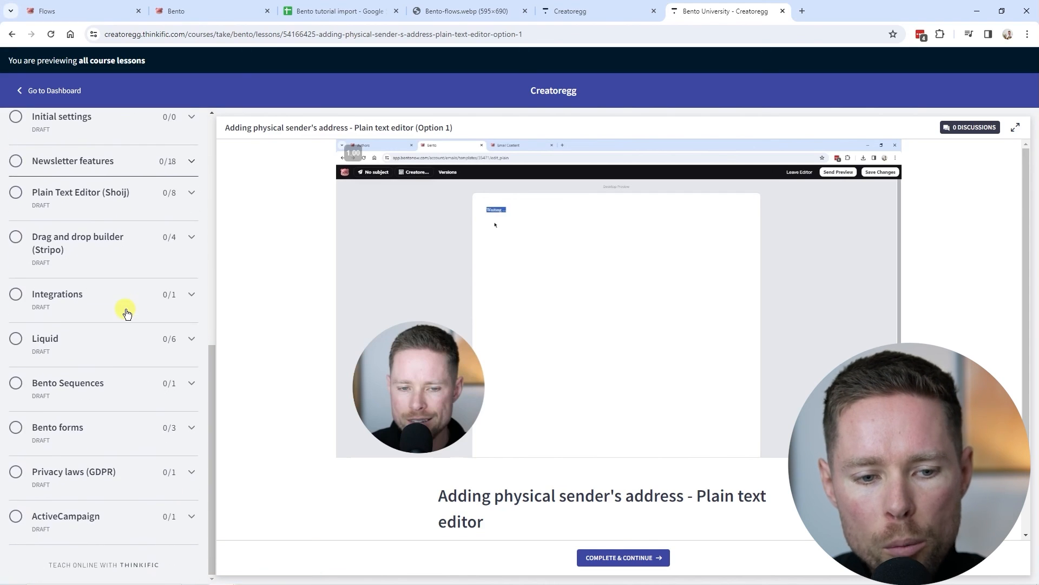
{"action": "scroll", "coordinate": [144, 364], "scroll_direction": "up", "scroll_amount": 2}
{"action": "scroll", "coordinate": [146, 366], "scroll_direction": "up", "scroll_amount": 5}
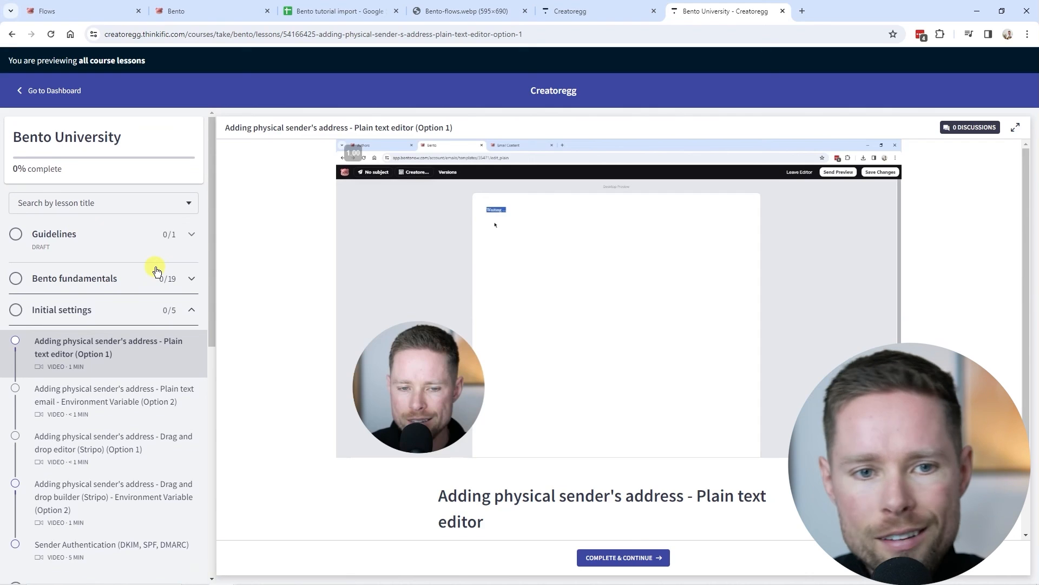
{"action": "scroll", "coordinate": [156, 273], "scroll_direction": "down", "scroll_amount": 6}
{"action": "scroll", "coordinate": [160, 276], "scroll_direction": "up", "scroll_amount": 6}
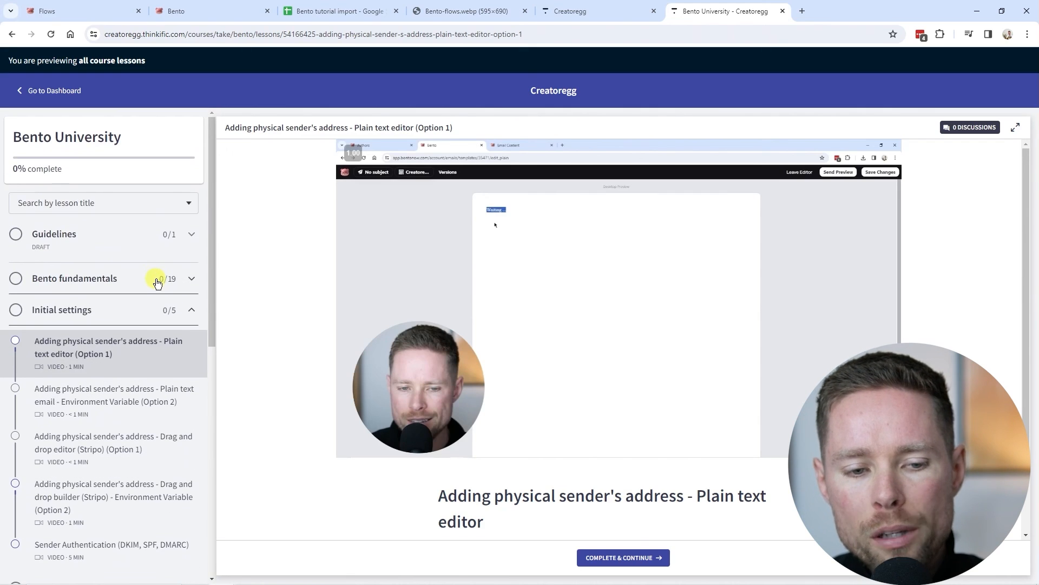
{"action": "mouse_move", "coordinate": [533, 323]}
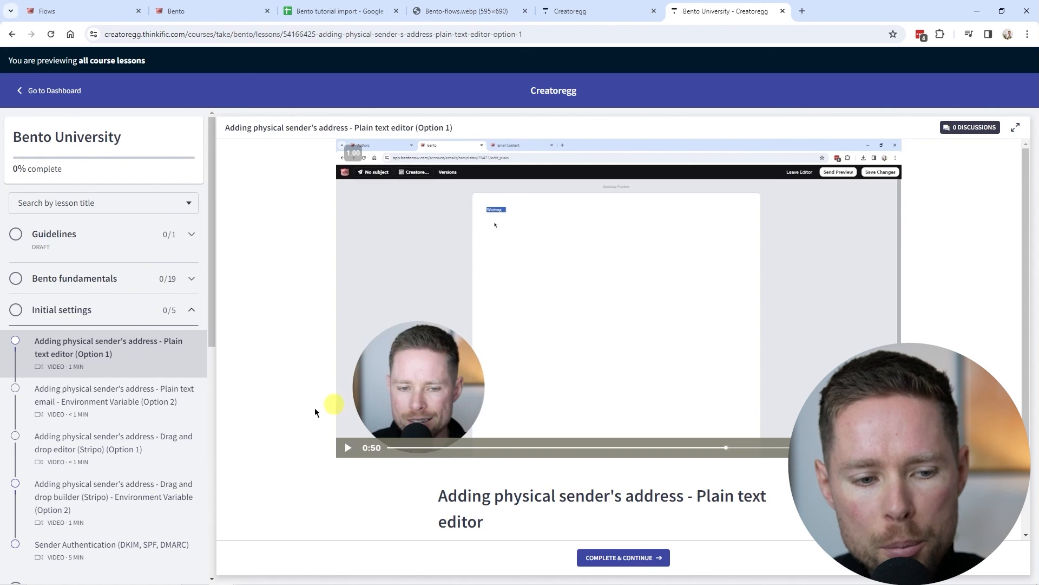
{"action": "scroll", "coordinate": [116, 404], "scroll_direction": "down", "scroll_amount": 6}
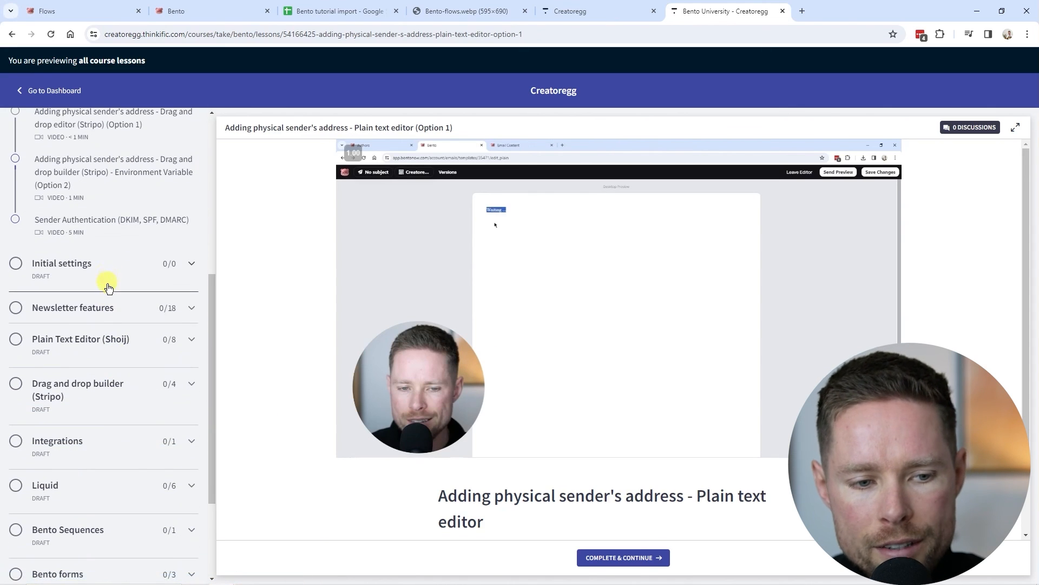
{"action": "scroll", "coordinate": [106, 324], "scroll_direction": "up", "scroll_amount": 6}
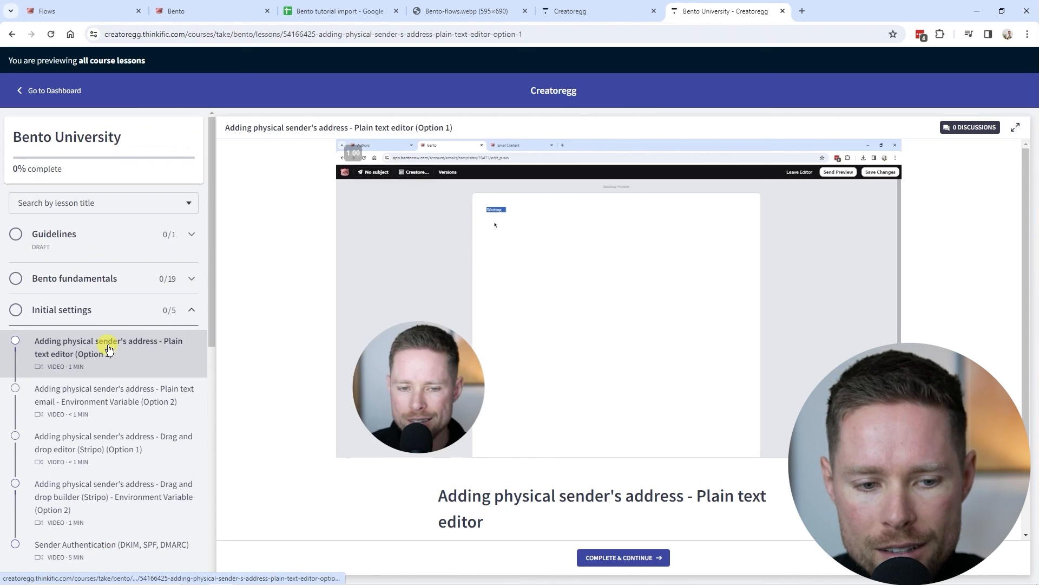